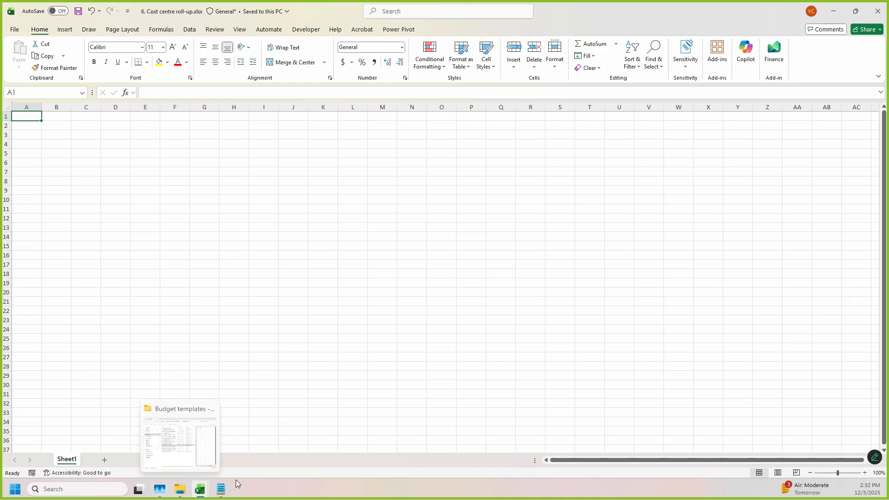
Step: Switch to notes.txt and review the workflow notes on Excel, PQ, PP and the OLAP Pivot Table
{"action": "left_click", "coordinate": [220, 489]}
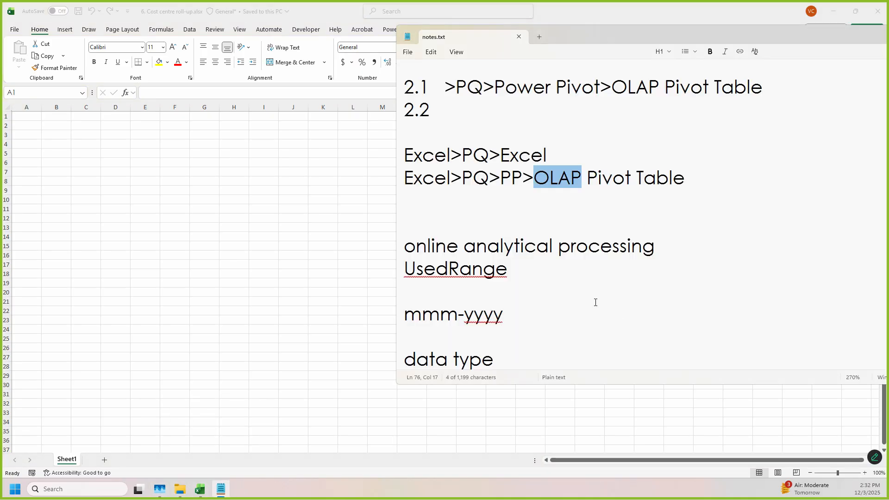
{"action": "scroll", "coordinate": [499, 226], "scroll_direction": "up", "scroll_amount": 2}
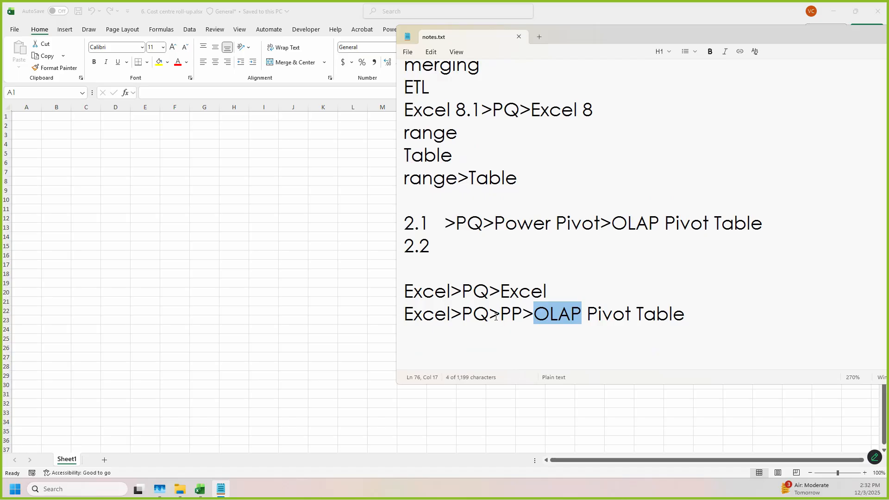
{"action": "left_click_drag", "start_coordinate": [492, 317], "coordinate": [463, 314]}
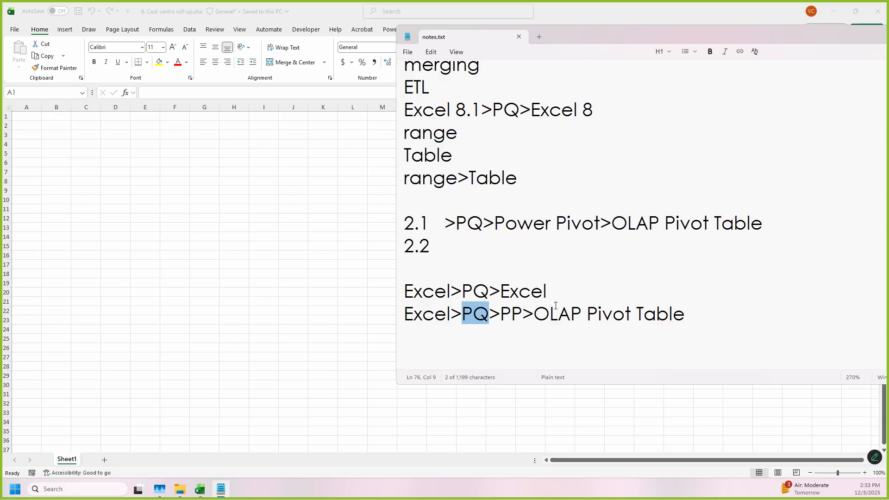
{"action": "left_click_drag", "start_coordinate": [501, 316], "coordinate": [702, 317]}
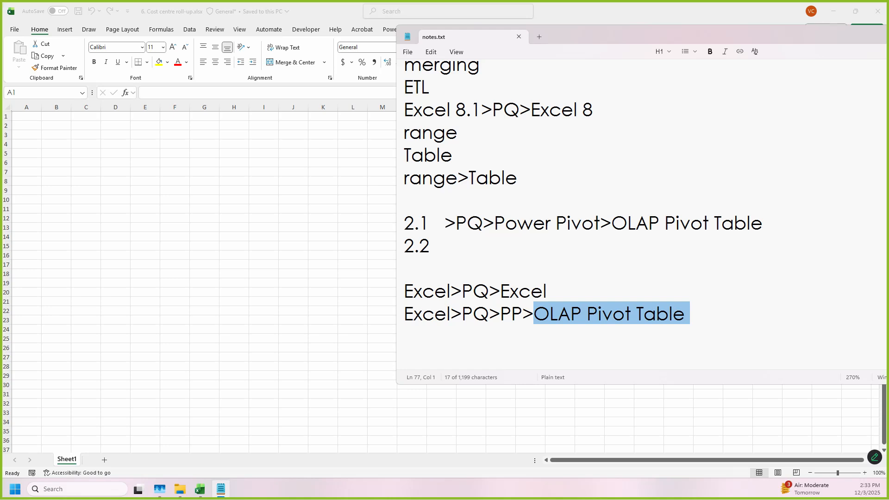
{"action": "left_click", "coordinate": [196, 146]}
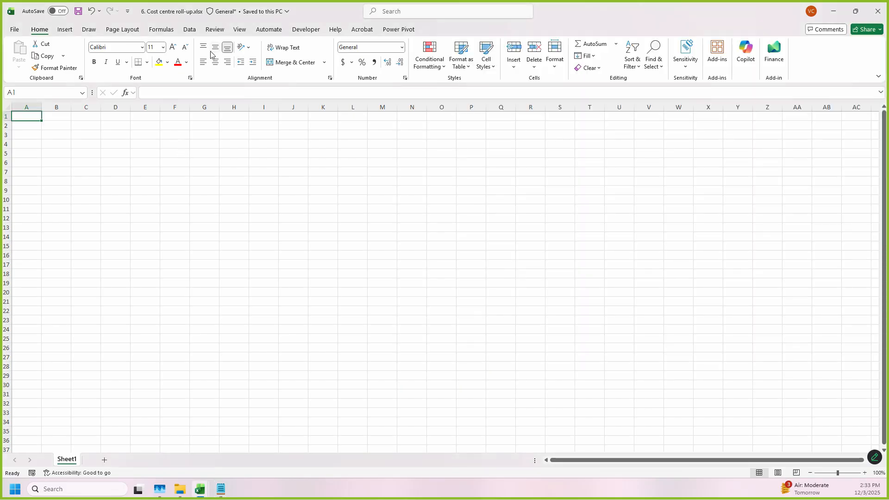
{"action": "left_click", "coordinate": [189, 29]}
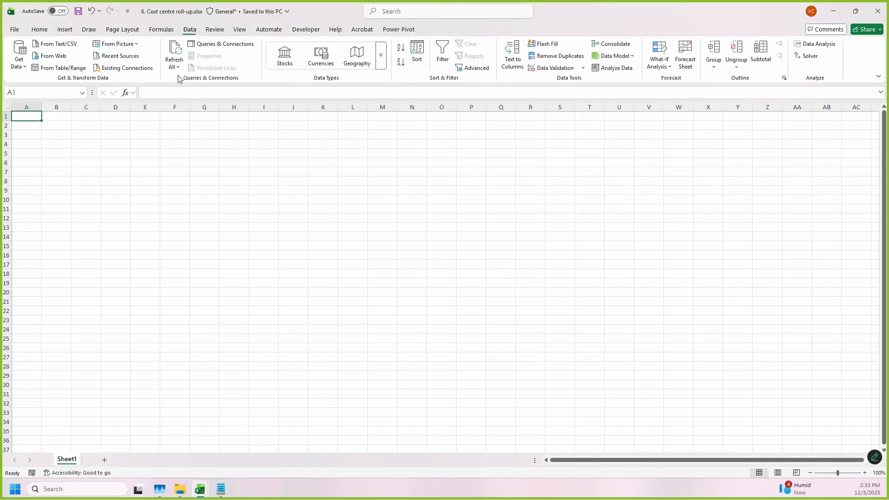
{"action": "left_click", "coordinate": [19, 63]}
{"action": "mouse_move", "coordinate": [46, 102]}
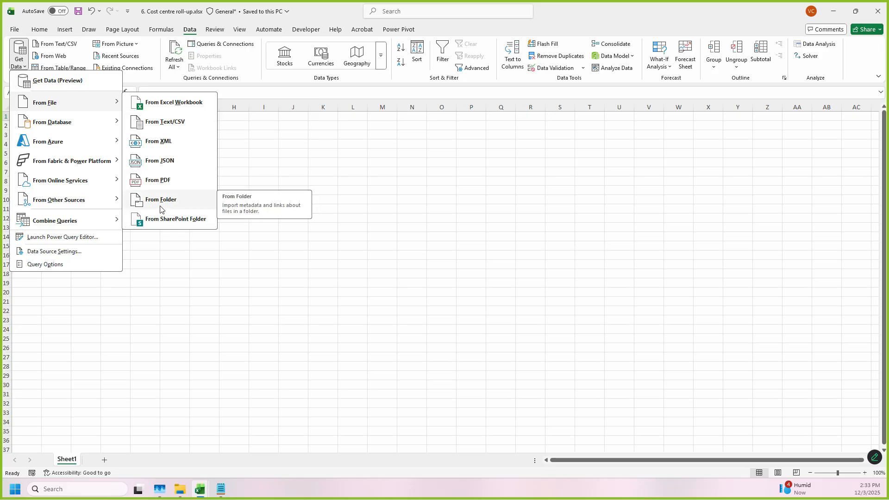
{"action": "left_click", "coordinate": [494, 291]}
Step: Switch to File Explorer and examine the workbooks in the "6.1 Cost centre line items" folder
{"action": "left_click", "coordinate": [176, 497]}
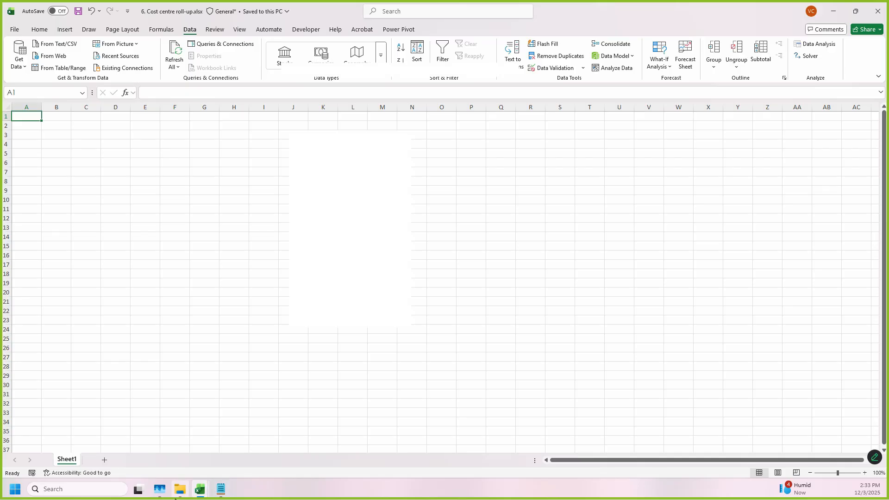
{"action": "left_click", "coordinate": [344, 125]}
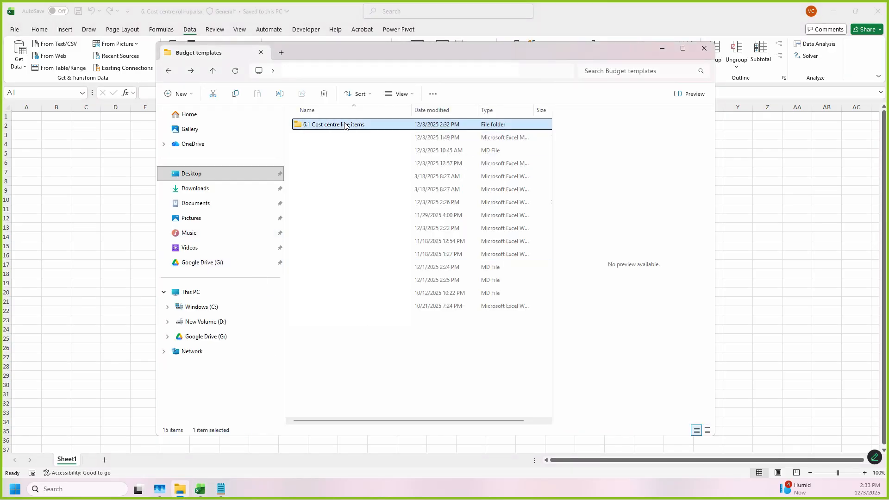
{"action": "double_click", "coordinate": [372, 126]}
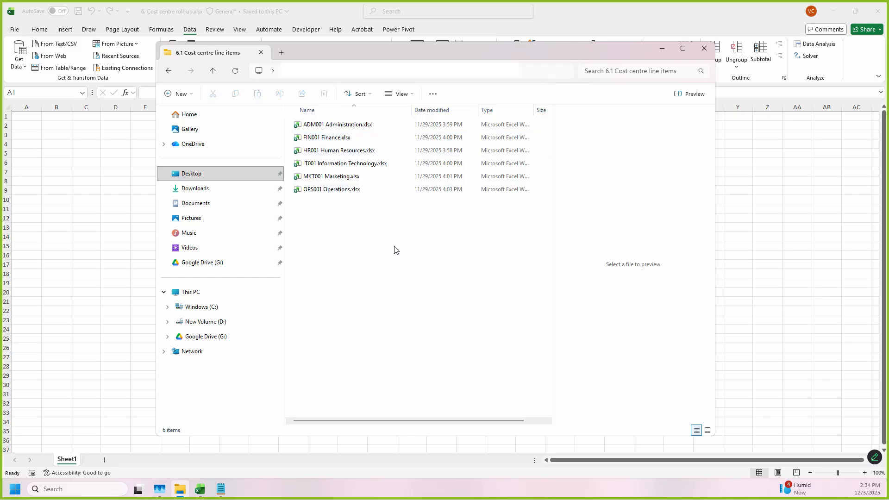
{"action": "left_click", "coordinate": [116, 216]}
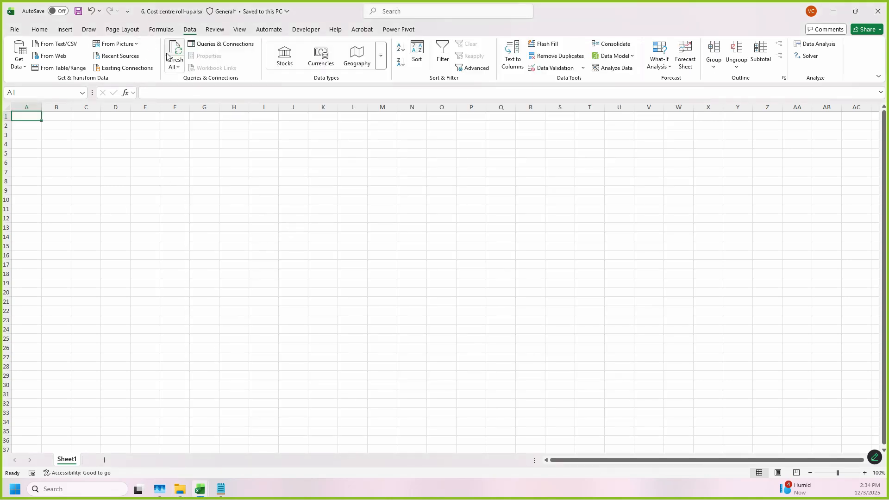
Step: Get data from a folder into the workbook, using "6.1 Cost centre line items" as the source folder
{"action": "left_click", "coordinate": [17, 71]}
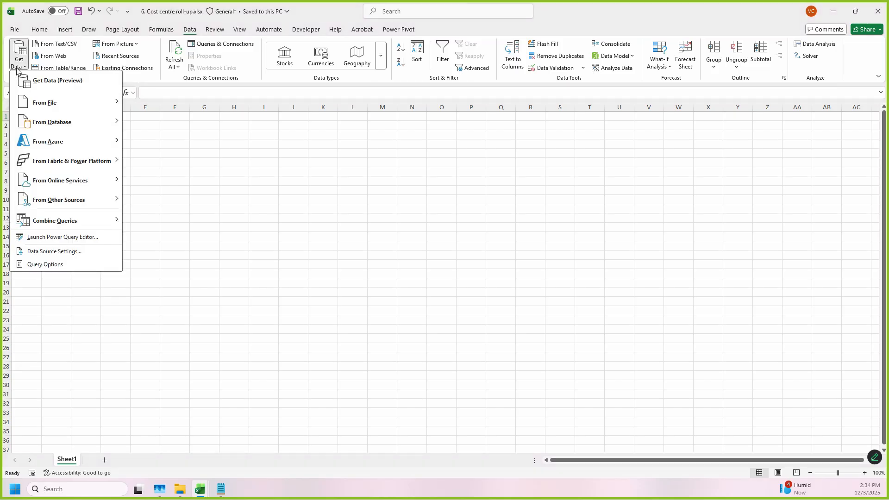
{"action": "mouse_move", "coordinate": [50, 102]}
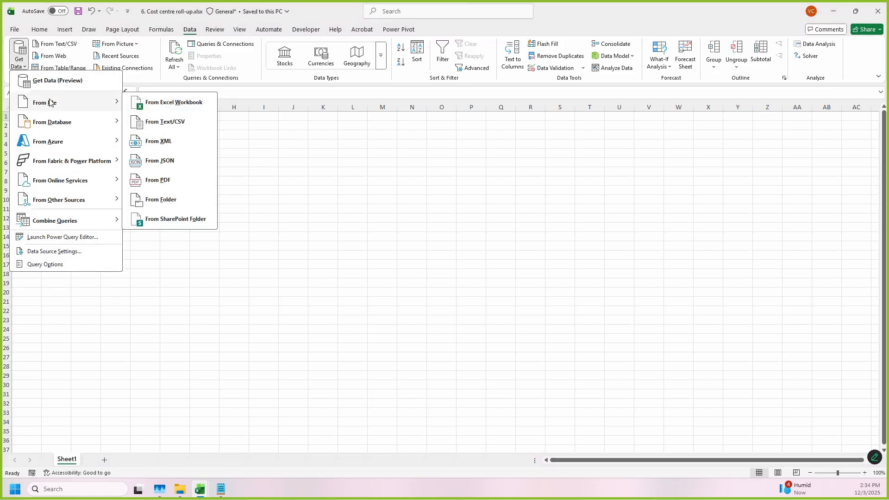
{"action": "left_click", "coordinate": [170, 203]}
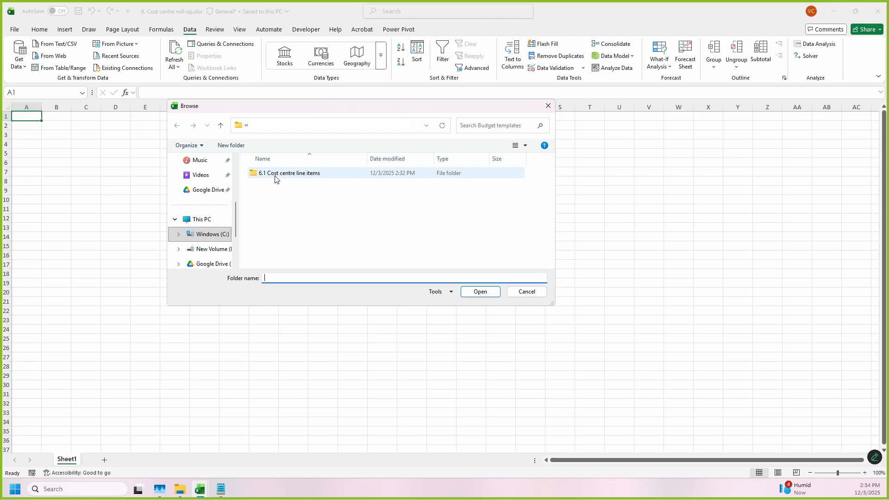
{"action": "left_click", "coordinate": [276, 178]}
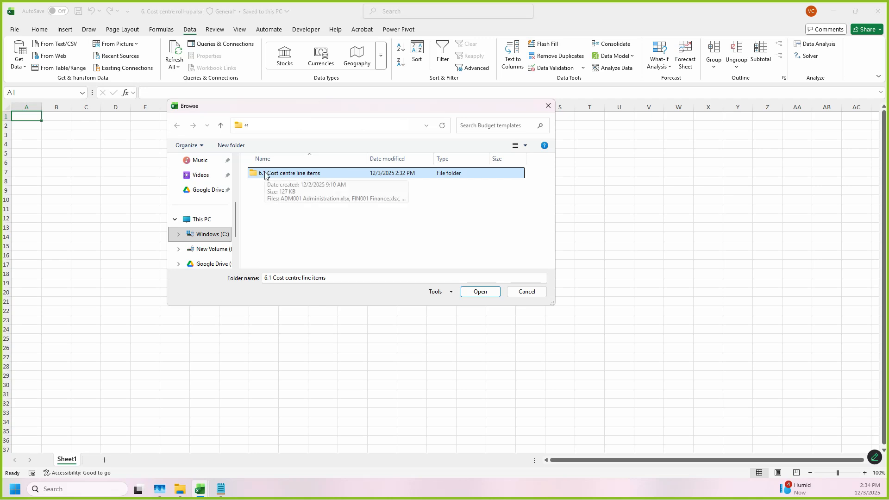
{"action": "left_click", "coordinate": [479, 291]}
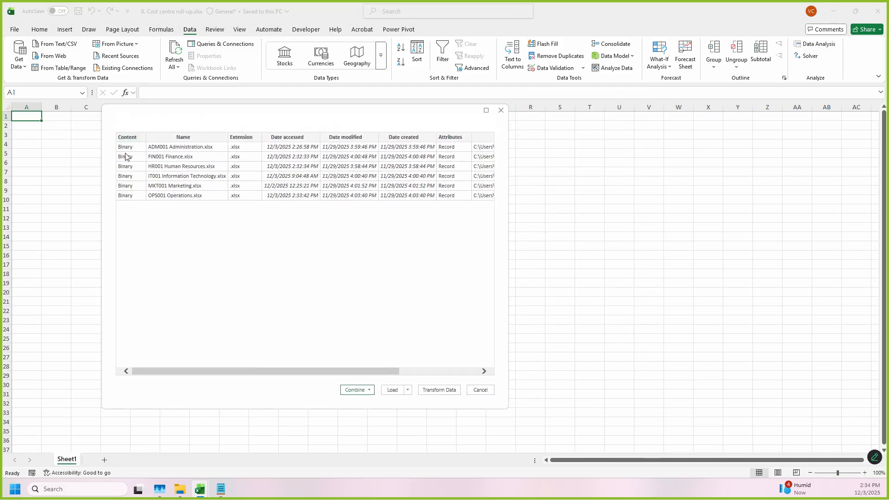
{"action": "mouse_move", "coordinate": [129, 131]}
{"action": "left_mouse_down"}
{"action": "mouse_move", "coordinate": [510, 198]}
{"action": "mouse_move", "coordinate": [508, 207]}
{"action": "left_mouse_up"}
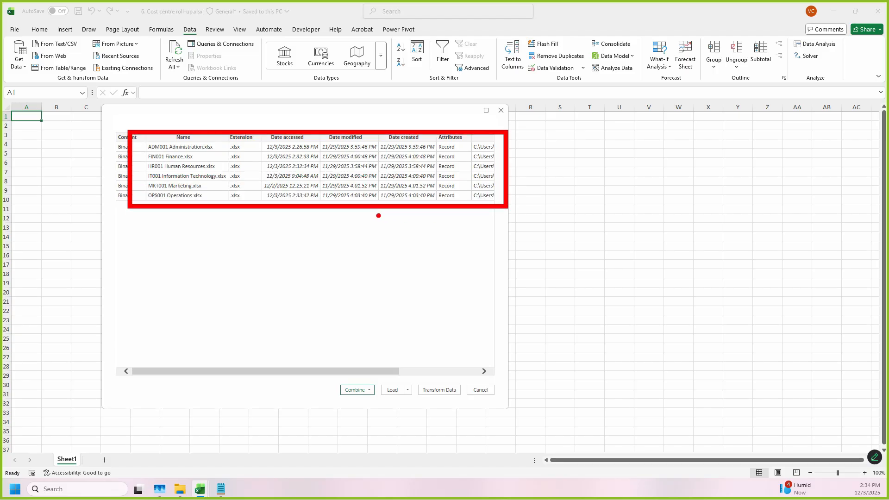
{"action": "mouse_move", "coordinate": [511, 361]}
{"action": "left_mouse_down"}
{"action": "mouse_move", "coordinate": [444, 428]}
{"action": "mouse_move", "coordinate": [477, 359]}
{"action": "left_mouse_up"}
{"action": "key", "text": "Escape"}
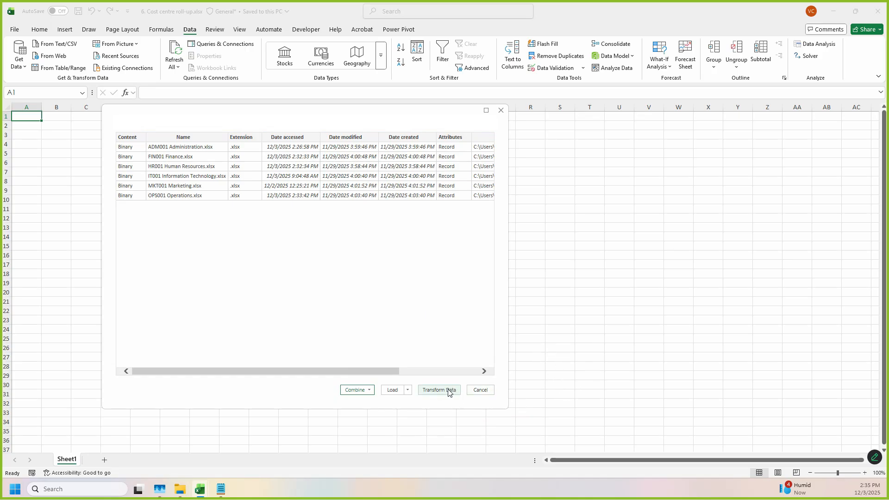
{"action": "left_click", "coordinate": [408, 390]}
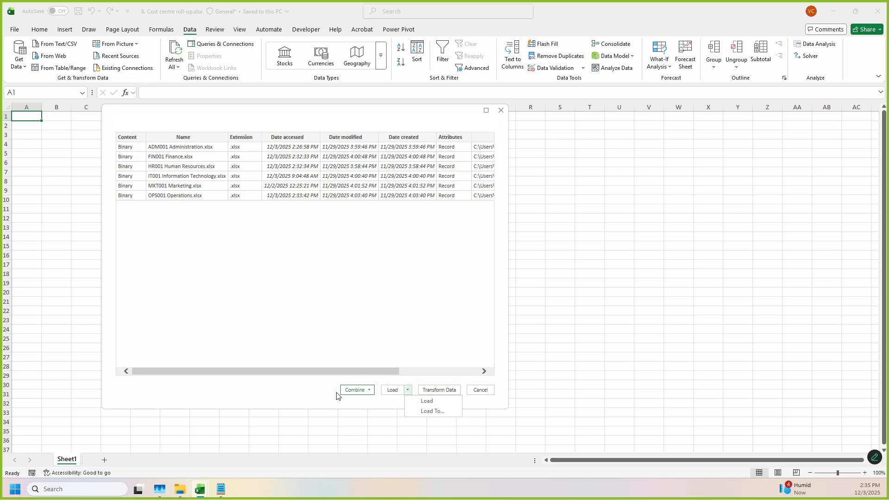
{"action": "left_click_drag", "start_coordinate": [334, 383], "coordinate": [388, 408]}
{"action": "key", "text": "Escape"}
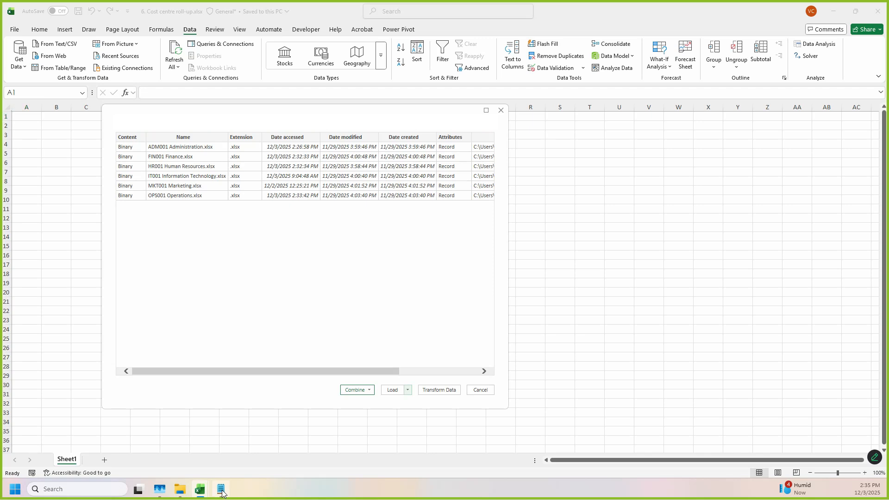
Step: Switch to notes.txt and review the entries on combining data, appending and merging
{"action": "left_click", "coordinate": [220, 489]}
{"action": "scroll", "coordinate": [493, 213], "scroll_direction": "up", "scroll_amount": 3}
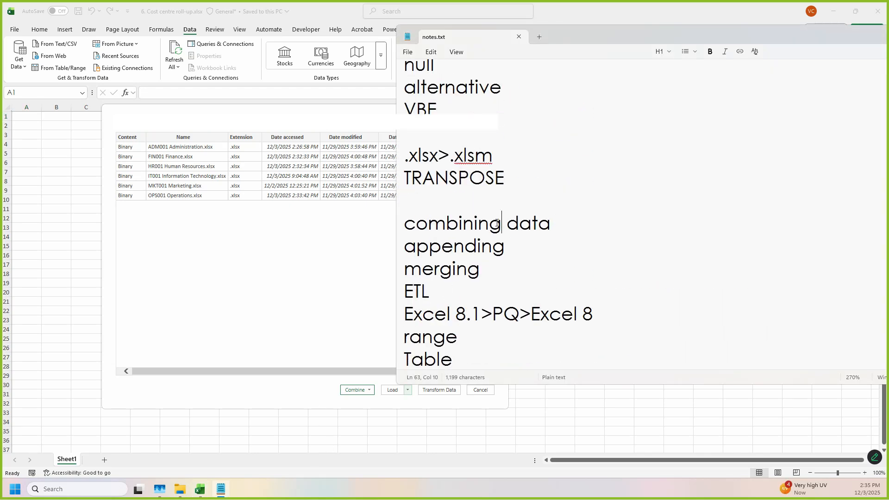
{"action": "double_click", "coordinate": [483, 229]}
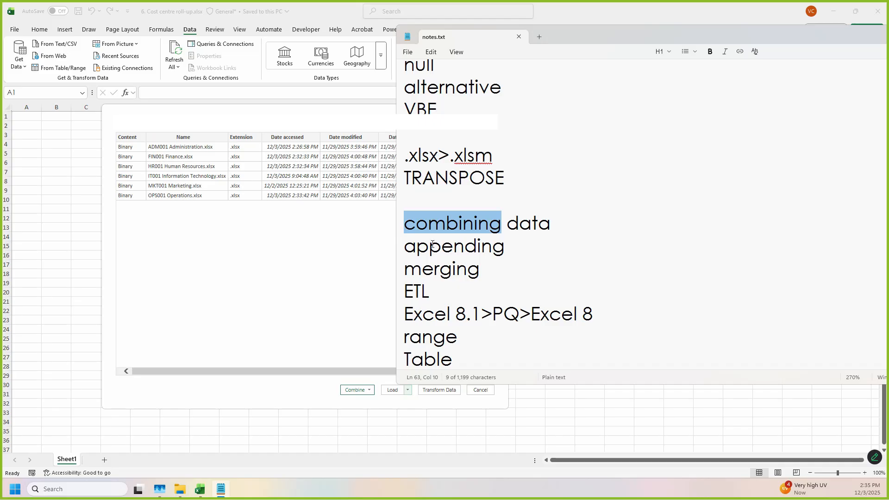
{"action": "left_click", "coordinate": [412, 263]}
{"action": "left_click", "coordinate": [441, 272]}
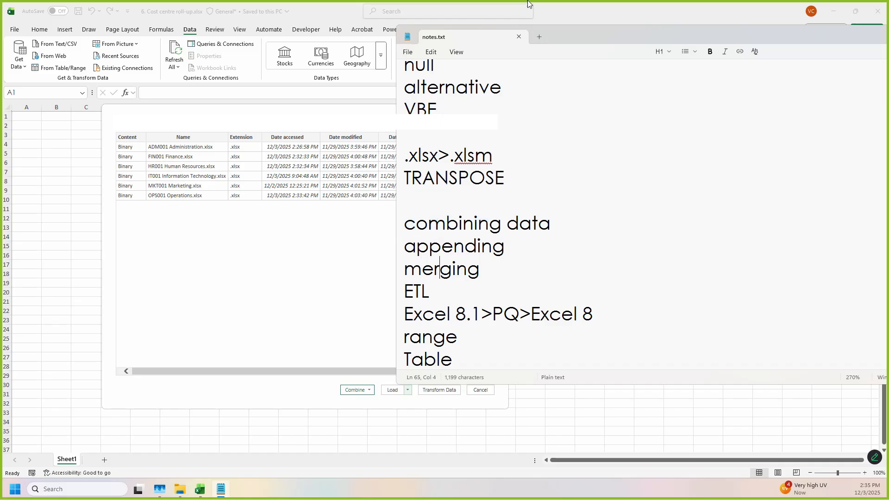
{"action": "left_click_drag", "start_coordinate": [580, 30], "coordinate": [642, 20]}
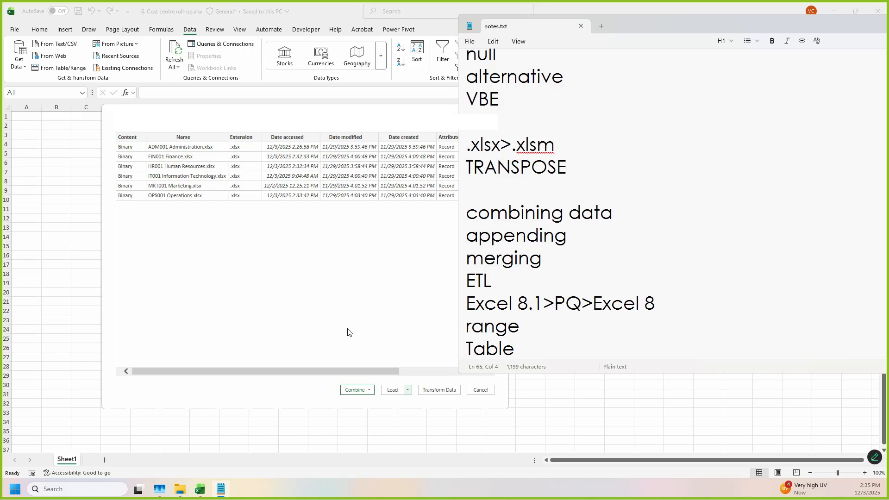
{"action": "left_click_drag", "start_coordinate": [334, 378], "coordinate": [379, 404]}
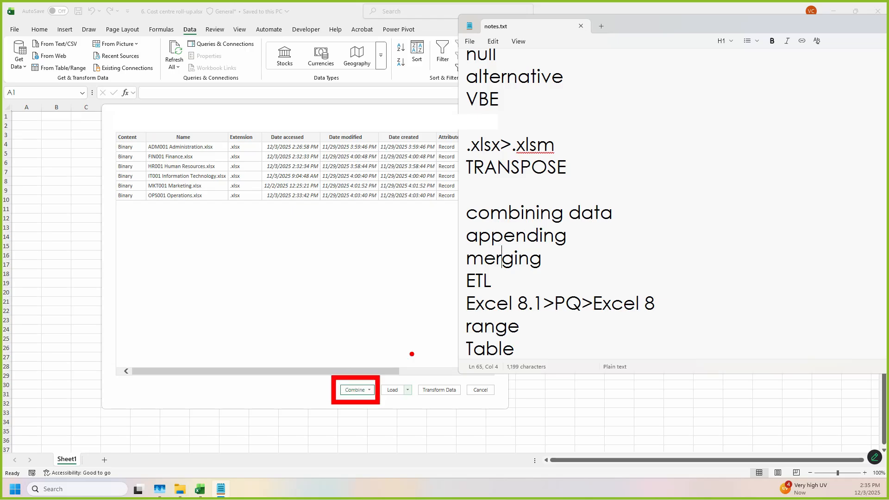
{"action": "mouse_move", "coordinate": [454, 227]}
{"action": "left_mouse_down"}
{"action": "mouse_move", "coordinate": [579, 242]}
{"action": "mouse_move", "coordinate": [587, 251]}
{"action": "left_mouse_up"}
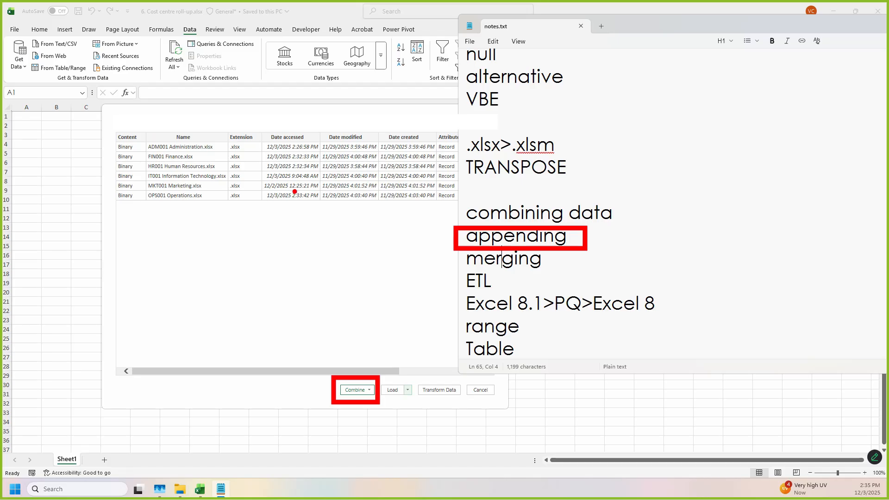
{"action": "left_click_drag", "start_coordinate": [40, 246], "coordinate": [109, 299]}
{"action": "left_click_drag", "start_coordinate": [106, 244], "coordinate": [177, 300]}
{"action": "left_click_drag", "start_coordinate": [179, 244], "coordinate": [248, 301]}
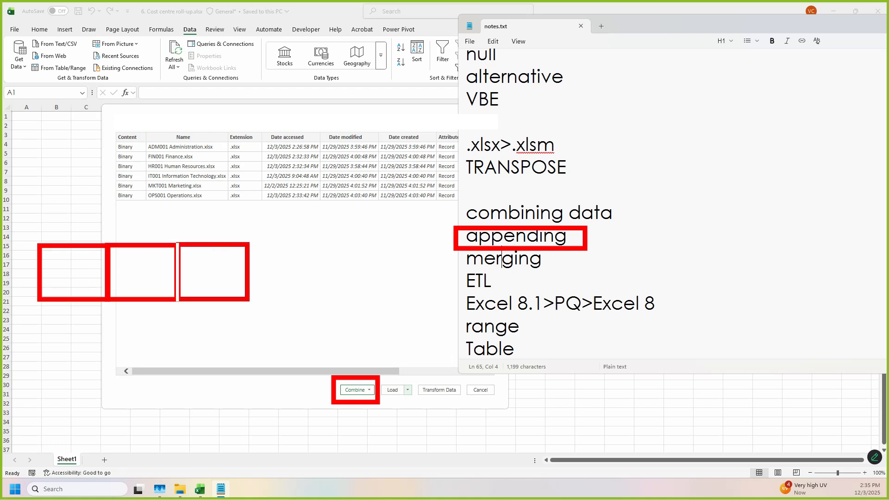
{"action": "left_click_drag", "start_coordinate": [250, 242], "coordinate": [314, 297]}
{"action": "mouse_move", "coordinate": [311, 244]}
{"action": "left_mouse_down"}
{"action": "mouse_move", "coordinate": [417, 307]}
{"action": "mouse_move", "coordinate": [385, 299]}
{"action": "left_mouse_up"}
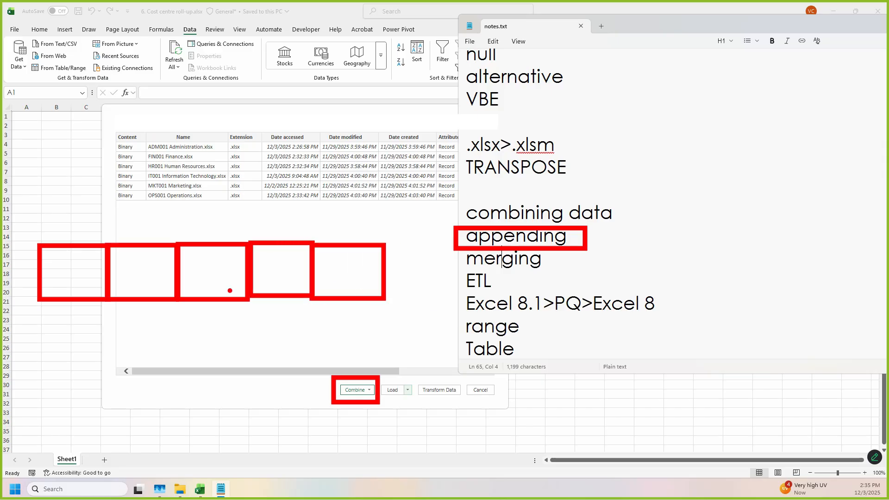
{"action": "mouse_move", "coordinate": [643, 63]}
{"action": "left_mouse_down"}
{"action": "mouse_move", "coordinate": [684, 150]}
{"action": "mouse_move", "coordinate": [666, 167]}
{"action": "mouse_move", "coordinate": [682, 220]}
{"action": "mouse_move", "coordinate": [683, 346]}
{"action": "mouse_move", "coordinate": [694, 400]}
{"action": "left_mouse_up"}
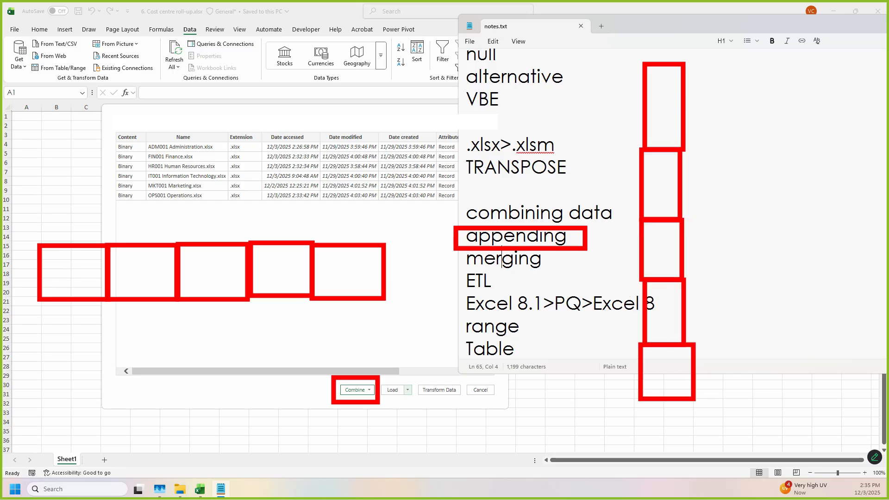
{"action": "mouse_move", "coordinate": [641, 63]}
{"action": "left_mouse_down"}
{"action": "mouse_move", "coordinate": [625, 324]}
{"action": "mouse_move", "coordinate": [646, 390]}
{"action": "left_mouse_up"}
{"action": "left_click_drag", "start_coordinate": [647, 64], "coordinate": [659, 394]}
{"action": "key", "text": "Escape"}
{"action": "left_click", "coordinate": [350, 323]}
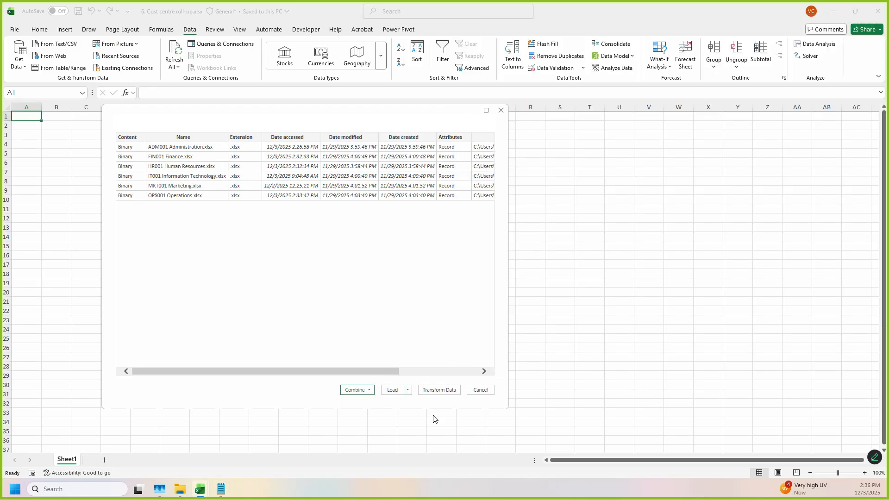
Step: Combine the folder's files with Combine & Load To, using the first file as the sample and Sheet1 as the object to extract
{"action": "left_click", "coordinate": [369, 392]}
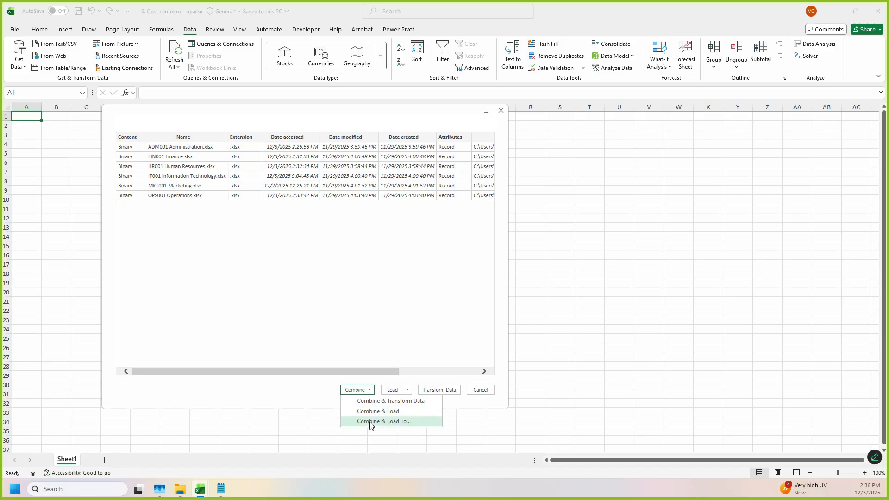
{"action": "left_click", "coordinate": [402, 422]}
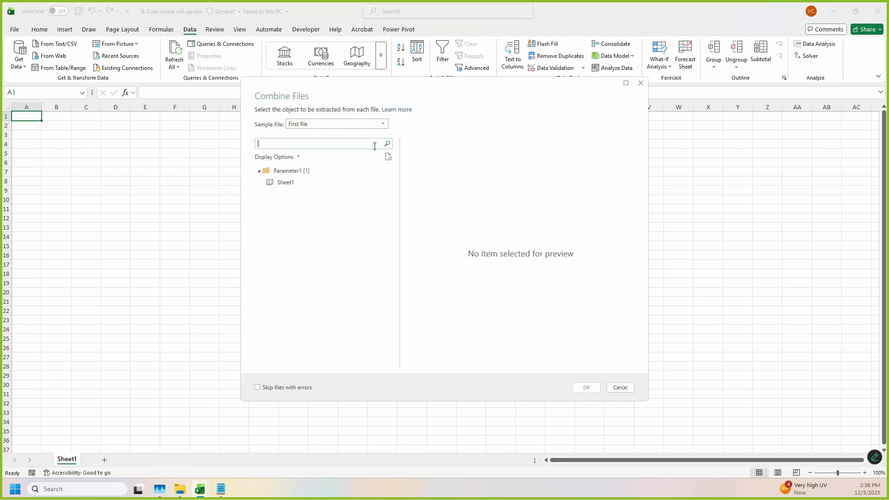
{"action": "left_click", "coordinate": [368, 123]}
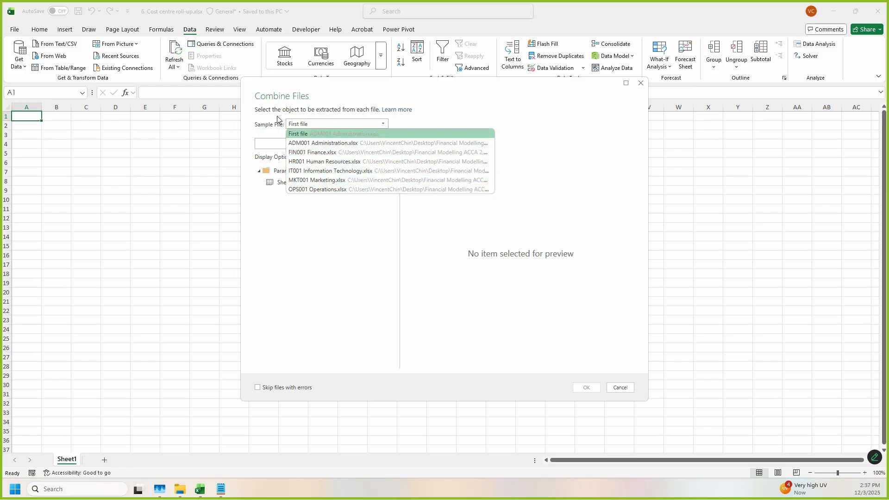
{"action": "left_click", "coordinate": [337, 135]}
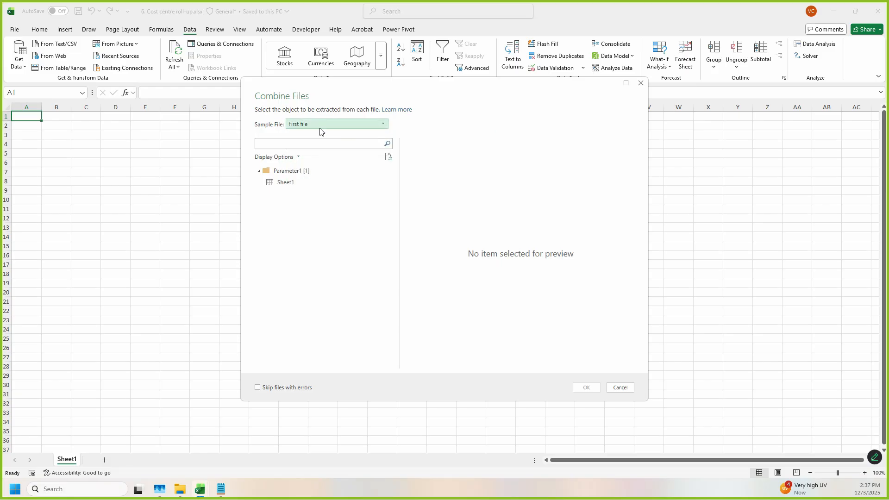
{"action": "left_click", "coordinate": [286, 184]}
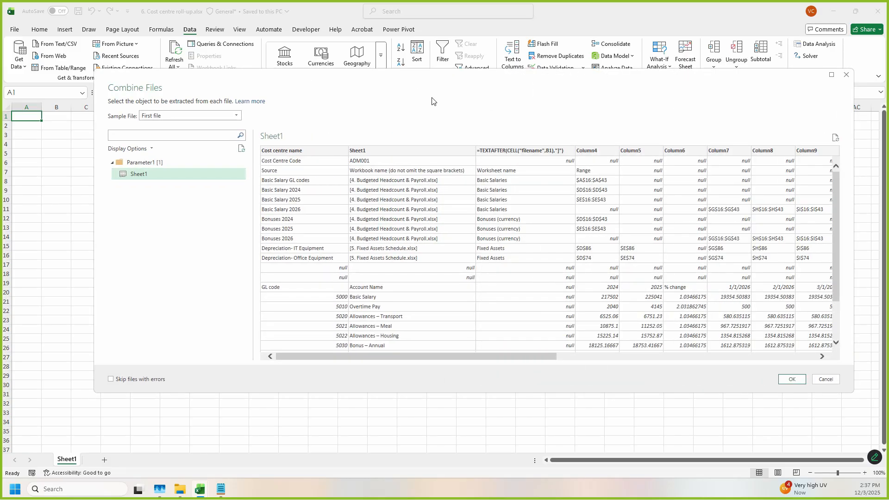
{"action": "left_click_drag", "start_coordinate": [430, 94], "coordinate": [395, 84]}
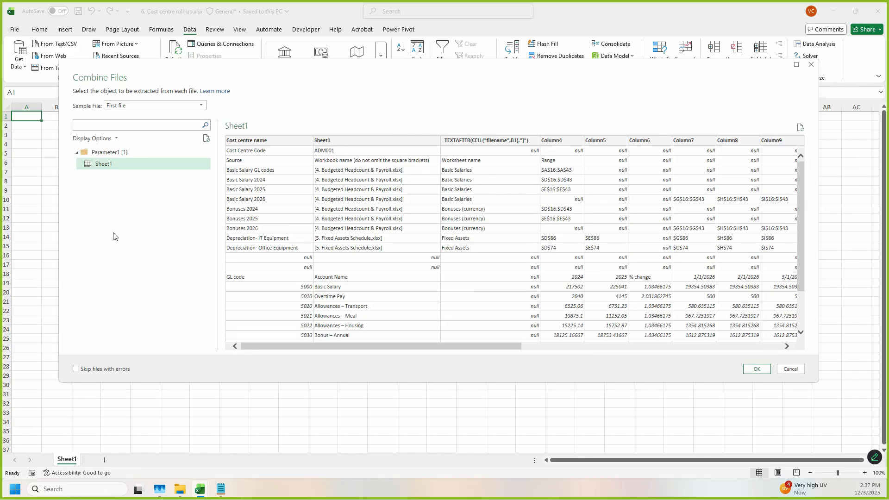
Step: Compare the workbooks in the source folder with the Combine Files object list and examine the Sheet1 preview
{"action": "left_click", "coordinate": [178, 492]}
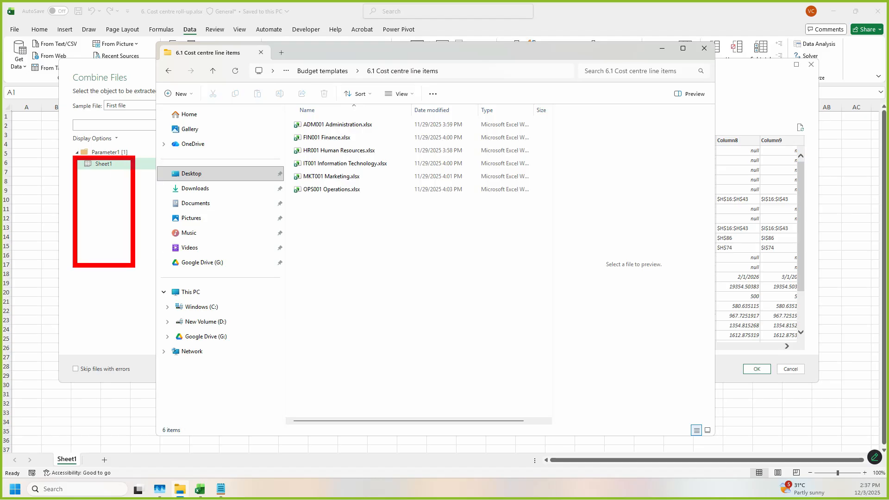
{"action": "left_click", "coordinate": [68, 198]}
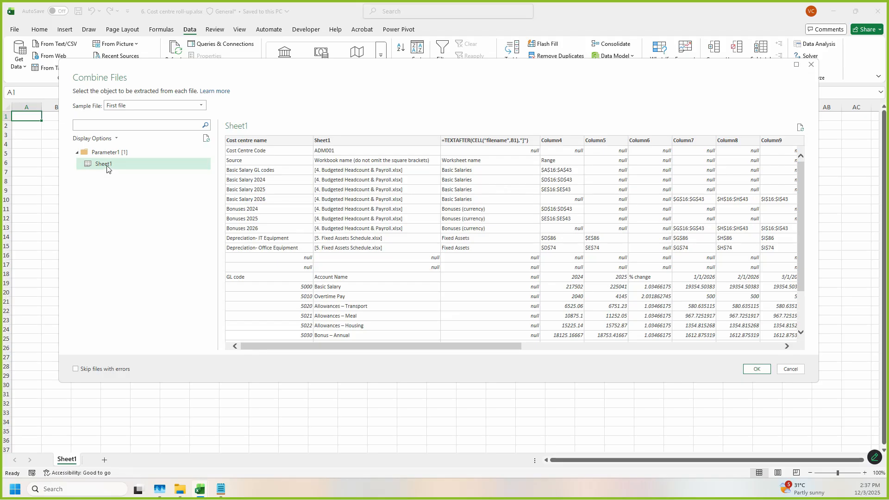
{"action": "left_click_drag", "start_coordinate": [77, 156], "coordinate": [142, 181]}
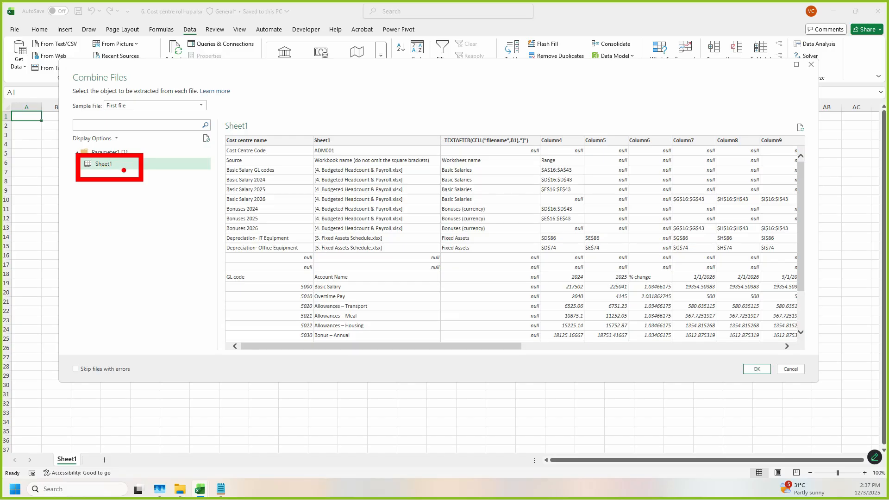
{"action": "left_click_drag", "start_coordinate": [77, 170], "coordinate": [142, 232]}
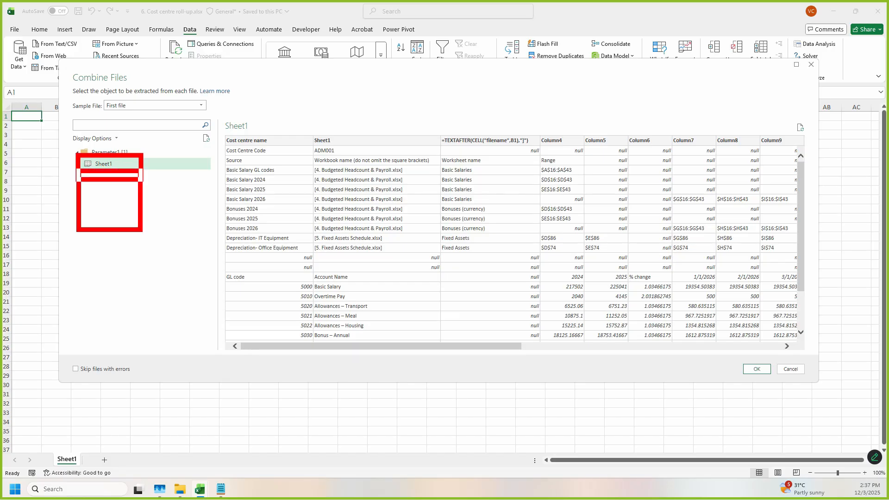
{"action": "left_click_drag", "start_coordinate": [70, 200], "coordinate": [139, 273]}
{"action": "left_click_drag", "start_coordinate": [69, 246], "coordinate": [159, 344]}
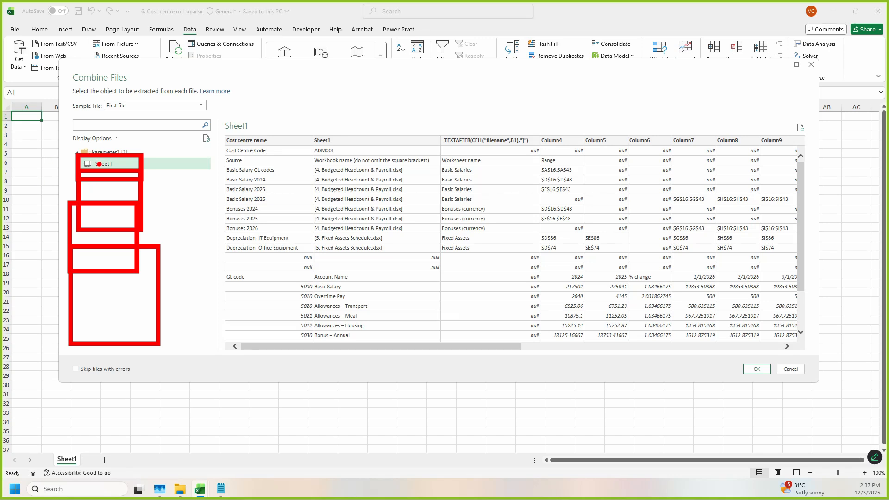
{"action": "key", "text": "Escape"}
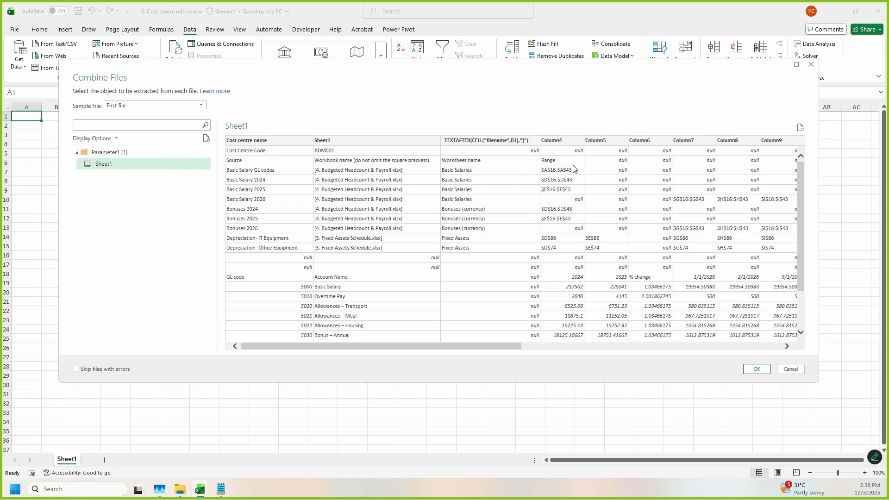
{"action": "scroll", "coordinate": [615, 238], "scroll_direction": "down", "scroll_amount": 3}
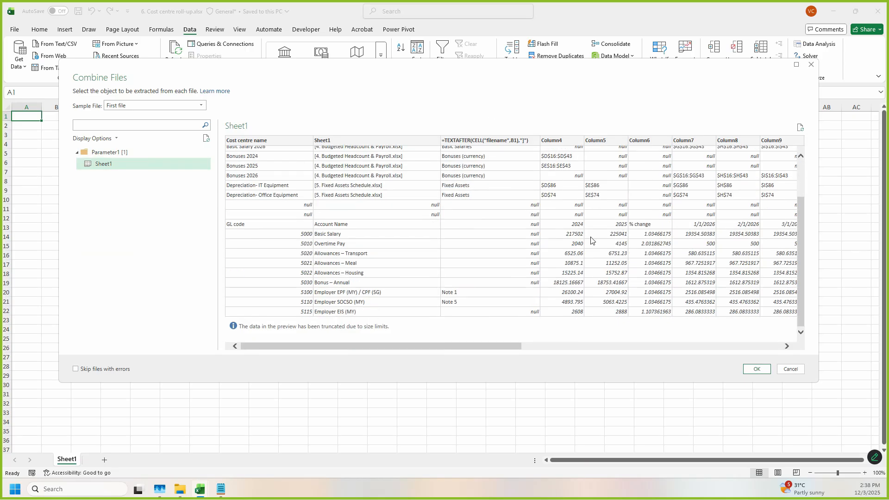
{"action": "scroll", "coordinate": [589, 241], "scroll_direction": "up", "scroll_amount": 3}
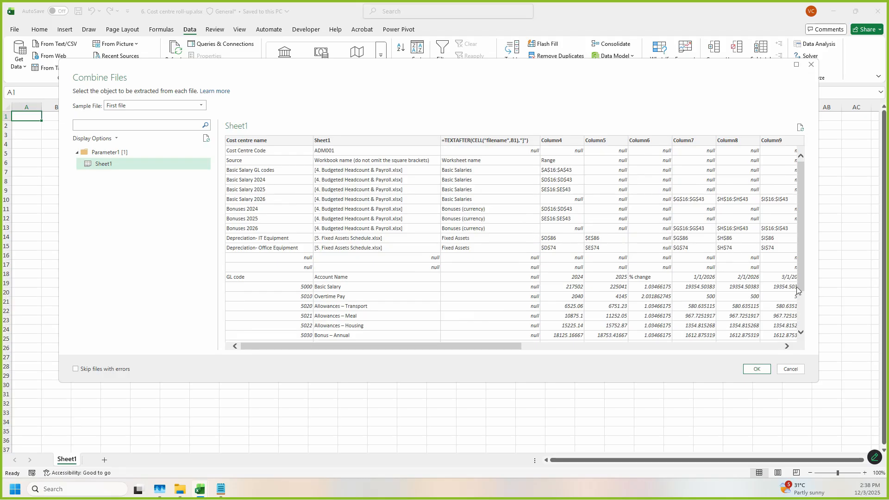
Step: Accept the file combination and import it as Only Create Connection, adding the data to the Data Model
{"action": "left_click_drag", "start_coordinate": [818, 292], "coordinate": [536, 315]}
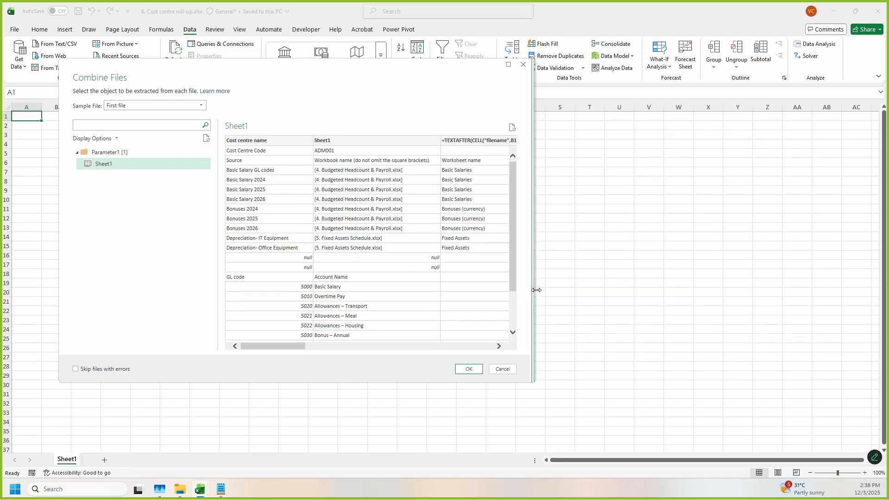
{"action": "left_click", "coordinate": [482, 371]}
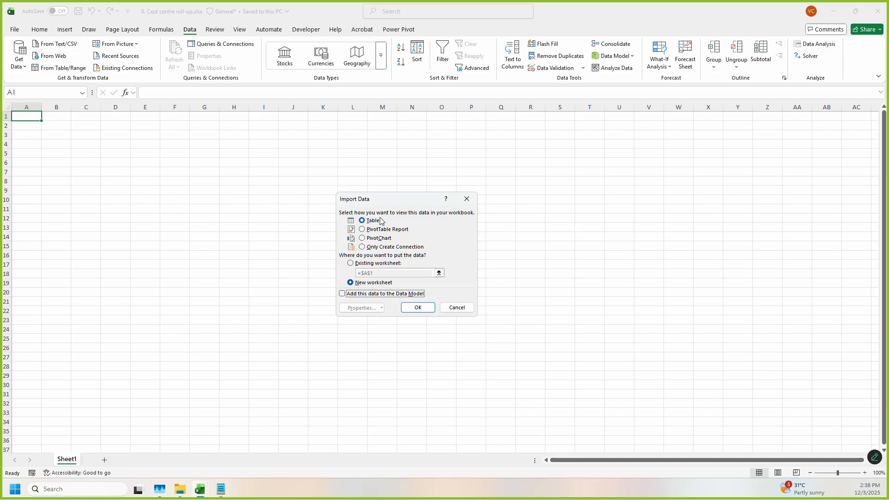
{"action": "left_click_drag", "start_coordinate": [406, 200], "coordinate": [388, 132]}
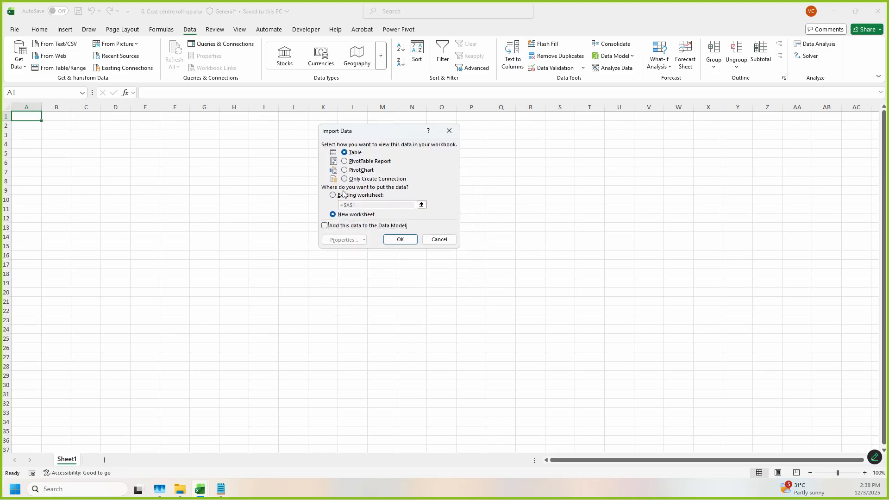
{"action": "left_click", "coordinate": [357, 180]}
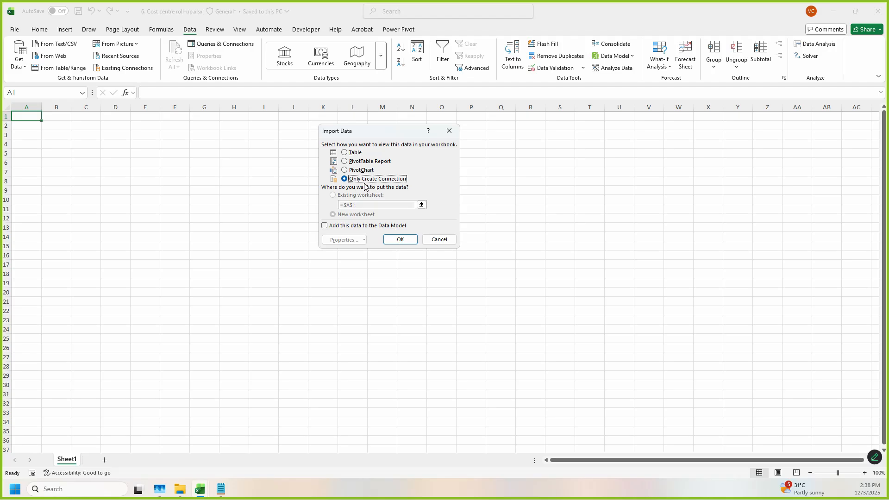
{"action": "left_click", "coordinate": [324, 226]}
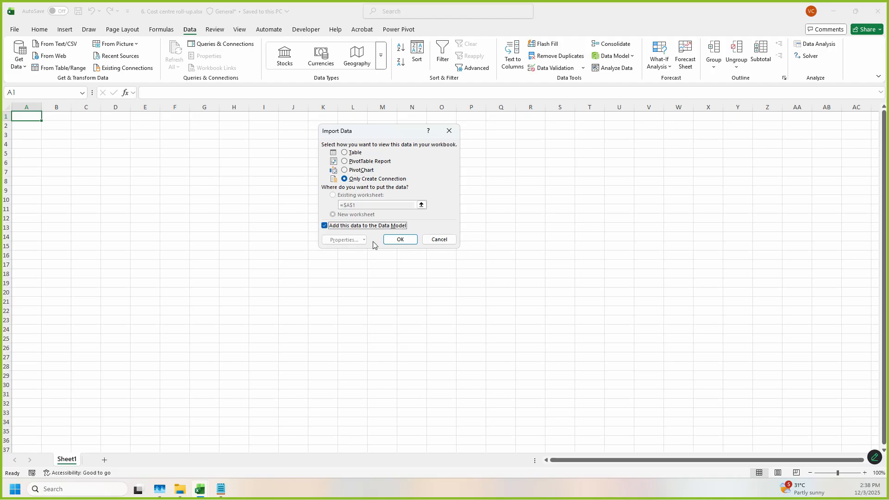
{"action": "left_click", "coordinate": [400, 239]}
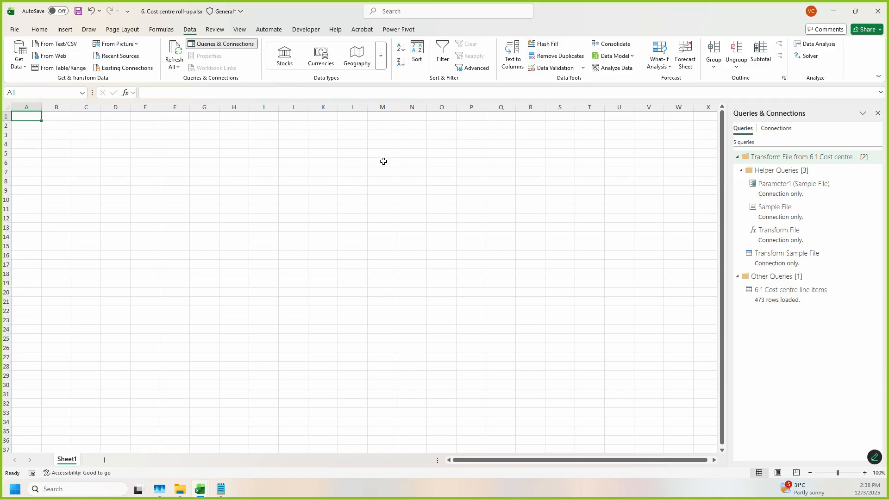
Step: Open the Power Pivot Data Model and examine the "6 1 Cost centre line items" table alongside the workbook's queries
{"action": "left_click", "coordinate": [403, 30]}
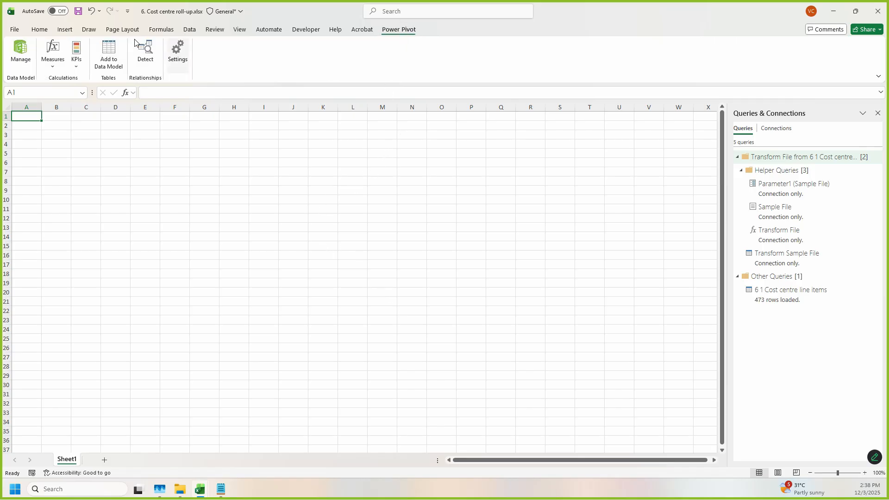
{"action": "left_click", "coordinate": [18, 57]}
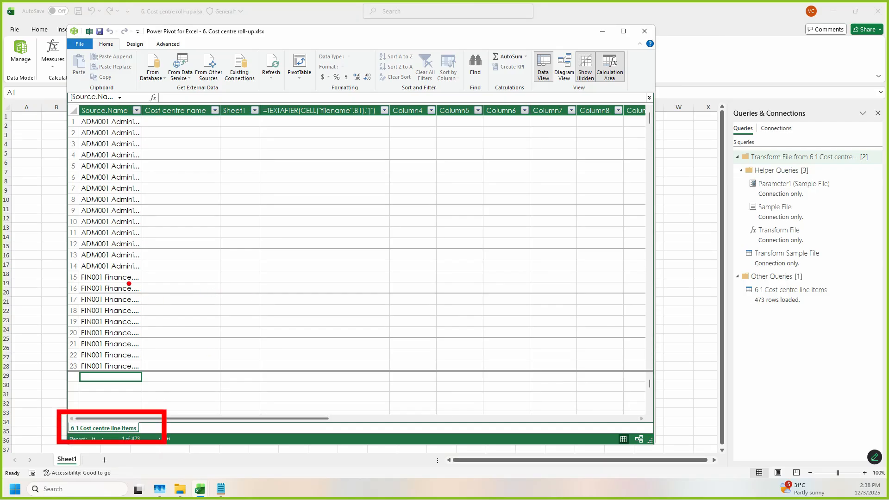
{"action": "mouse_move", "coordinate": [864, 167]}
{"action": "left_mouse_down"}
{"action": "mouse_move", "coordinate": [718, 217]}
{"action": "mouse_move", "coordinate": [721, 146]}
{"action": "left_mouse_up"}
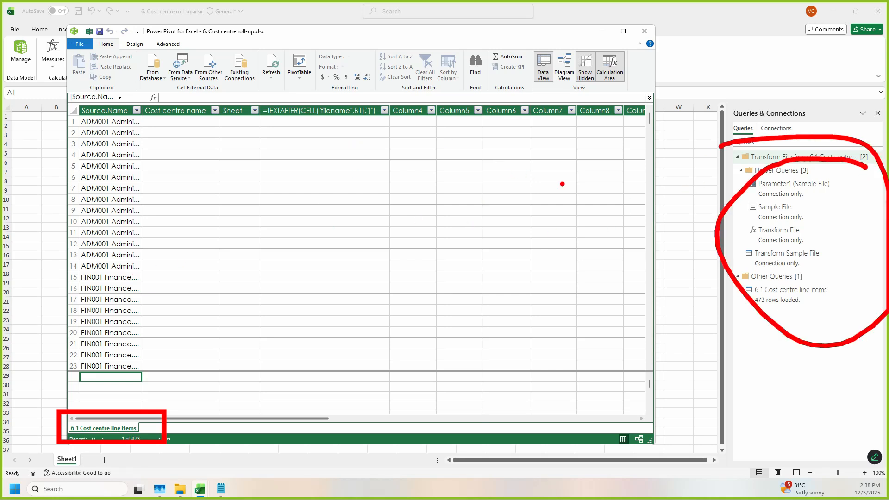
{"action": "left_click_drag", "start_coordinate": [179, 300], "coordinate": [373, 177]}
{"action": "left_click_drag", "start_coordinate": [280, 178], "coordinate": [407, 347]}
{"action": "key", "text": "Escape"}
{"action": "left_click", "coordinate": [787, 334]}
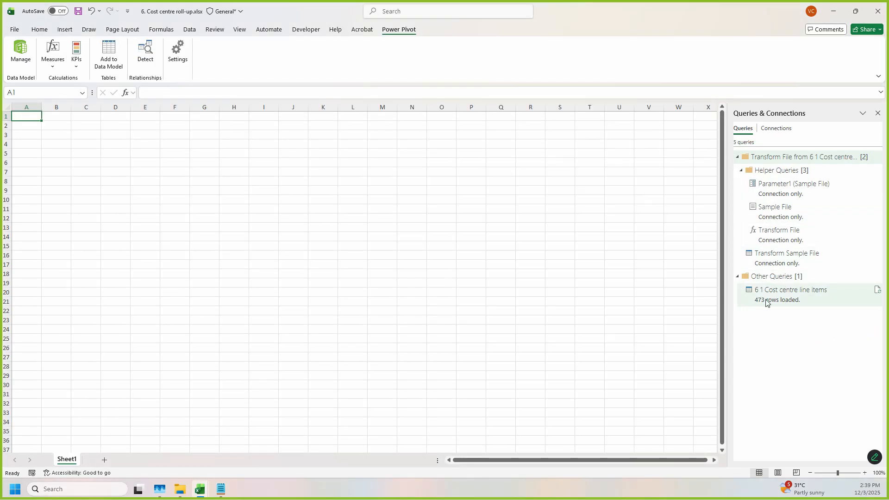
Step: Open the "6 1 Cost centre line items" query in the Power Query Editor and review the combined rows of the cost centre files
{"action": "mouse_move", "coordinate": [794, 308]}
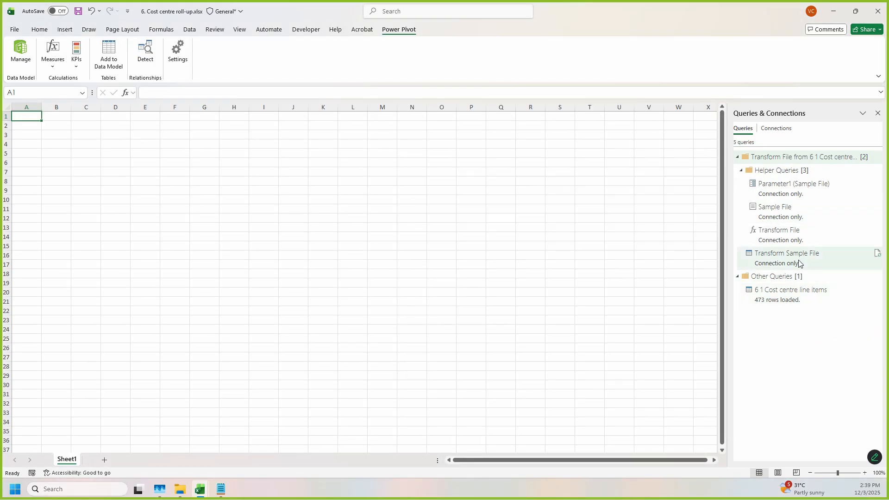
{"action": "double_click", "coordinate": [794, 297]}
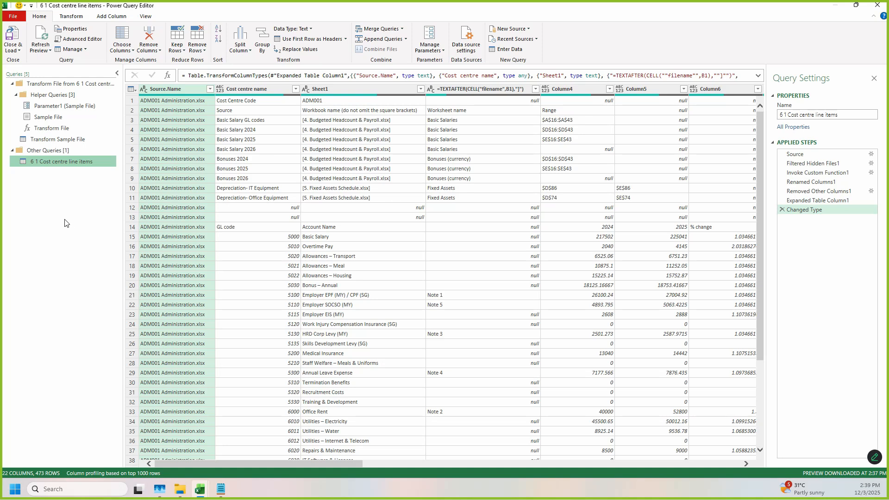
{"action": "left_click", "coordinate": [18, 159]}
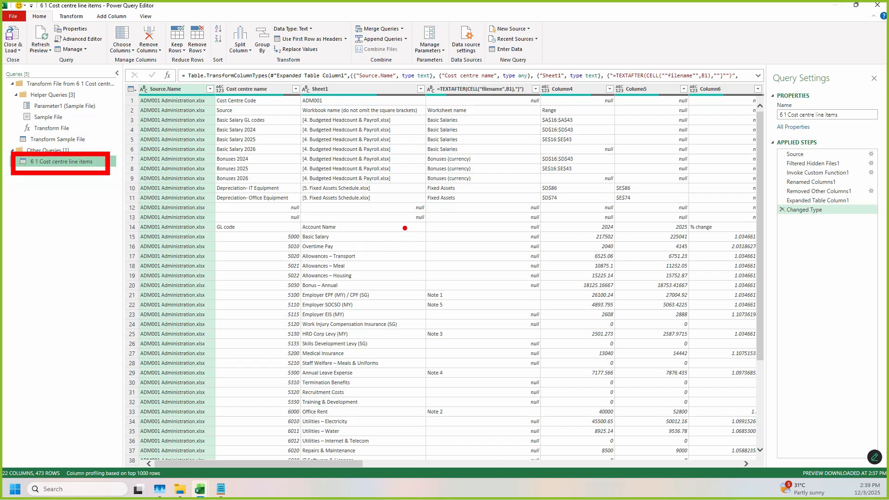
{"action": "scroll", "coordinate": [375, 259], "scroll_direction": "down", "scroll_amount": 20}
{"action": "scroll", "coordinate": [374, 316], "scroll_direction": "down", "scroll_amount": 20}
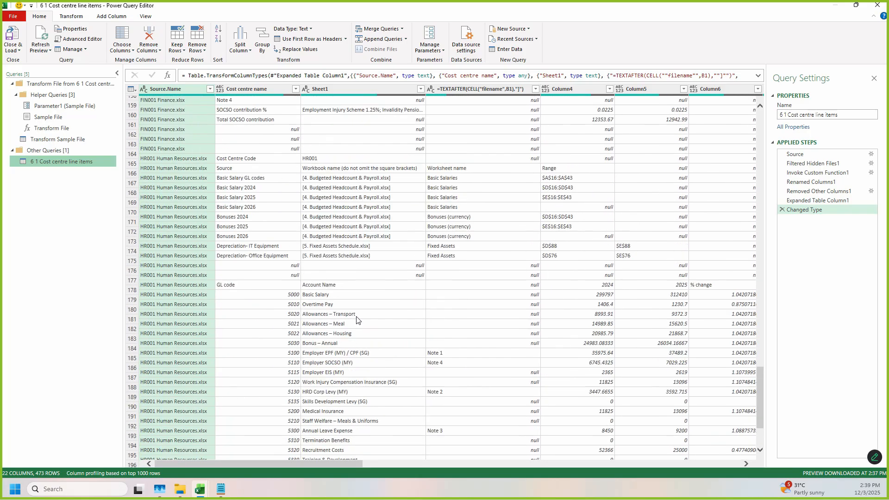
{"action": "scroll", "coordinate": [356, 319], "scroll_direction": "up", "scroll_amount": 20}
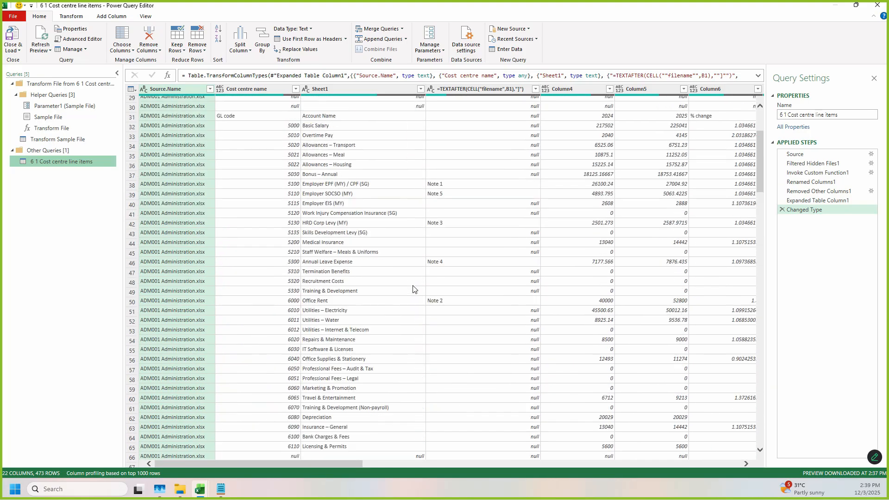
{"action": "scroll", "coordinate": [410, 289], "scroll_direction": "up", "scroll_amount": 9}
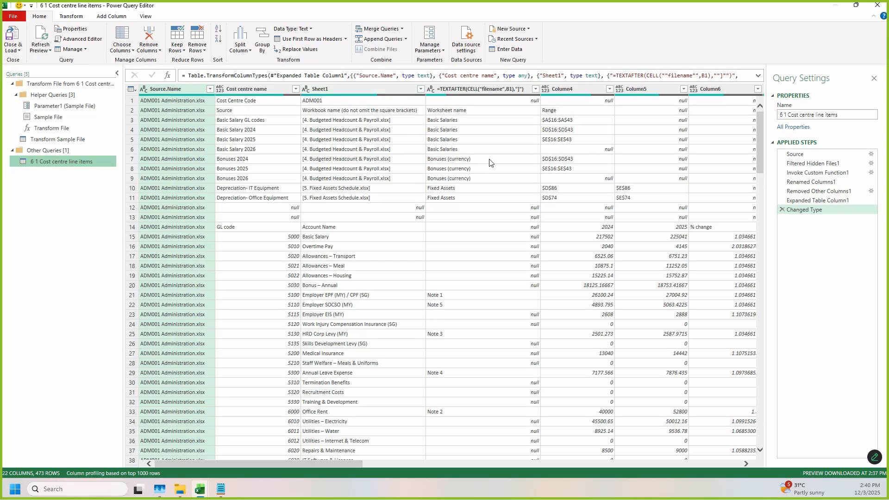
{"action": "scroll", "coordinate": [683, 379], "scroll_direction": "down", "scroll_amount": 4}
{"action": "scroll", "coordinate": [684, 379], "scroll_direction": "down", "scroll_amount": 2}
{"action": "scroll", "coordinate": [563, 437], "scroll_direction": "up", "scroll_amount": 5}
Step: Open the Transform Sample File query in the Power Query Editor
{"action": "left_click_drag", "start_coordinate": [8, 128], "coordinate": [109, 151]}
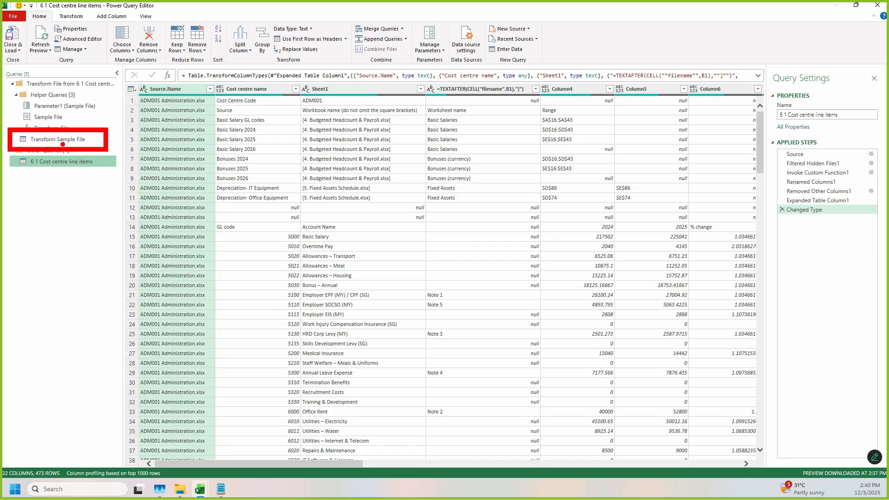
{"action": "left_click", "coordinate": [63, 141]}
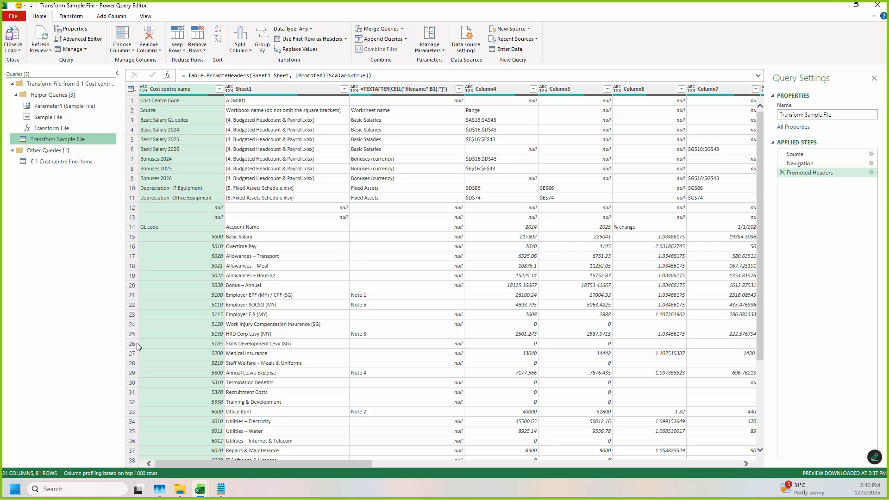
Step: Switch to File Explorer and locate the 6.2, 6.3 and 6.4 MD files in the "Budget templates" folder
{"action": "left_click", "coordinate": [180, 489]}
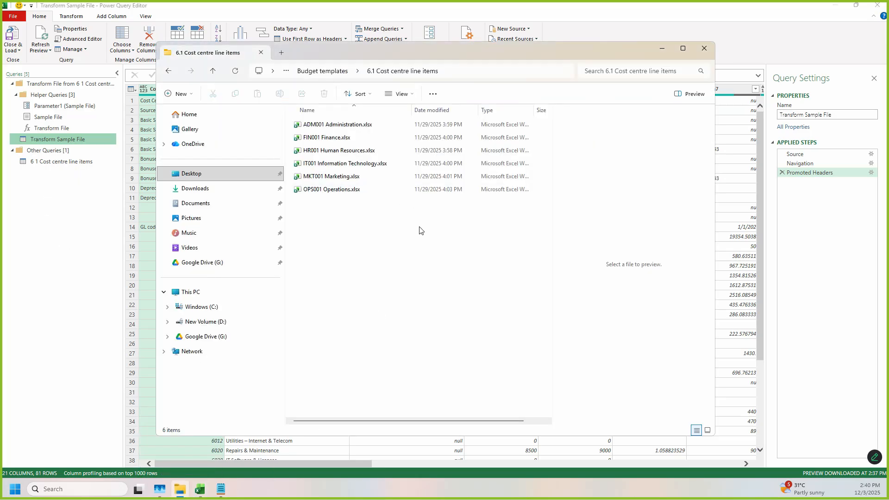
{"action": "key", "text": "alt+Left"}
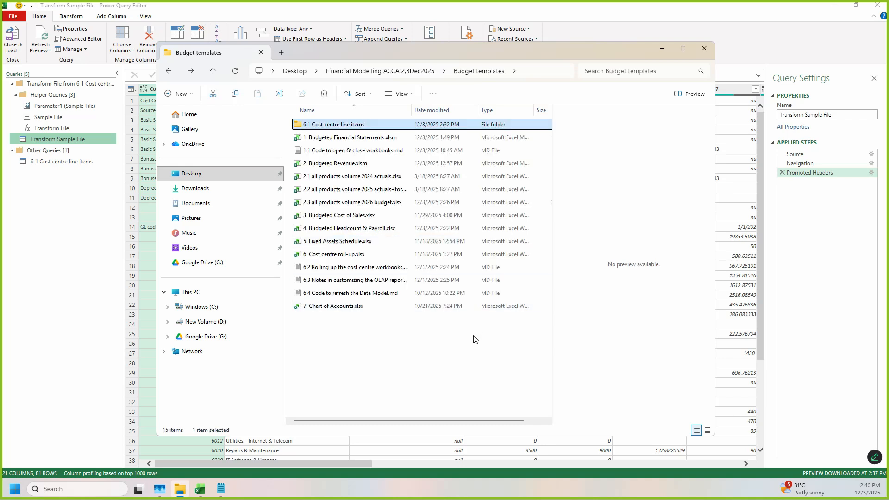
{"action": "mouse_move", "coordinate": [290, 259]}
{"action": "left_mouse_down"}
{"action": "mouse_move", "coordinate": [392, 303]}
{"action": "mouse_move", "coordinate": [429, 301]}
{"action": "left_mouse_up"}
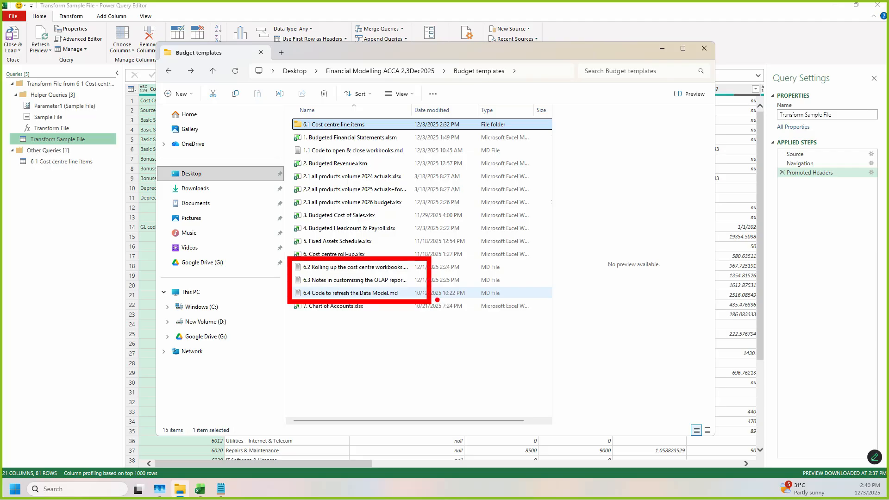
Step: Switch back to the Power Query Editor with the Transform Sample File query
{"action": "key", "text": "Escape"}
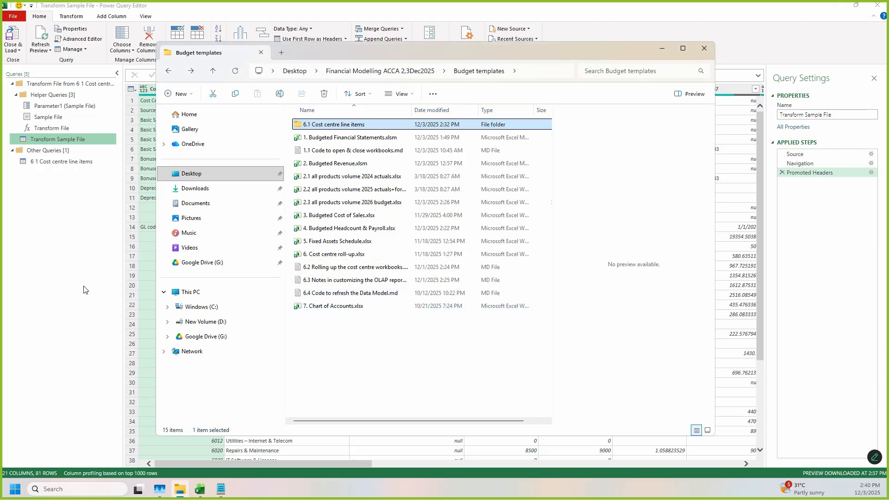
{"action": "left_click", "coordinate": [60, 302]}
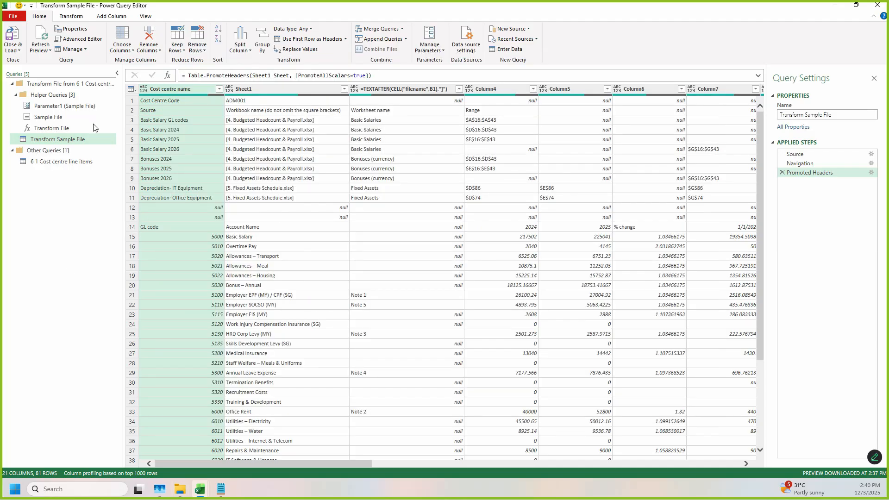
{"action": "left_click_drag", "start_coordinate": [37, 137], "coordinate": [99, 151]}
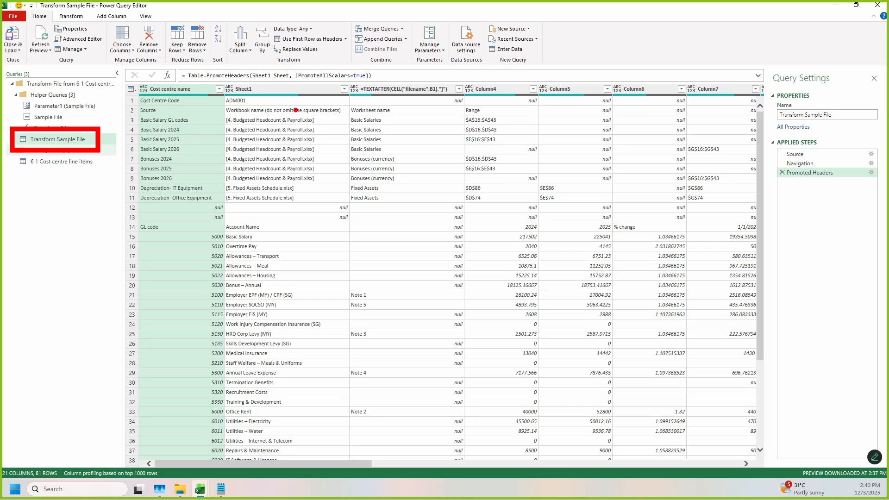
{"action": "key", "text": "Escape"}
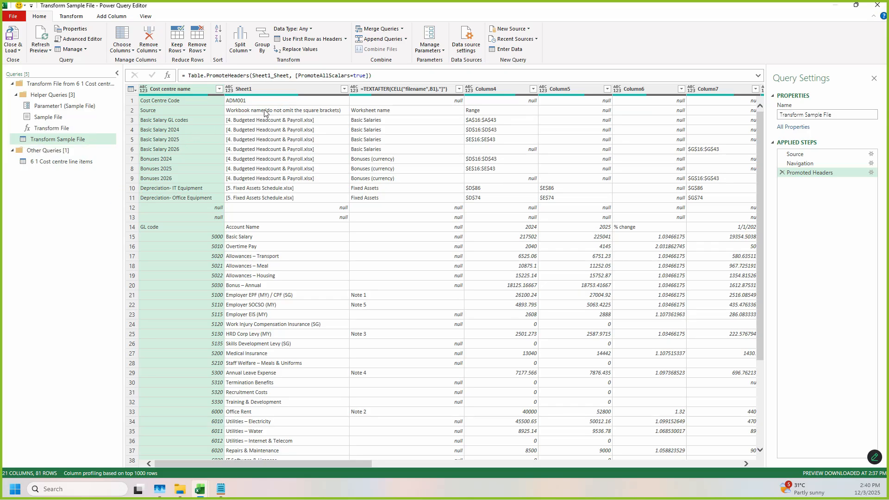
{"action": "left_click_drag", "start_coordinate": [11, 130], "coordinate": [103, 146]}
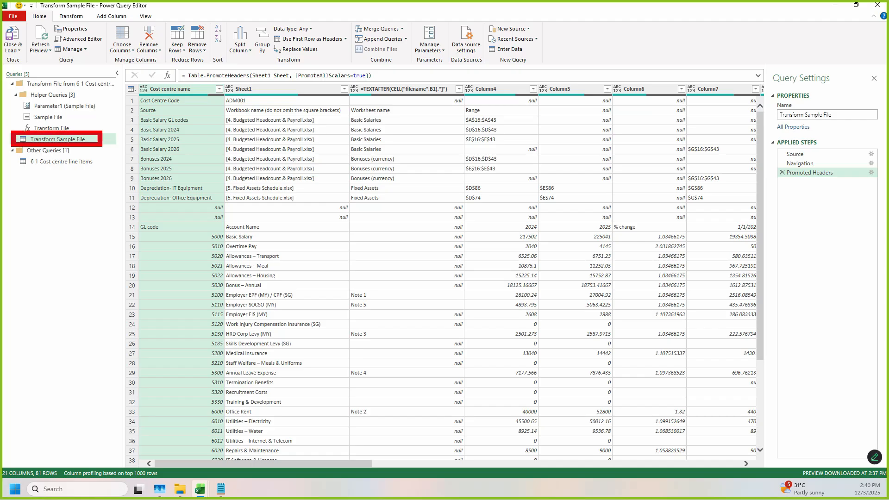
{"action": "mouse_move", "coordinate": [221, 87]}
{"action": "left_mouse_down"}
{"action": "mouse_move", "coordinate": [308, 111]}
{"action": "mouse_move", "coordinate": [339, 107]}
{"action": "left_mouse_up"}
{"action": "key", "text": "Escape"}
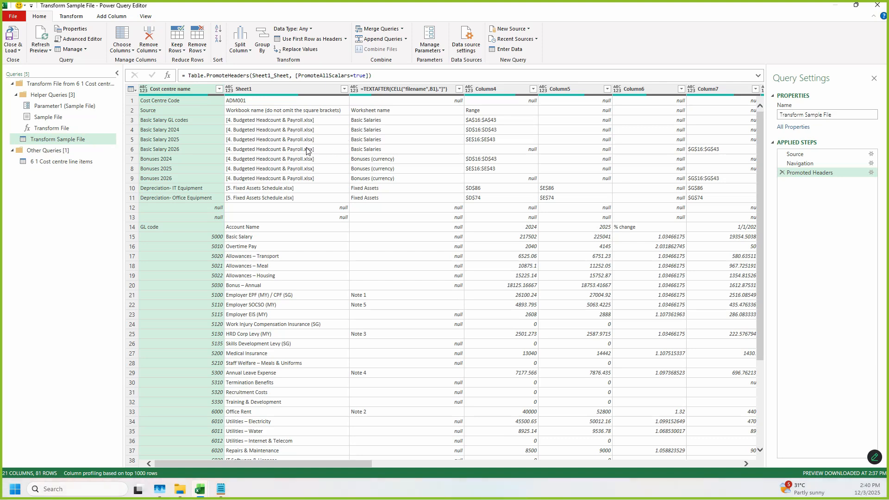
Step: Review all columns and rows of the Transform Sample File query to identify the ones not needed in the roll-up
{"action": "scroll", "coordinate": [308, 185], "scroll_direction": "down", "scroll_amount": 15}
{"action": "scroll", "coordinate": [323, 354], "scroll_direction": "up", "scroll_amount": 15}
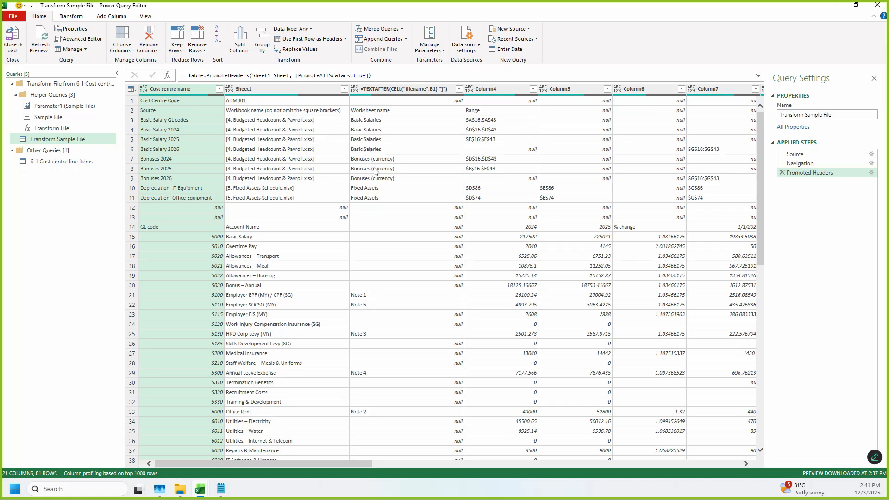
{"action": "left_click_drag", "start_coordinate": [353, 464], "coordinate": [728, 465]}
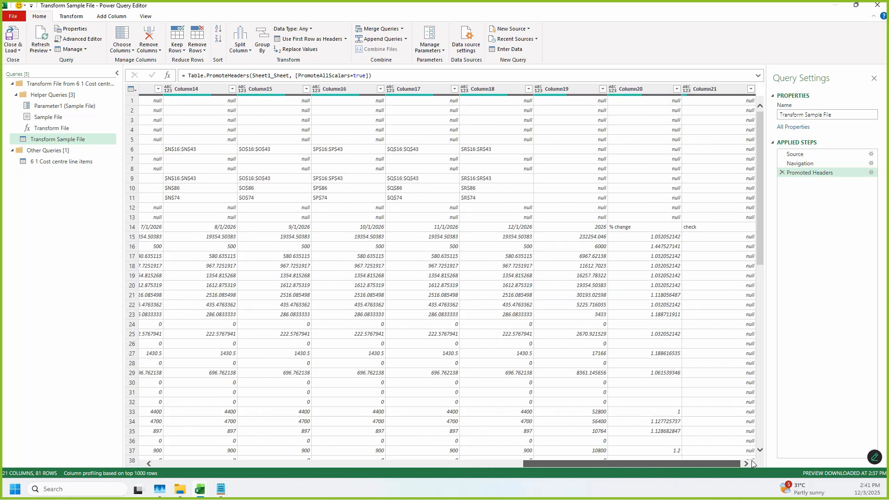
{"action": "left_click_drag", "start_coordinate": [752, 460], "coordinate": [196, 466]}
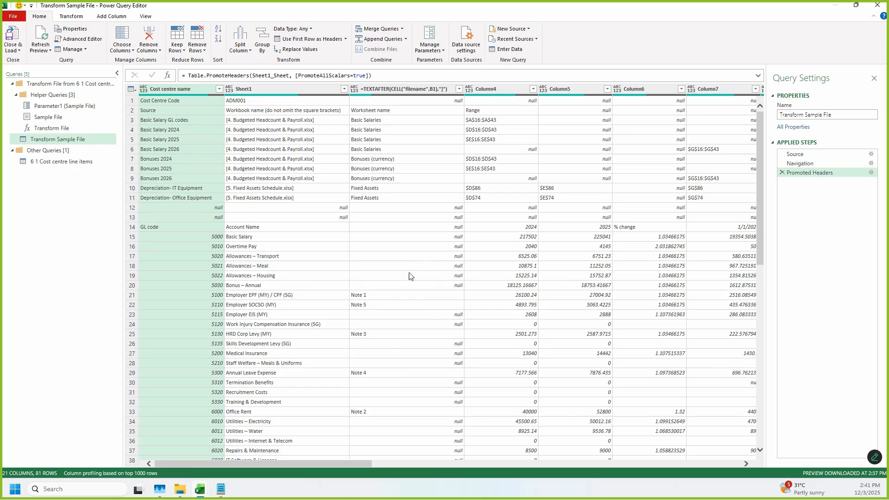
{"action": "scroll", "coordinate": [409, 276], "scroll_direction": "down", "scroll_amount": 15}
{"action": "scroll", "coordinate": [417, 353], "scroll_direction": "up", "scroll_amount": 2}
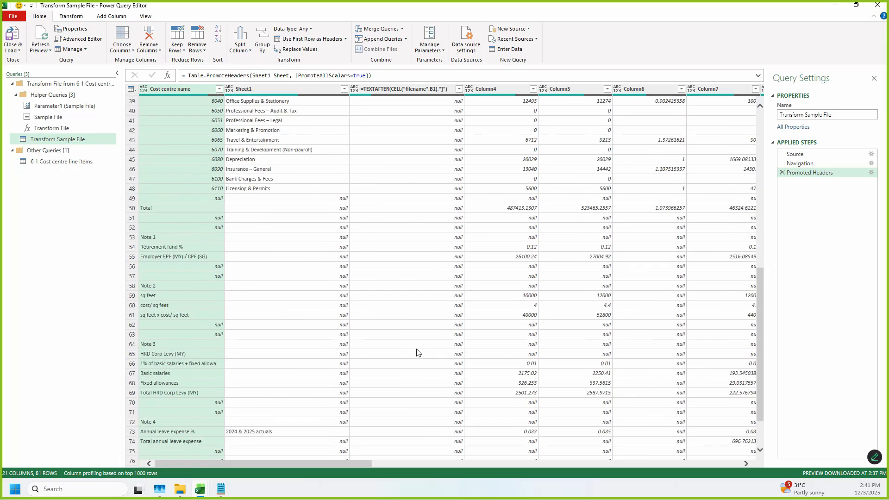
{"action": "scroll", "coordinate": [418, 353], "scroll_direction": "up", "scroll_amount": 13}
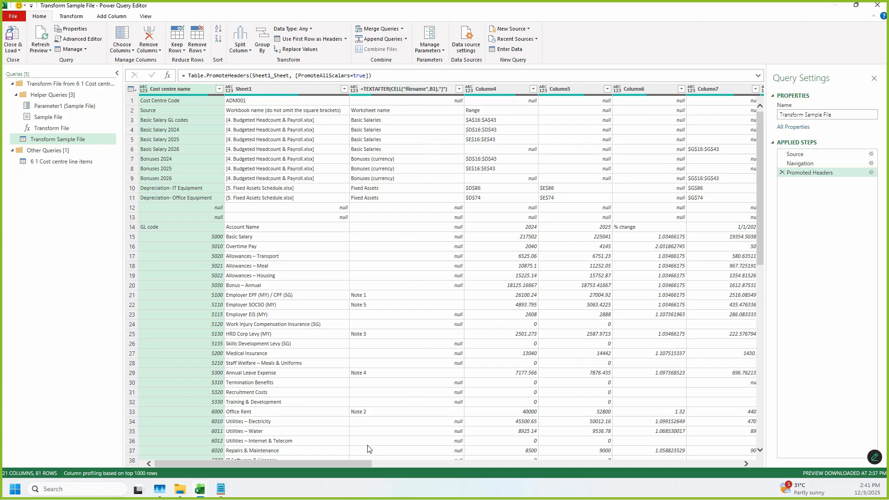
{"action": "left_click_drag", "start_coordinate": [366, 464], "coordinate": [774, 438]}
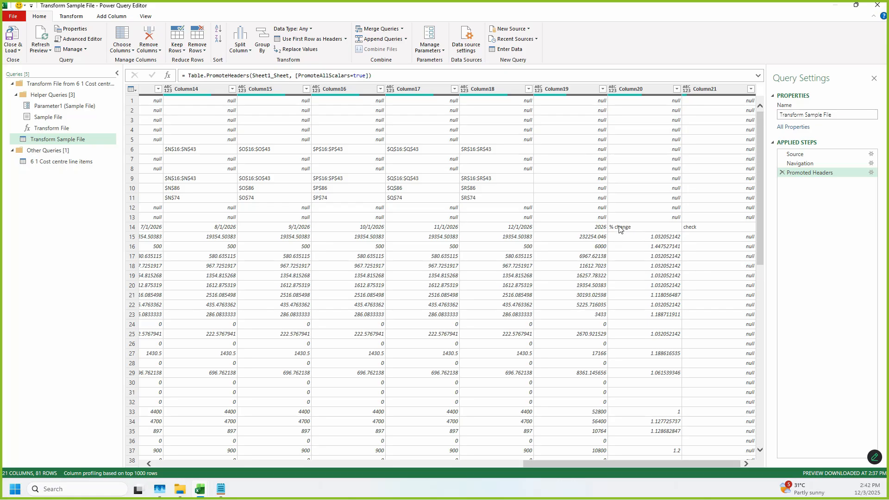
{"action": "scroll", "coordinate": [629, 222], "scroll_direction": "down", "scroll_amount": 4}
{"action": "scroll", "coordinate": [632, 194], "scroll_direction": "up", "scroll_amount": 2}
{"action": "left_click_drag", "start_coordinate": [544, 463], "coordinate": [80, 479]}
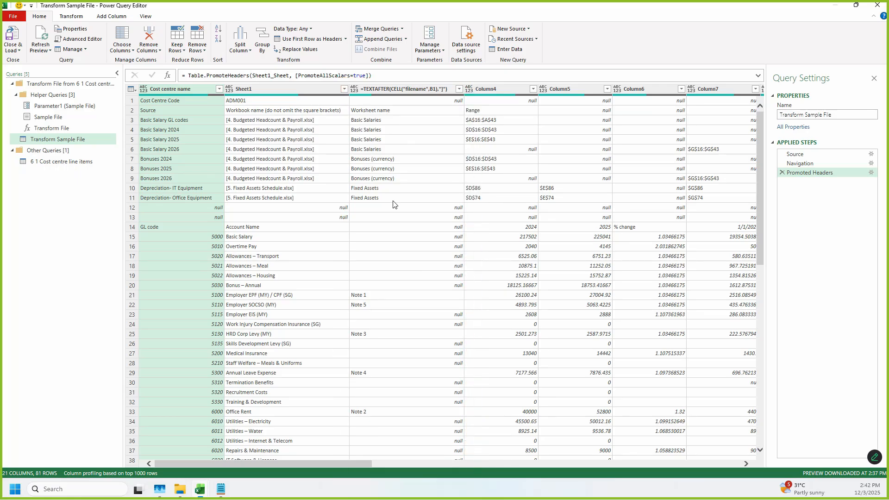
Step: Remove the third column, headed with the TEXTAFTER(CELL("filename")) formula, from the Transform Sample File query
{"action": "left_click", "coordinate": [398, 90]}
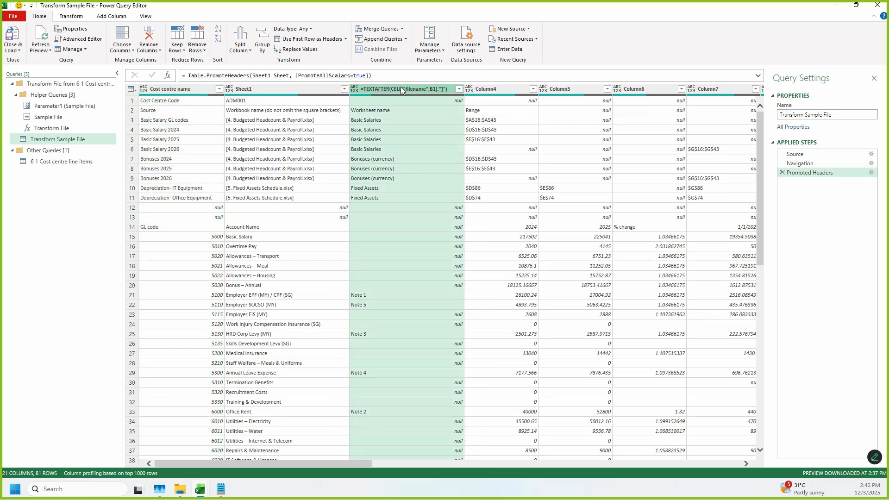
{"action": "scroll", "coordinate": [478, 312], "scroll_direction": "down", "scroll_amount": 15}
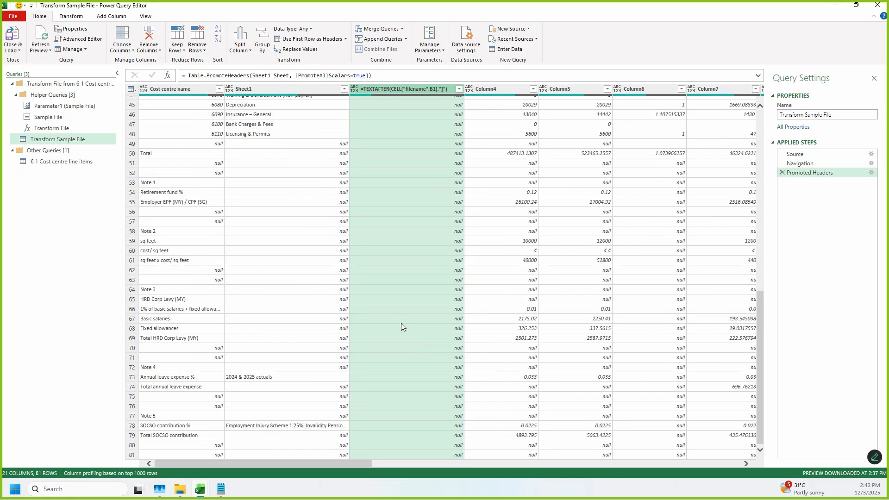
{"action": "scroll", "coordinate": [368, 185], "scroll_direction": "up", "scroll_amount": 15}
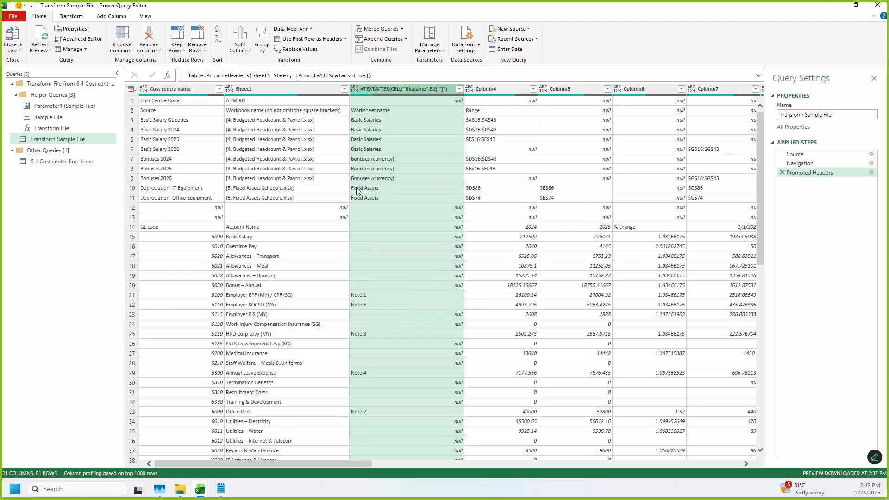
{"action": "key", "text": "Delete"}
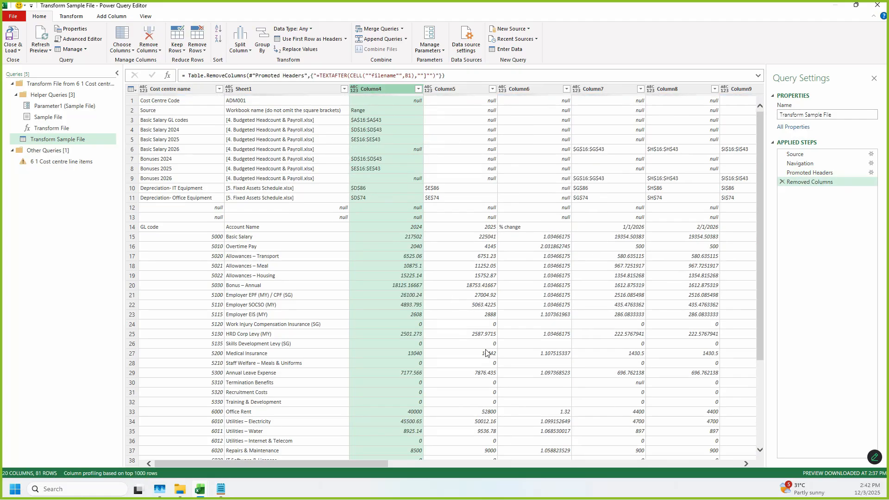
Step: Remove Column19, Column20 and Column21, which hold the 2026 total, % change and check, from the sample query
{"action": "left_click_drag", "start_coordinate": [358, 460], "coordinate": [740, 461]}
{"action": "left_click_drag", "start_coordinate": [888, 471], "coordinate": [887, 472]}
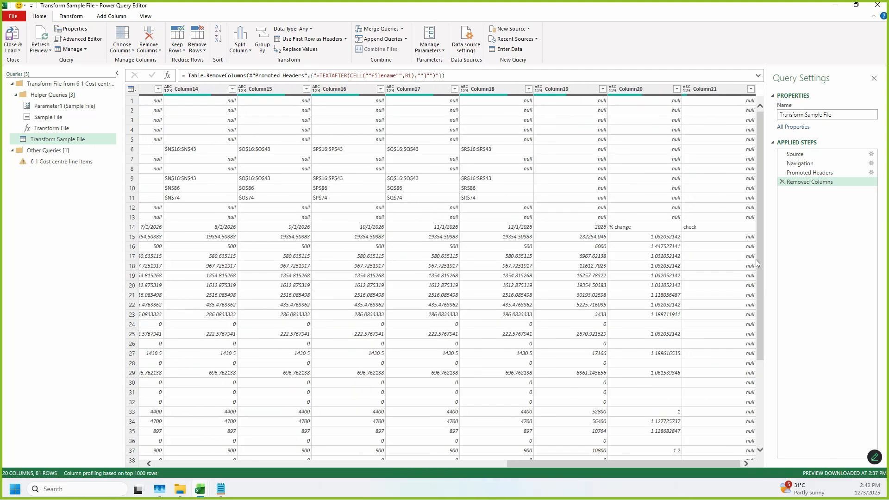
{"action": "left_click", "coordinate": [566, 92]}
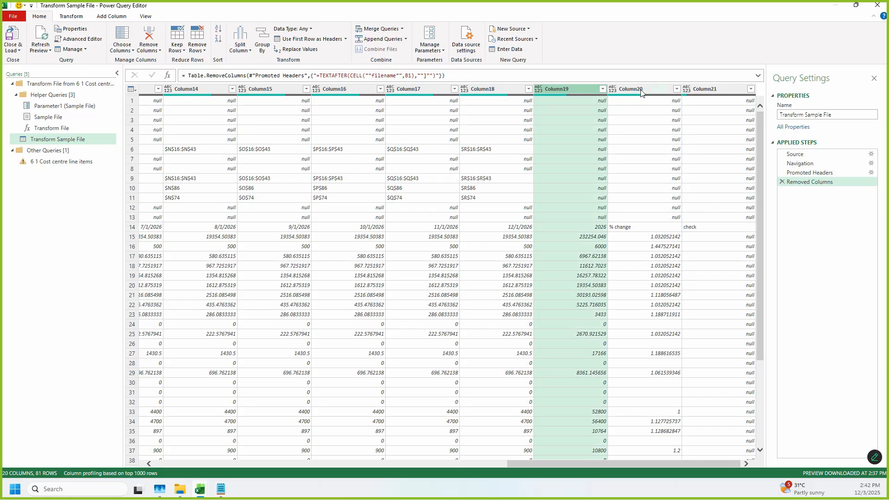
{"action": "left_click", "coordinate": [641, 93], "text": "shift"}
{"action": "left_click", "coordinate": [725, 91], "text": "shift"}
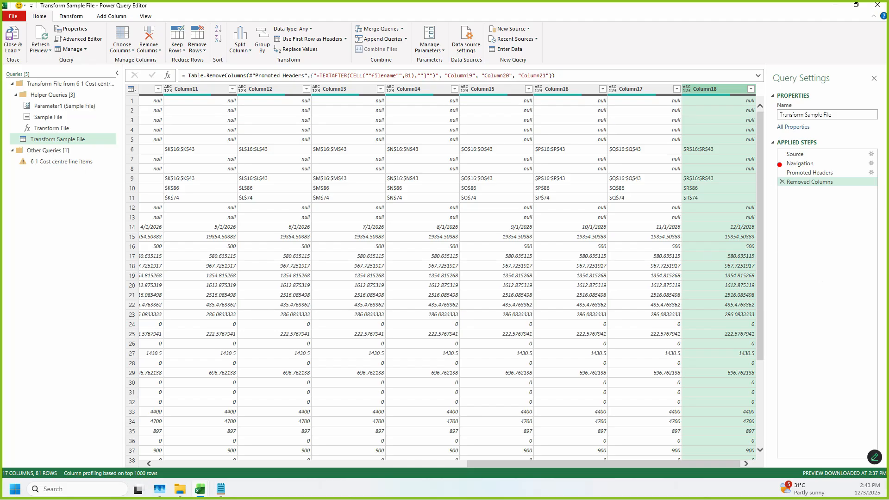
{"action": "left_click_drag", "start_coordinate": [778, 143], "coordinate": [887, 218]}
{"action": "key", "text": "Escape"}
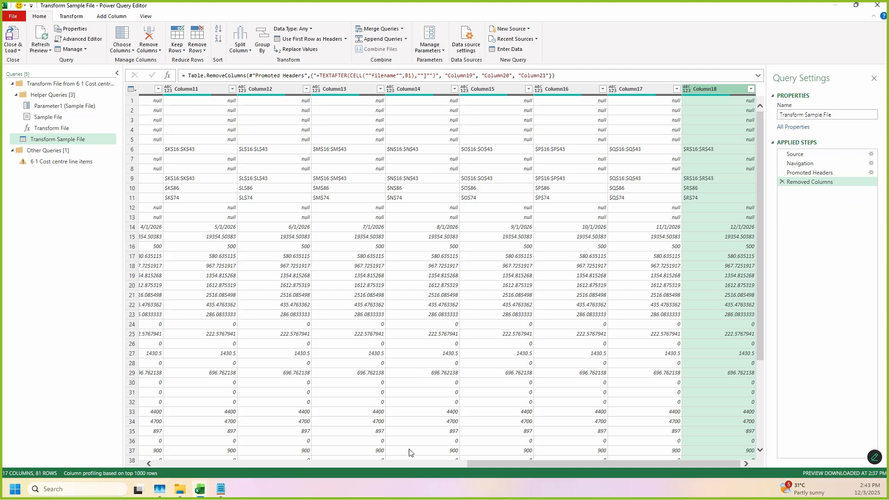
Step: Examine the sample query's rows to find where the GL code table starts and ends between the source references and the notes
{"action": "left_click", "coordinate": [444, 462]}
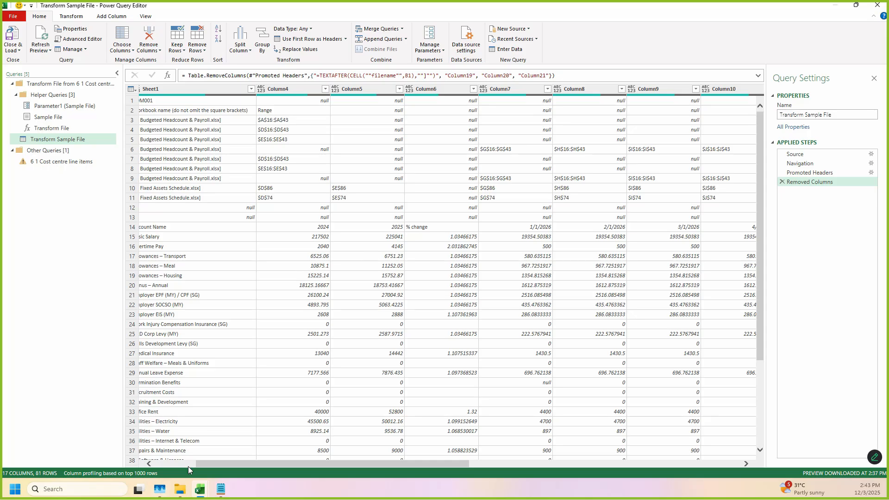
{"action": "left_click_drag", "start_coordinate": [199, 465], "coordinate": [160, 467]}
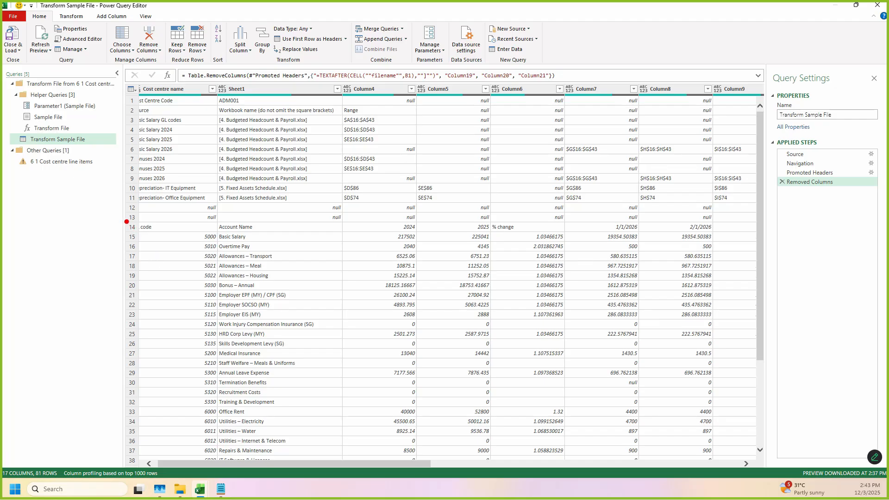
{"action": "mouse_move", "coordinate": [127, 221]}
{"action": "left_mouse_down"}
{"action": "mouse_move", "coordinate": [158, 351]}
{"action": "mouse_move", "coordinate": [435, 444]}
{"action": "mouse_move", "coordinate": [736, 481]}
{"action": "mouse_move", "coordinate": [769, 476]}
{"action": "mouse_move", "coordinate": [771, 467]}
{"action": "left_mouse_up"}
{"action": "key", "text": "Escape"}
{"action": "left_click_drag", "start_coordinate": [325, 464], "coordinate": [239, 444]}
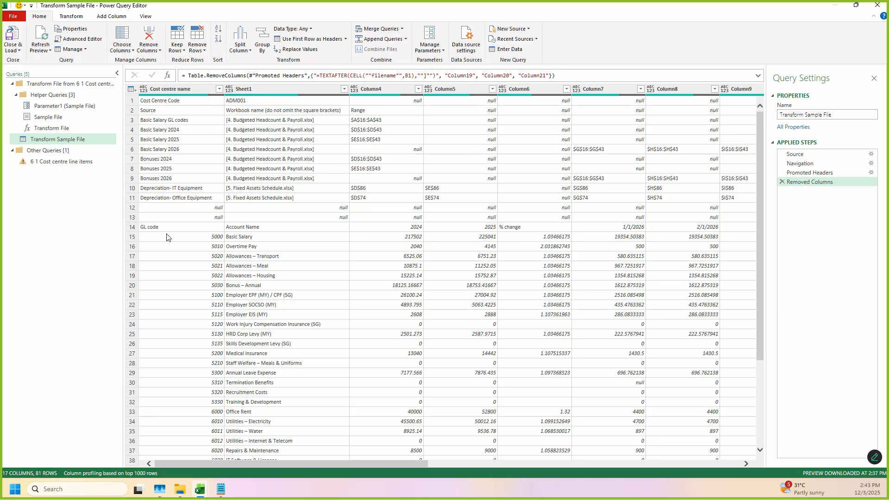
{"action": "key", "text": "ctrl+2"}
{"action": "mouse_move", "coordinate": [137, 91]}
{"action": "left_mouse_down"}
{"action": "mouse_move", "coordinate": [433, 211]}
{"action": "mouse_move", "coordinate": [629, 212]}
{"action": "mouse_move", "coordinate": [684, 227]}
{"action": "mouse_move", "coordinate": [757, 221]}
{"action": "left_mouse_up"}
{"action": "key", "text": "Escape"}
{"action": "scroll", "coordinate": [227, 238], "scroll_direction": "down", "scroll_amount": 4}
{"action": "scroll", "coordinate": [247, 291], "scroll_direction": "down", "scroll_amount": 10}
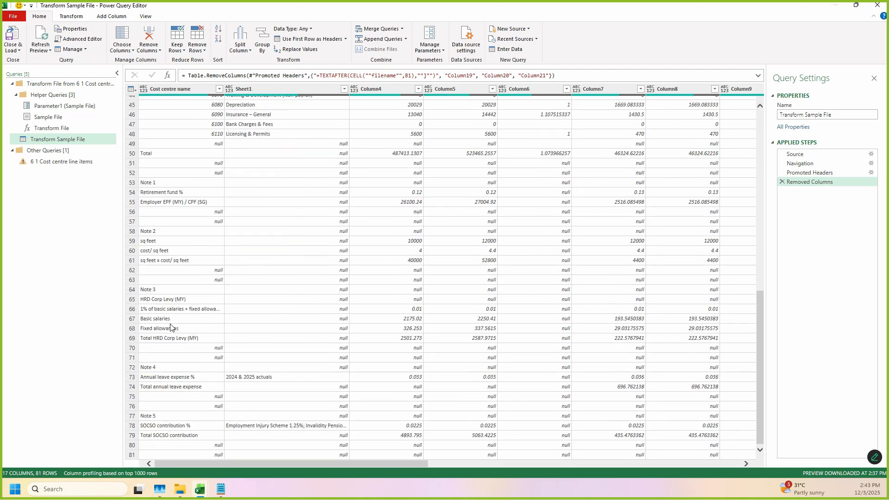
{"action": "mouse_move", "coordinate": [130, 141]}
{"action": "left_mouse_down"}
{"action": "mouse_move", "coordinate": [213, 232]}
{"action": "mouse_move", "coordinate": [763, 465]}
{"action": "left_mouse_up"}
{"action": "key", "text": "Escape"}
{"action": "scroll", "coordinate": [299, 235], "scroll_direction": "up", "scroll_amount": 1}
{"action": "scroll", "coordinate": [301, 232], "scroll_direction": "up", "scroll_amount": 9}
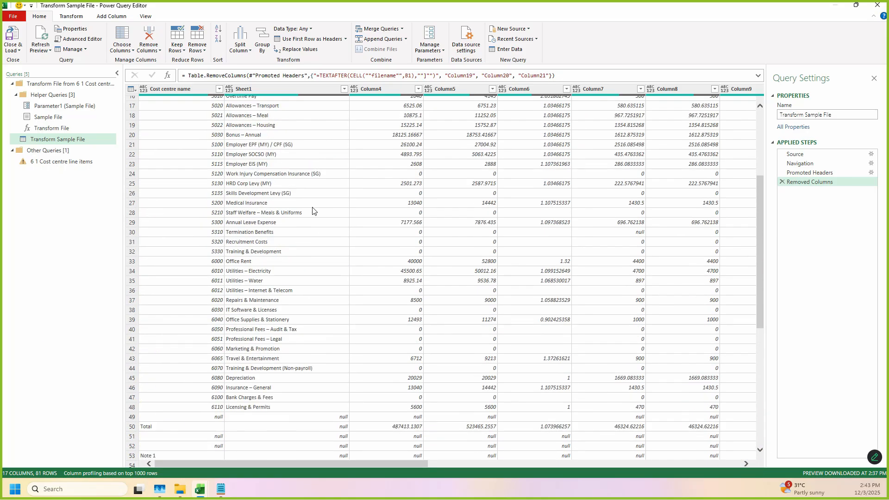
{"action": "scroll", "coordinate": [324, 222], "scroll_direction": "up", "scroll_amount": 5}
{"action": "scroll", "coordinate": [357, 238], "scroll_direction": "down", "scroll_amount": 3}
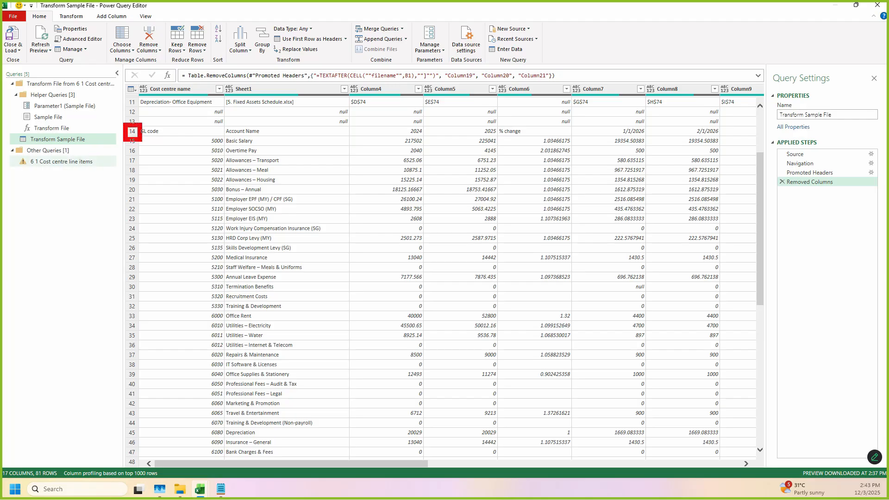
{"action": "scroll", "coordinate": [145, 141], "scroll_direction": "down", "scroll_amount": 7}
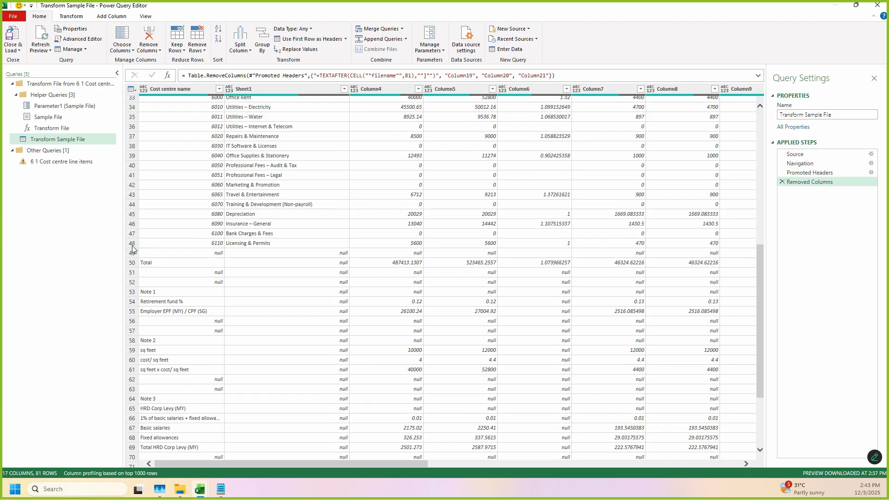
{"action": "scroll", "coordinate": [157, 233], "scroll_direction": "up", "scroll_amount": 5}
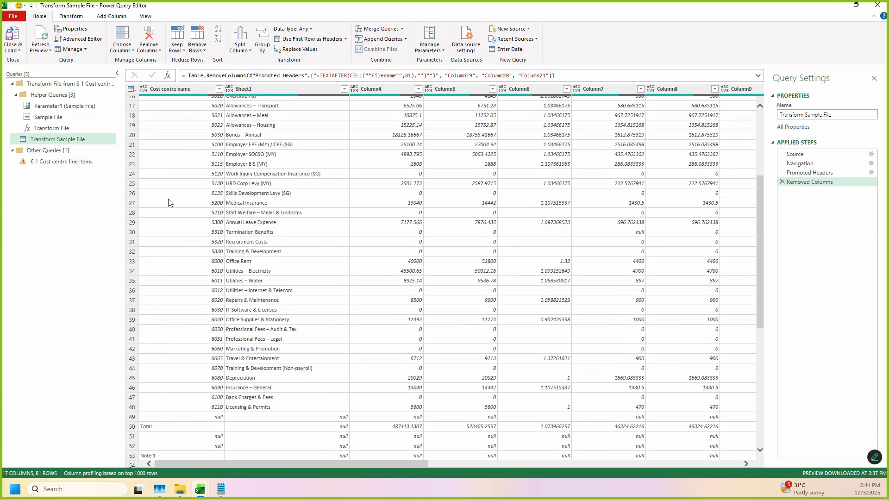
Step: Keep only a range of 35 rows starting at row 14, the GL code header row, in the Transform Sample File query
{"action": "key", "text": "ctrl+2"}
{"action": "left_click_drag", "start_coordinate": [20, 7], "coordinate": [71, 29]}
{"action": "left_click_drag", "start_coordinate": [160, 9], "coordinate": [224, 63]}
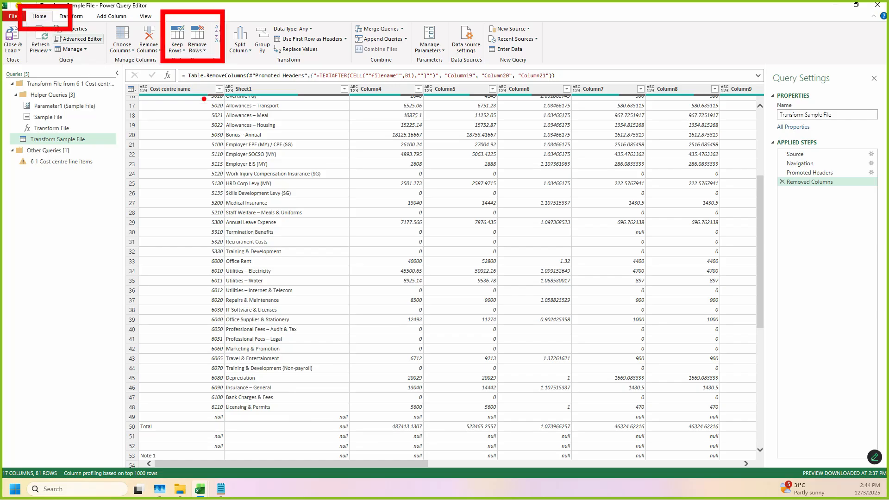
{"action": "key", "text": "Escape"}
{"action": "scroll", "coordinate": [240, 184], "scroll_direction": "up", "scroll_amount": 1}
{"action": "scroll", "coordinate": [240, 184], "scroll_direction": "up", "scroll_amount": 5}
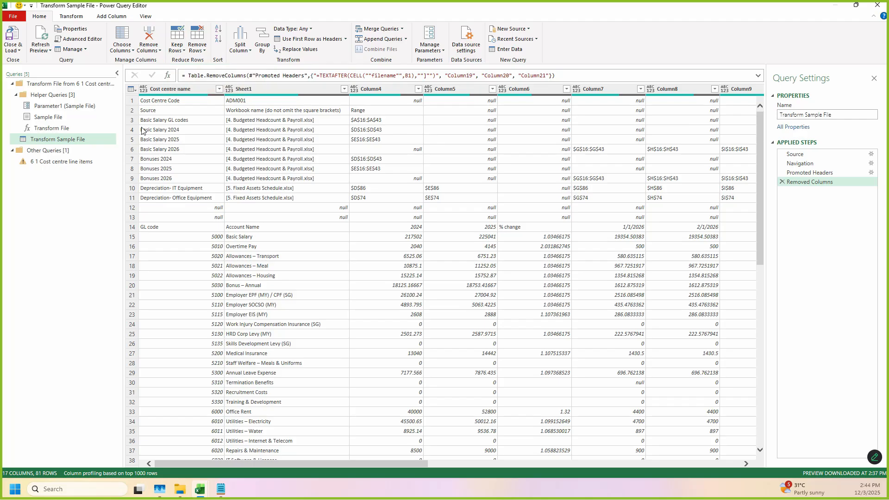
{"action": "left_click", "coordinate": [178, 52]}
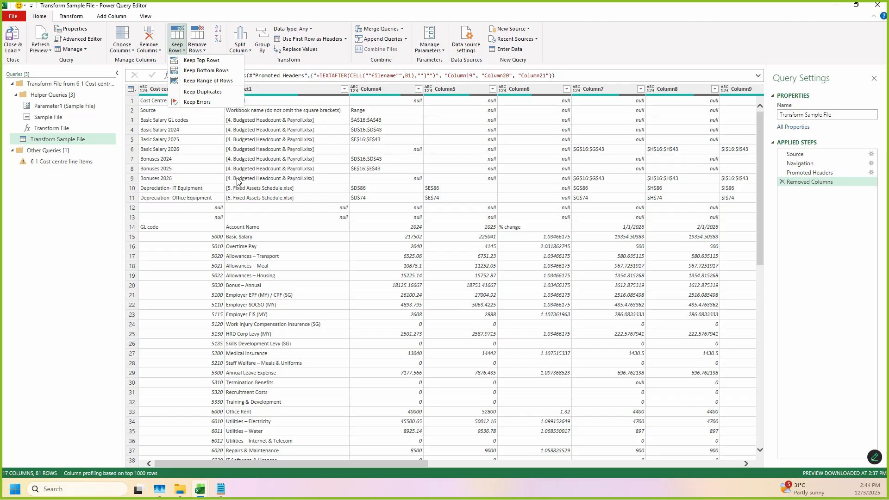
{"action": "left_click", "coordinate": [207, 81]}
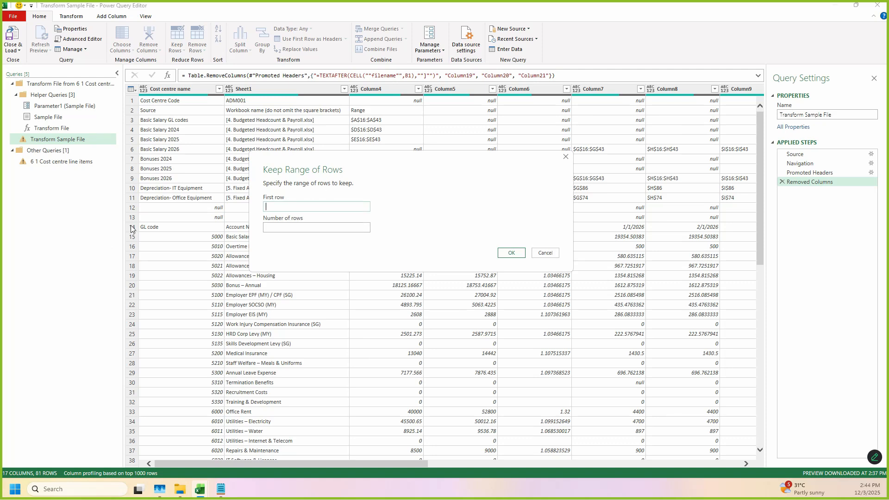
{"action": "left_click", "coordinate": [289, 209]}
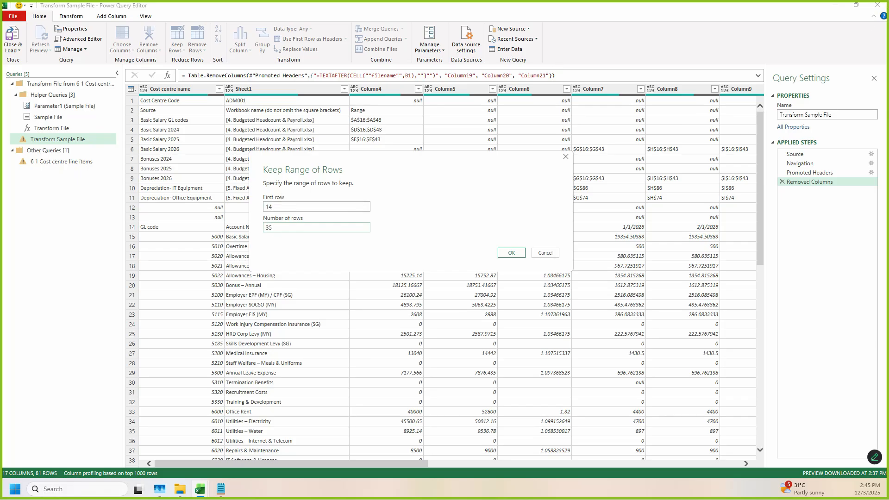
{"action": "left_click", "coordinate": [511, 253]}
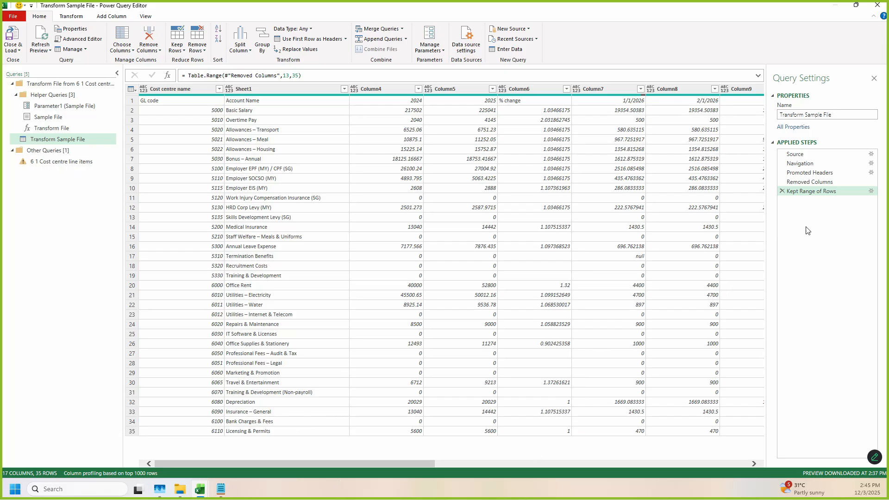
Step: Compare the sample query's rows at the Removed Columns step with those at the Kept Range of Rows step
{"action": "left_click", "coordinate": [826, 182]}
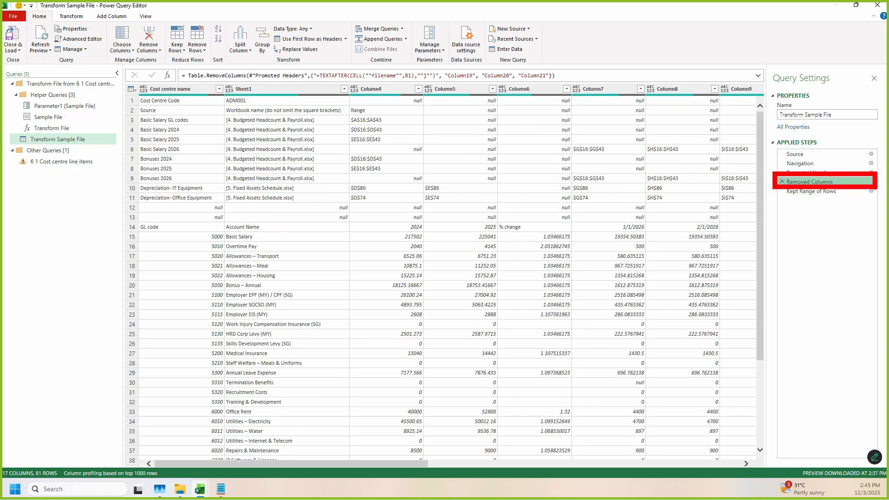
{"action": "scroll", "coordinate": [357, 347], "scroll_direction": "down", "scroll_amount": 10}
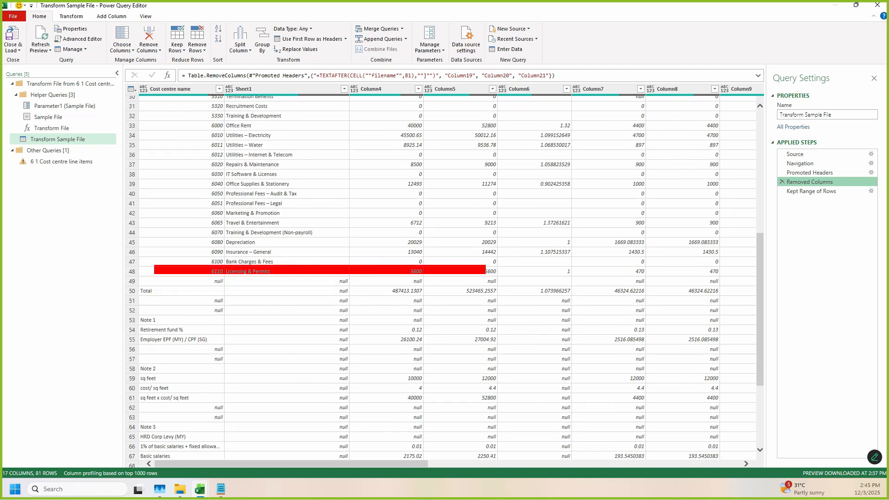
{"action": "left_click", "coordinate": [818, 193]}
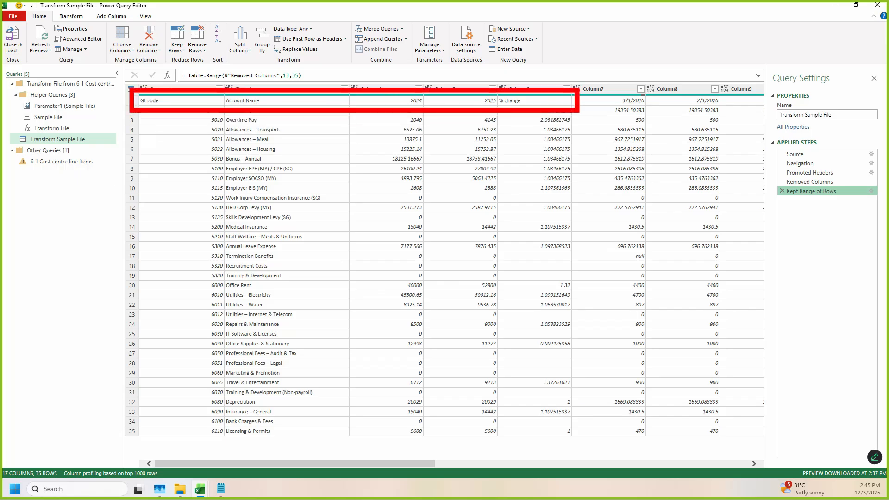
Step: Use the first row as headers in the Transform Sample File query and remove the % change column
{"action": "left_click", "coordinate": [323, 41]}
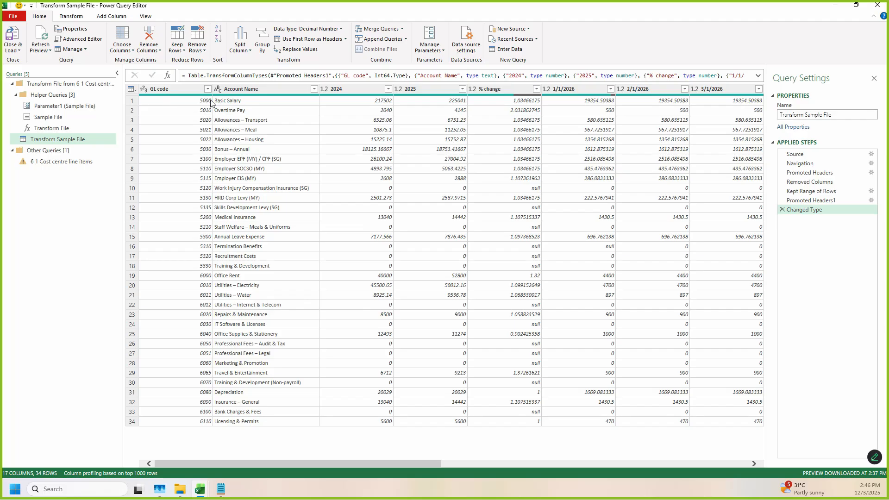
{"action": "left_click", "coordinate": [504, 89]}
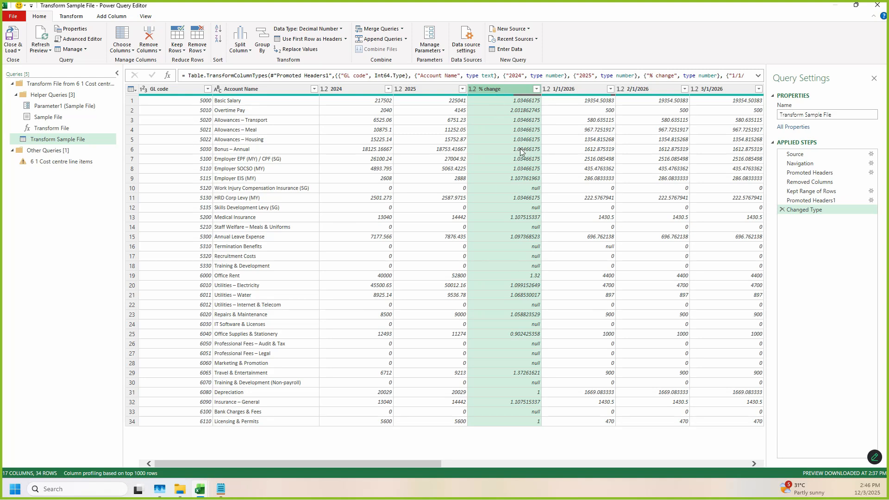
{"action": "key", "text": "Delete"}
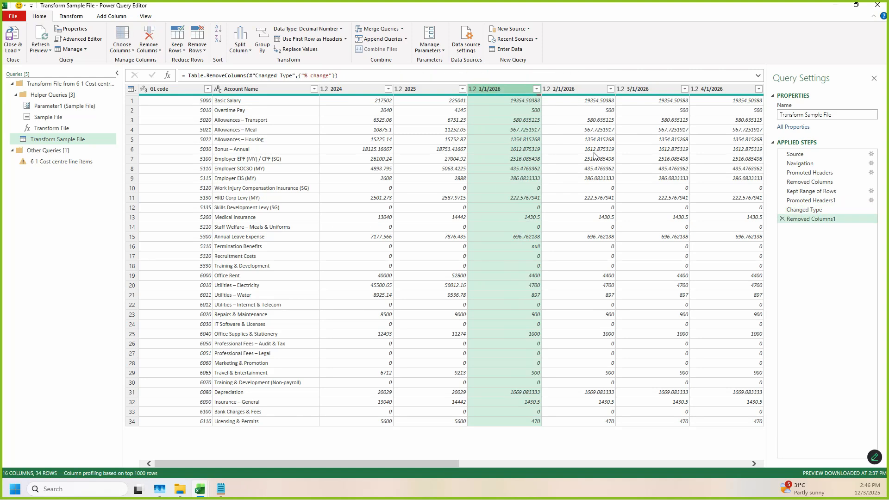
Step: Review the remaining year and month columns in the sample query, from 2024 through 12/1/2026
{"action": "left_click_drag", "start_coordinate": [213, 462], "coordinate": [129, 466]}
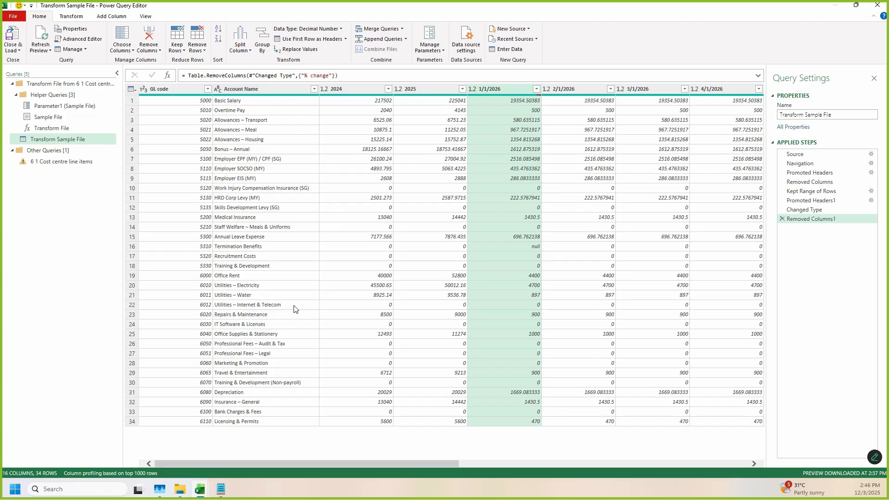
{"action": "left_click", "coordinate": [365, 93]}
{"action": "left_click", "coordinate": [410, 93]}
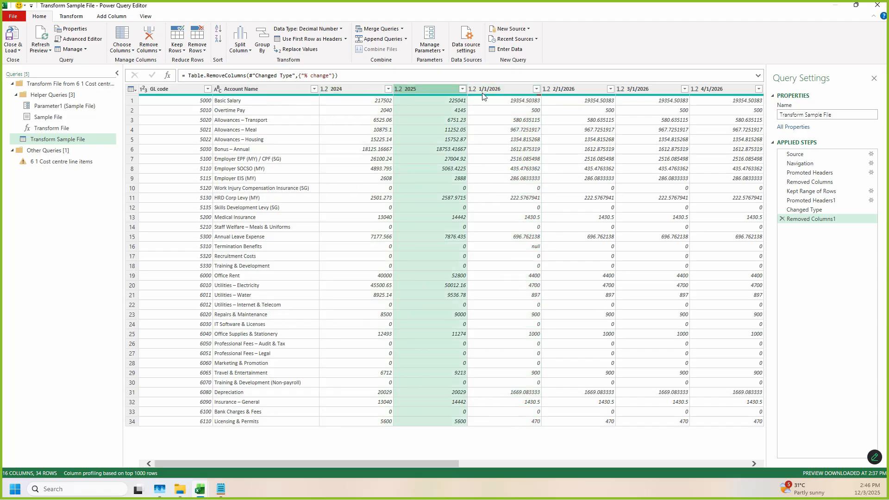
{"action": "left_click", "coordinate": [508, 92]}
{"action": "left_click_drag", "start_coordinate": [423, 466], "coordinate": [766, 449]}
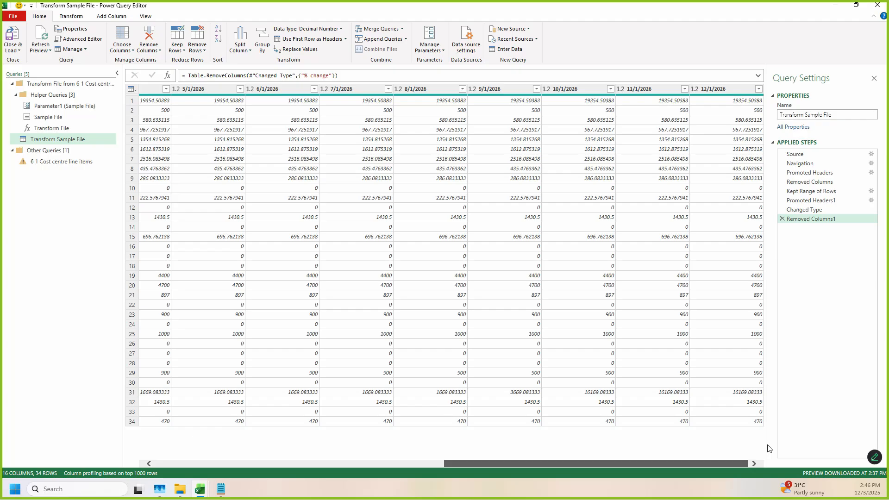
{"action": "left_click_drag", "start_coordinate": [701, 457], "coordinate": [401, 461]}
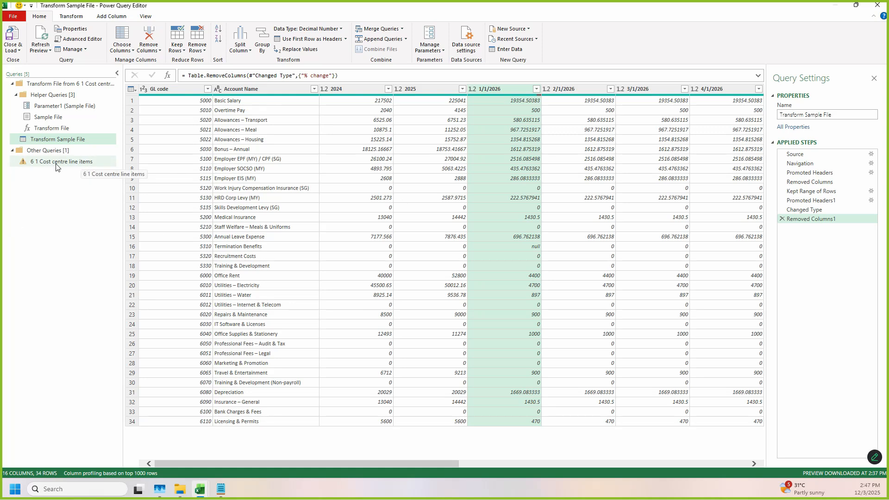
Step: Open the 6 1 Cost centre line items query and examine its error details and applied steps
{"action": "key", "text": "ctrl+2"}
{"action": "left_click_drag", "start_coordinate": [7, 155], "coordinate": [36, 177]}
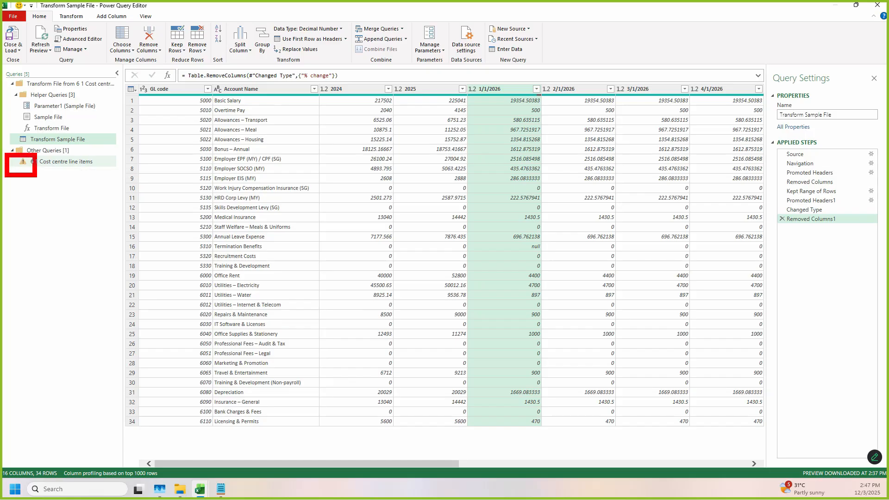
{"action": "key", "text": "Escape"}
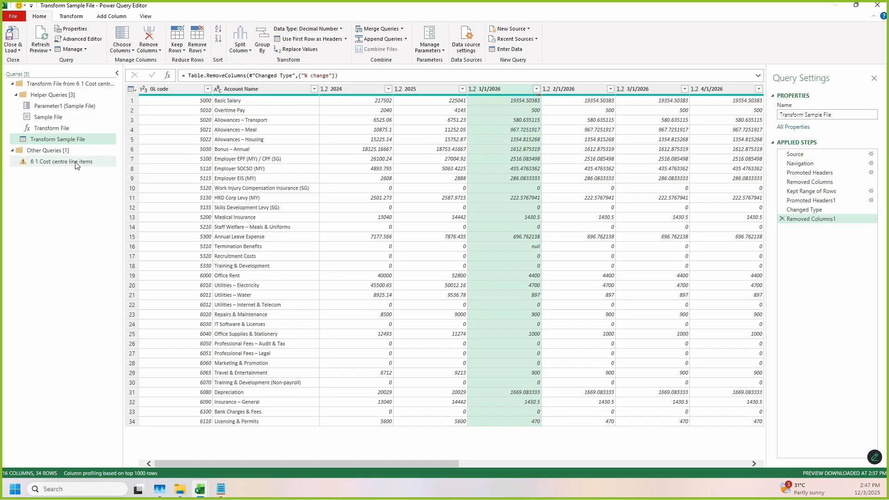
{"action": "left_click", "coordinate": [81, 164]}
{"action": "key", "text": "ctrl+2"}
{"action": "mouse_move", "coordinate": [138, 78]}
{"action": "left_mouse_down"}
{"action": "mouse_move", "coordinate": [285, 111]}
{"action": "mouse_move", "coordinate": [455, 124]}
{"action": "left_mouse_up"}
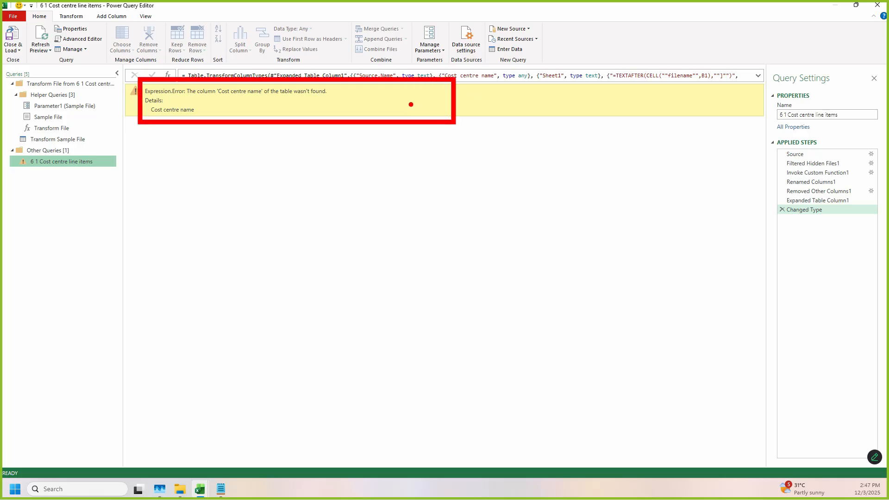
{"action": "left_click_drag", "start_coordinate": [10, 123], "coordinate": [93, 152]}
{"action": "mouse_move", "coordinate": [765, 139]}
{"action": "left_mouse_down"}
{"action": "mouse_move", "coordinate": [850, 202]}
{"action": "mouse_move", "coordinate": [863, 211]}
{"action": "mouse_move", "coordinate": [869, 202]}
{"action": "left_mouse_up"}
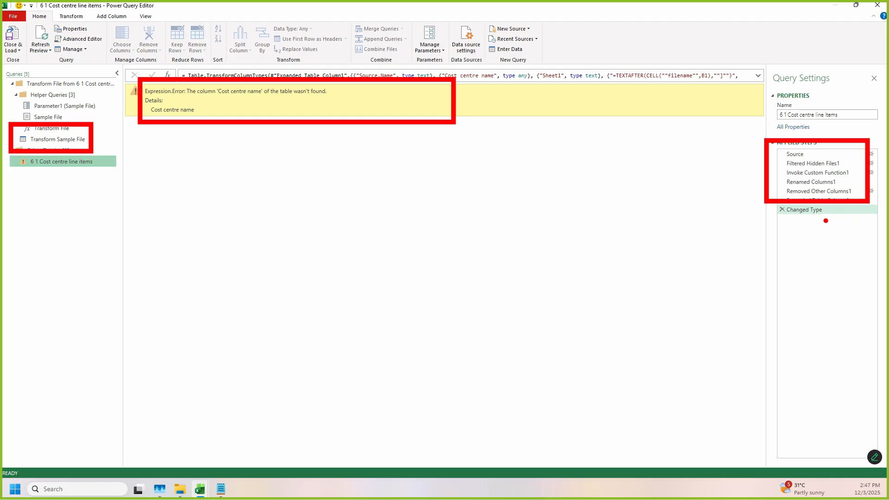
{"action": "mouse_move", "coordinate": [736, 276]}
{"action": "left_mouse_down"}
{"action": "mouse_move", "coordinate": [729, 131]}
{"action": "mouse_move", "coordinate": [757, 183]}
{"action": "left_mouse_up"}
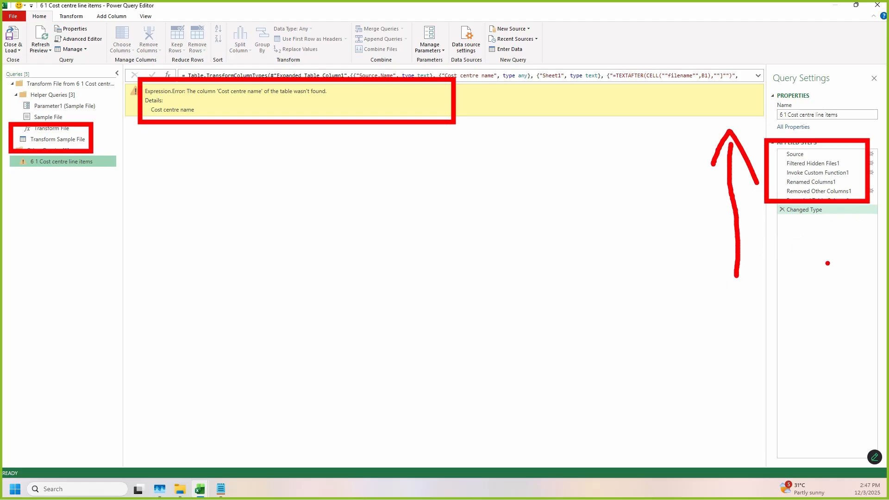
{"action": "key", "text": "Escape"}
Step: Check the output of the Expanded Table Column1 step, and delete the Changed Type step from the 6 1 Cost centre line items query
{"action": "key", "text": "ctrl+2"}
{"action": "mouse_move", "coordinate": [778, 195]}
{"action": "left_mouse_down"}
{"action": "mouse_move", "coordinate": [859, 214]}
{"action": "mouse_move", "coordinate": [877, 206]}
{"action": "left_mouse_up"}
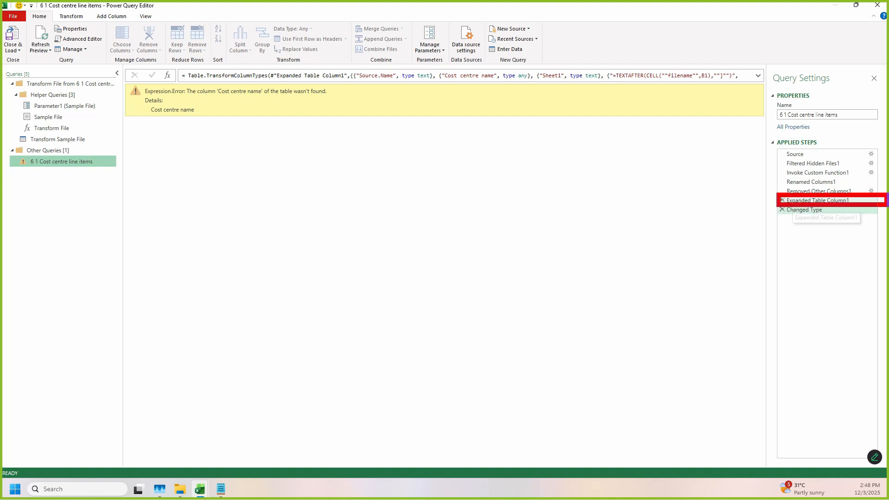
{"action": "key", "text": "Escape"}
{"action": "left_click", "coordinate": [840, 202]}
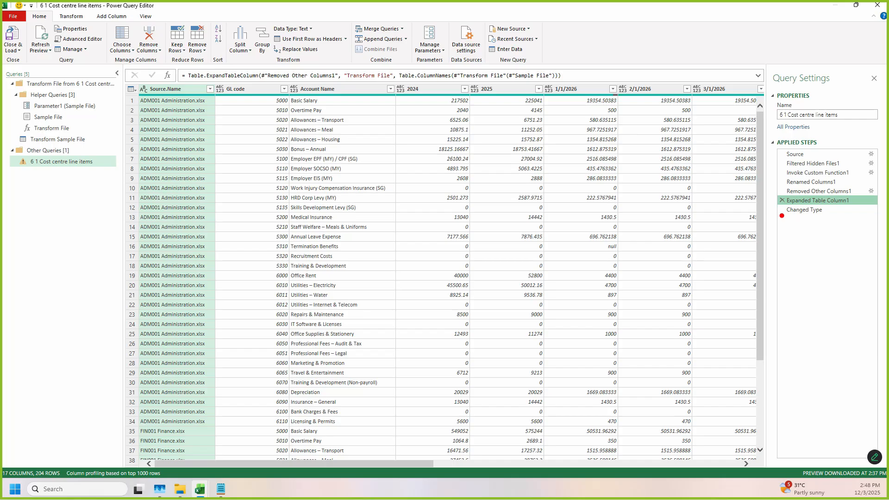
{"action": "left_click_drag", "start_coordinate": [781, 201], "coordinate": [845, 222]}
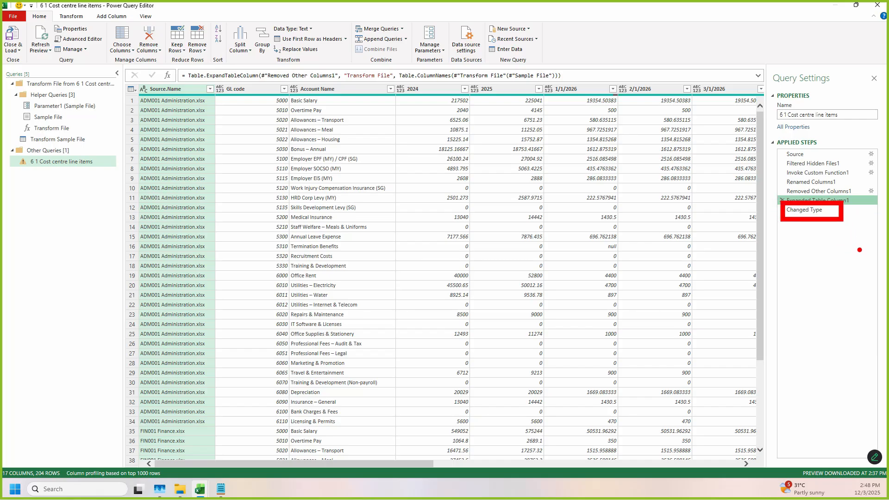
{"action": "key", "text": "Escape"}
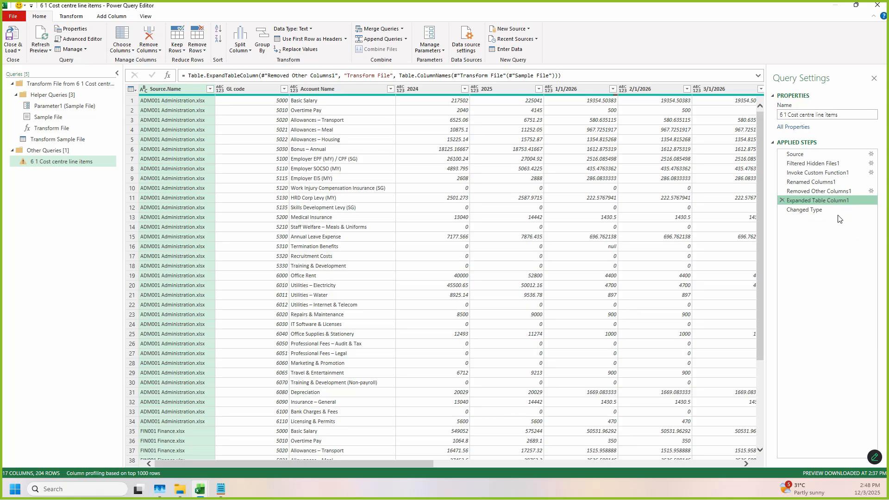
{"action": "left_click", "coordinate": [787, 211]}
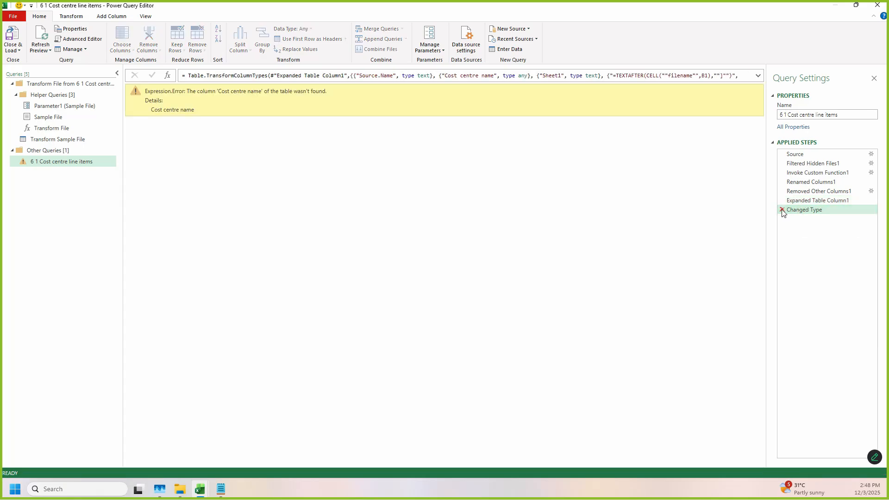
{"action": "left_click", "coordinate": [782, 210]}
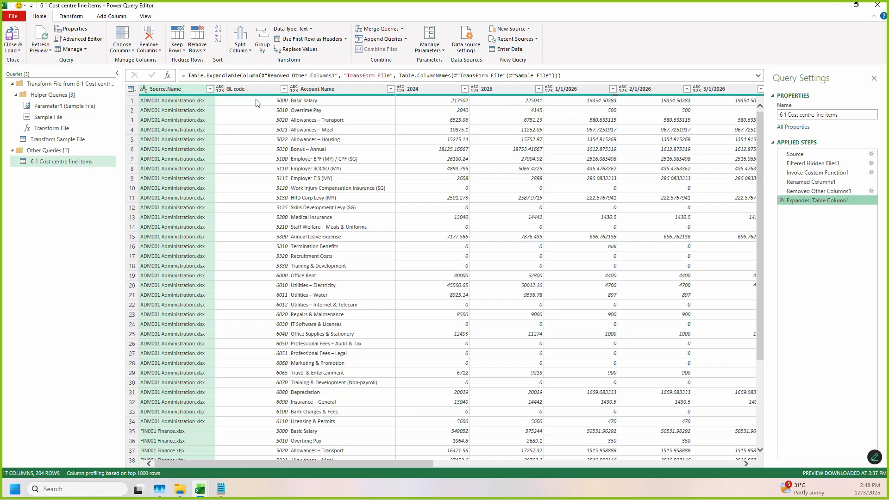
Step: Review the combined query's columns through 12/1/2026 and check which source files are listed in the Source.Name column
{"action": "left_click_drag", "start_coordinate": [327, 463], "coordinate": [648, 477]}
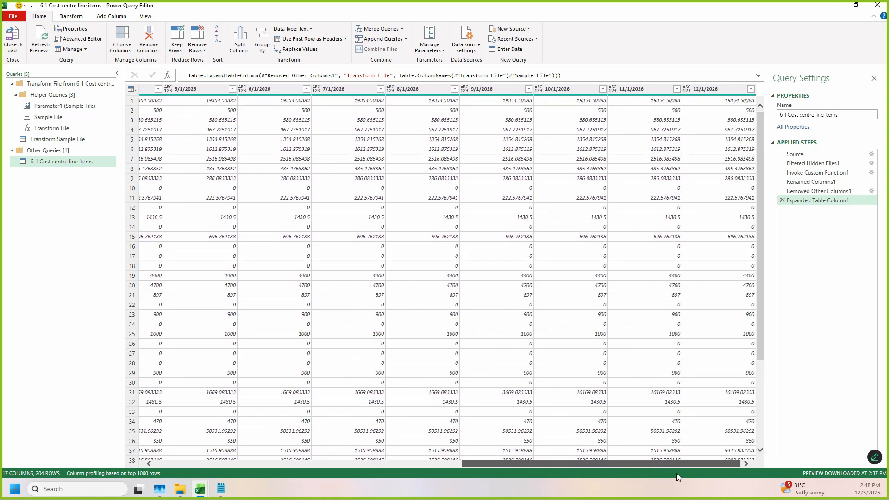
{"action": "left_click_drag", "start_coordinate": [643, 479], "coordinate": [108, 440]}
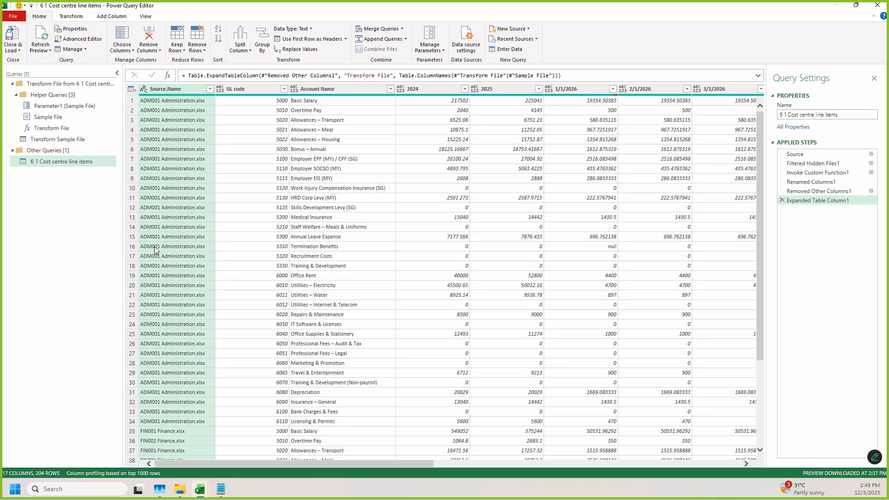
{"action": "scroll", "coordinate": [177, 246], "scroll_direction": "down", "scroll_amount": 8}
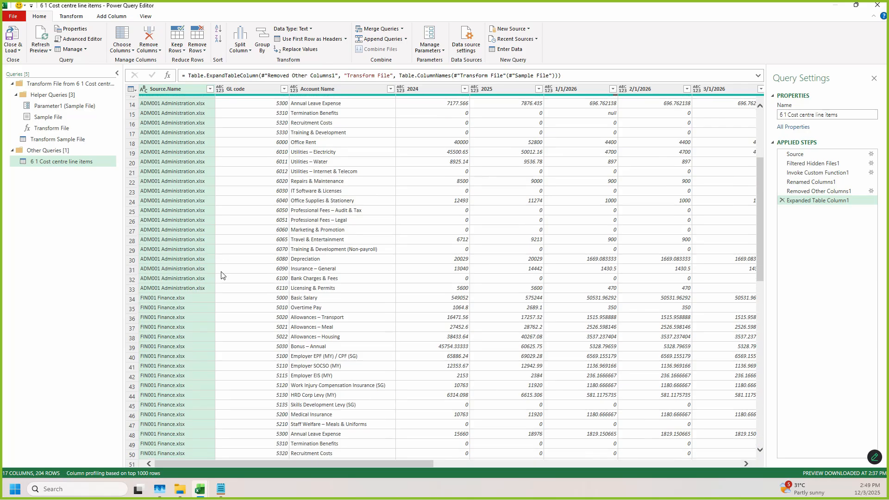
{"action": "scroll", "coordinate": [206, 336], "scroll_direction": "up", "scroll_amount": 8}
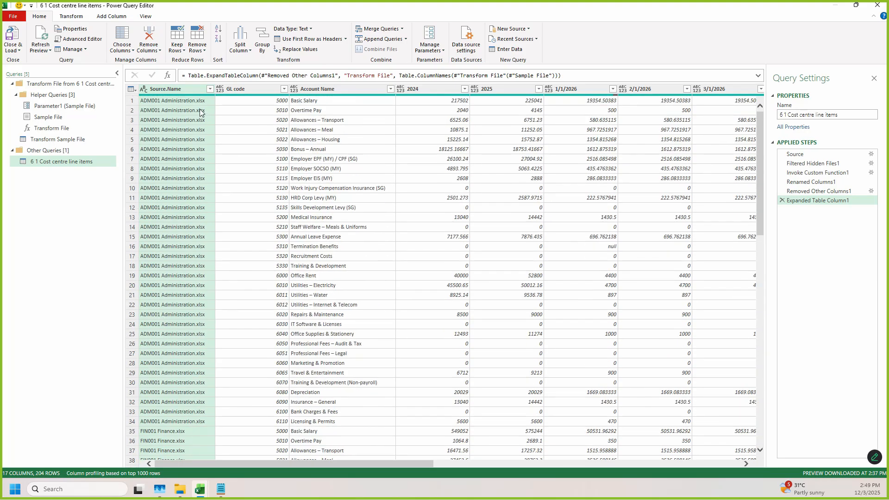
{"action": "left_click", "coordinate": [209, 90]}
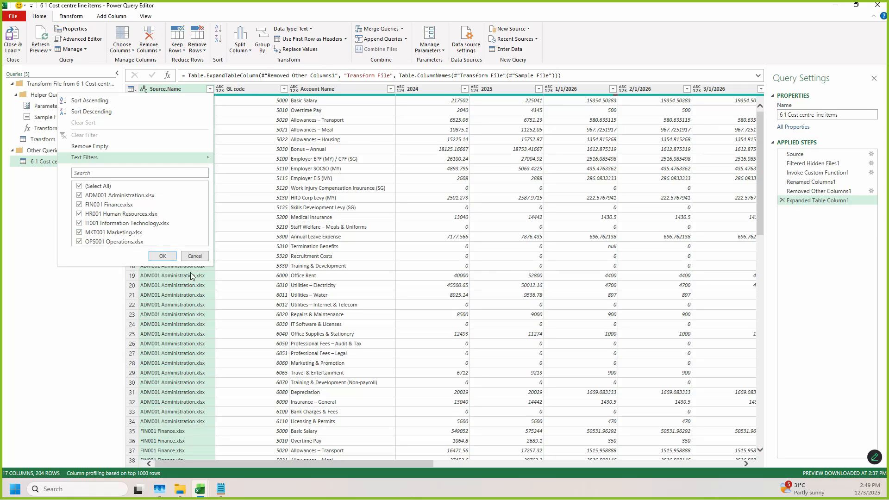
{"action": "left_click", "coordinate": [194, 257]}
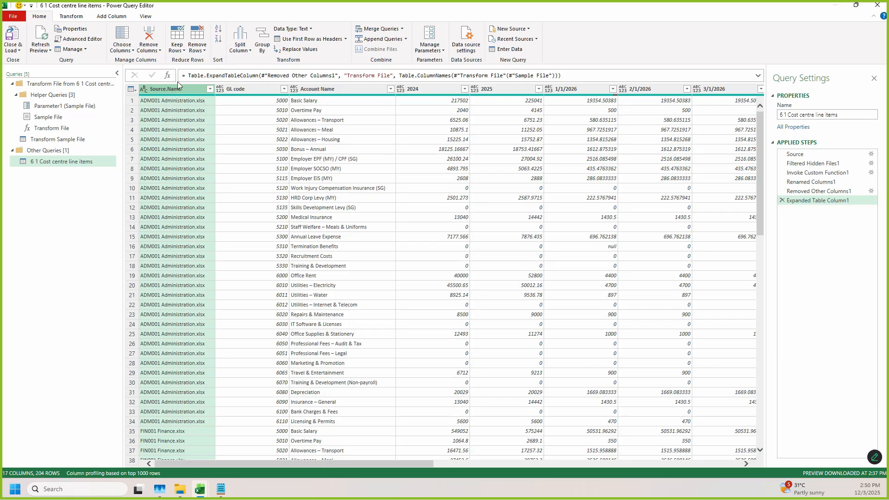
{"action": "key", "text": "ctrl+2"}
{"action": "left_click_drag", "start_coordinate": [24, 154], "coordinate": [110, 174]}
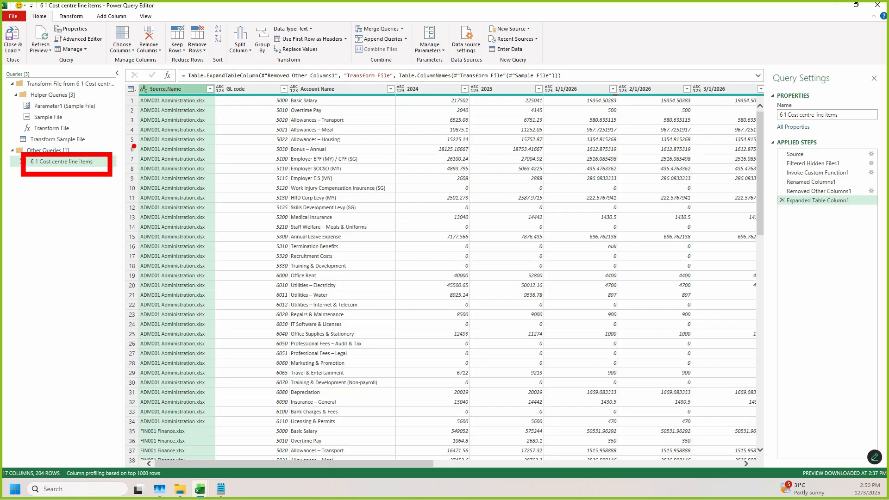
{"action": "mouse_move", "coordinate": [138, 84]}
{"action": "left_mouse_down"}
{"action": "mouse_move", "coordinate": [224, 98]}
{"action": "mouse_move", "coordinate": [224, 105]}
{"action": "left_mouse_up"}
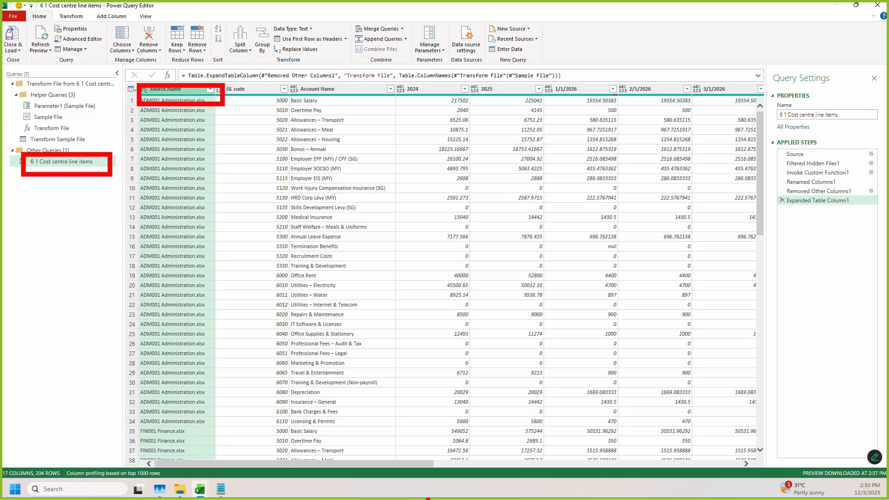
{"action": "key", "text": "Escape"}
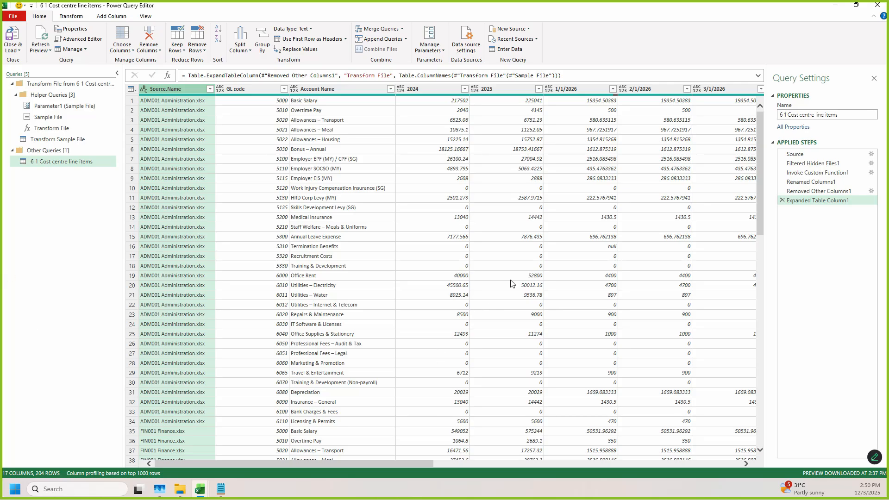
Step: Examine the file names in the Source.Name column across the combined cost centre rows
{"action": "left_click", "coordinate": [71, 17]}
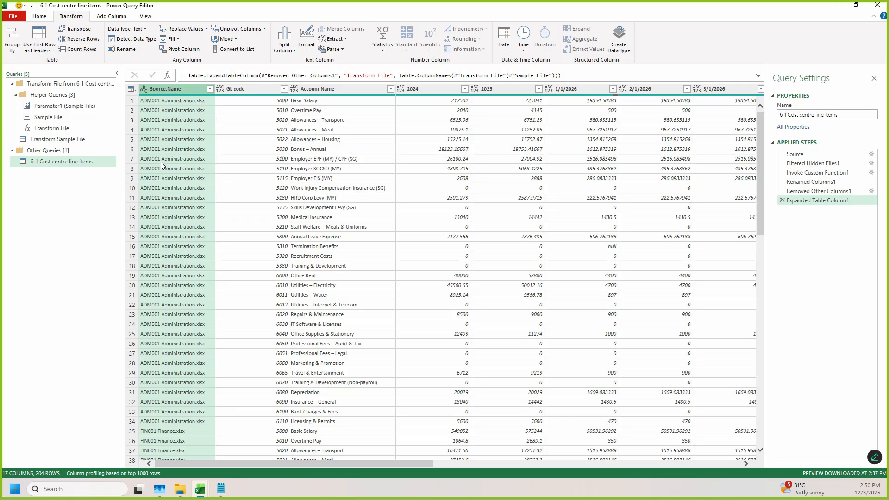
{"action": "scroll", "coordinate": [166, 163], "scroll_direction": "down", "scroll_amount": 4}
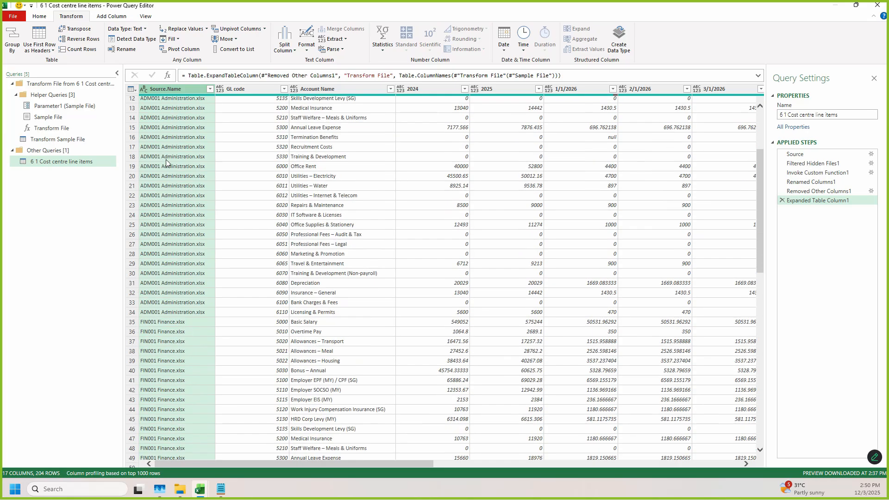
{"action": "scroll", "coordinate": [166, 163], "scroll_direction": "down", "scroll_amount": 15}
{"action": "scroll", "coordinate": [167, 153], "scroll_direction": "down", "scroll_amount": 9}
{"action": "scroll", "coordinate": [178, 178], "scroll_direction": "down", "scroll_amount": 4}
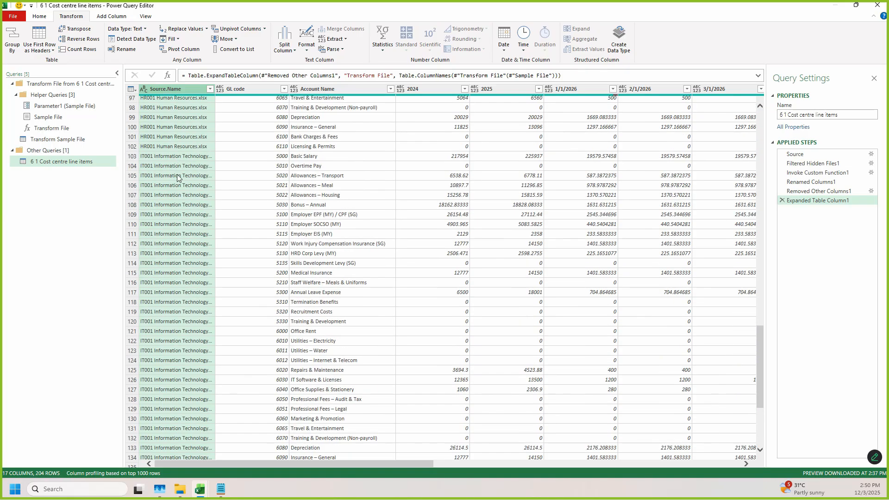
{"action": "scroll", "coordinate": [174, 180], "scroll_direction": "down", "scroll_amount": 2}
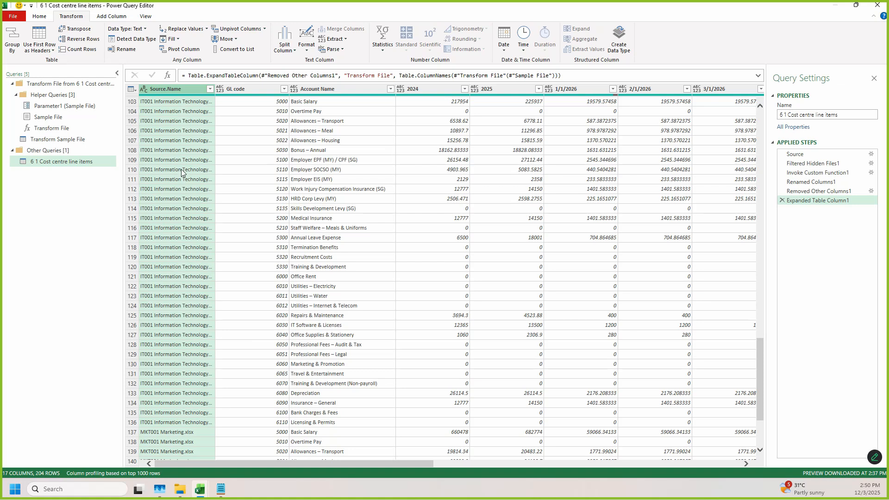
{"action": "scroll", "coordinate": [182, 172], "scroll_direction": "up", "scroll_amount": 20}
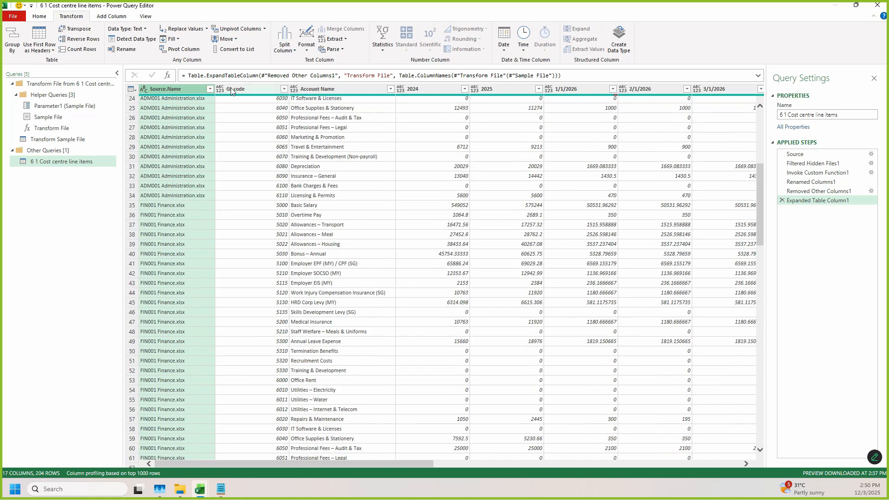
Step: Split the Source.Name column by a space at the left-most delimiter
{"action": "left_click", "coordinate": [291, 51]}
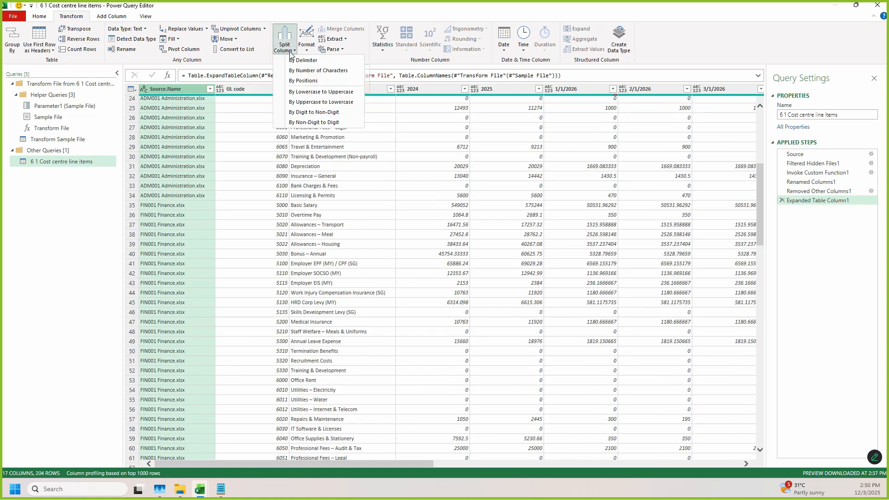
{"action": "left_click", "coordinate": [316, 61]}
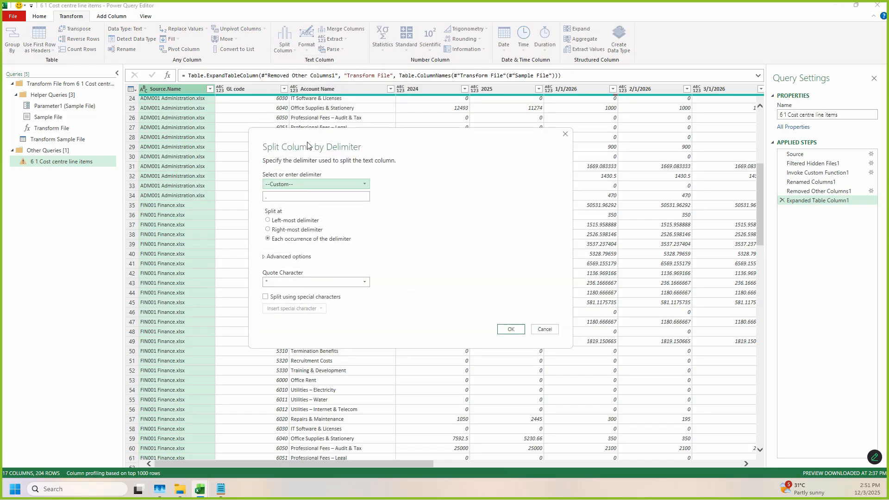
{"action": "left_click_drag", "start_coordinate": [222, 154], "coordinate": [258, 129]}
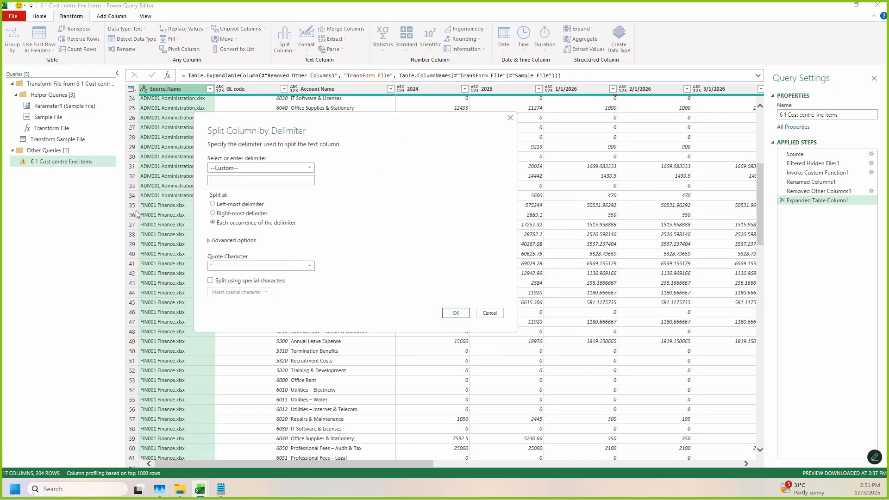
{"action": "left_click", "coordinate": [273, 169]}
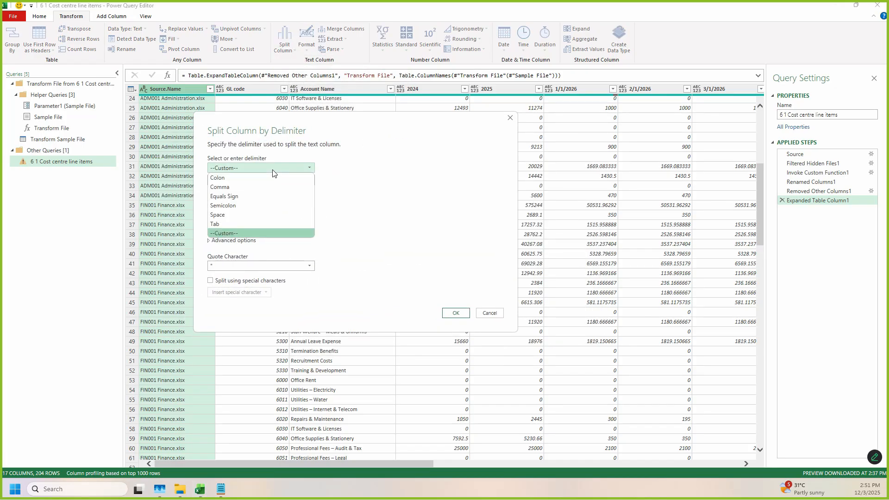
{"action": "left_click", "coordinate": [232, 215]}
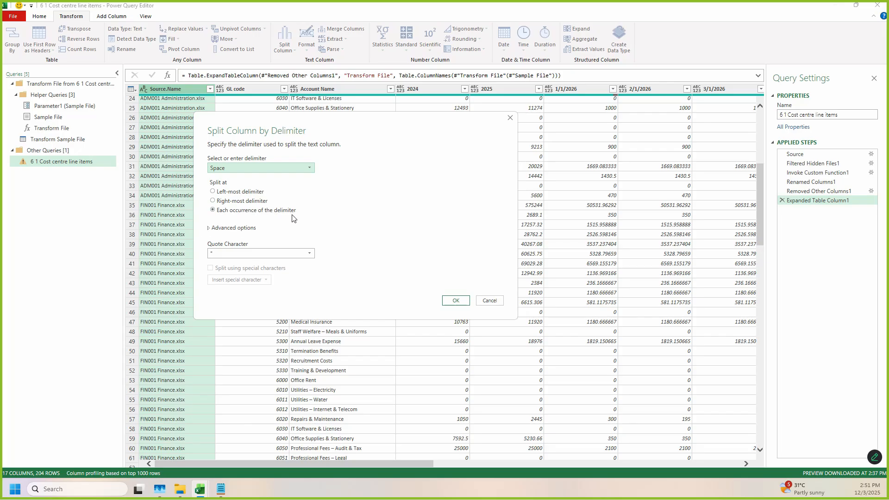
{"action": "left_click", "coordinate": [215, 192]}
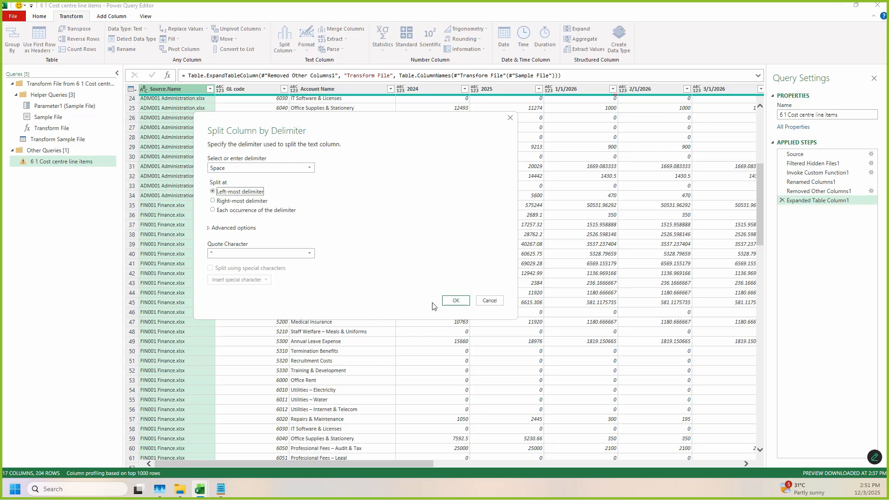
{"action": "left_click", "coordinate": [455, 300]}
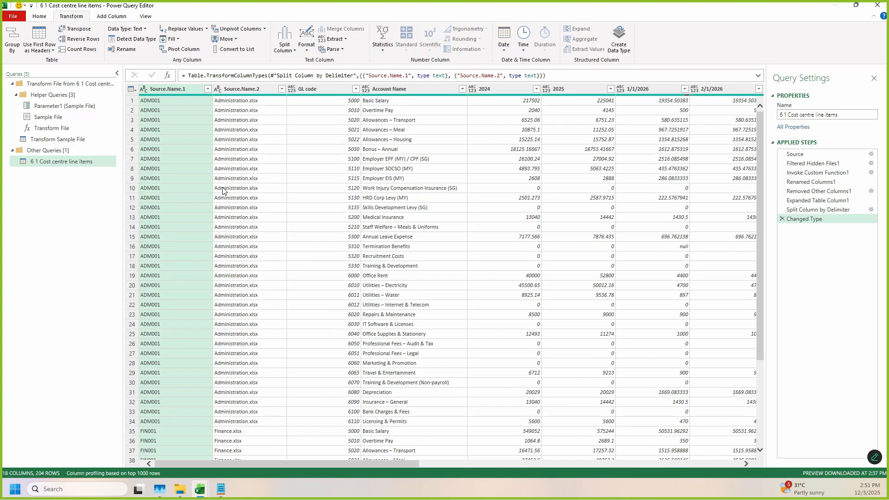
Step: Check the split Source.Name columns down the combined rows, and review the Excel, PQ and OLAP Pivot Table workflow lines in notes.txt
{"action": "scroll", "coordinate": [221, 183], "scroll_direction": "down", "scroll_amount": 20}
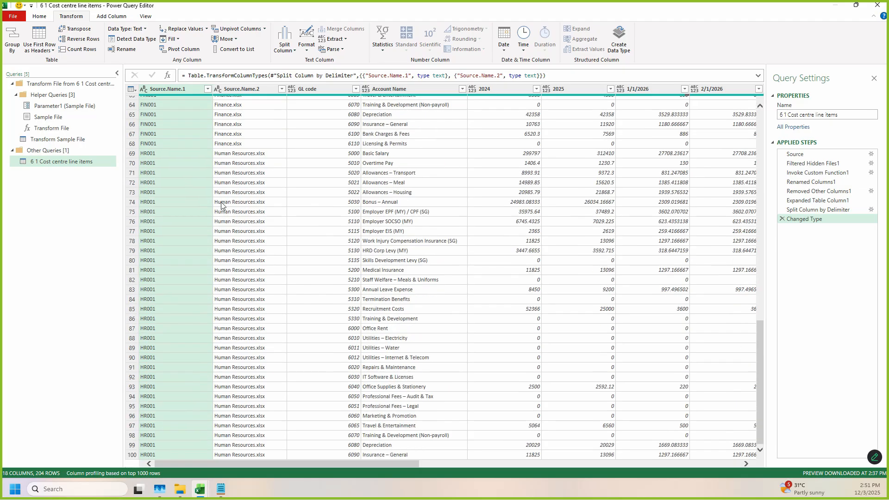
{"action": "scroll", "coordinate": [249, 233], "scroll_direction": "down", "scroll_amount": 20}
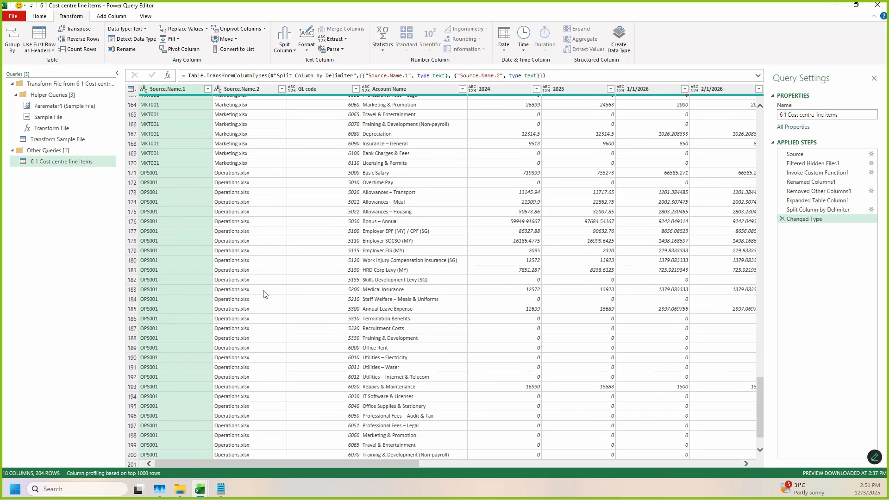
{"action": "scroll", "coordinate": [273, 268], "scroll_direction": "up", "scroll_amount": 20}
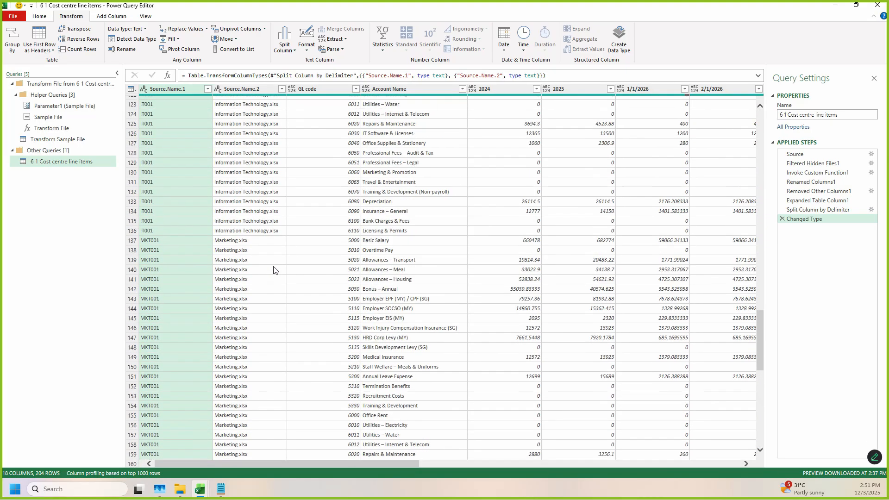
{"action": "scroll", "coordinate": [273, 269], "scroll_direction": "up", "scroll_amount": 20}
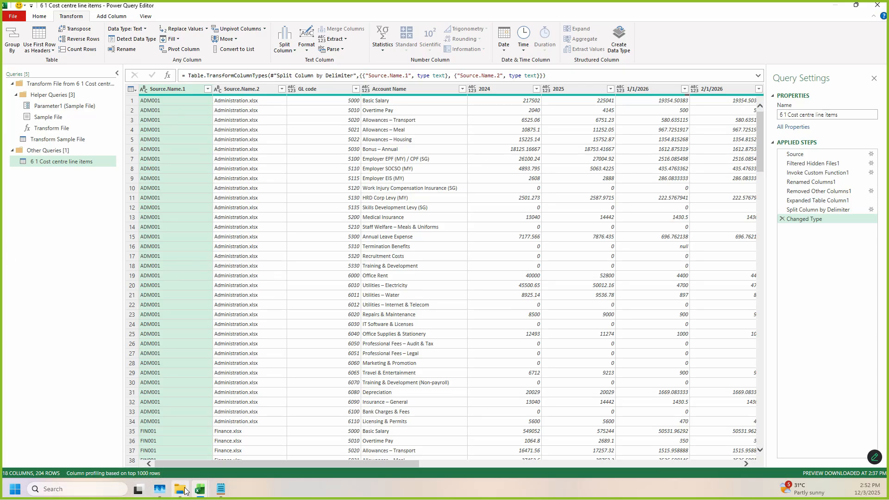
{"action": "left_click", "coordinate": [216, 488]}
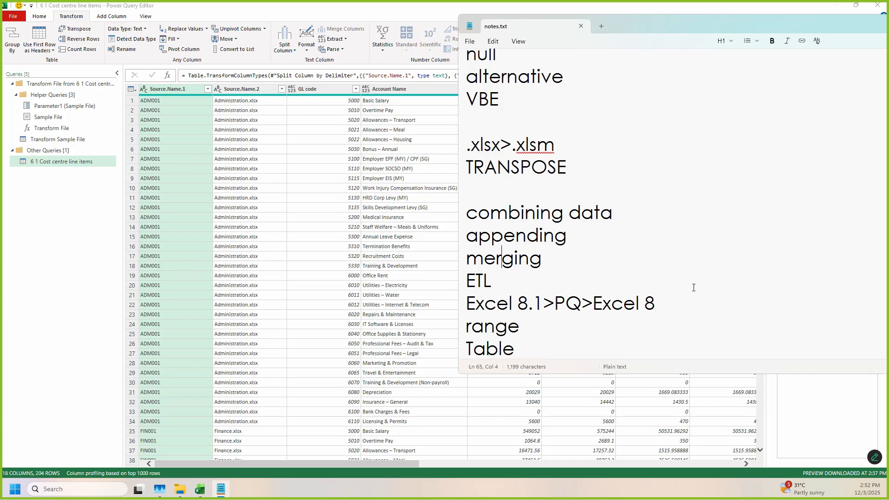
{"action": "scroll", "coordinate": [693, 288], "scroll_direction": "down", "scroll_amount": 3}
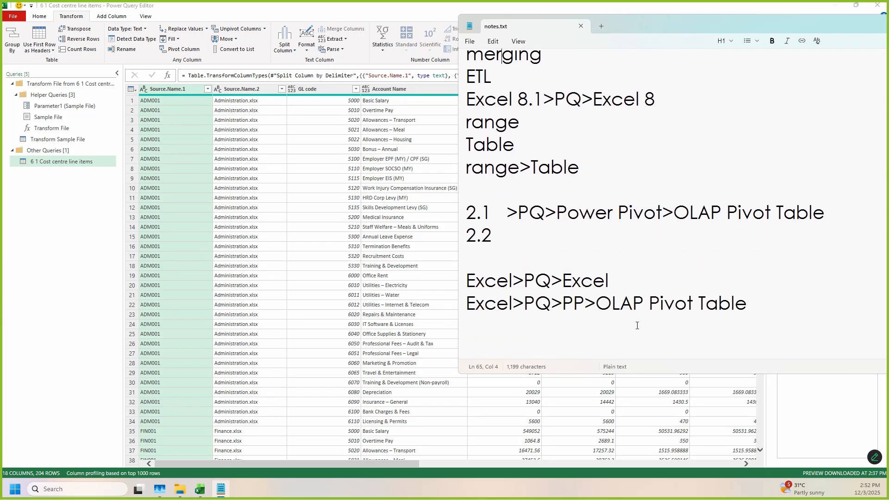
{"action": "left_click_drag", "start_coordinate": [739, 302], "coordinate": [584, 303]}
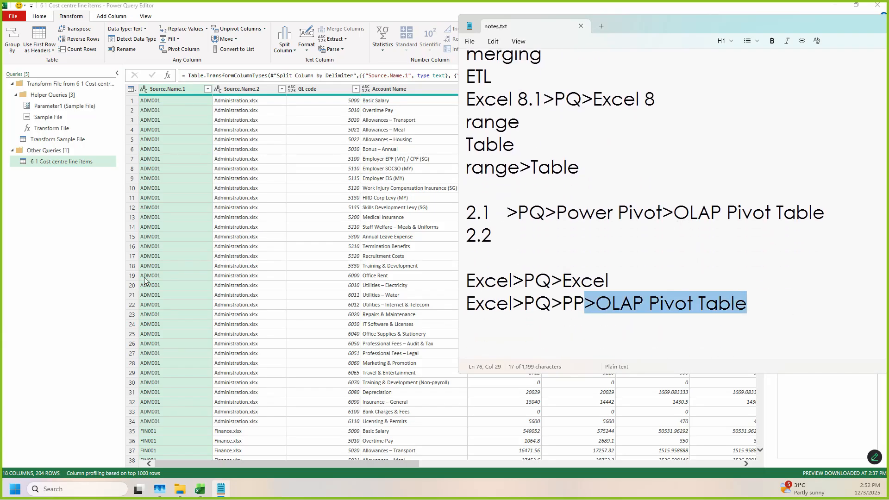
{"action": "left_click", "coordinate": [106, 267]}
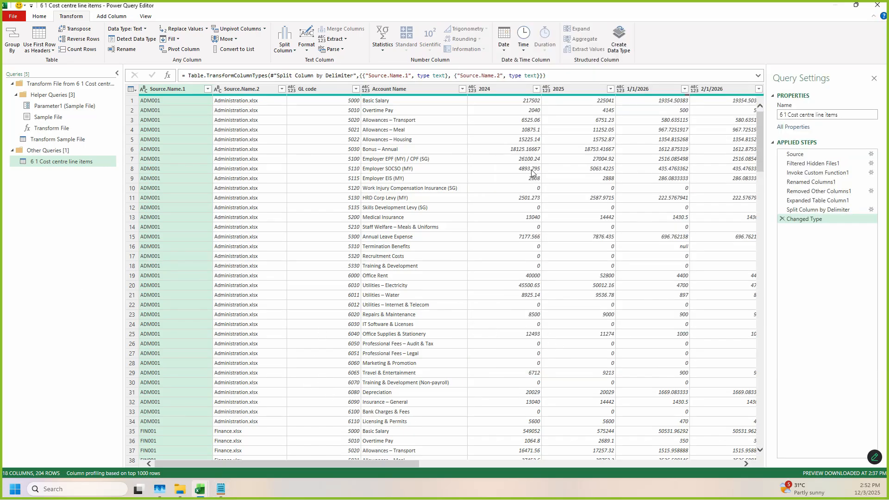
Step: Examine the 2024, 2025 and monthly 2026 value columns through 4/1/2026 in the combined query
{"action": "left_click_drag", "start_coordinate": [351, 465], "coordinate": [408, 465]}
{"action": "left_click", "coordinate": [380, 90]}
{"action": "left_click", "coordinate": [427, 96]}
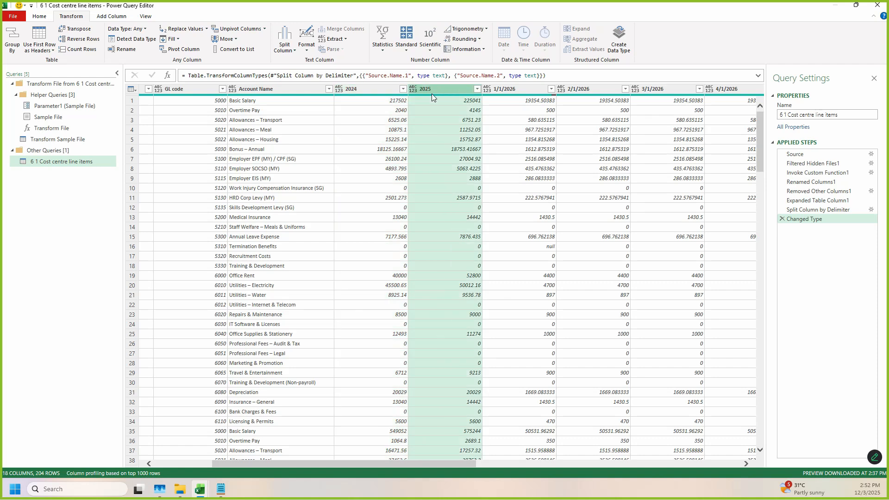
{"action": "left_click", "coordinate": [513, 97]}
{"action": "left_click", "coordinate": [585, 95]}
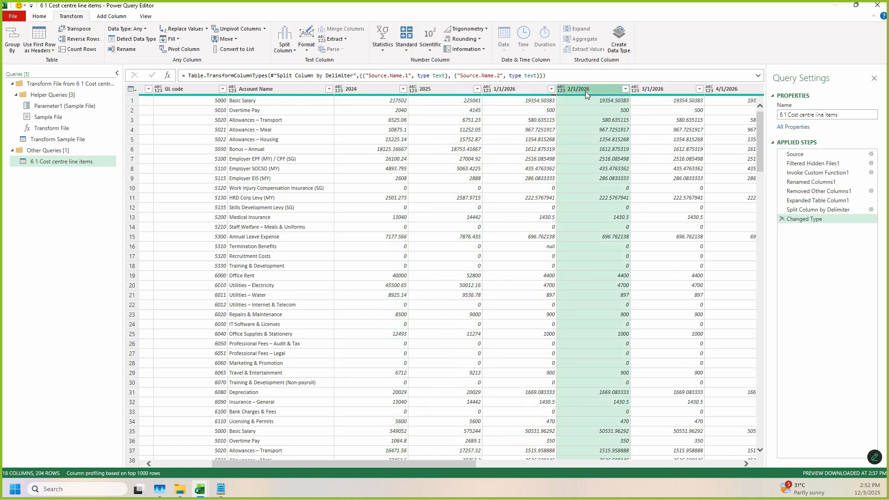
{"action": "left_click", "coordinate": [681, 89]}
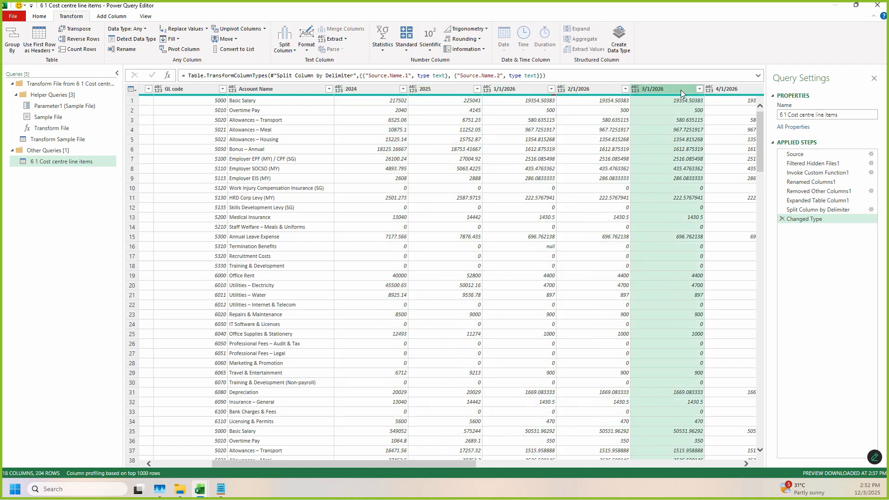
{"action": "left_click", "coordinate": [729, 96]}
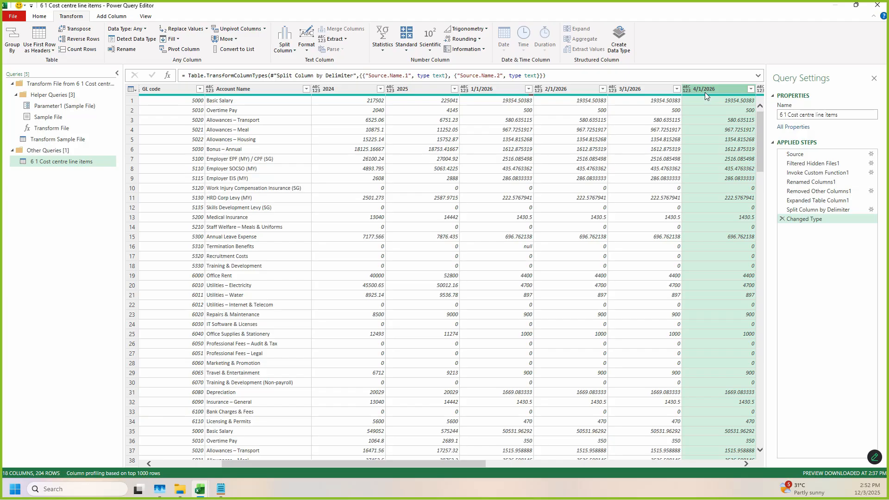
{"action": "mouse_move", "coordinate": [319, 65]}
{"action": "left_mouse_down"}
{"action": "mouse_move", "coordinate": [364, 175]}
{"action": "mouse_move", "coordinate": [727, 466]}
{"action": "mouse_move", "coordinate": [826, 472]}
{"action": "left_mouse_up"}
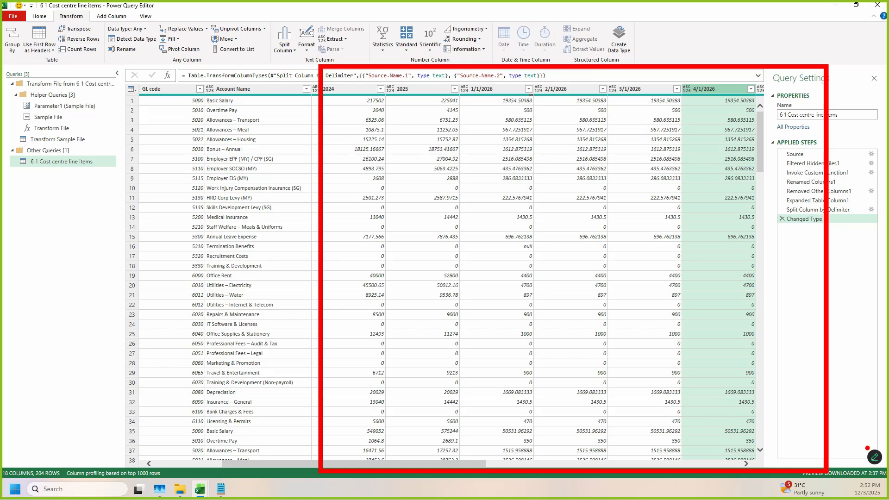
{"action": "left_click_drag", "start_coordinate": [447, 318], "coordinate": [589, 109]}
{"action": "left_click_drag", "start_coordinate": [525, 117], "coordinate": [599, 260]}
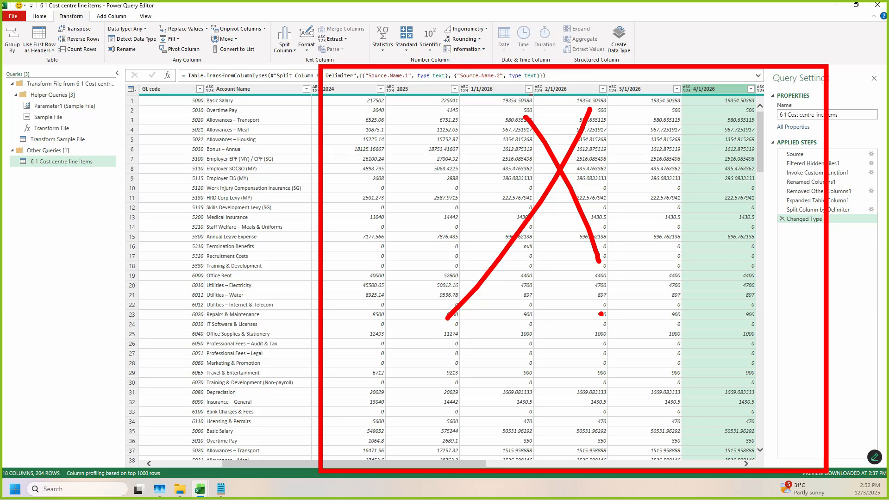
{"action": "key", "text": "Escape"}
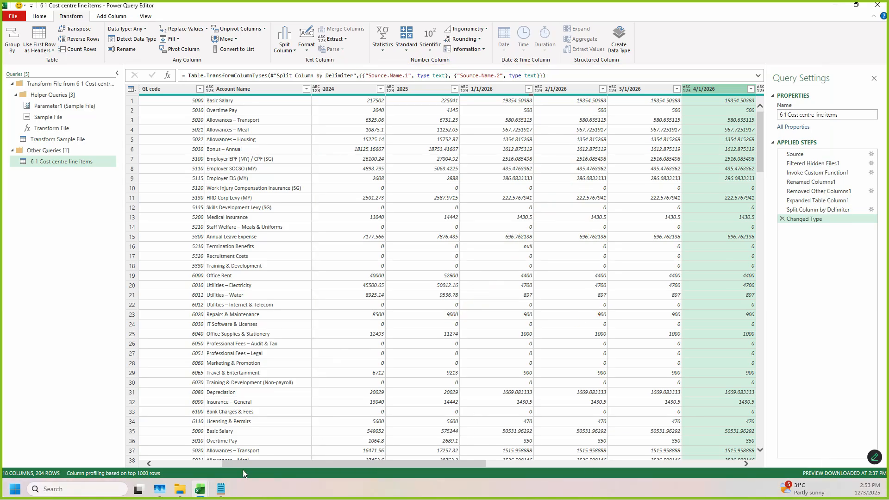
{"action": "left_click", "coordinate": [203, 464]}
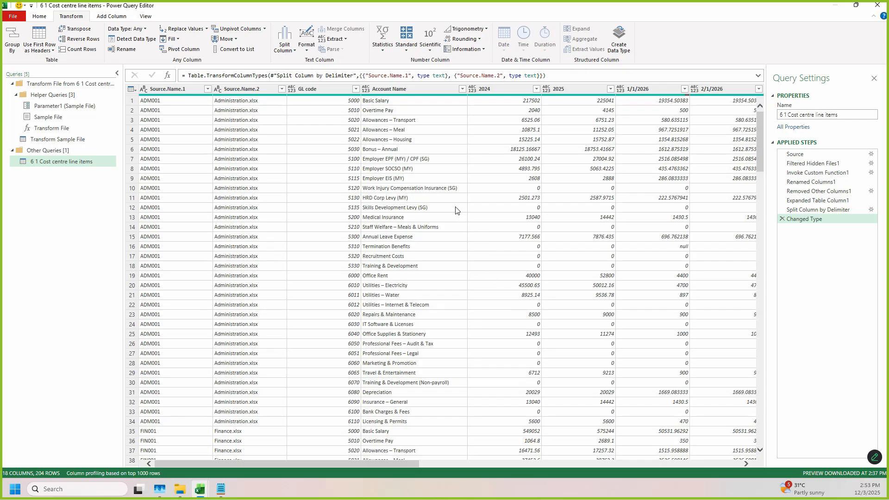
{"action": "left_click", "coordinate": [479, 79]}
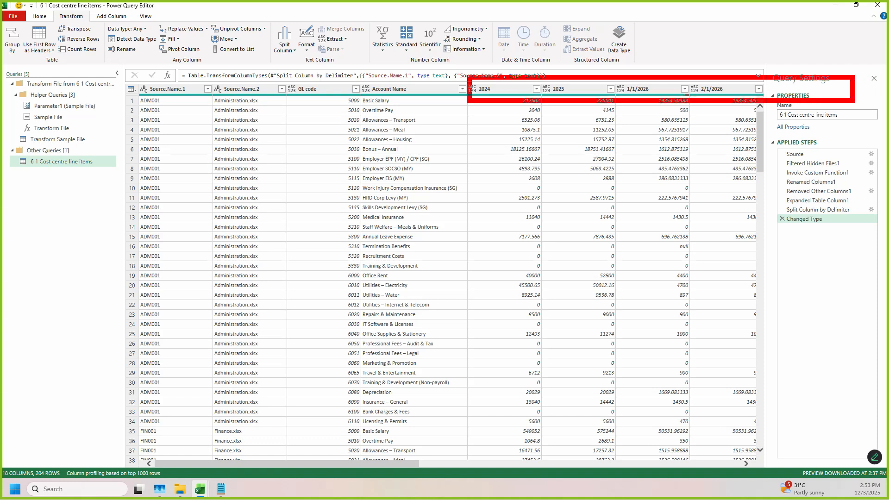
Step: Switch to notes.txt in Notepad and add the line "pivoting rows>columns" below the data value entry
{"action": "left_click", "coordinate": [221, 489]}
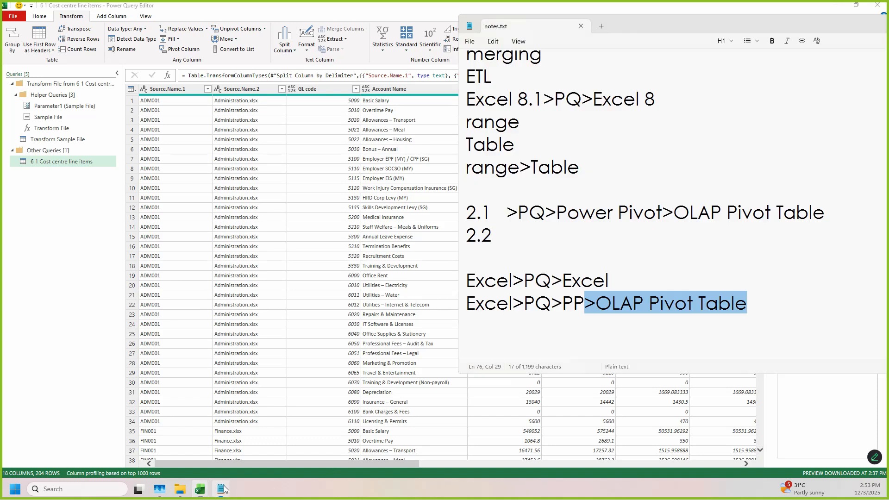
{"action": "scroll", "coordinate": [501, 335], "scroll_direction": "down", "scroll_amount": 5}
{"action": "left_click", "coordinate": [468, 258]}
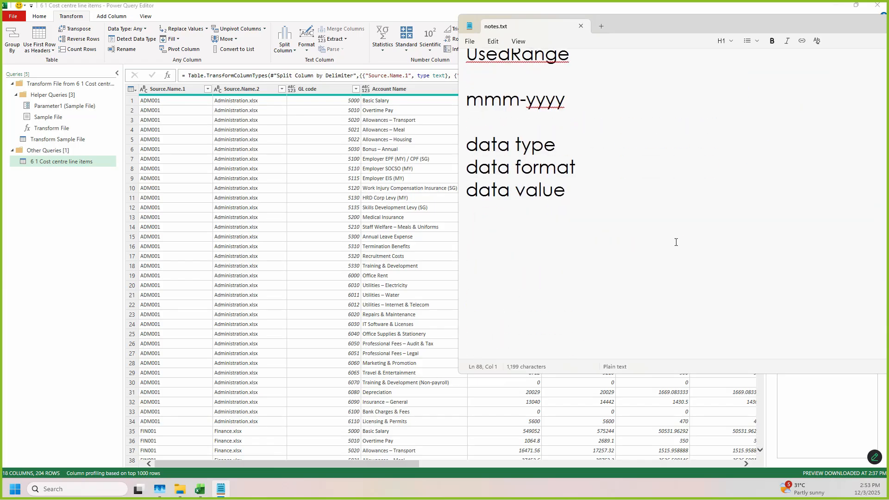
{"action": "type", "text": "pivotin"}
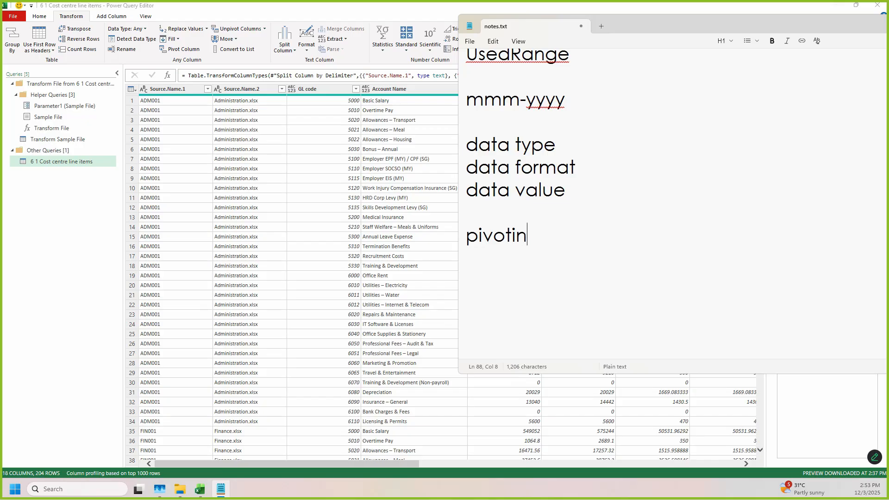
{"action": "type", "text": "g rows"}
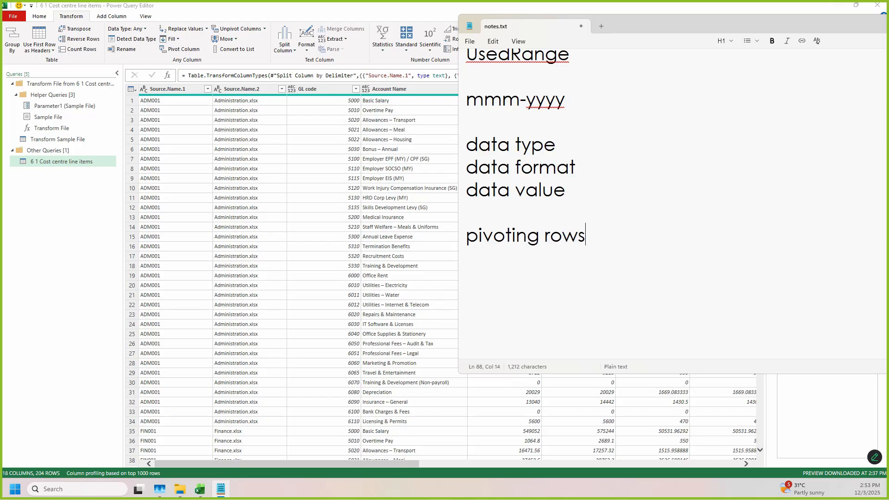
{"action": "type", "text": ">columns"}
{"action": "key", "text": "Return"}
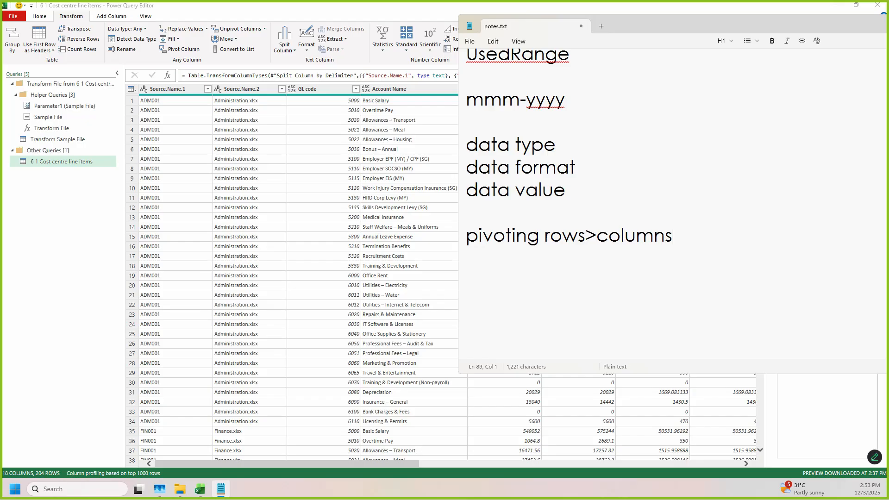
{"action": "left_click_drag", "start_coordinate": [694, 239], "coordinate": [465, 236]}
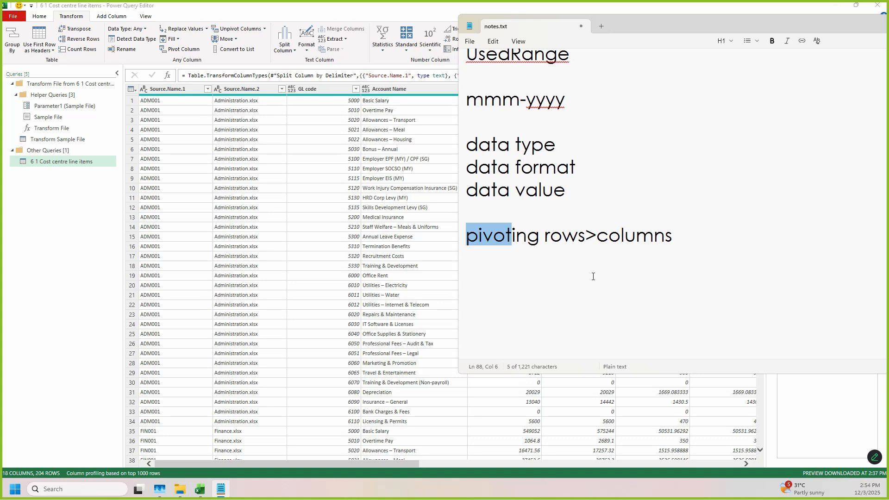
{"action": "left_click_drag", "start_coordinate": [598, 236], "coordinate": [677, 242]}
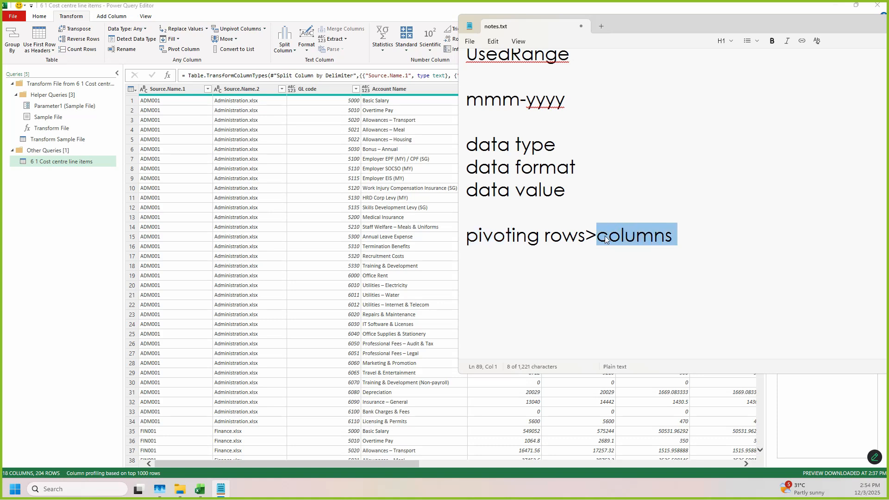
{"action": "left_click", "coordinate": [586, 236]}
Step: Return to Power Query Editor and examine the headings and values of the 2024 through 2/1/2026 columns
{"action": "left_click", "coordinate": [349, 236]}
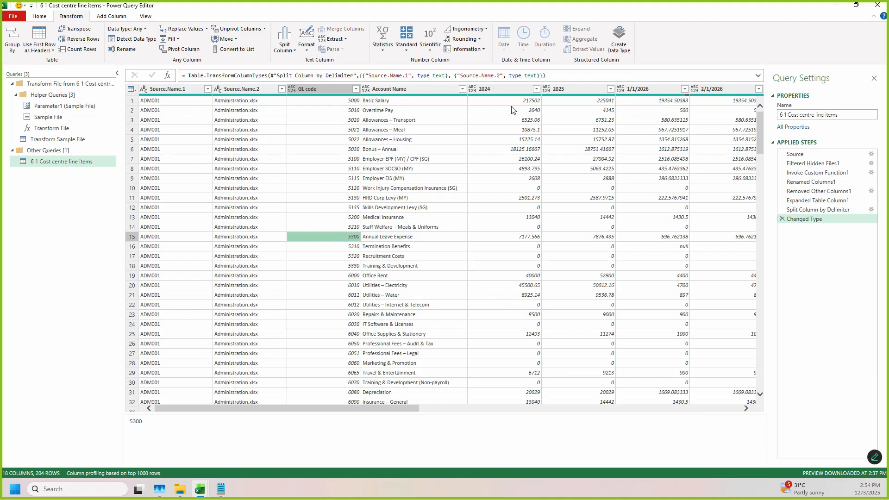
{"action": "left_click_drag", "start_coordinate": [474, 77], "coordinate": [773, 100]}
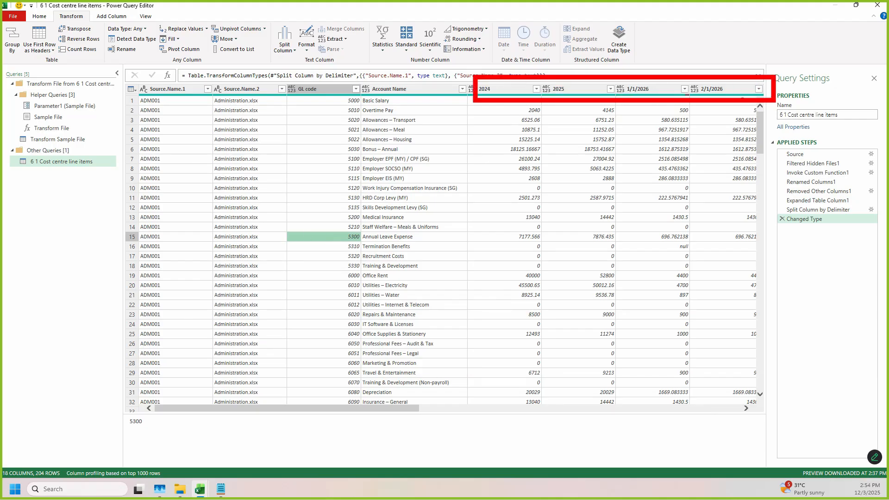
{"action": "mouse_move", "coordinate": [453, 92]}
{"action": "left_mouse_down"}
{"action": "mouse_move", "coordinate": [576, 470]}
{"action": "mouse_move", "coordinate": [559, 472]}
{"action": "left_mouse_up"}
{"action": "key", "text": "Escape"}
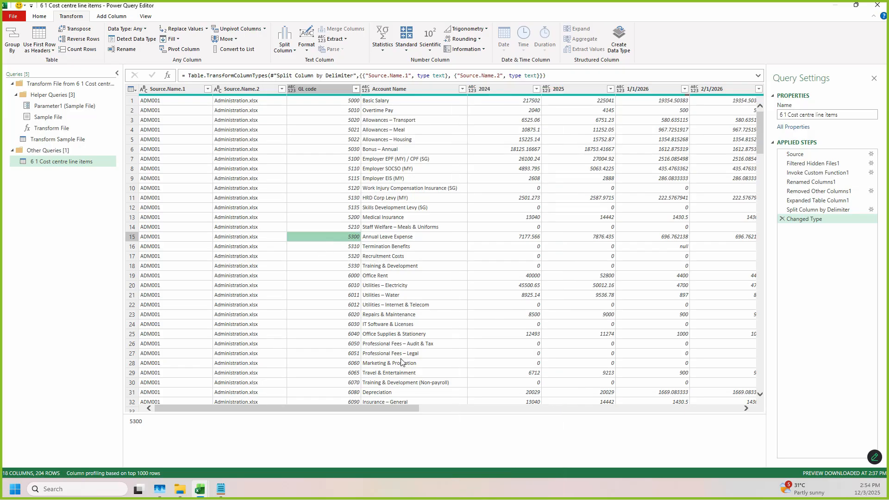
{"action": "left_click_drag", "start_coordinate": [355, 409], "coordinate": [310, 408]}
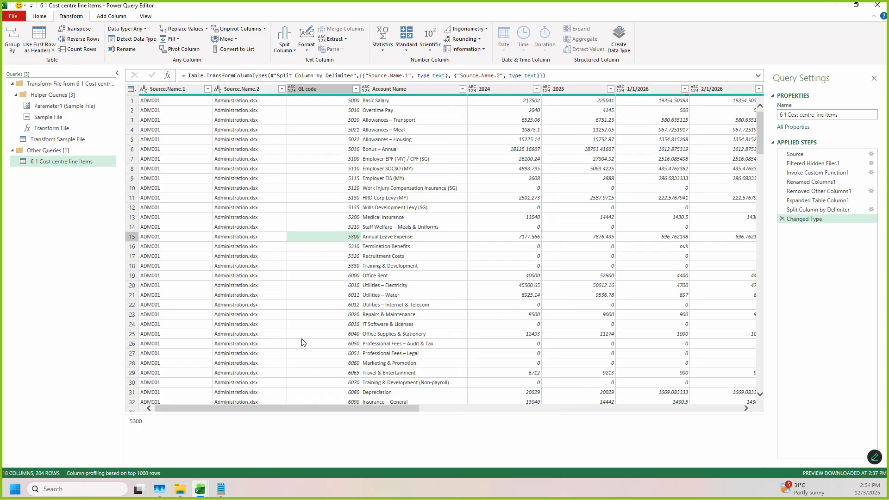
{"action": "left_click_drag", "start_coordinate": [406, 408], "coordinate": [470, 408]}
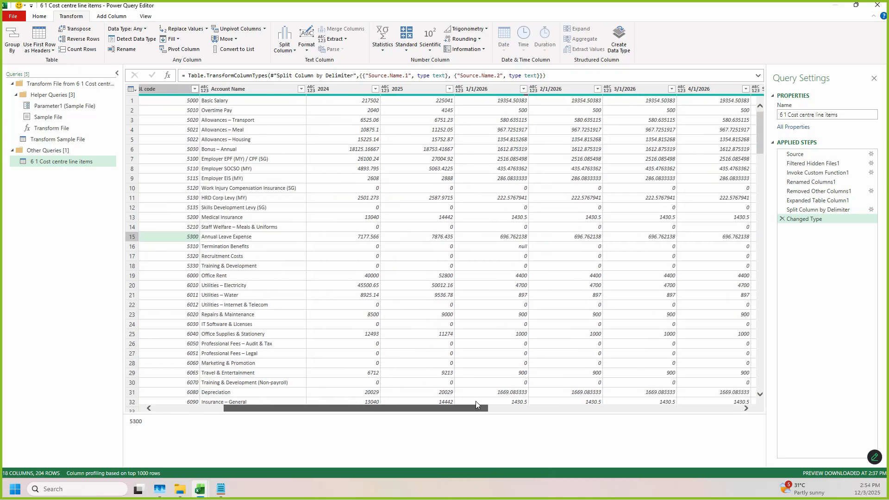
{"action": "left_click", "coordinate": [342, 88]}
{"action": "left_click", "coordinate": [425, 88]}
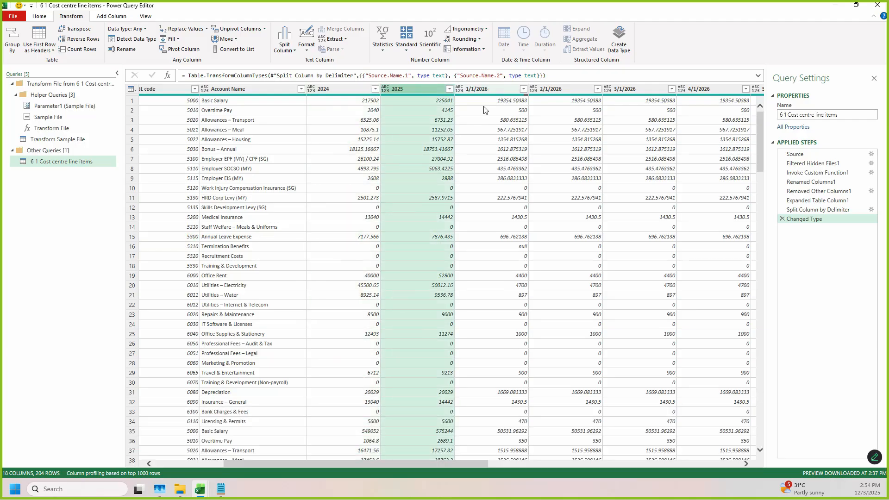
{"action": "left_click_drag", "start_coordinate": [348, 465], "coordinate": [279, 463]}
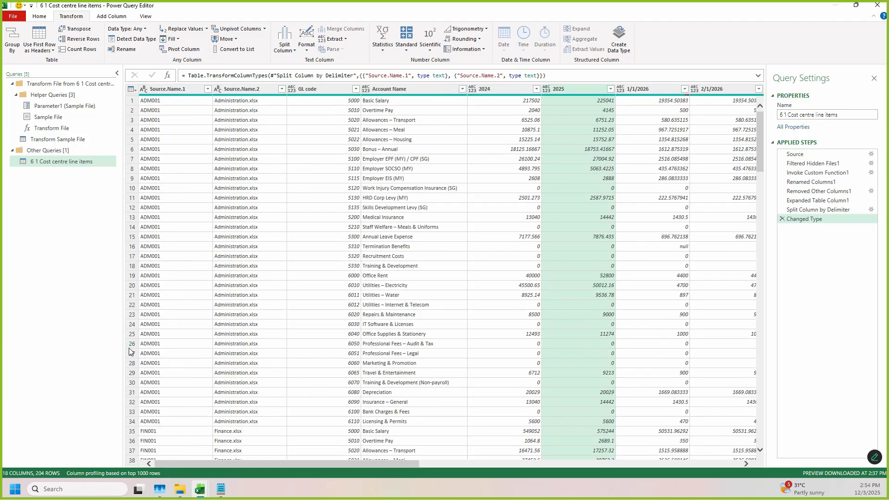
{"action": "left_click", "coordinate": [174, 88]}
{"action": "left_click", "coordinate": [235, 89], "text": "ctrl"}
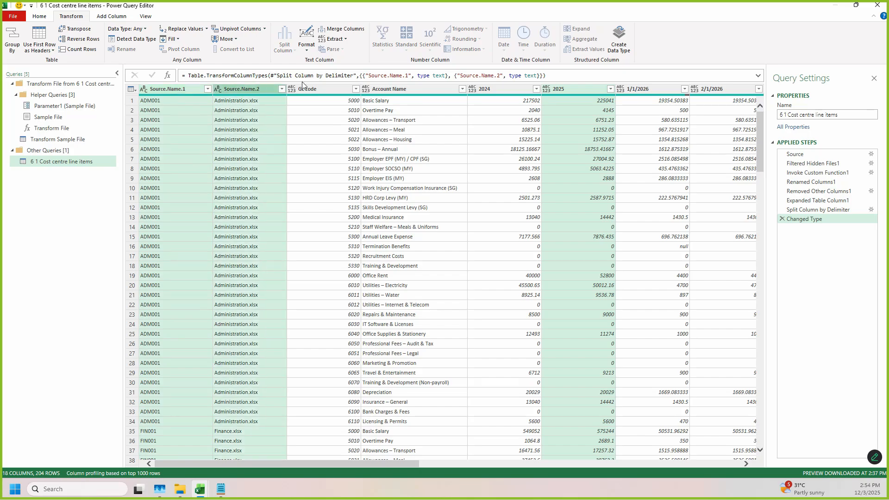
{"action": "left_click", "coordinate": [319, 90], "text": "ctrl"}
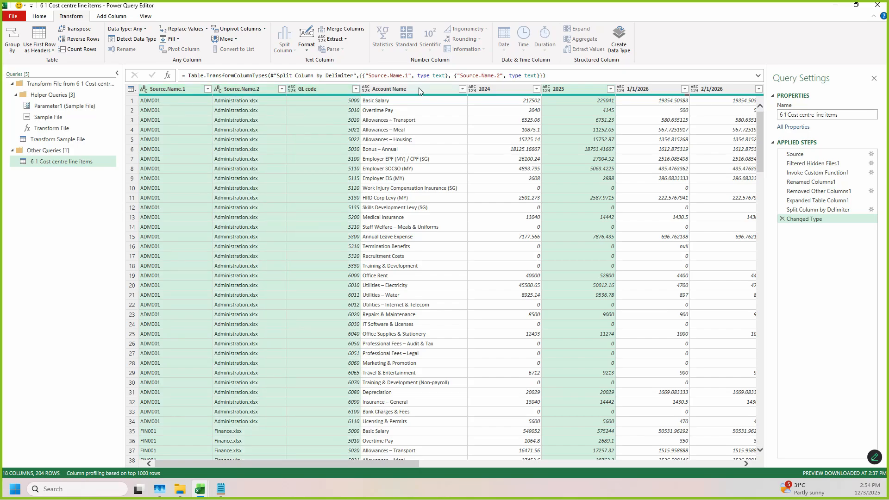
{"action": "left_click", "coordinate": [582, 88]}
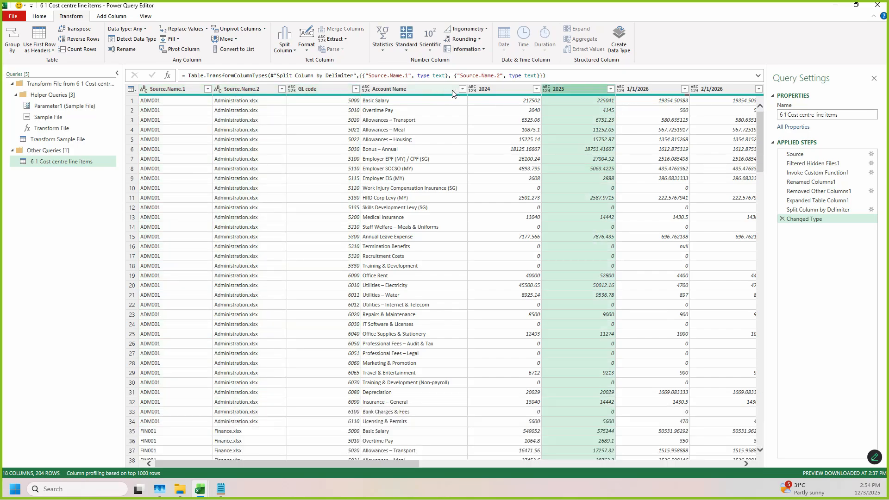
{"action": "left_click", "coordinate": [456, 91]}
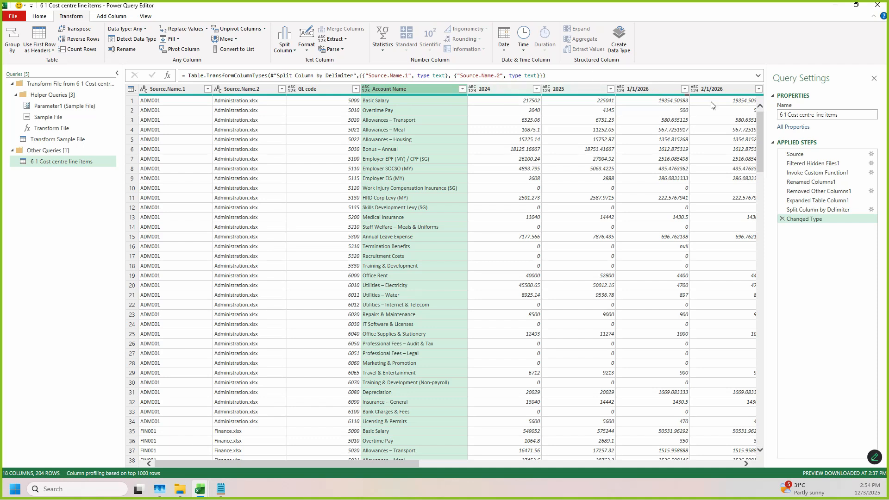
Step: Unpivot every column other than Source.Name.1, Source.Name.2, GL code and Account Name
{"action": "left_click", "coordinate": [173, 88]}
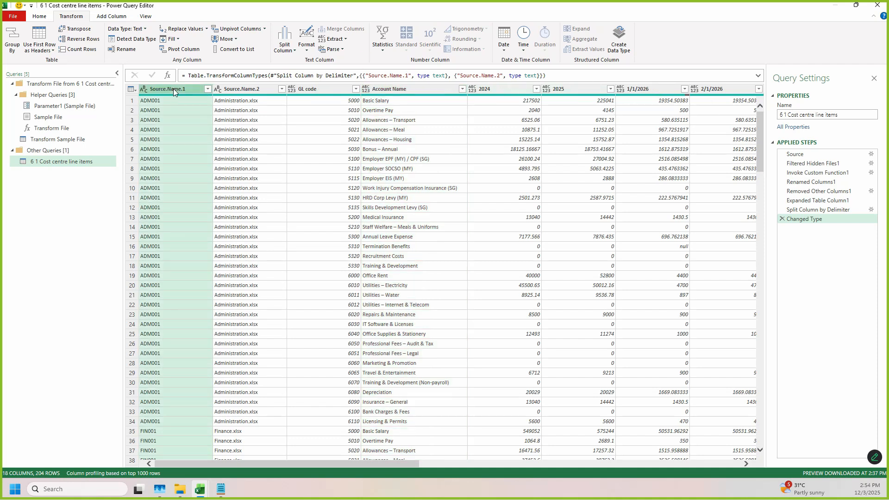
{"action": "left_click", "coordinate": [243, 90], "text": "ctrl"}
{"action": "left_click", "coordinate": [313, 88], "text": "ctrl"}
{"action": "left_click", "coordinate": [385, 88], "text": "ctrl"}
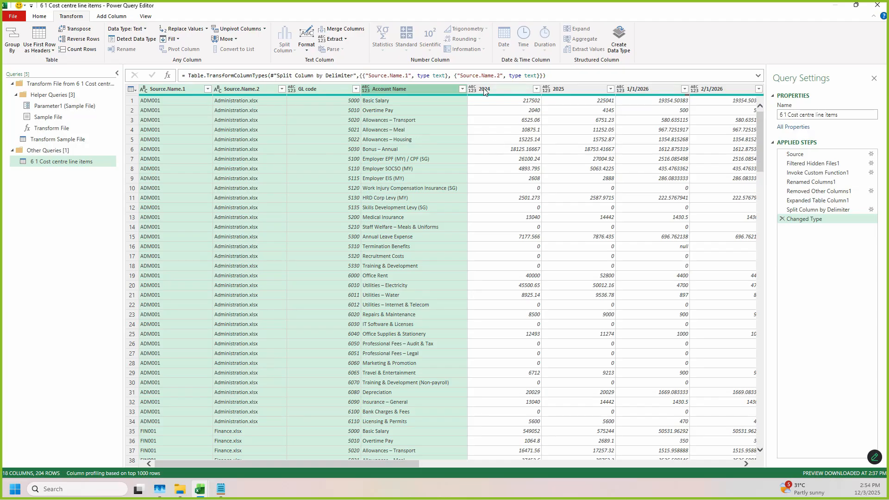
{"action": "left_click_drag", "start_coordinate": [413, 464], "coordinate": [381, 464]}
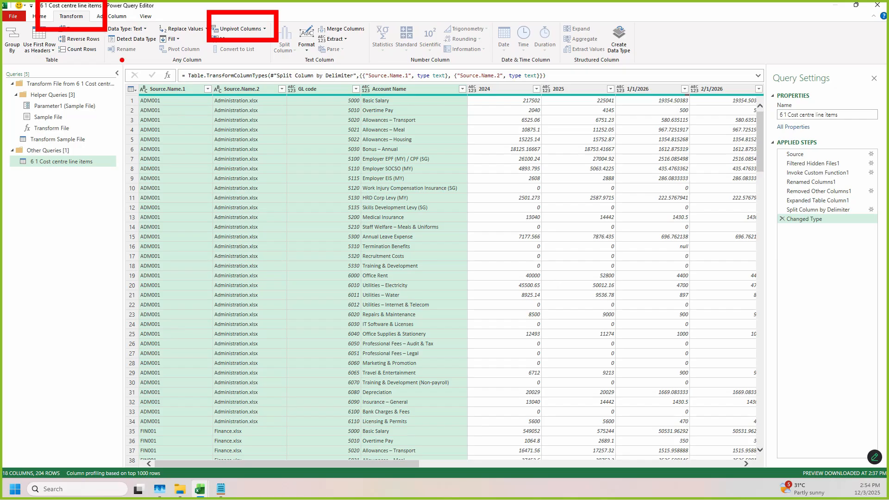
{"action": "left_click", "coordinate": [264, 30]}
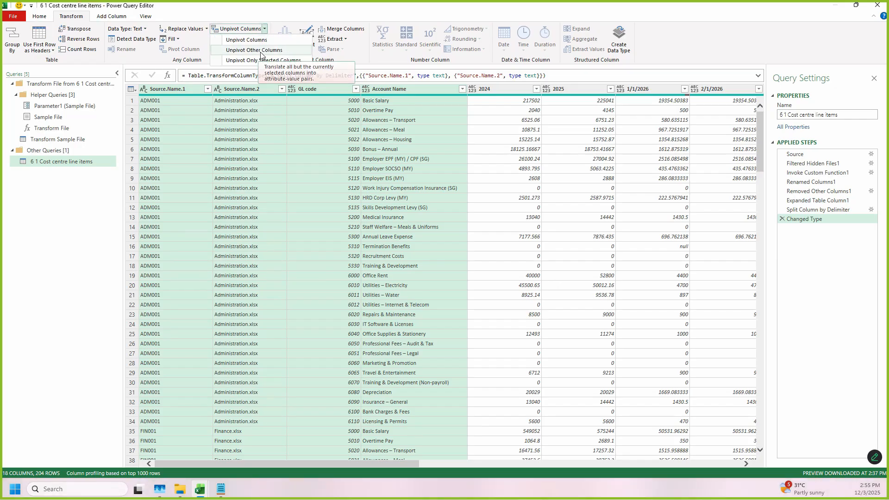
{"action": "left_click", "coordinate": [252, 50]}
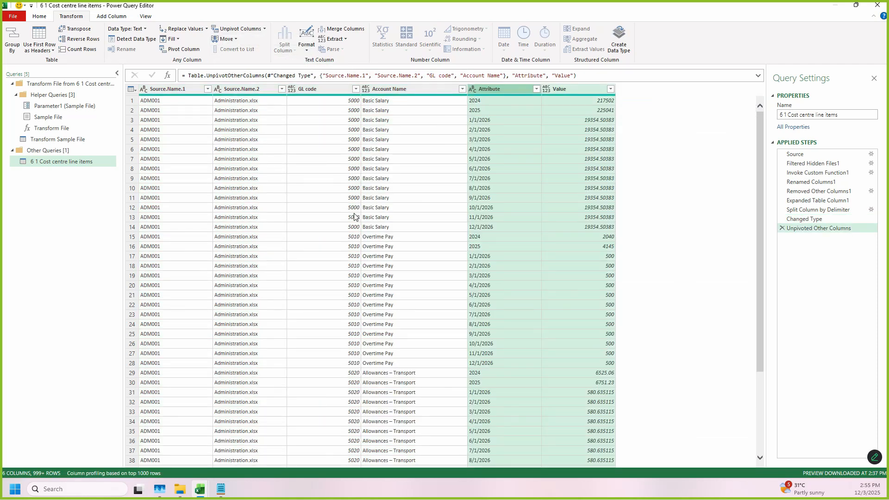
Step: Check the unpivoted rows and rename the Attribute column to Period
{"action": "scroll", "coordinate": [444, 194], "scroll_direction": "down", "scroll_amount": 20}
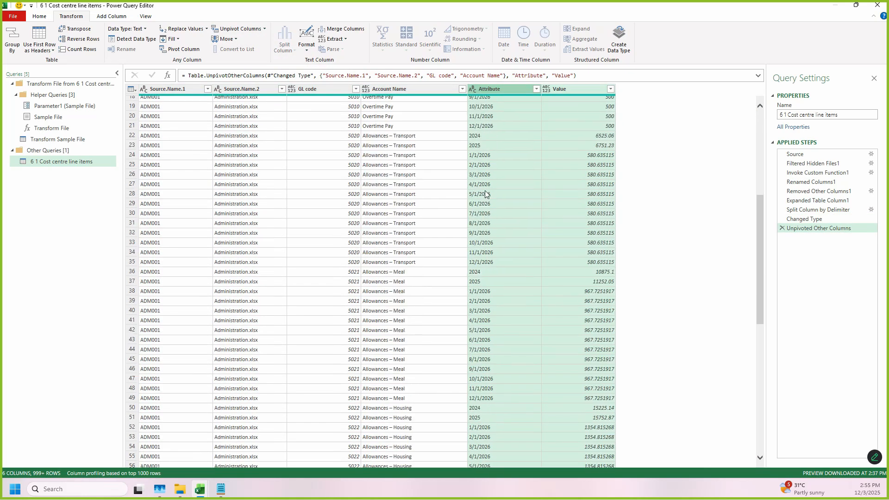
{"action": "scroll", "coordinate": [543, 233], "scroll_direction": "up", "scroll_amount": 15}
{"action": "scroll", "coordinate": [518, 167], "scroll_direction": "up", "scroll_amount": 5}
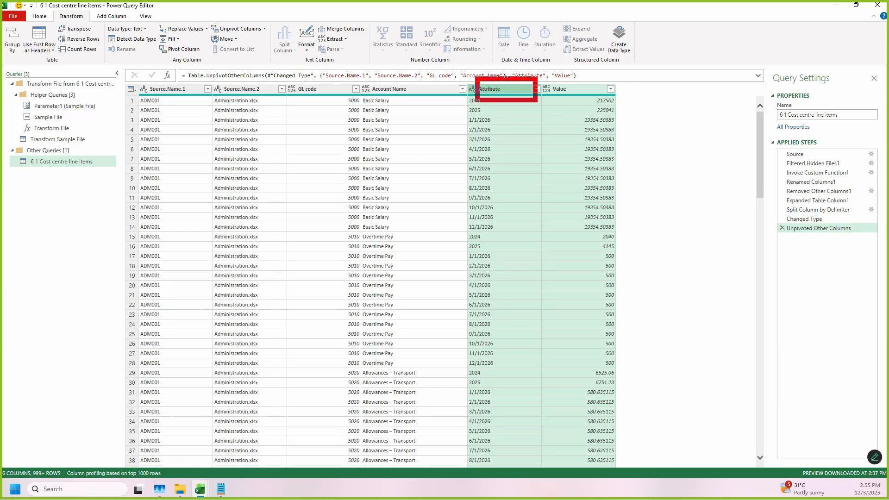
{"action": "double_click", "coordinate": [500, 89]}
{"action": "type", "text": "Period"}
{"action": "key", "text": "Return"}
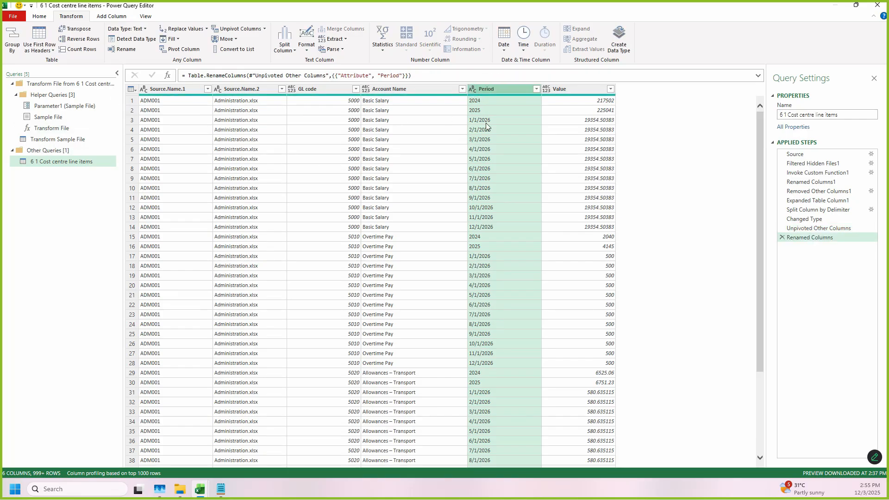
Step: Set the data type of the Period column to Date and of the Value column to Decimal Number
{"action": "scroll", "coordinate": [507, 201], "scroll_direction": "down", "scroll_amount": 10}
{"action": "scroll", "coordinate": [507, 208], "scroll_direction": "up", "scroll_amount": 10}
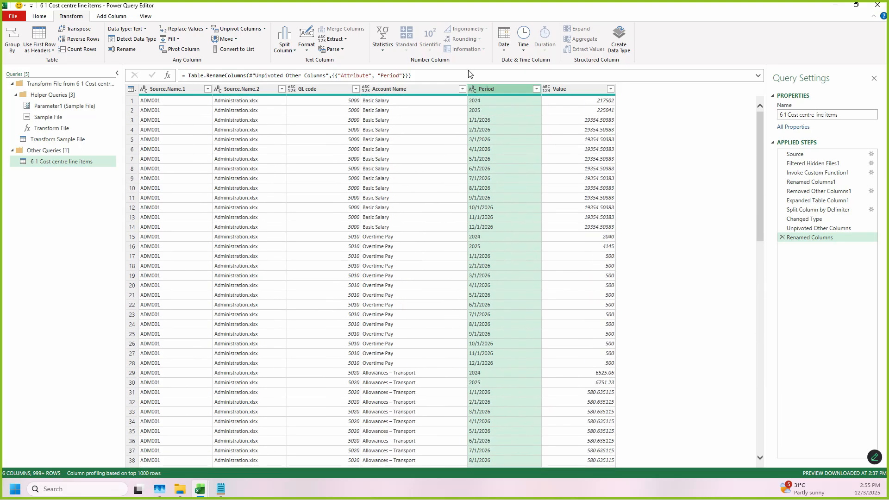
{"action": "left_click", "coordinate": [472, 90]}
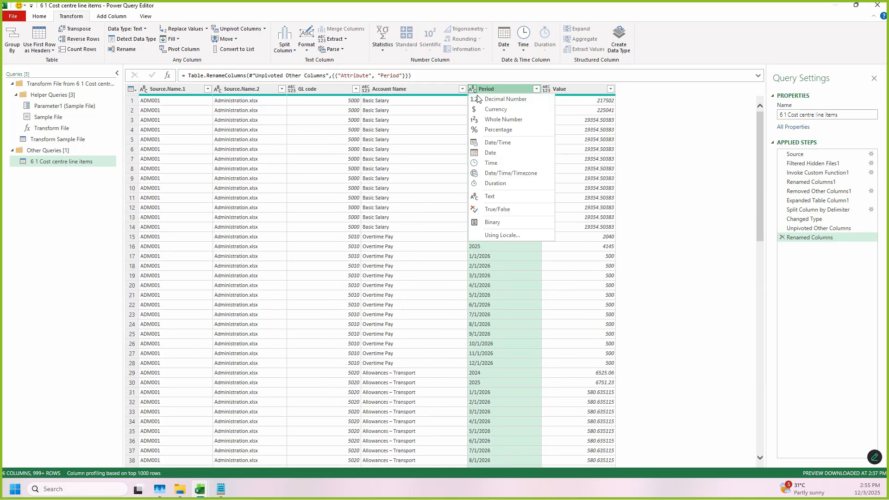
{"action": "left_click", "coordinate": [492, 154]}
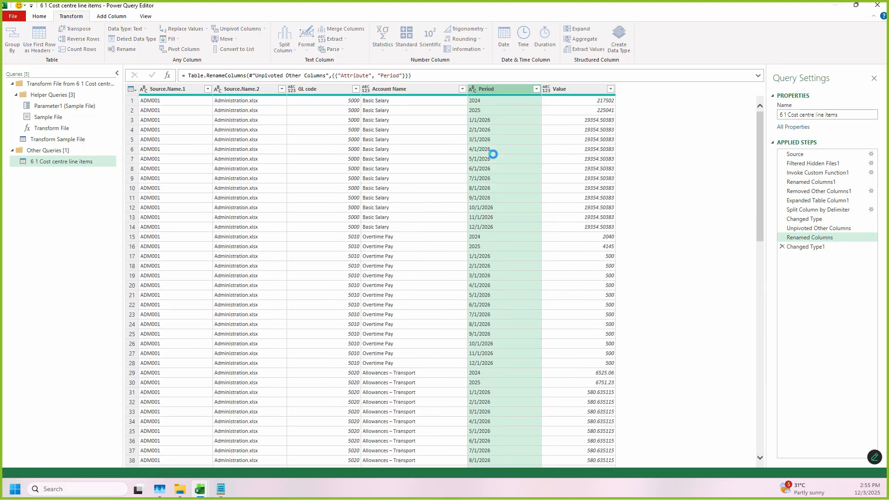
{"action": "scroll", "coordinate": [485, 372], "scroll_direction": "down", "scroll_amount": 20}
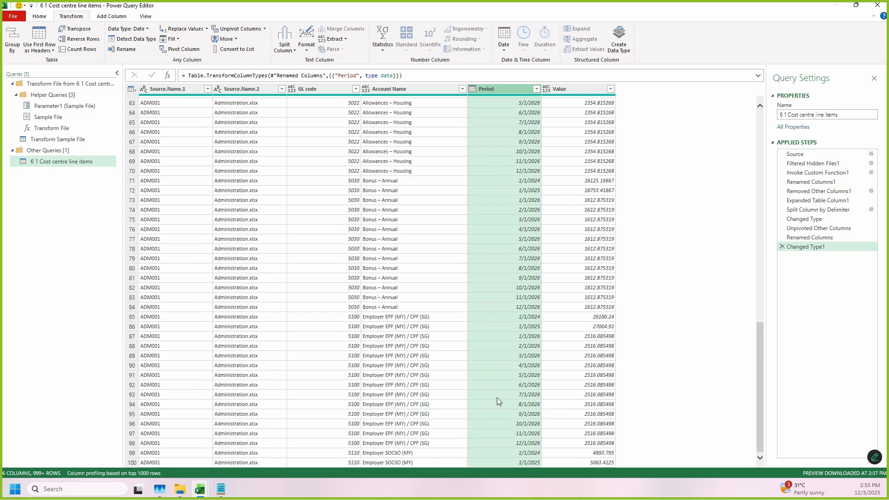
{"action": "scroll", "coordinate": [499, 403], "scroll_direction": "up", "scroll_amount": 20}
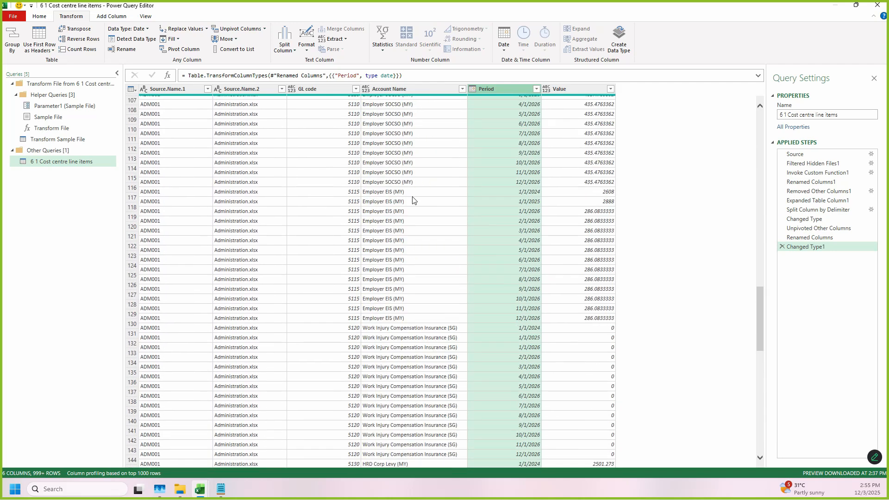
{"action": "scroll", "coordinate": [463, 157], "scroll_direction": "up", "scroll_amount": 2}
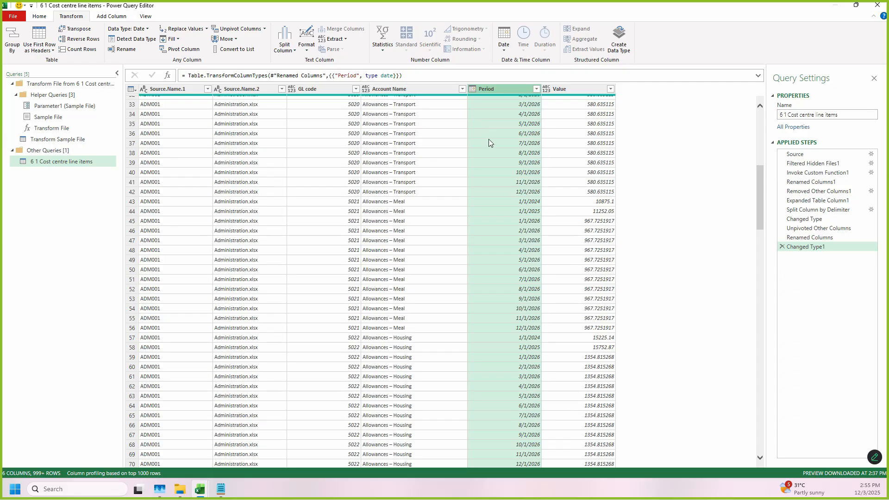
{"action": "scroll", "coordinate": [491, 139], "scroll_direction": "up", "scroll_amount": 10}
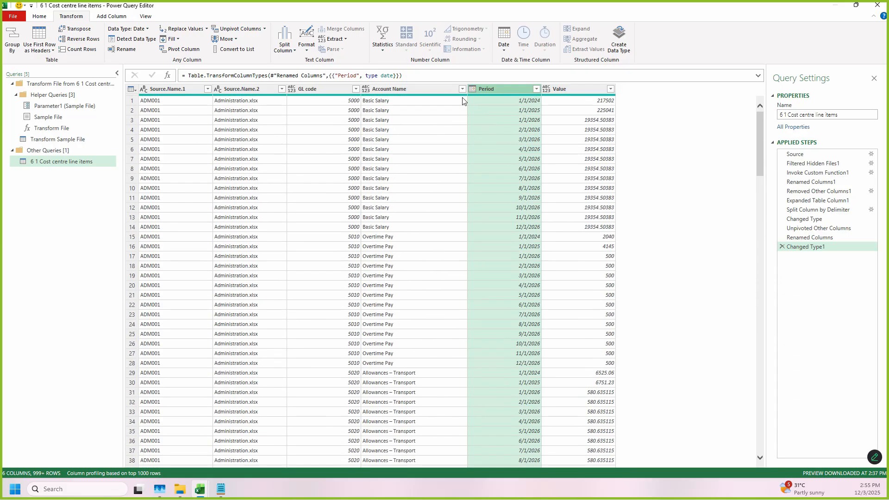
{"action": "left_click", "coordinate": [546, 88]}
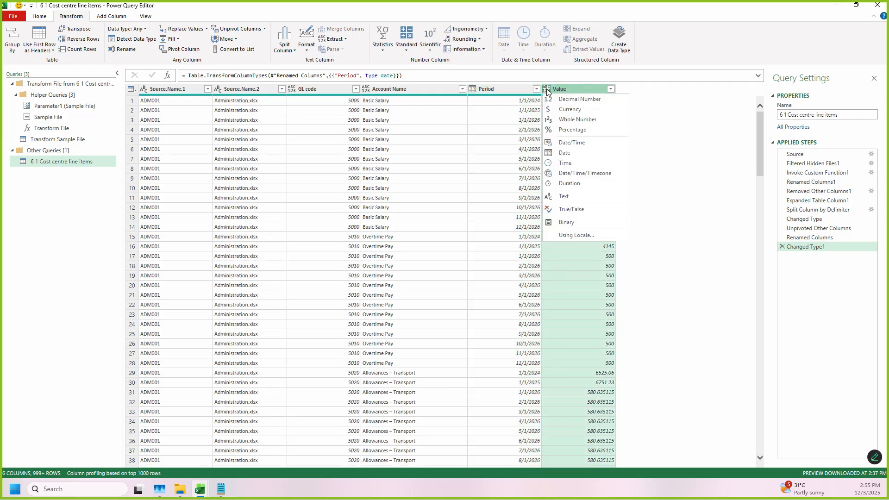
{"action": "left_click", "coordinate": [582, 103]}
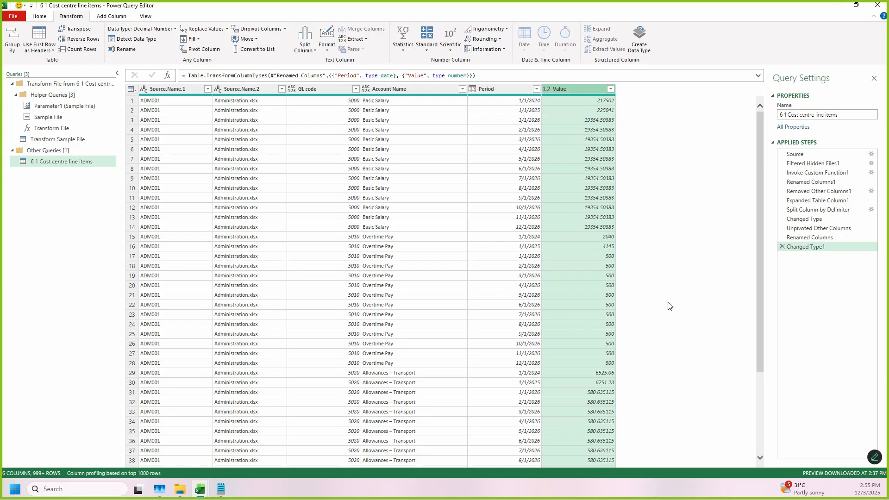
{"action": "key", "text": "ctrl+2"}
{"action": "left_click_drag", "start_coordinate": [459, 80], "coordinate": [479, 103]}
{"action": "left_click_drag", "start_coordinate": [539, 74], "coordinate": [563, 102]}
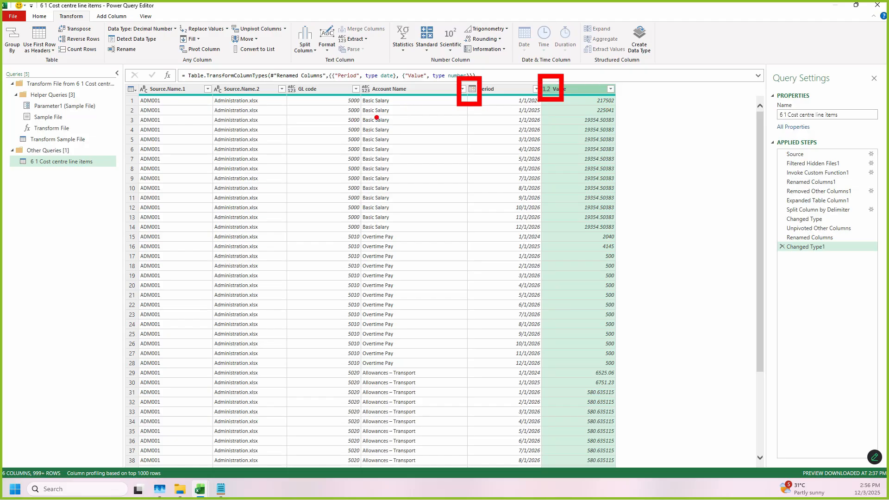
{"action": "left_click_drag", "start_coordinate": [136, 129], "coordinate": [440, 149]}
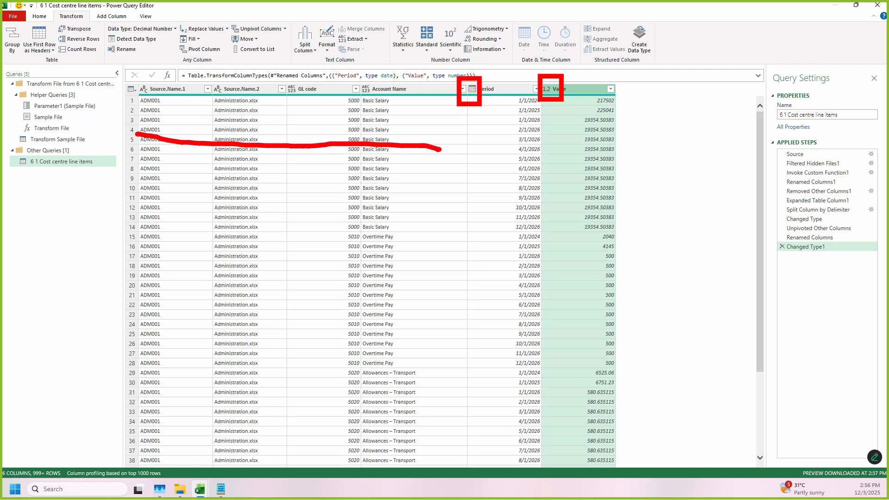
{"action": "scroll", "coordinate": [472, 123], "scroll_direction": "down", "scroll_amount": 2}
{"action": "scroll", "coordinate": [381, 195], "scroll_direction": "down", "scroll_amount": 6}
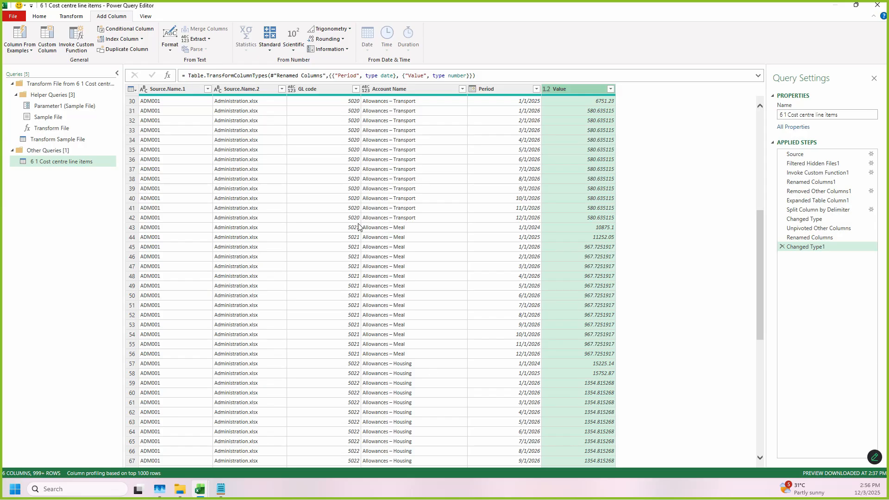
Step: Close the query editor and load the 6 1 Cost centre line items query to its default destination
{"action": "left_click", "coordinate": [40, 16]}
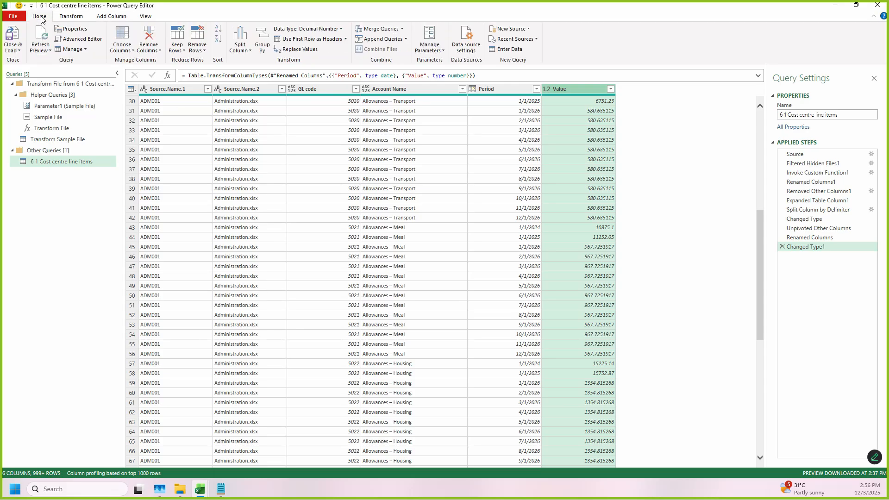
{"action": "left_click", "coordinate": [15, 50]}
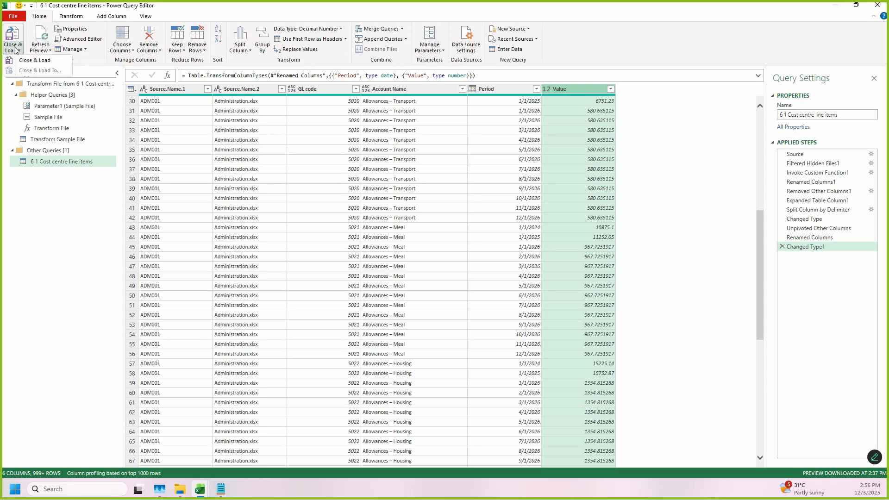
{"action": "left_click", "coordinate": [37, 64]}
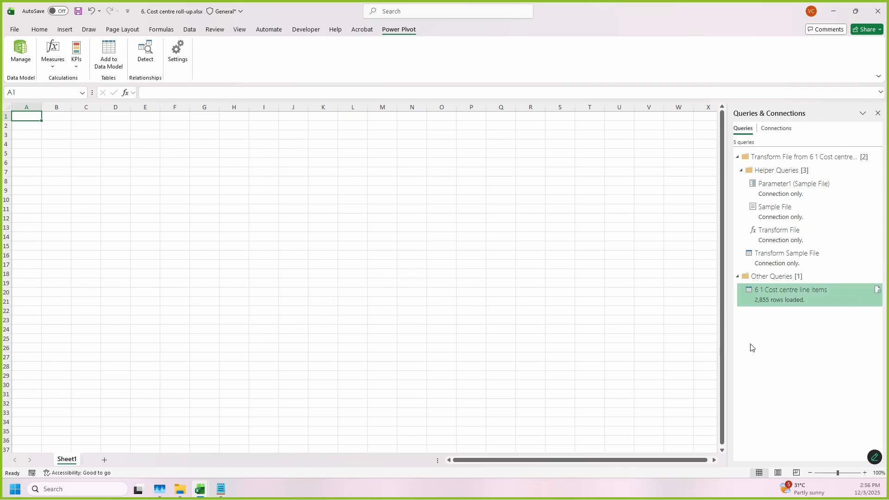
Step: Preview the loaded query, open the Data Model in a maximized Power Pivot window and examine the cost centre line item rows
{"action": "mouse_move", "coordinate": [766, 307]}
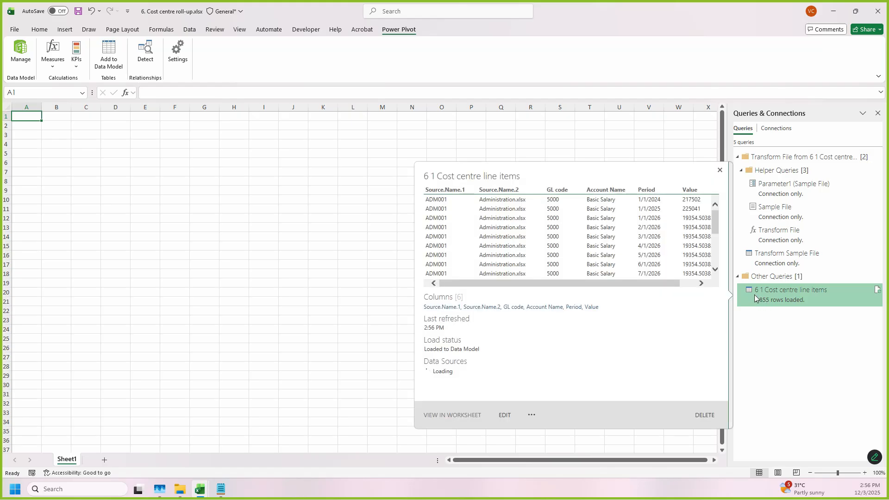
{"action": "left_click", "coordinate": [20, 52]}
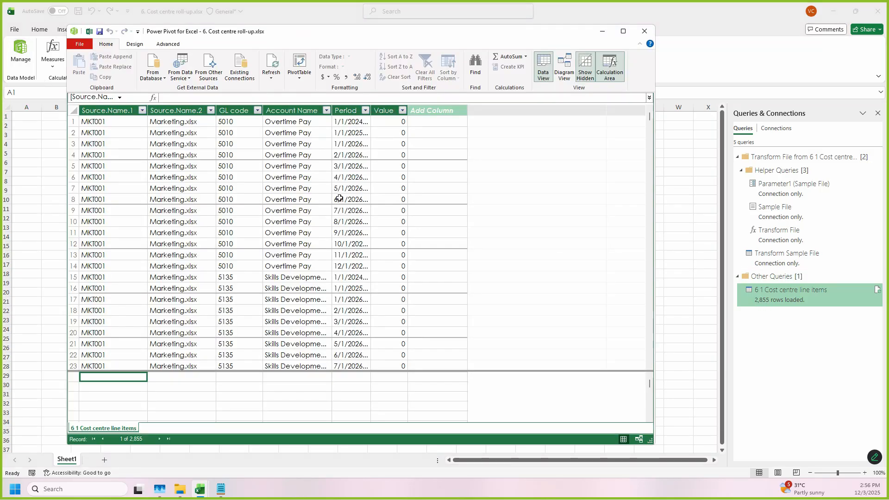
{"action": "double_click", "coordinate": [486, 33]}
{"action": "scroll", "coordinate": [339, 191], "scroll_direction": "down", "scroll_amount": 6}
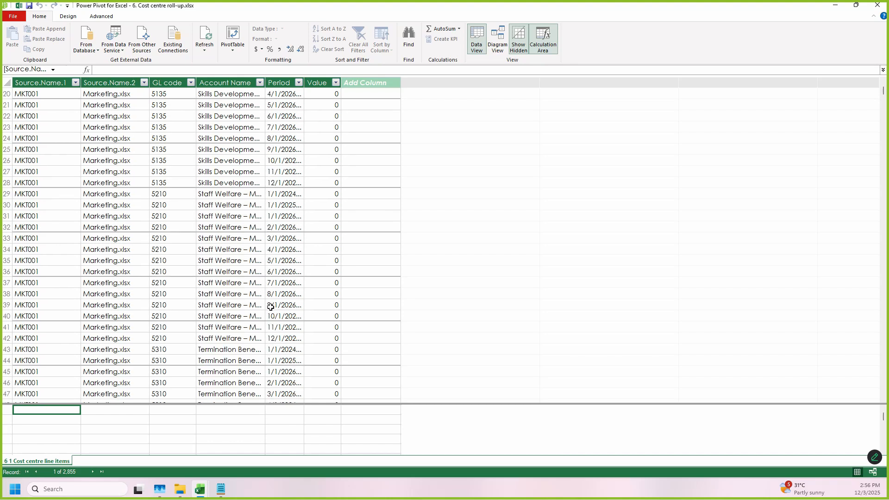
{"action": "scroll", "coordinate": [270, 307], "scroll_direction": "up", "scroll_amount": 6}
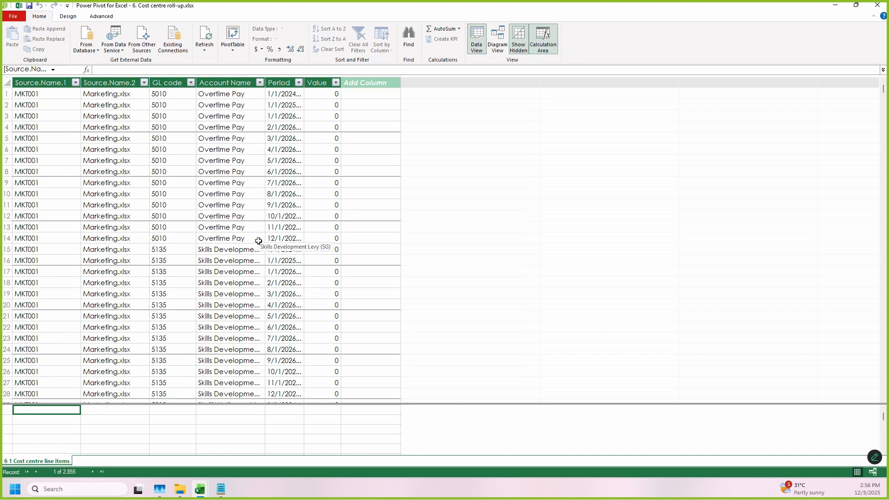
{"action": "scroll", "coordinate": [257, 243], "scroll_direction": "down", "scroll_amount": 4}
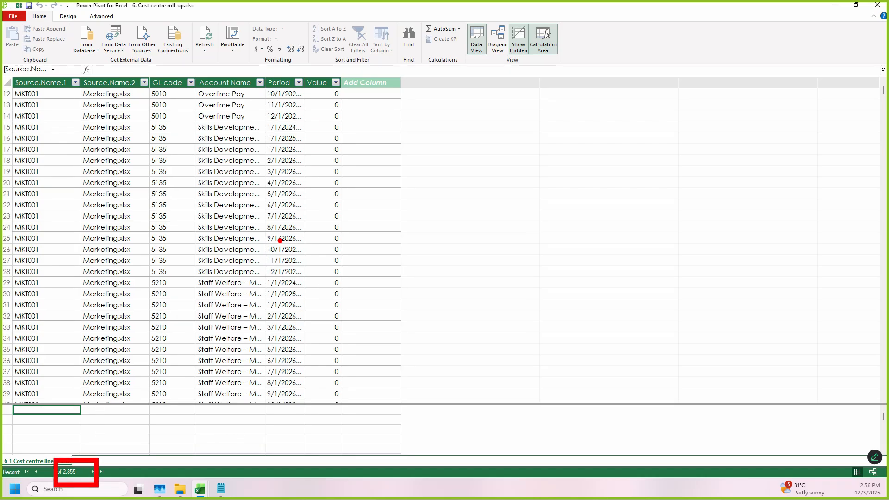
Step: Examine the cost centre line item rows in the Data Model against the source files in the 6.1 Cost centre line items folder
{"action": "scroll", "coordinate": [76, 231], "scroll_direction": "down", "scroll_amount": 3}
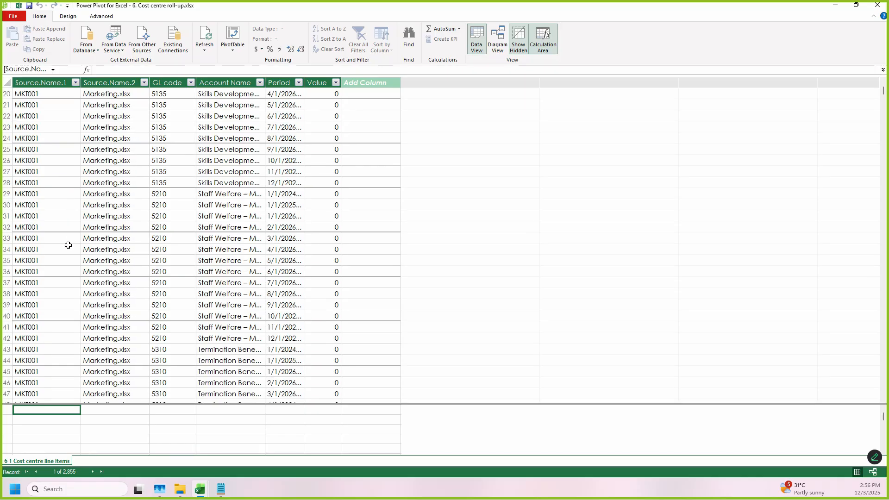
{"action": "scroll", "coordinate": [68, 245], "scroll_direction": "down", "scroll_amount": 4}
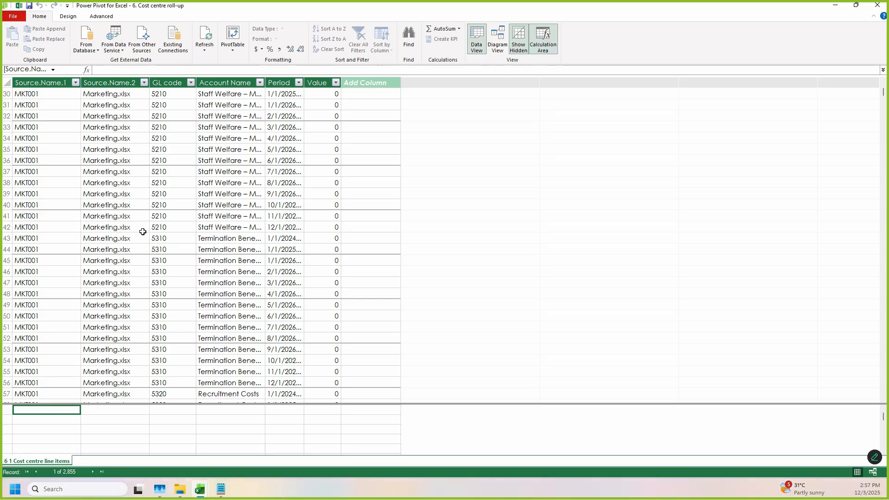
{"action": "left_click", "coordinate": [184, 239]}
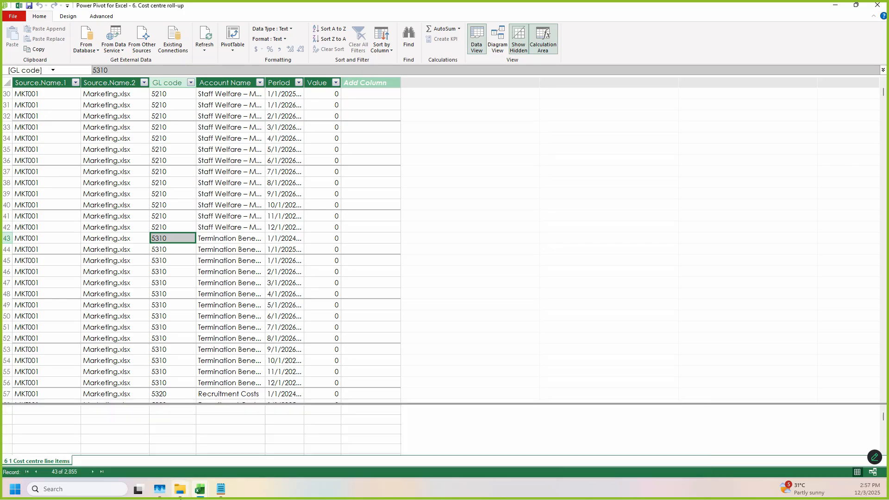
{"action": "left_click", "coordinate": [180, 491]}
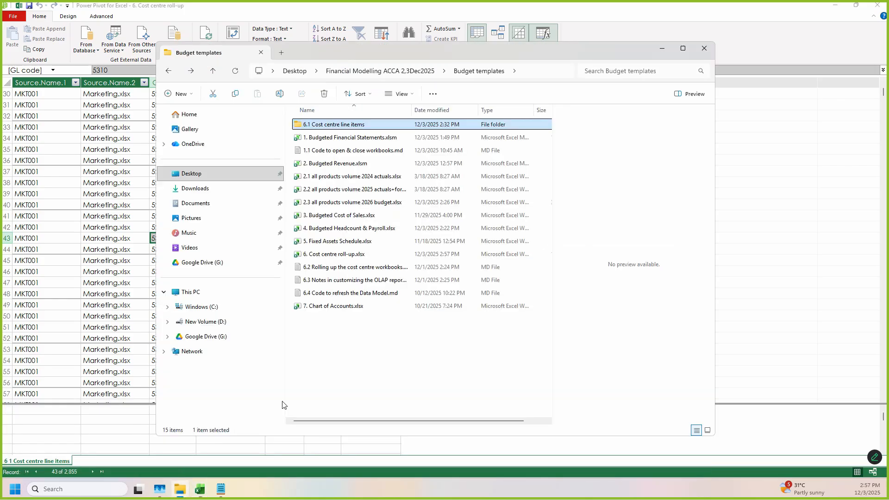
{"action": "double_click", "coordinate": [357, 125]}
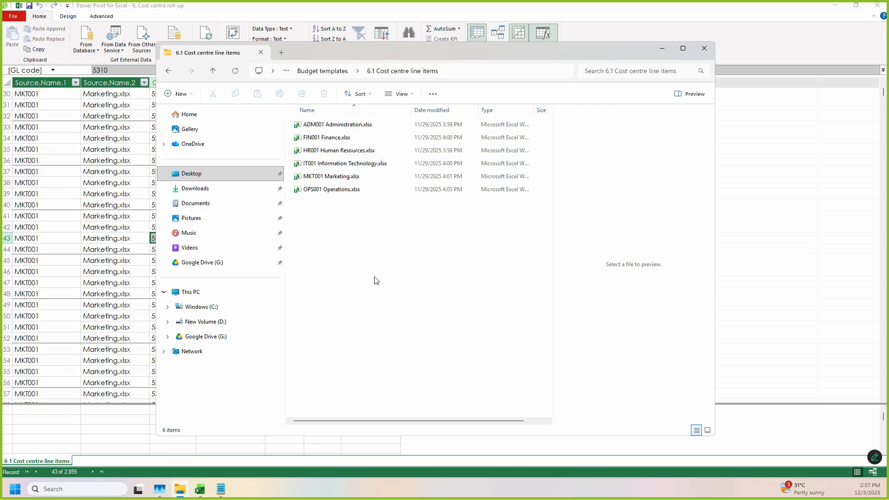
{"action": "left_click", "coordinate": [107, 306]}
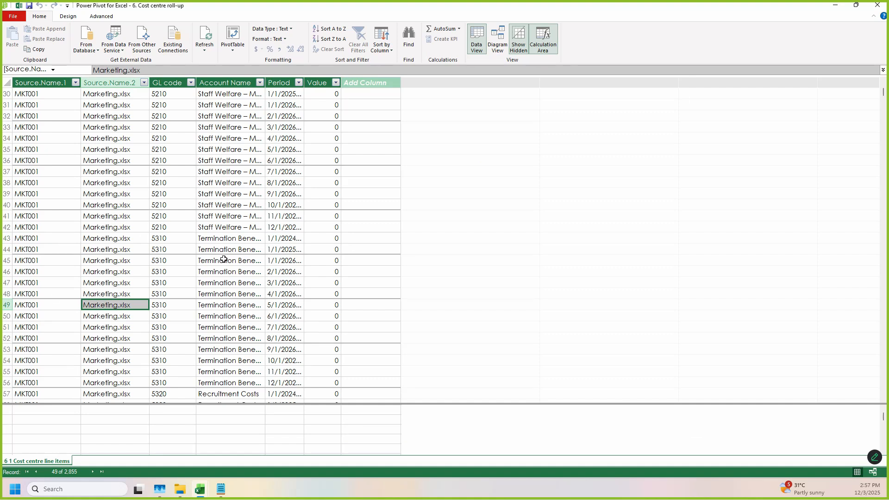
Step: Insert a PivotTable from the Data Model at cell A15 of the existing worksheet Sheet1
{"action": "left_click", "coordinate": [232, 51]}
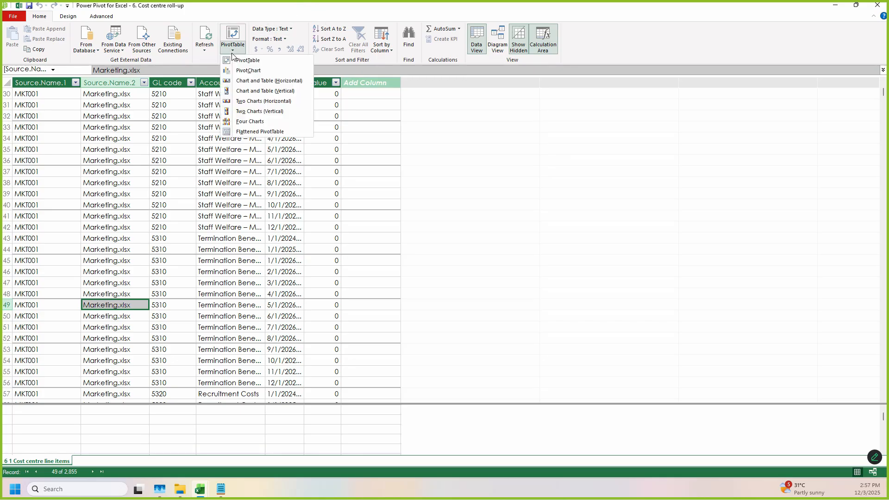
{"action": "left_click", "coordinate": [246, 60]}
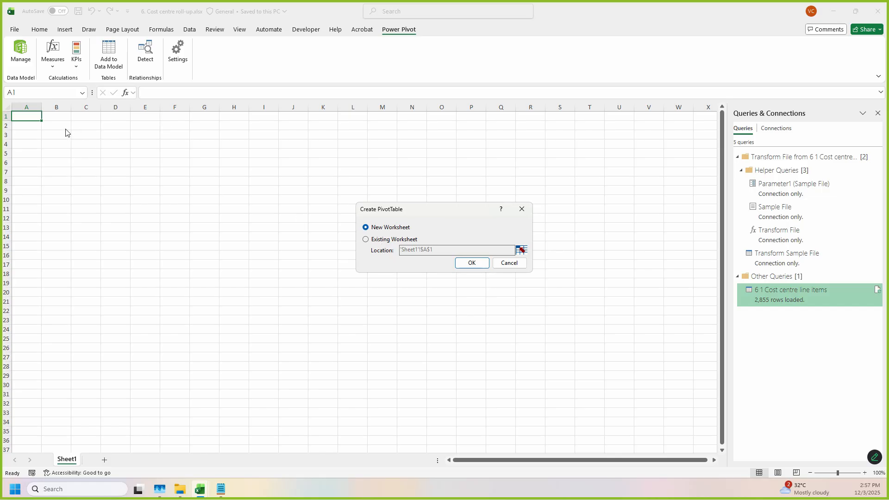
{"action": "left_click", "coordinate": [382, 241]}
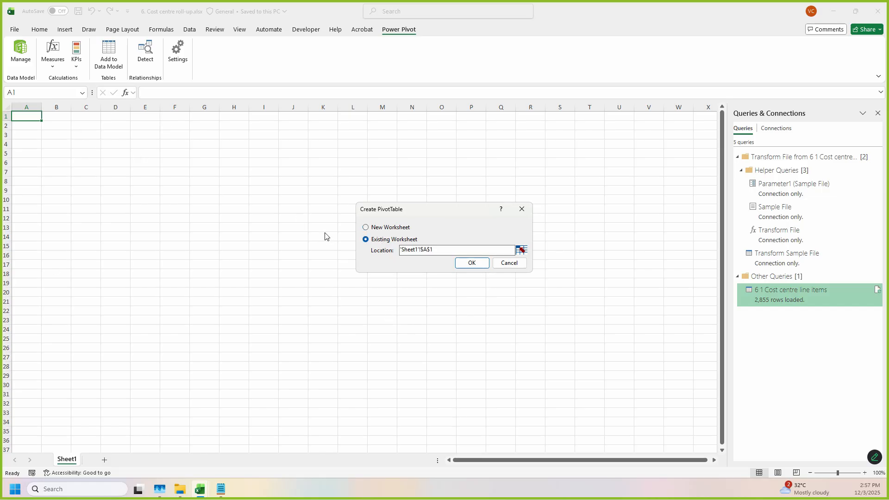
{"action": "left_click", "coordinate": [523, 250]}
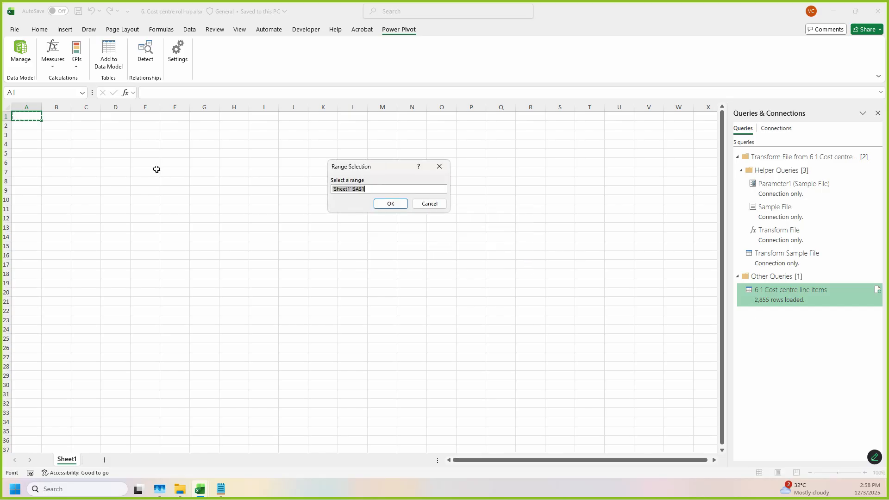
{"action": "left_click", "coordinate": [17, 248]}
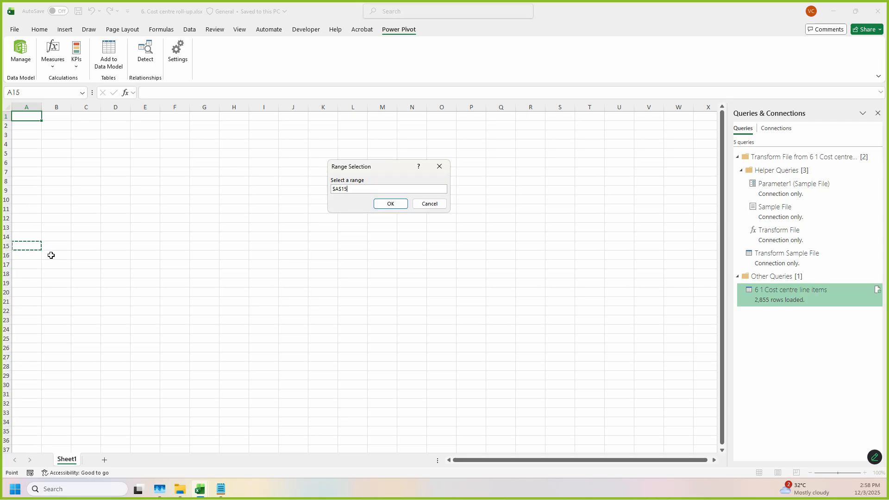
{"action": "left_click", "coordinate": [391, 204]}
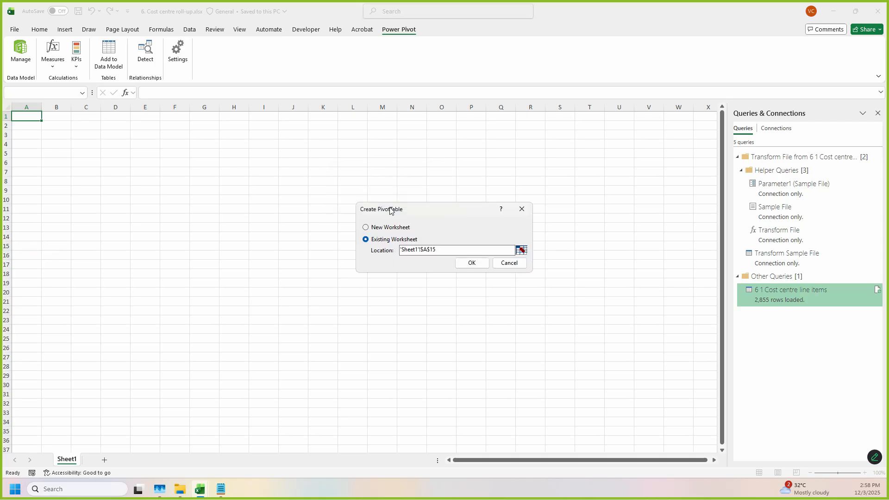
{"action": "left_click", "coordinate": [471, 267]}
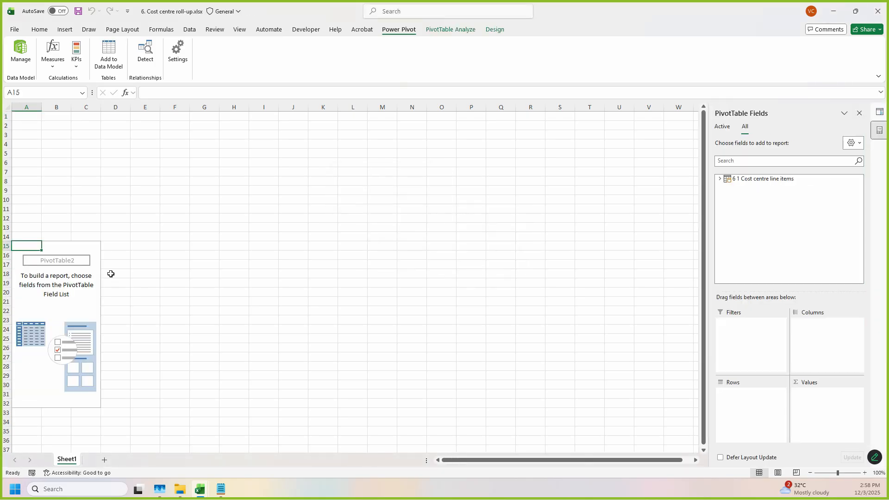
Step: Save the workbook and list the fields of the 6 1 Cost centre line items table
{"action": "scroll", "coordinate": [114, 268], "scroll_direction": "down", "scroll_amount": 1}
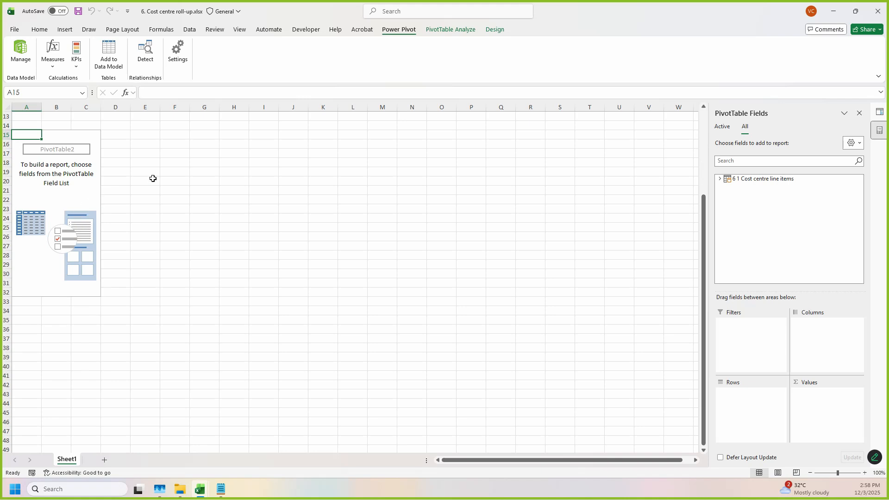
{"action": "key", "text": "ctrl+s"}
{"action": "left_click", "coordinate": [719, 179]}
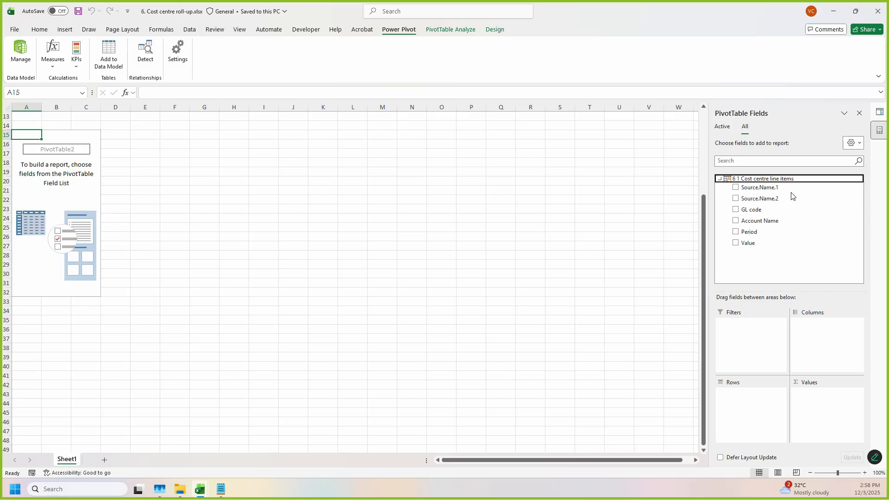
Step: Examine the GL code, Account Name, Notes and year columns in 3. Budgeted Cost of Sales.xlsx and return to the roll-up workbook
{"action": "left_click", "coordinate": [180, 490]}
{"action": "key", "text": "alt+Up"}
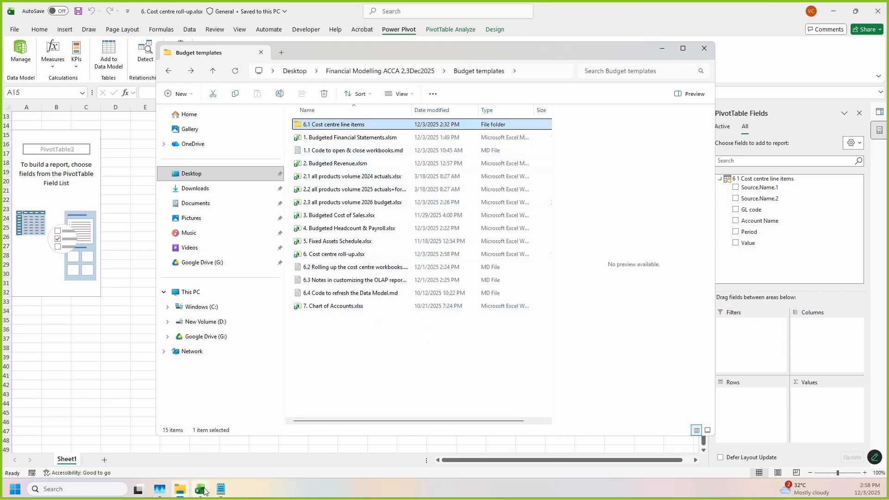
{"action": "mouse_move", "coordinate": [200, 491]}
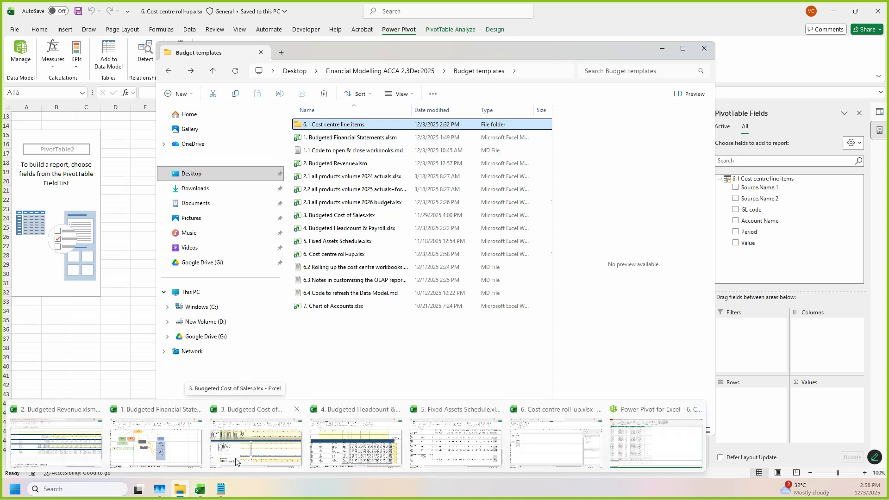
{"action": "left_click", "coordinate": [252, 452]}
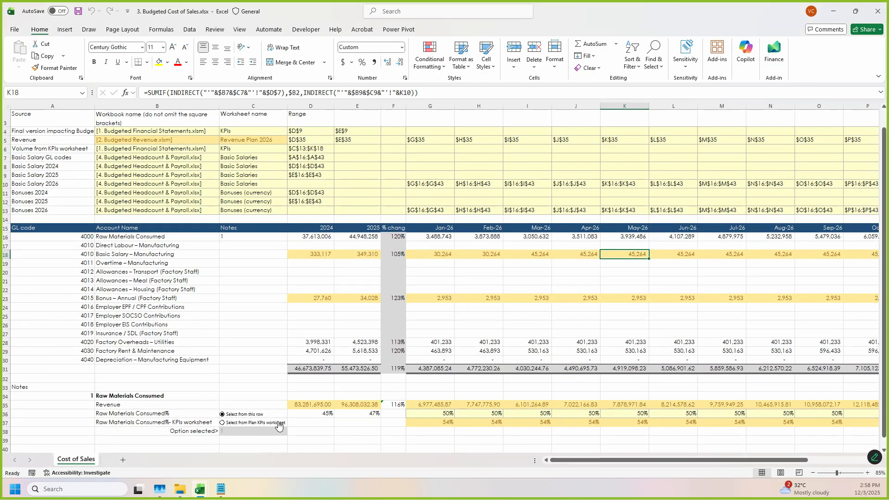
{"action": "scroll", "coordinate": [144, 280], "scroll_direction": "down", "scroll_amount": 1}
{"action": "scroll", "coordinate": [162, 274], "scroll_direction": "up", "scroll_amount": 1}
{"action": "left_click_drag", "start_coordinate": [67, 229], "coordinate": [62, 350]}
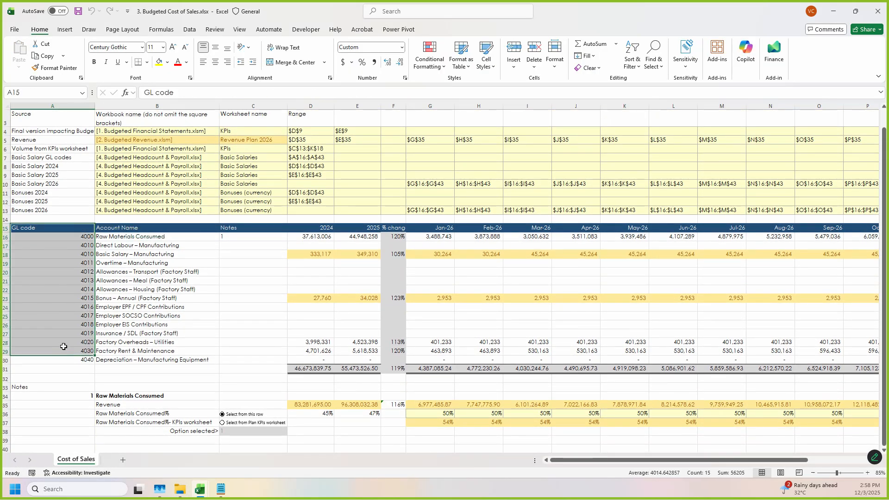
{"action": "left_click_drag", "start_coordinate": [169, 228], "coordinate": [178, 370]}
{"action": "left_click_drag", "start_coordinate": [253, 228], "coordinate": [262, 390]}
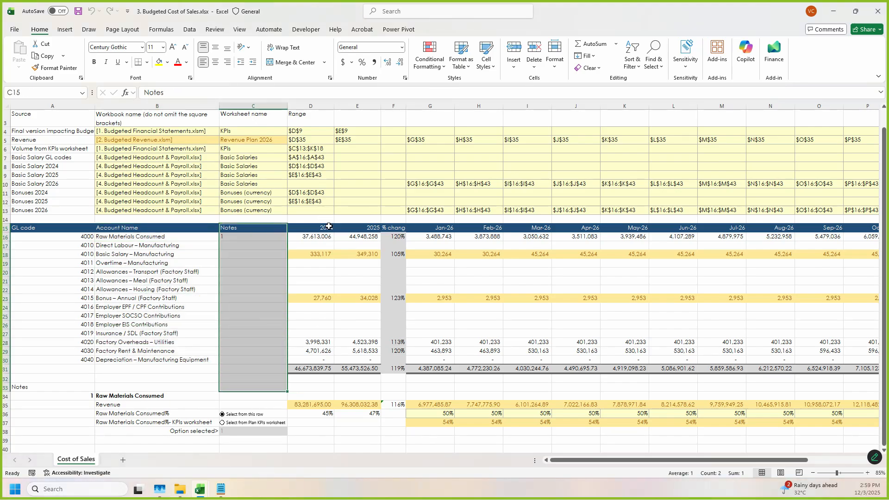
{"action": "left_click", "coordinate": [324, 230]}
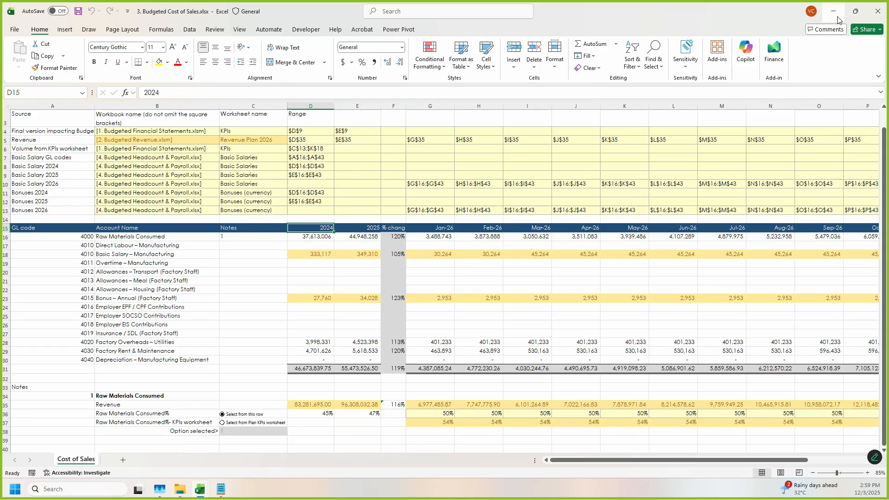
{"action": "left_click_drag", "start_coordinate": [707, 19], "coordinate": [706, 59]}
{"action": "left_click", "coordinate": [706, 25]}
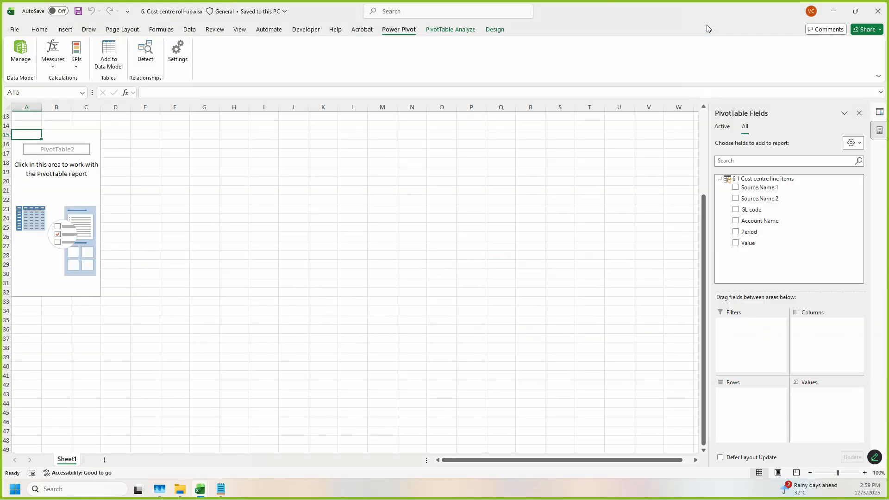
Step: Add Source.Name.1 and Source.Name.2 as row fields of the PivotTable
{"action": "left_click_drag", "start_coordinate": [764, 188], "coordinate": [760, 403]}
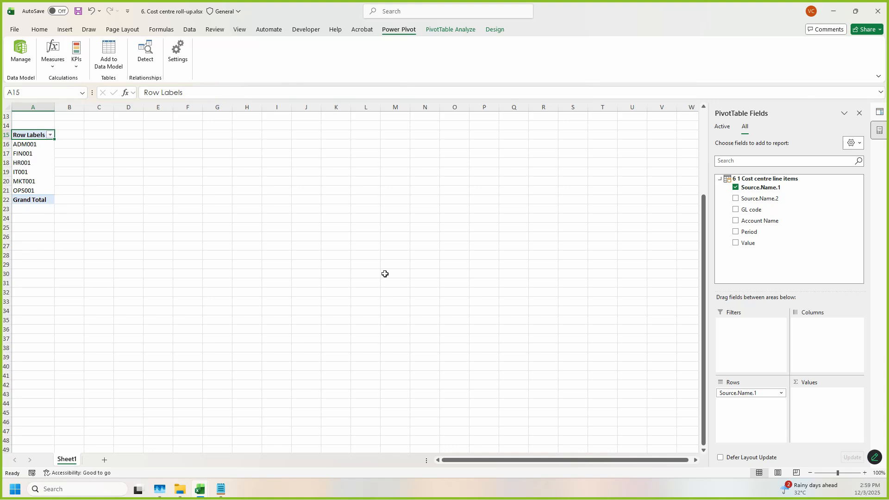
{"action": "left_click_drag", "start_coordinate": [764, 199], "coordinate": [761, 402]}
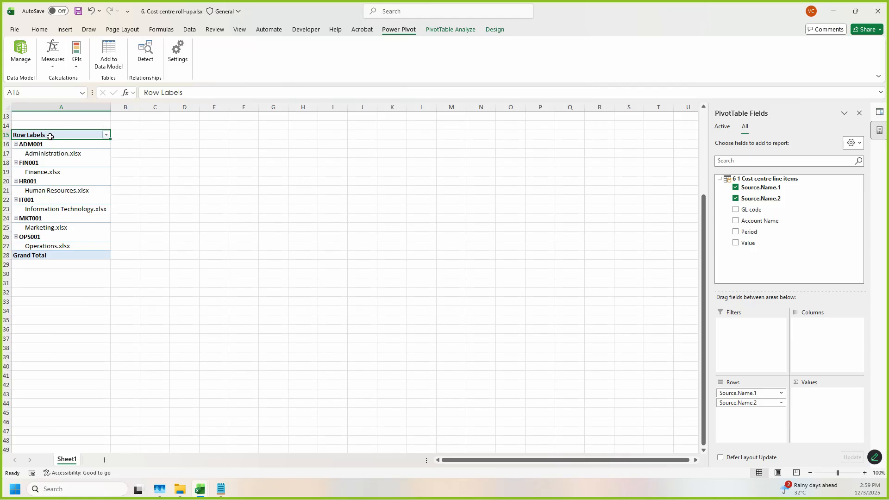
{"action": "key", "text": "ctrl+2"}
{"action": "left_click_drag", "start_coordinate": [14, 140], "coordinate": [108, 250]}
{"action": "left_click_drag", "start_coordinate": [479, 23], "coordinate": [520, 41]}
{"action": "key", "text": "Escape"}
Step: Show the PivotTable report in tabular form so the two source name fields occupy separate columns
{"action": "left_click", "coordinate": [494, 29]}
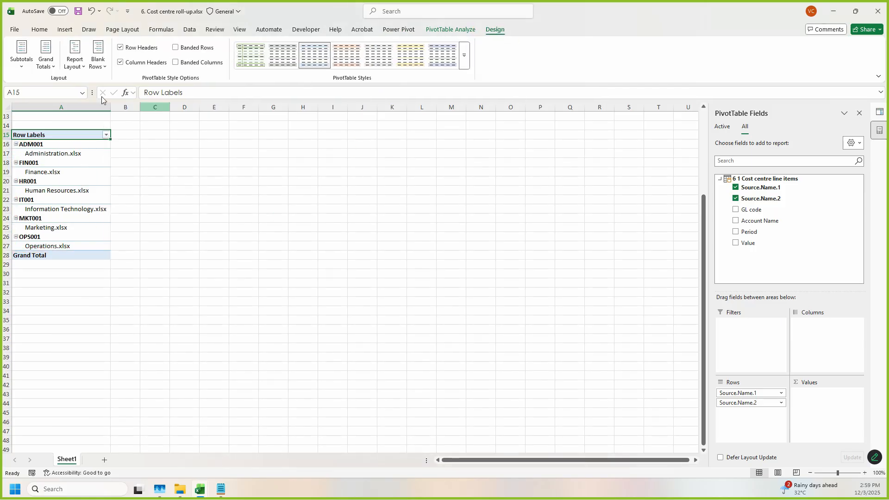
{"action": "left_click", "coordinate": [73, 62]}
{"action": "key", "text": "ctrl+2"}
{"action": "left_click_drag", "start_coordinate": [63, 106], "coordinate": [165, 152]}
{"action": "key", "text": "Escape"}
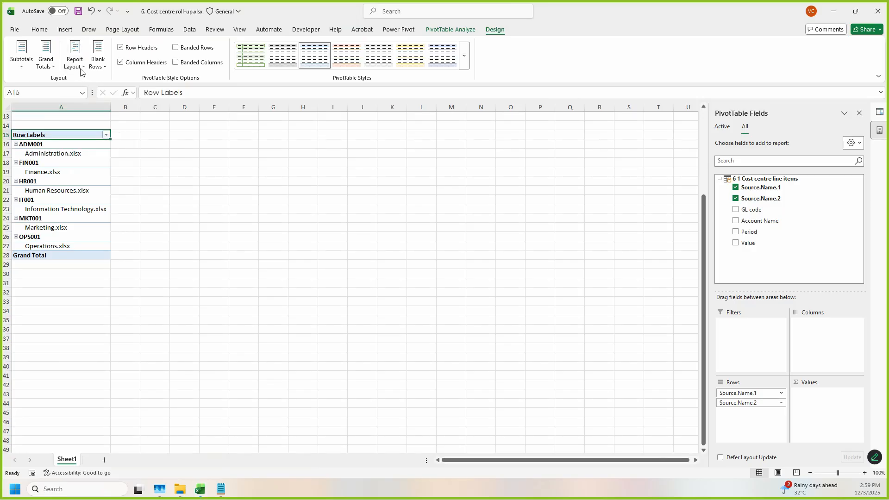
{"action": "left_click", "coordinate": [76, 64]}
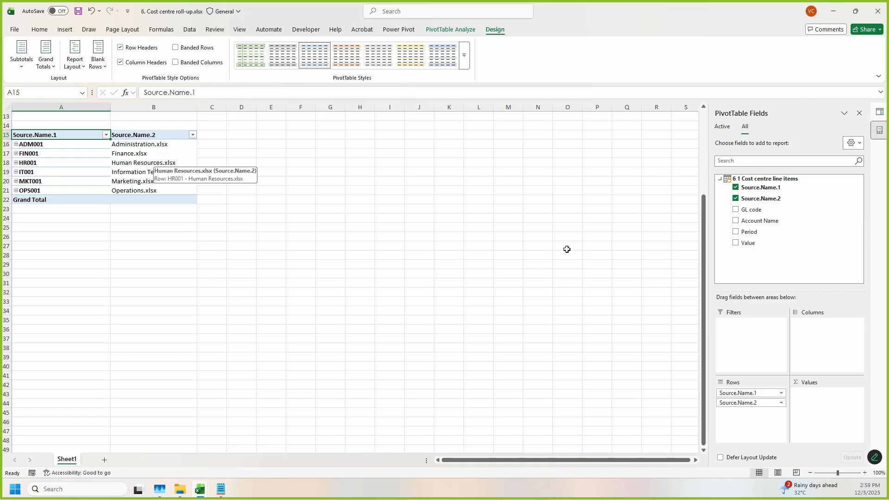
Step: Sum the Value field in the PivotTable and consult the layout of the 4. Budgeted Headcount & Payroll workbook
{"action": "left_click_drag", "start_coordinate": [750, 241], "coordinate": [829, 404]}
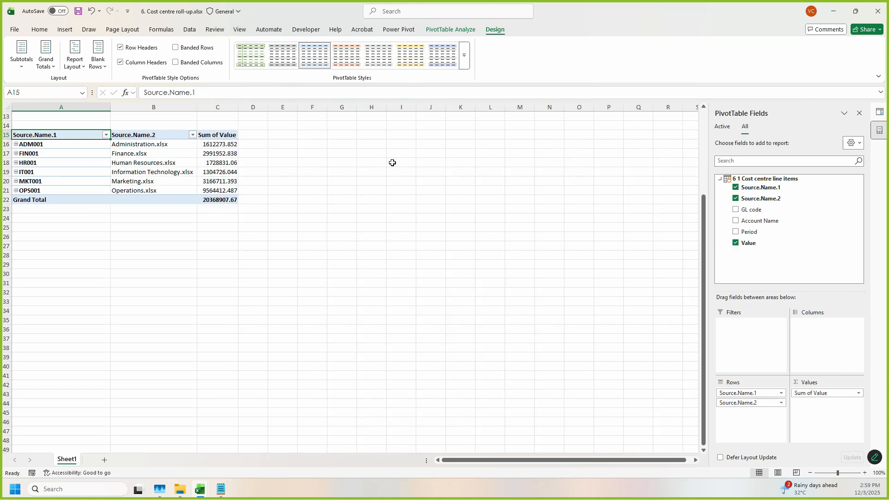
{"action": "left_click", "coordinate": [213, 137]}
{"action": "mouse_move", "coordinate": [209, 496]}
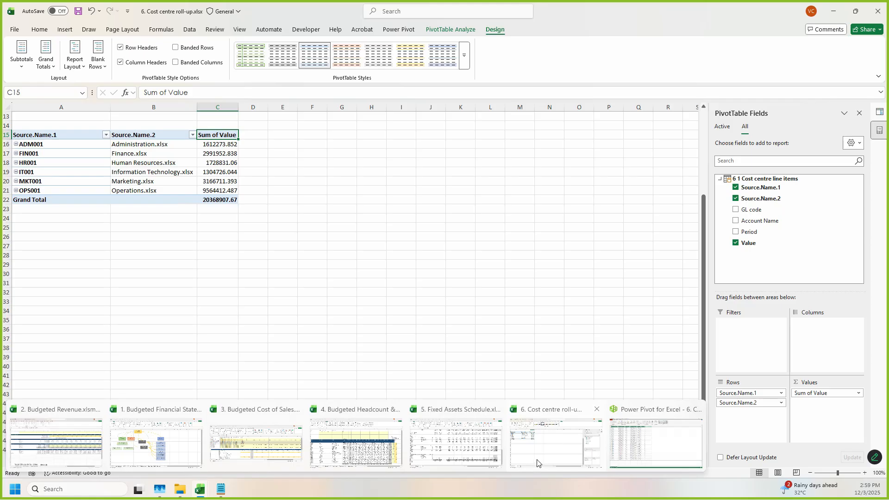
{"action": "left_click", "coordinate": [368, 455]}
{"action": "left_click_drag", "start_coordinate": [335, 213], "coordinate": [773, 214]}
{"action": "left_click", "coordinate": [833, 11]}
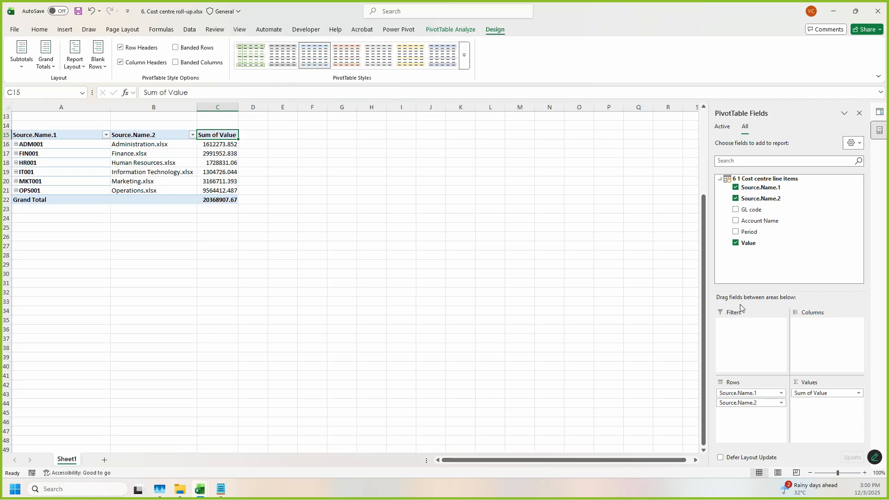
Step: Add the Period field to the PivotTable columns
{"action": "mouse_move", "coordinate": [725, 222]}
{"action": "left_mouse_down"}
{"action": "mouse_move", "coordinate": [821, 254]}
{"action": "mouse_move", "coordinate": [804, 239]}
{"action": "mouse_move", "coordinate": [807, 351]}
{"action": "mouse_move", "coordinate": [865, 297]}
{"action": "left_mouse_up"}
{"action": "key", "text": "Escape"}
{"action": "left_click_drag", "start_coordinate": [755, 237], "coordinate": [820, 350]}
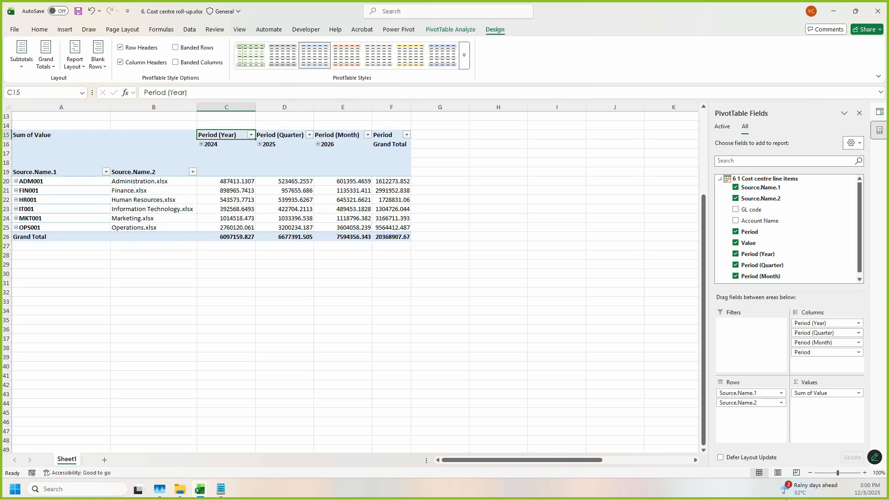
{"action": "mouse_move", "coordinate": [787, 306]}
{"action": "left_mouse_down"}
{"action": "mouse_move", "coordinate": [832, 371]}
{"action": "mouse_move", "coordinate": [872, 367]}
{"action": "left_mouse_up"}
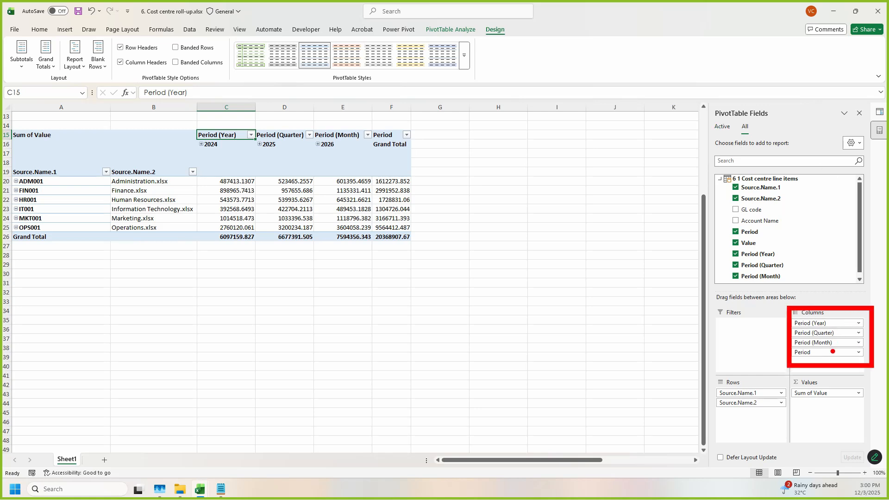
Step: Remove Period (Quarter) and Period from the PivotTable columns and expand 2026 into its months
{"action": "left_click_drag", "start_coordinate": [828, 333], "coordinate": [592, 341]}
{"action": "mouse_move", "coordinate": [782, 335]}
{"action": "left_mouse_down"}
{"action": "mouse_move", "coordinate": [864, 358]}
{"action": "mouse_move", "coordinate": [532, 349]}
{"action": "left_mouse_up"}
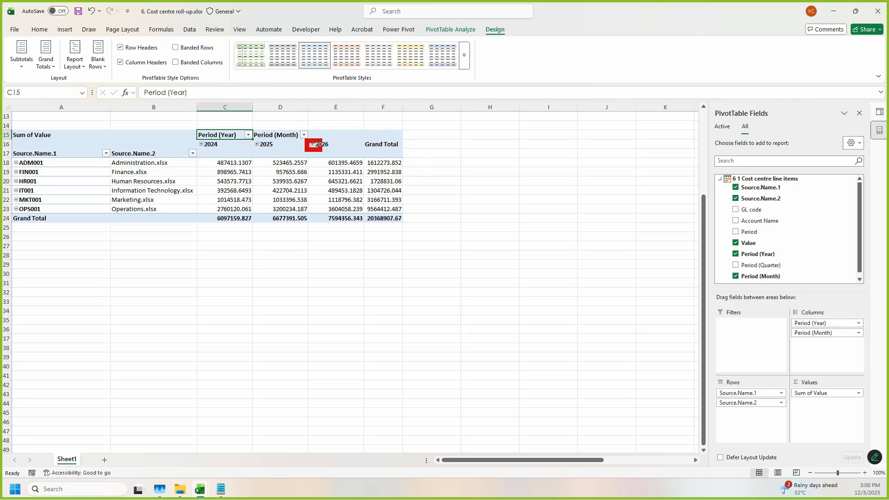
{"action": "left_click", "coordinate": [313, 145]}
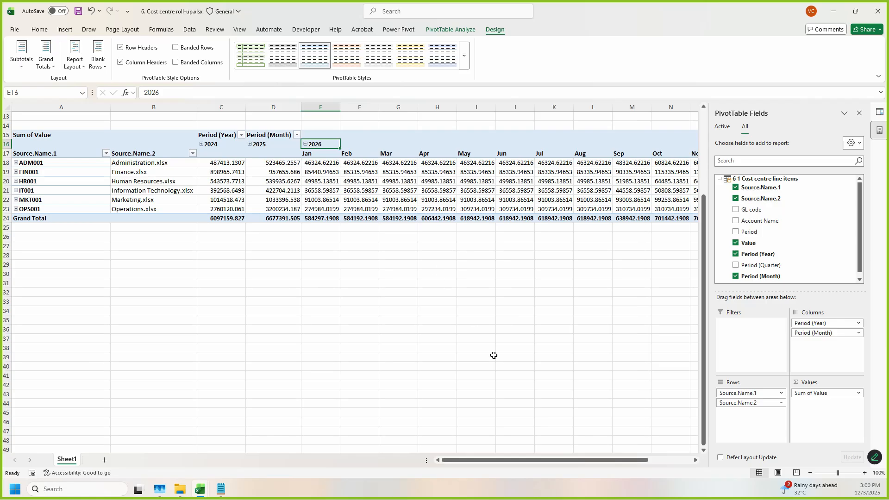
{"action": "left_click_drag", "start_coordinate": [580, 460], "coordinate": [654, 455]}
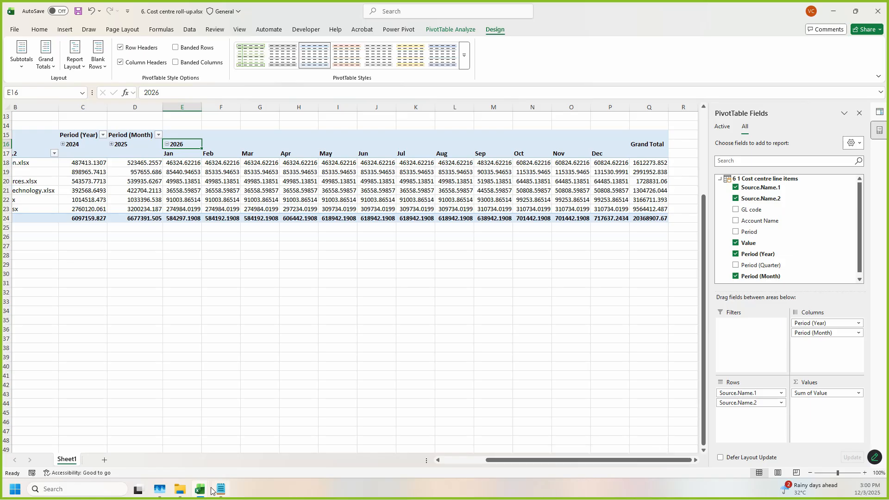
Step: Switch to the 4. Budgeted Headcount & Payroll workbook, examine the Basic Salaries year, month and Positions headings, and return to the roll-up workbook
{"action": "mouse_move", "coordinate": [204, 490]}
{"action": "left_click", "coordinate": [365, 440]}
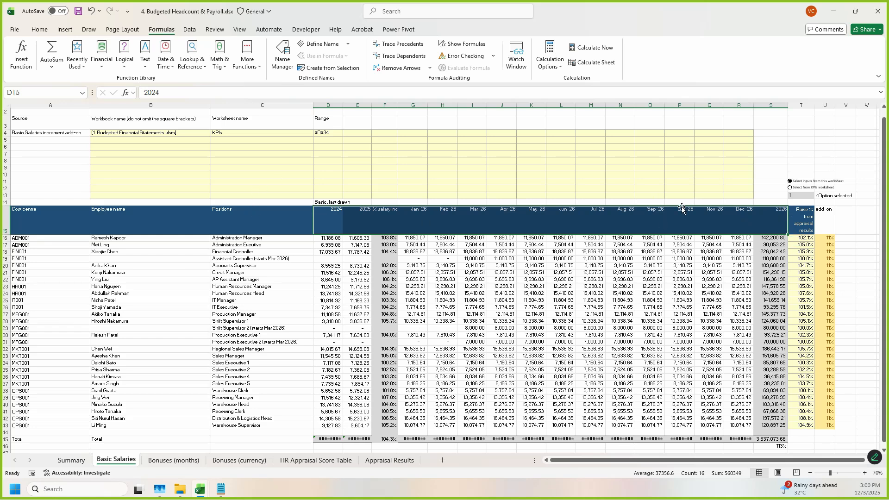
{"action": "left_click", "coordinate": [359, 222]}
{"action": "left_click", "coordinate": [385, 224]}
{"action": "left_click", "coordinate": [413, 224]}
{"action": "left_click", "coordinate": [446, 224]}
{"action": "left_click", "coordinate": [532, 222]}
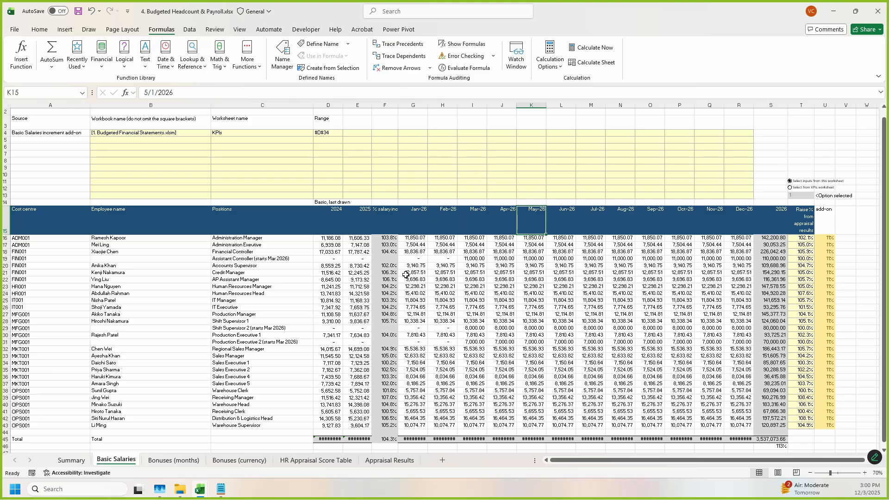
{"action": "left_click_drag", "start_coordinate": [256, 217], "coordinate": [249, 370]}
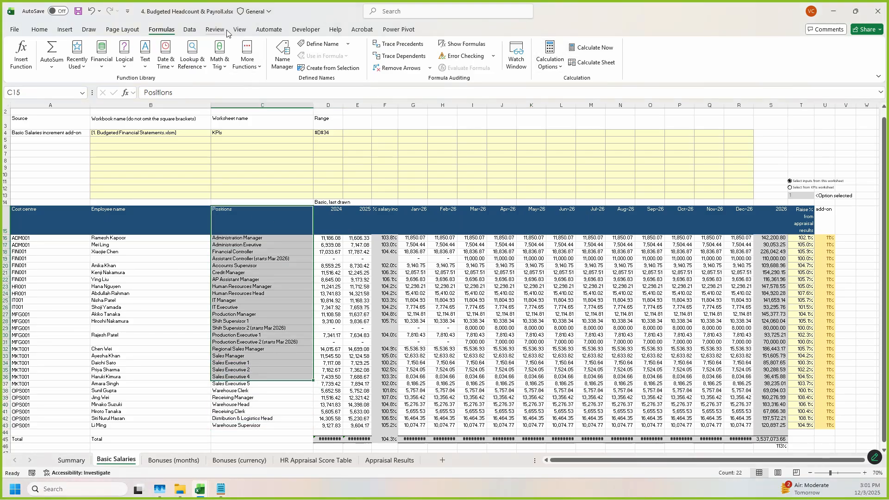
{"action": "left_click_drag", "start_coordinate": [597, 18], "coordinate": [594, 98]}
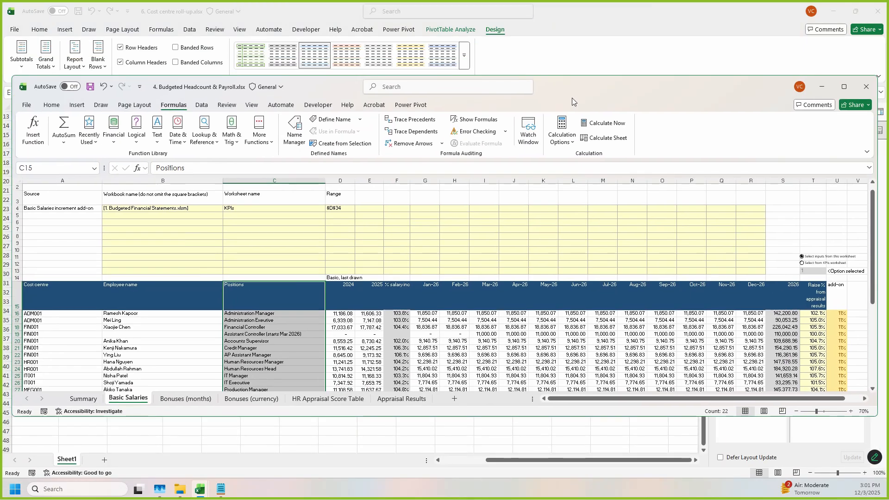
{"action": "left_click", "coordinate": [607, 42]}
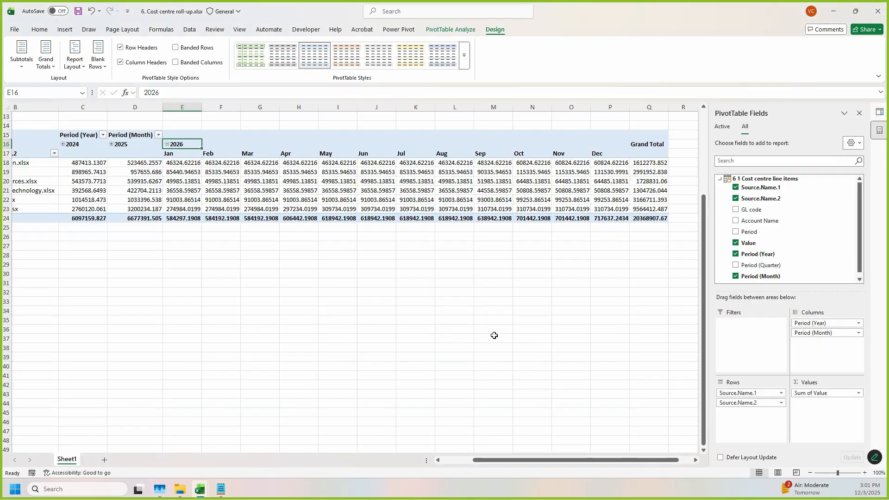
Step: Narrow column A, which holds the cost centre codes in the PivotTable, and review the report and the rows above it
{"action": "left_click_drag", "start_coordinate": [482, 460], "coordinate": [467, 459]}
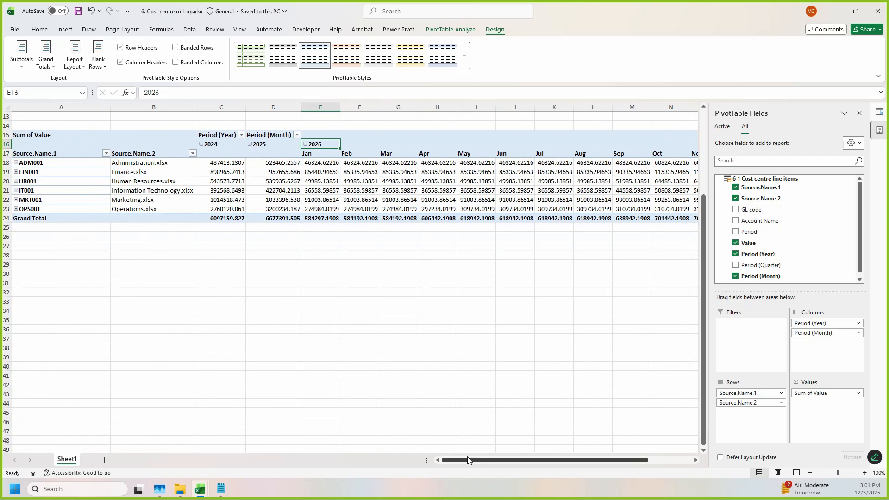
{"action": "left_click_drag", "start_coordinate": [115, 106], "coordinate": [67, 107]}
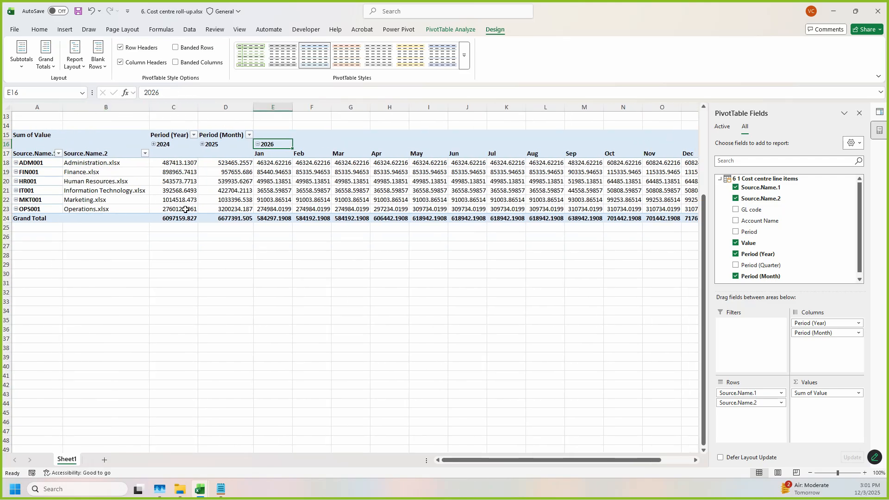
{"action": "scroll", "coordinate": [185, 209], "scroll_direction": "up", "scroll_amount": 2}
{"action": "scroll", "coordinate": [218, 211], "scroll_direction": "down", "scroll_amount": 3}
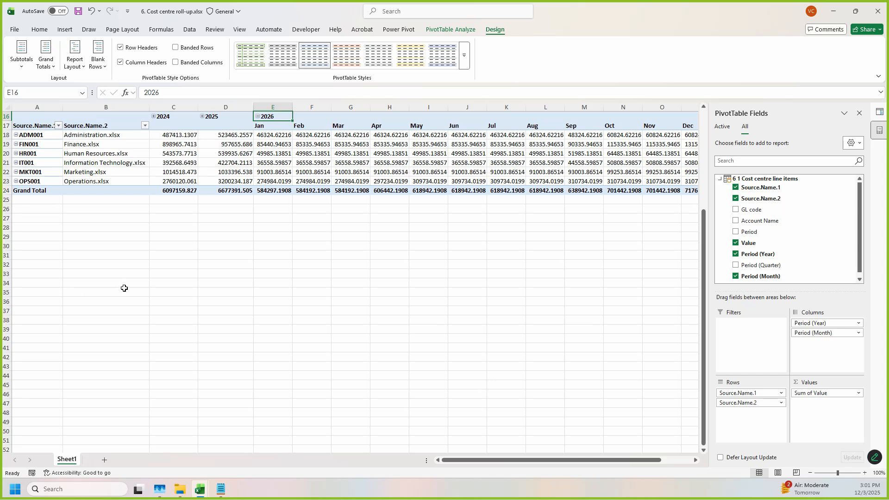
{"action": "scroll", "coordinate": [124, 288], "scroll_direction": "up", "scroll_amount": 3}
{"action": "scroll", "coordinate": [222, 297], "scroll_direction": "up", "scroll_amount": 2}
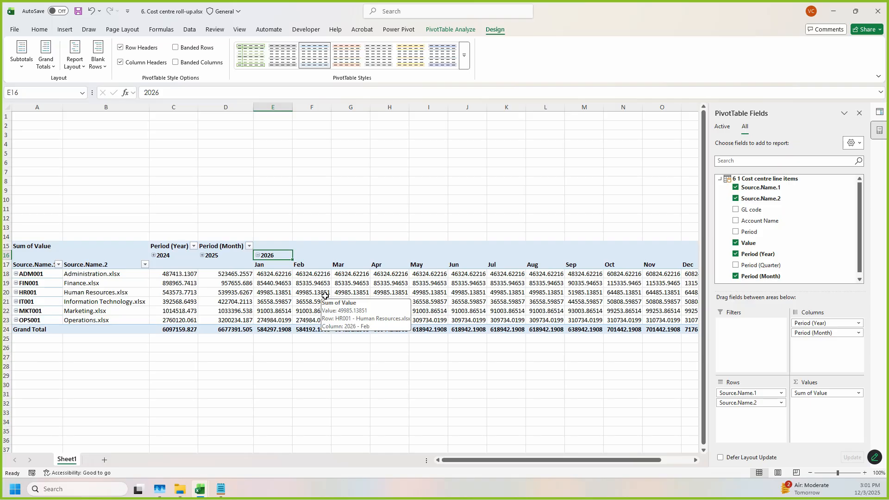
{"action": "scroll", "coordinate": [324, 297], "scroll_direction": "down", "scroll_amount": 2}
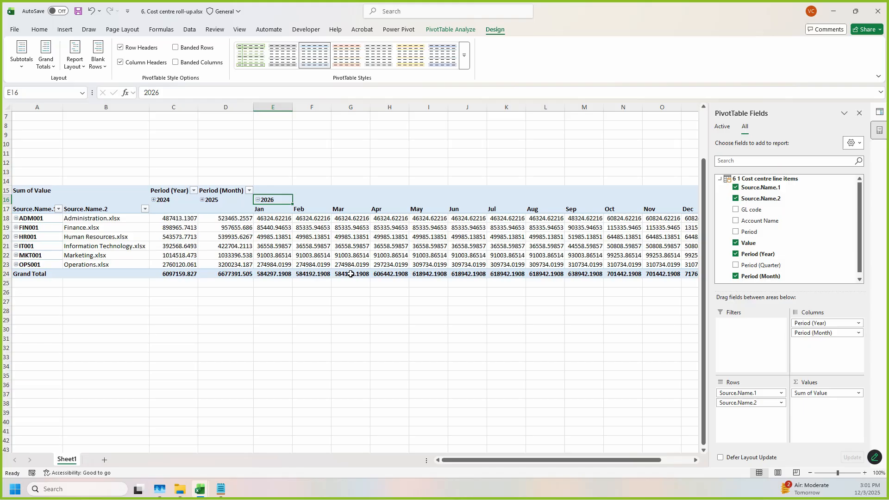
Step: Switch to 1. Budgeted Financial Statements.xlsm, examine the Operations Cost and Administrative Expenses rows in Profit & Loss Statement, and place its window over the roll-up workbook
{"action": "mouse_move", "coordinate": [200, 490]}
{"action": "left_click", "coordinate": [200, 387]}
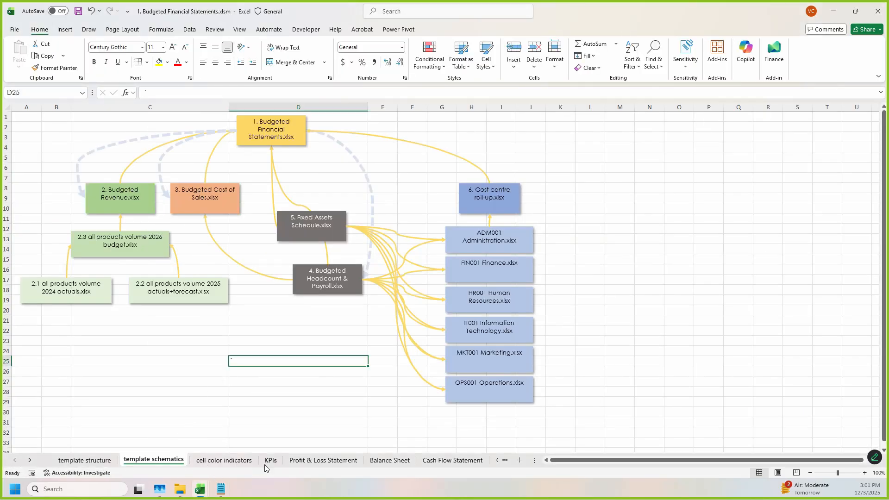
{"action": "left_click", "coordinate": [316, 463]}
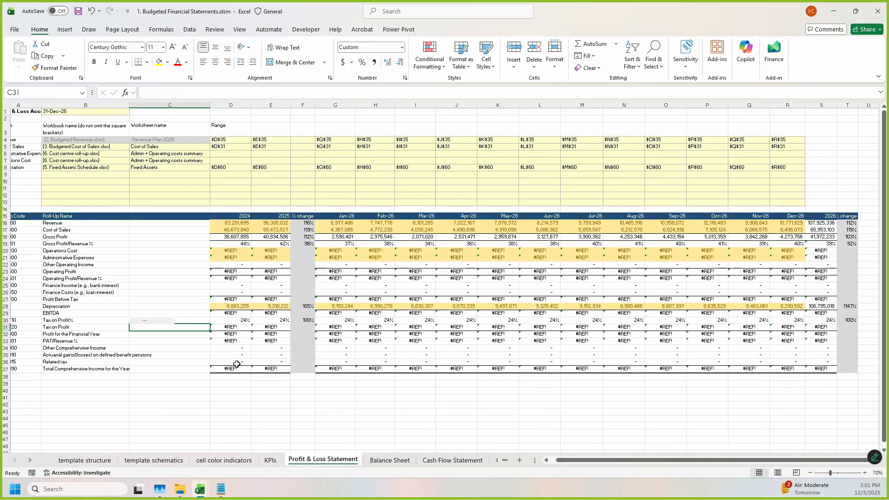
{"action": "scroll", "coordinate": [241, 335], "scroll_direction": "up", "scroll_amount": 2}
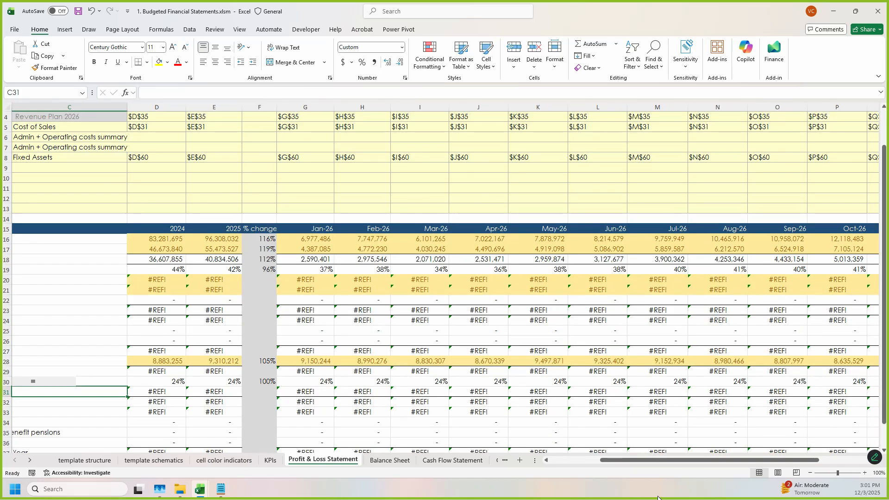
{"action": "left_click", "coordinate": [563, 464]}
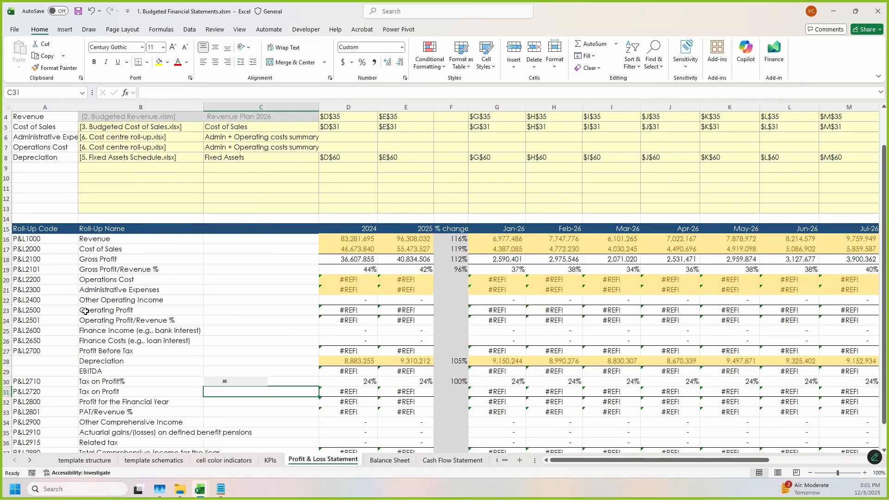
{"action": "left_click_drag", "start_coordinate": [371, 279], "coordinate": [143, 288]}
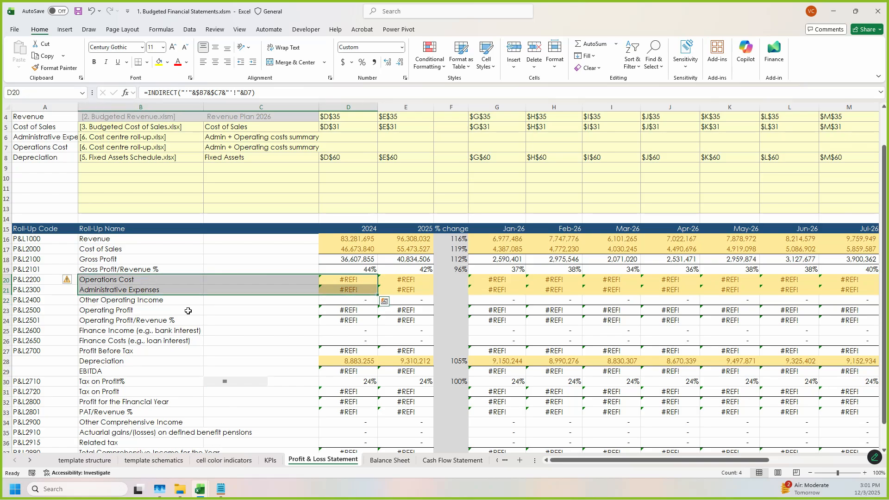
{"action": "left_click_drag", "start_coordinate": [33, 276], "coordinate": [362, 291]}
{"action": "left_click_drag", "start_coordinate": [561, 18], "coordinate": [722, 31]}
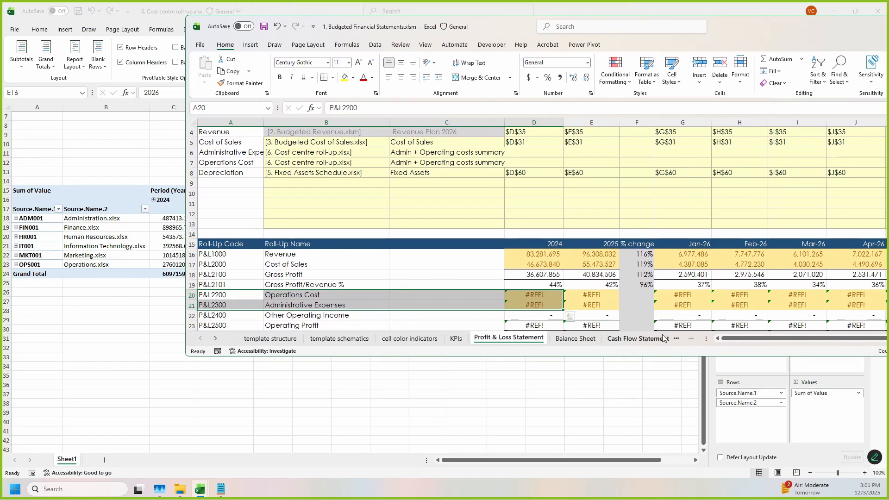
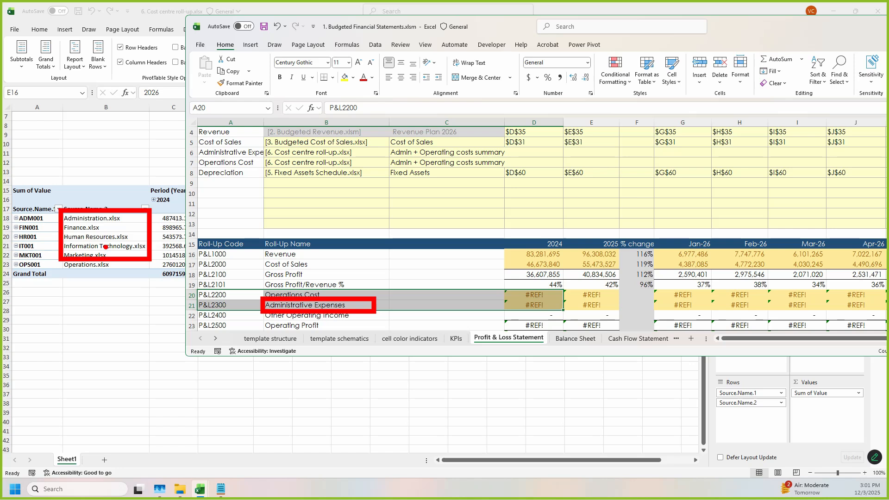
Step: Return to the 6. Cost centre roll-up workbook and turn off the PivotTable's grand totals for rows and columns
{"action": "key", "text": "Escape"}
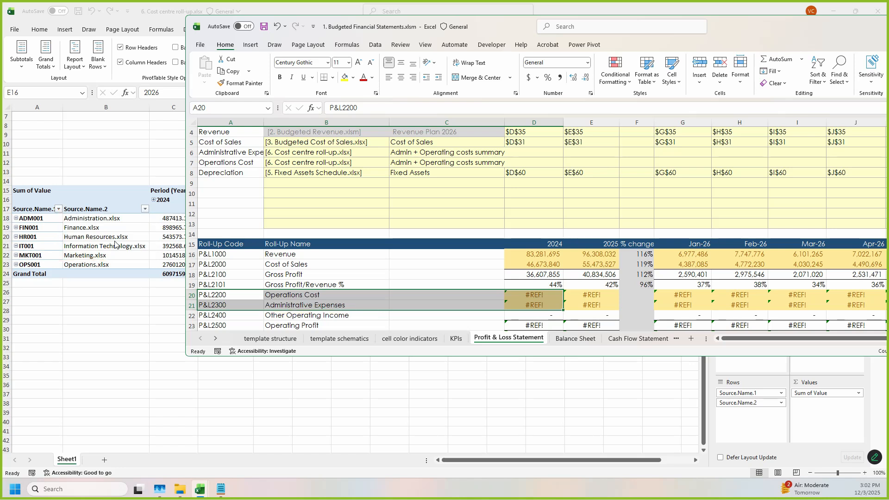
{"action": "key", "text": "alt+Tab"}
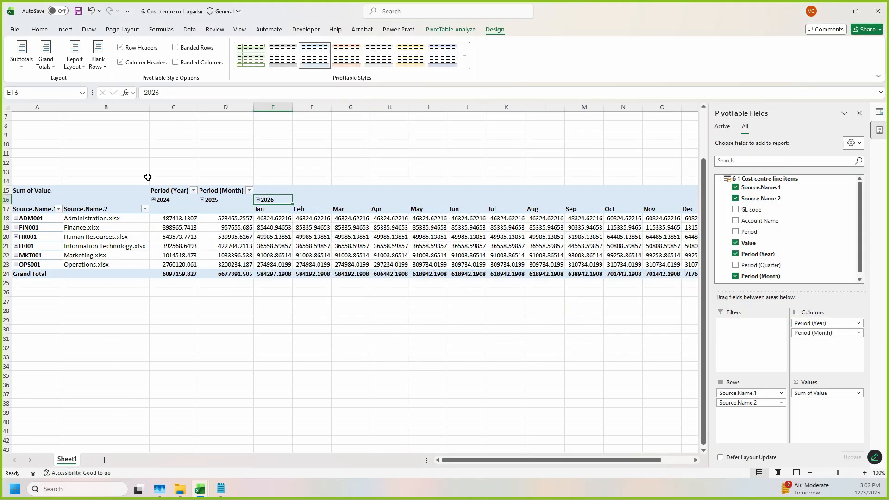
{"action": "left_click", "coordinate": [181, 248]}
{"action": "scroll", "coordinate": [397, 203], "scroll_direction": "down", "scroll_amount": 2}
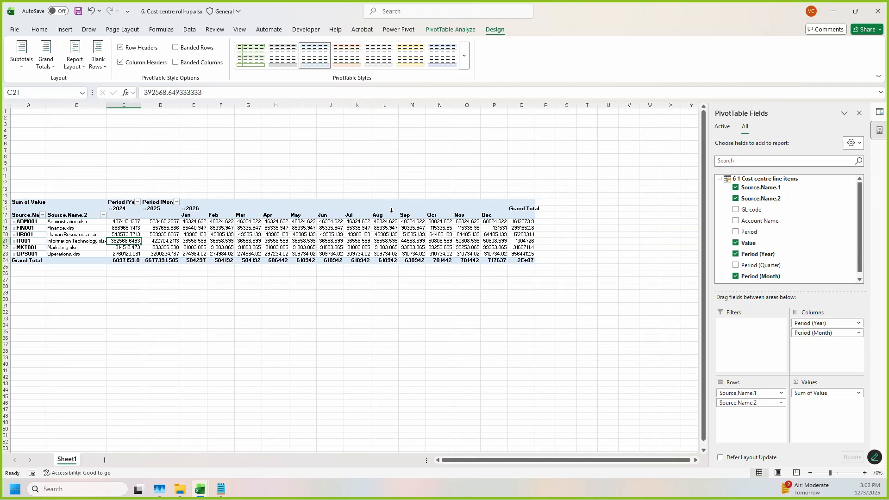
{"action": "left_click", "coordinate": [465, 242]}
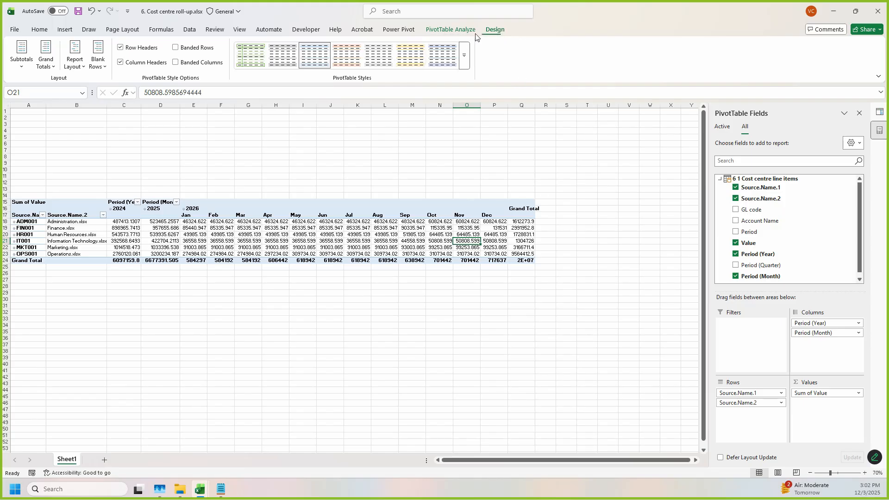
{"action": "left_click", "coordinate": [49, 64]}
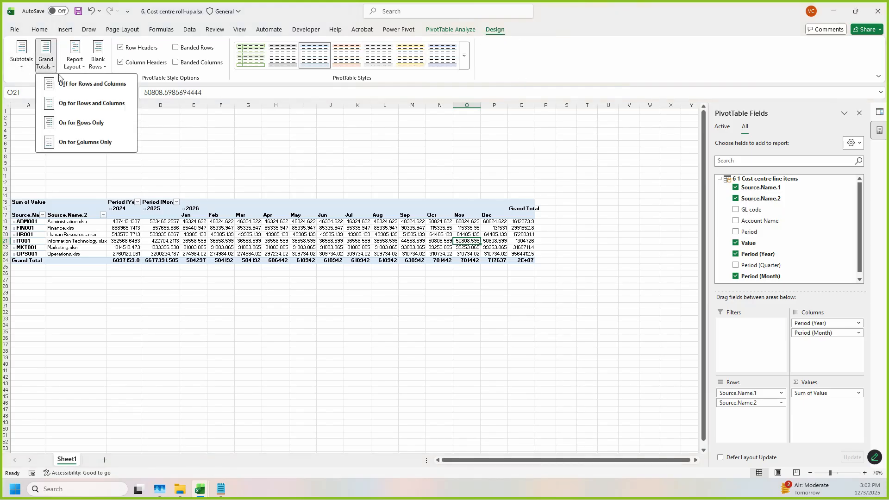
{"action": "left_click", "coordinate": [85, 86]}
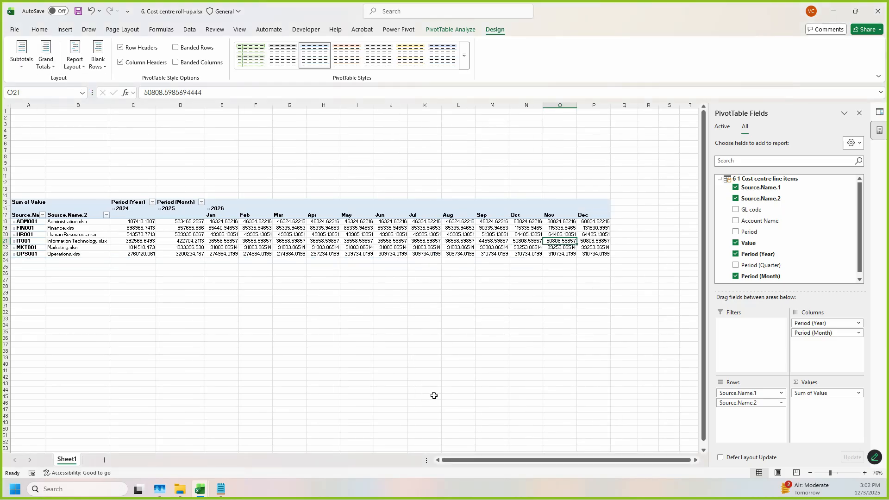
Step: Convert the PivotTable to cube formulas with the OLAP tools and close the Queries & Connections pane
{"action": "left_click", "coordinate": [207, 254]}
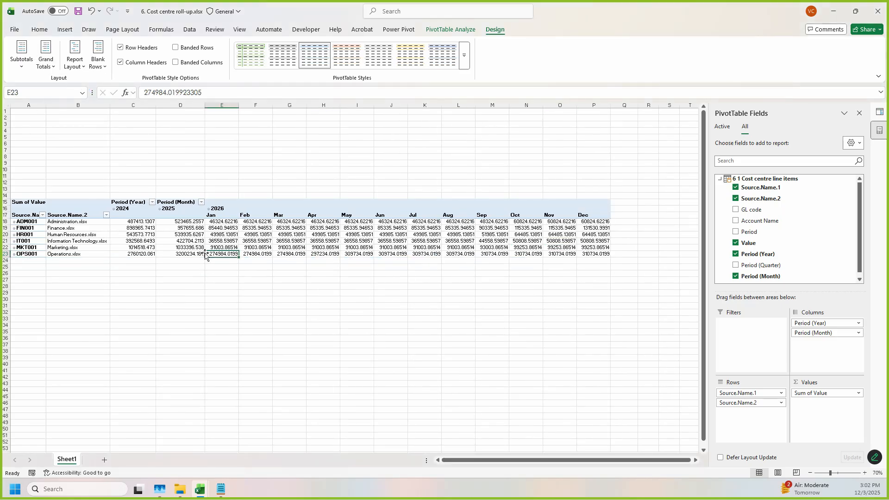
{"action": "left_click", "coordinate": [447, 29]}
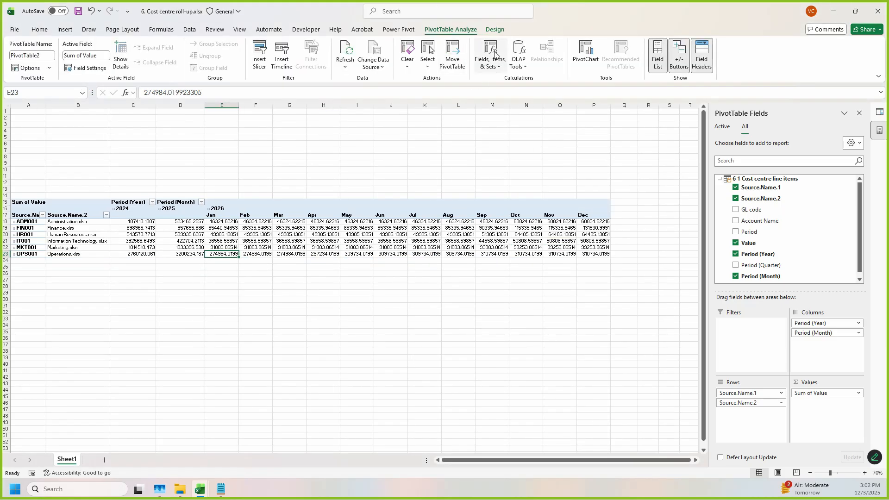
{"action": "left_click", "coordinate": [527, 68]}
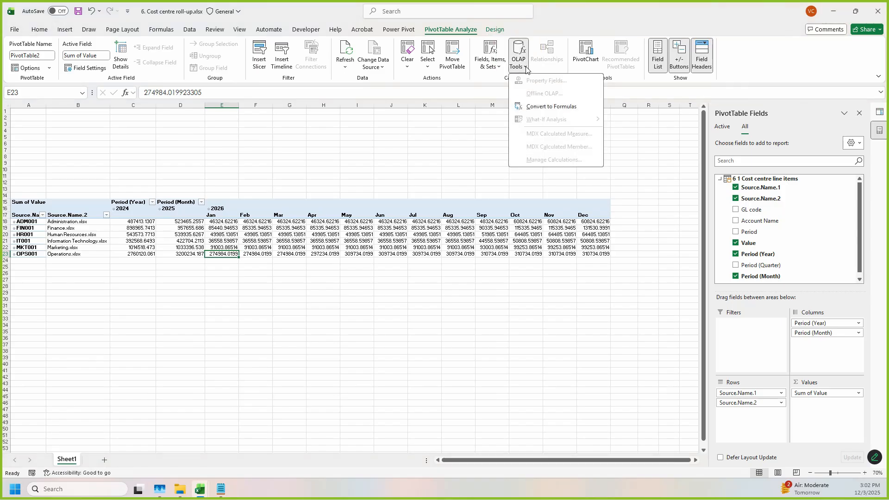
{"action": "left_click", "coordinate": [552, 107]}
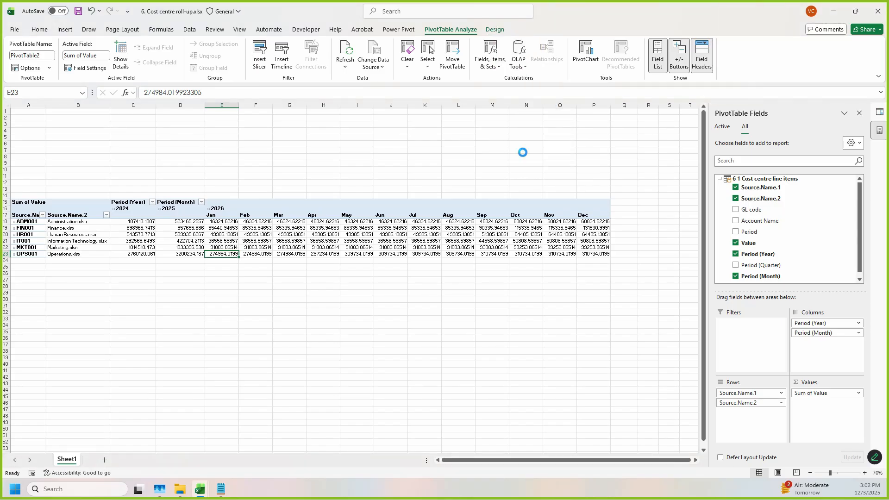
{"action": "scroll", "coordinate": [483, 418], "scroll_direction": "up", "scroll_amount": 1, "text": "ctrl"}
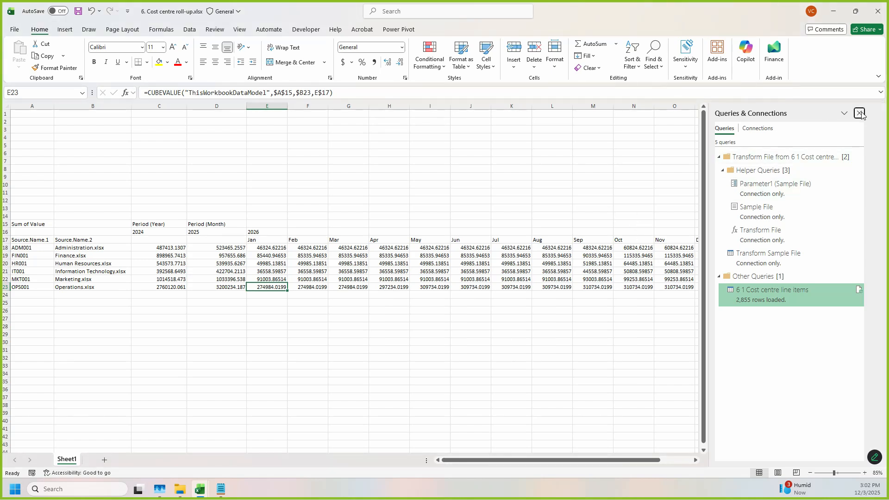
{"action": "left_click", "coordinate": [859, 113]}
Step: Apply the comma number style to the cost values in C18:P23
{"action": "left_click", "coordinate": [620, 364]}
{"action": "scroll", "coordinate": [371, 361], "scroll_direction": "up", "scroll_amount": 2, "text": "ctrl"}
{"action": "left_click_drag", "start_coordinate": [627, 462], "coordinate": [574, 459]}
{"action": "scroll", "coordinate": [250, 287], "scroll_direction": "down", "scroll_amount": 2}
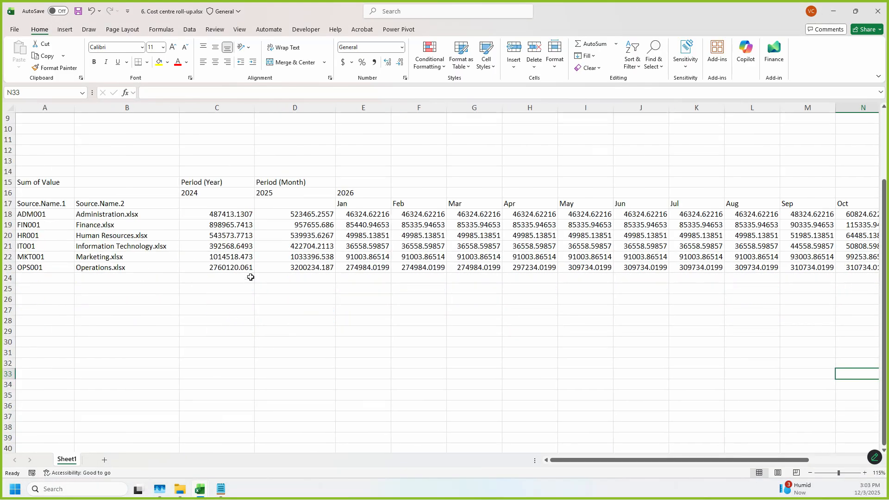
{"action": "left_click_drag", "start_coordinate": [227, 214], "coordinate": [249, 267]}
{"action": "key", "text": "ctrl+shift+Right"}
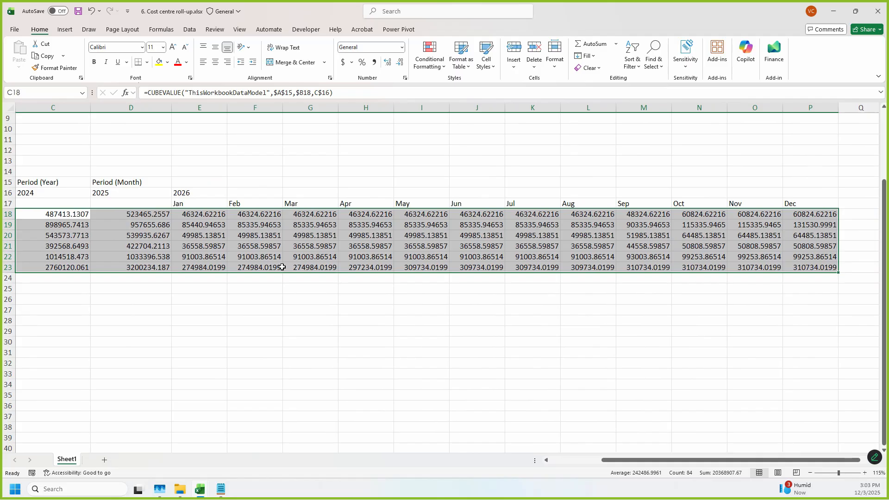
{"action": "left_click", "coordinate": [374, 62]}
{"action": "left_click", "coordinate": [341, 347]}
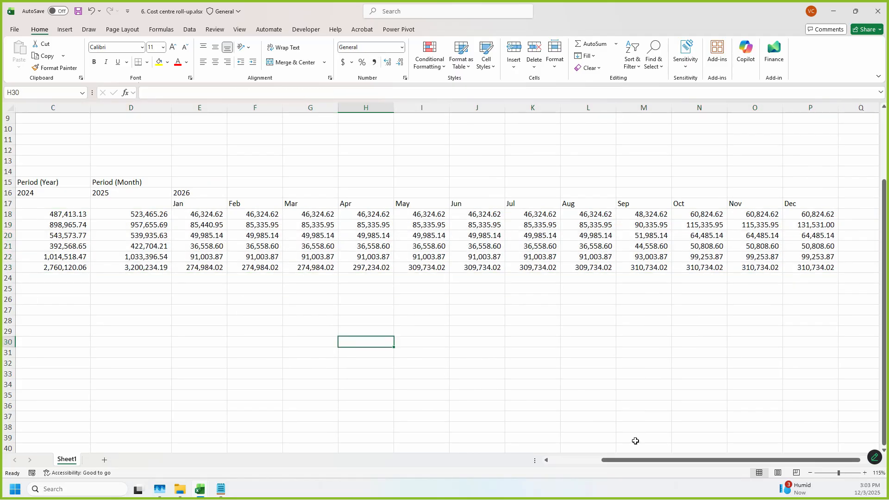
Step: Insert an empty row above the OPS001 Operations row, separating it from the five administrative cost centres
{"action": "left_click", "coordinate": [597, 463]}
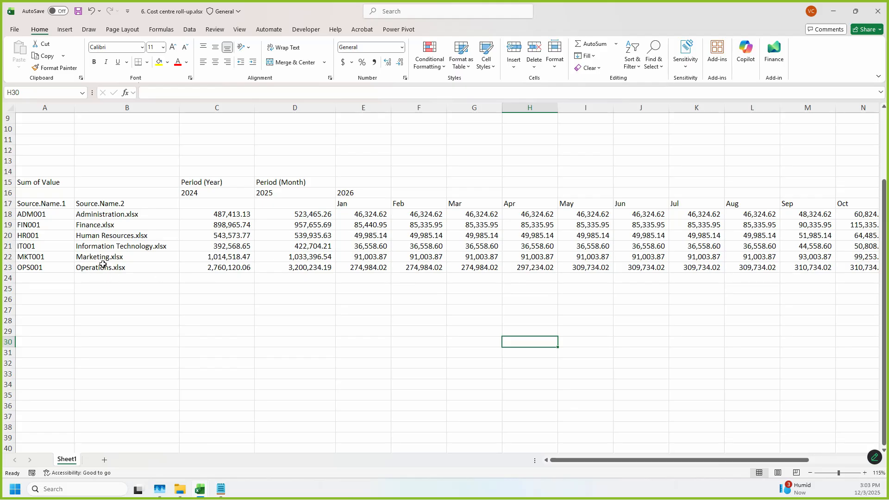
{"action": "left_click_drag", "start_coordinate": [228, 213], "coordinate": [228, 268]}
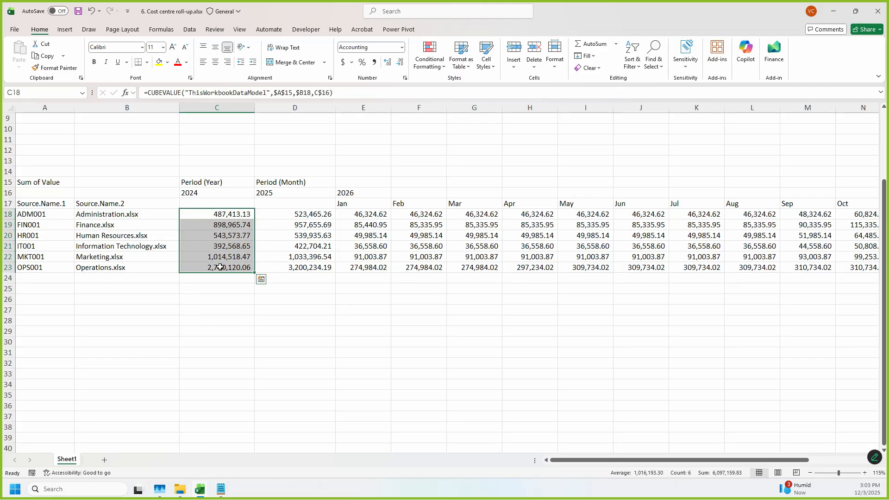
{"action": "left_click_drag", "start_coordinate": [112, 213], "coordinate": [127, 260]}
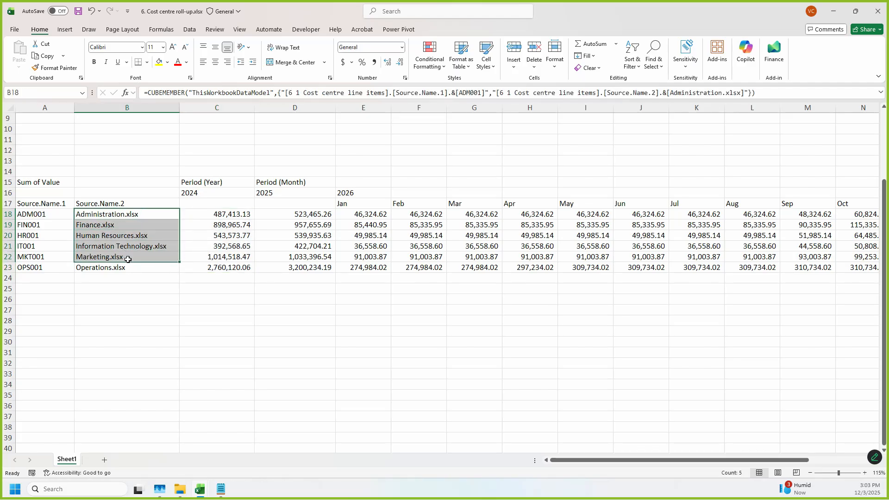
{"action": "left_click", "coordinate": [8, 268]}
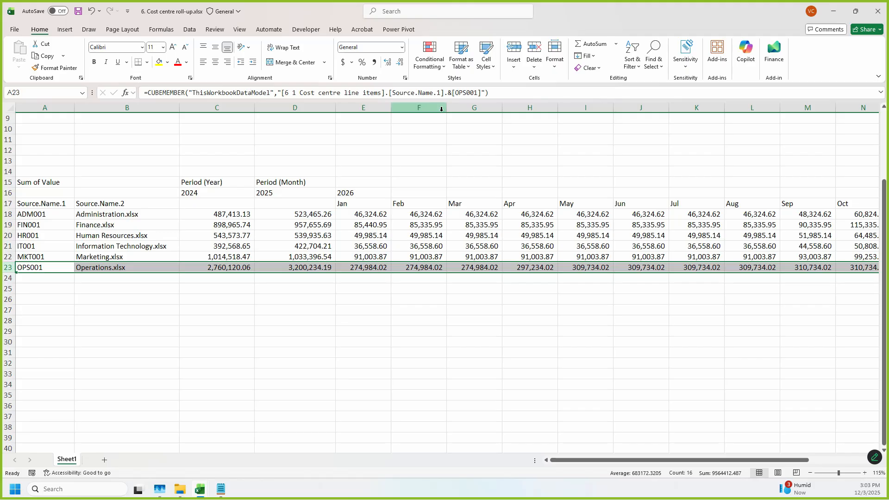
{"action": "key", "text": "ctrl+shift+plus"}
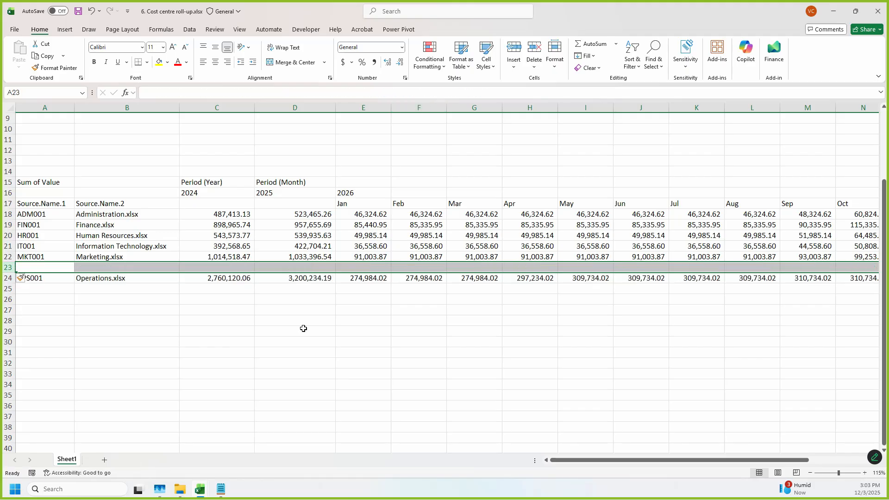
Step: Add a bold =SUM(C18:C22) subtotal in C23 and copy it across the row to the December column P
{"action": "left_click", "coordinate": [230, 268]}
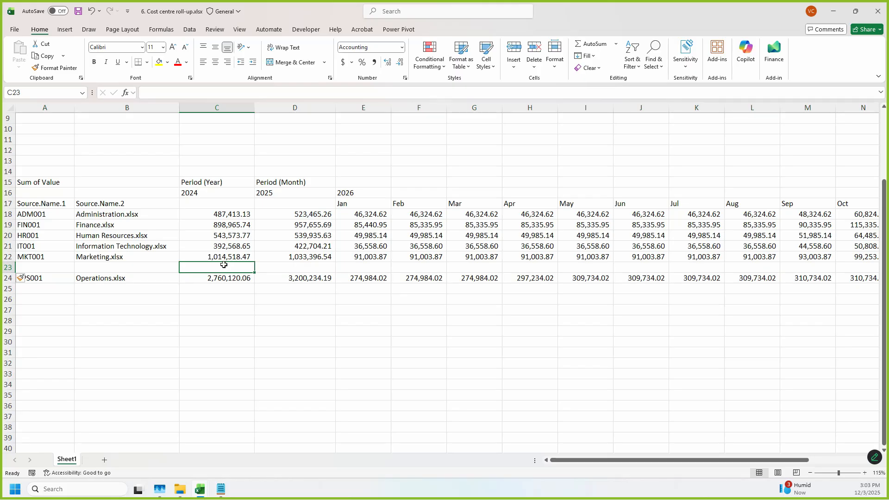
{"action": "key", "text": "alt+equal"}
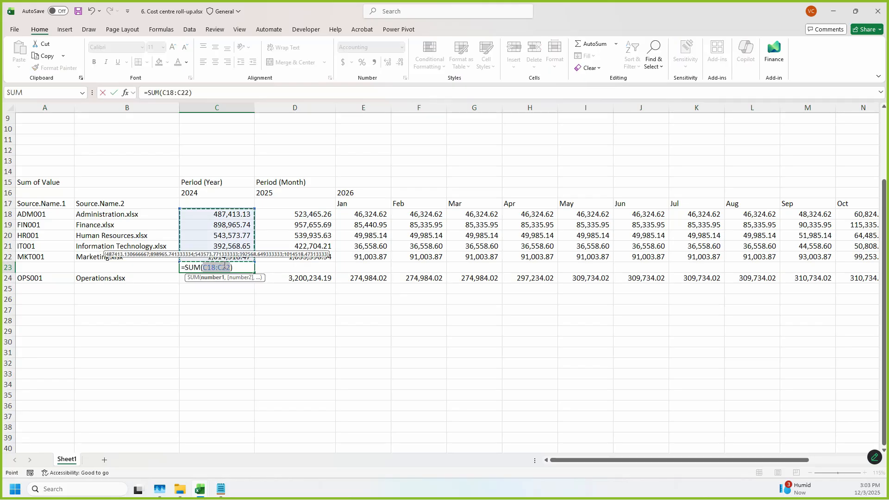
{"action": "key", "text": "Return"}
{"action": "key", "text": "Up"}
{"action": "key", "text": "ctrl+b"}
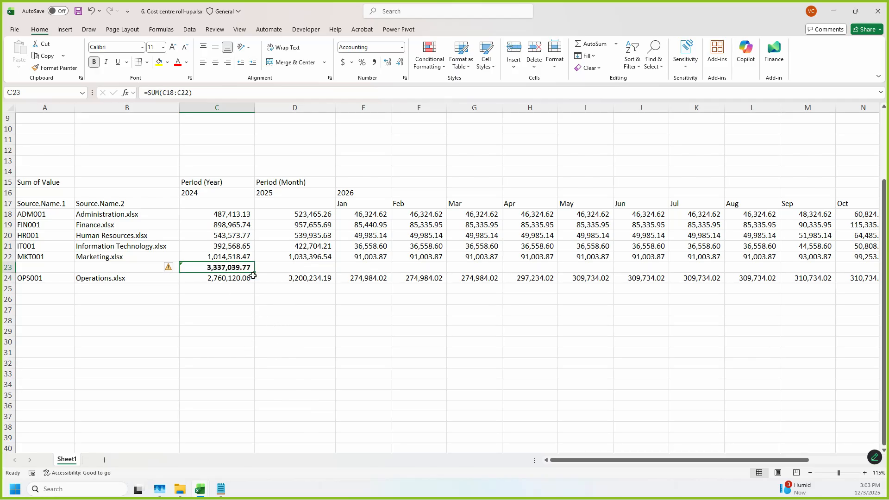
{"action": "left_click_drag", "start_coordinate": [255, 273], "coordinate": [720, 345]}
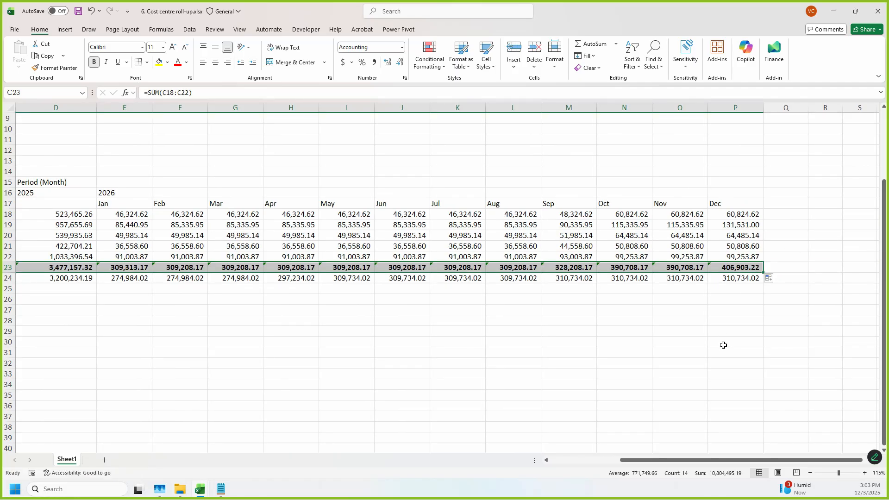
Step: Total the 2026 months of the Administration row in Q18 with a bold =SUM(E18:P18) and fit the column width
{"action": "left_click", "coordinate": [794, 216]}
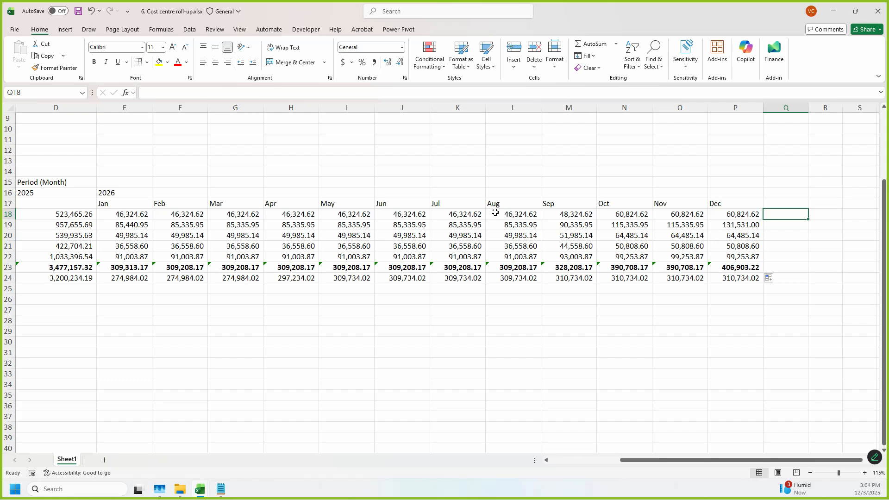
{"action": "key", "text": "alt+equal"}
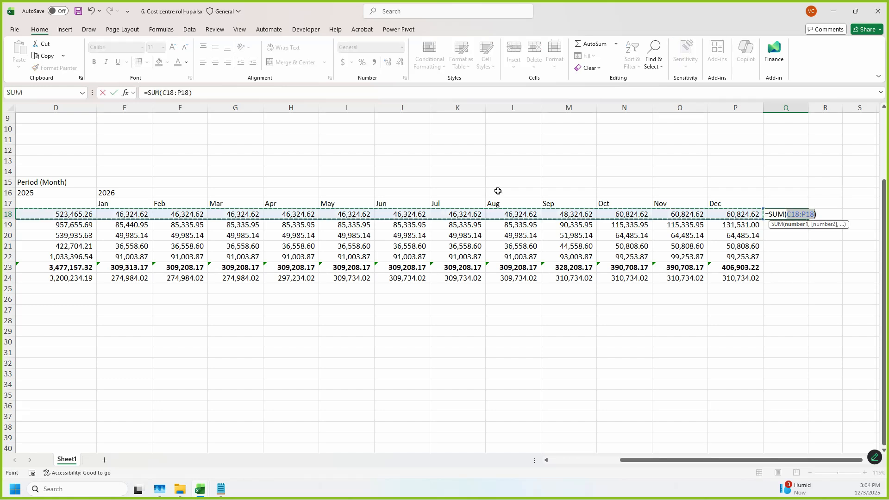
{"action": "left_click_drag", "start_coordinate": [120, 218], "coordinate": [718, 214]}
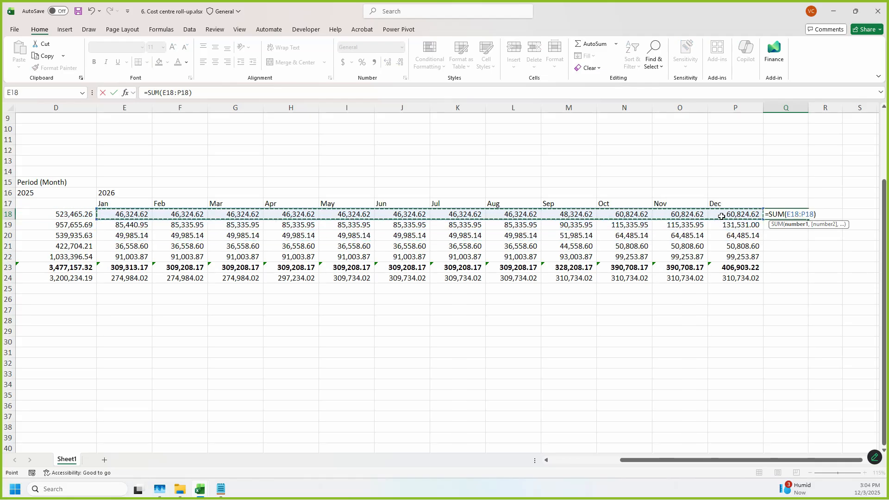
{"action": "key", "text": "ctrl+Return"}
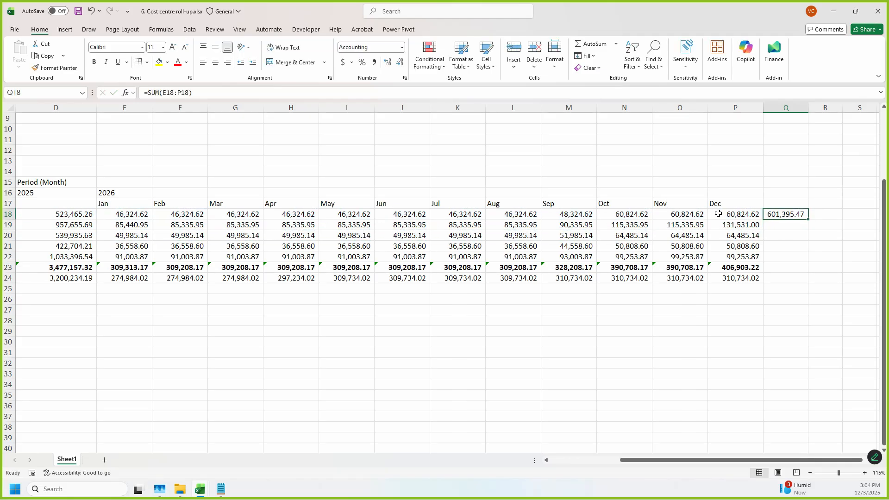
{"action": "key", "text": "ctrl+b"}
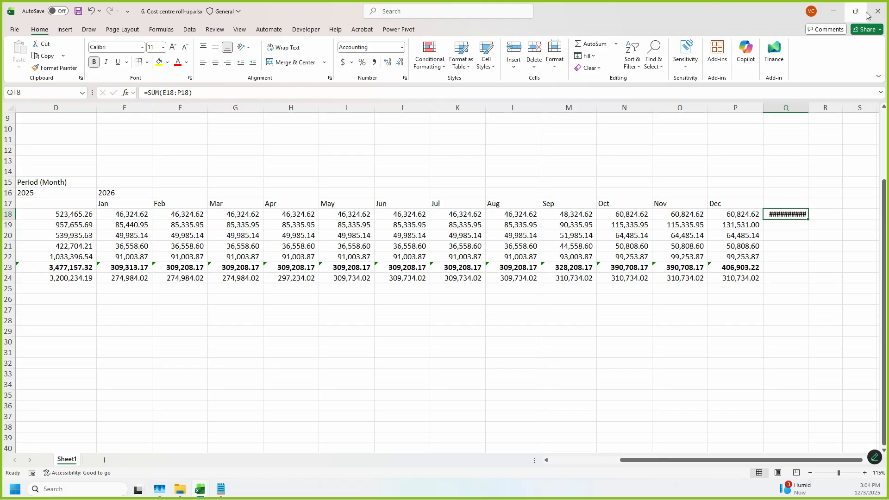
{"action": "double_click", "coordinate": [811, 108]}
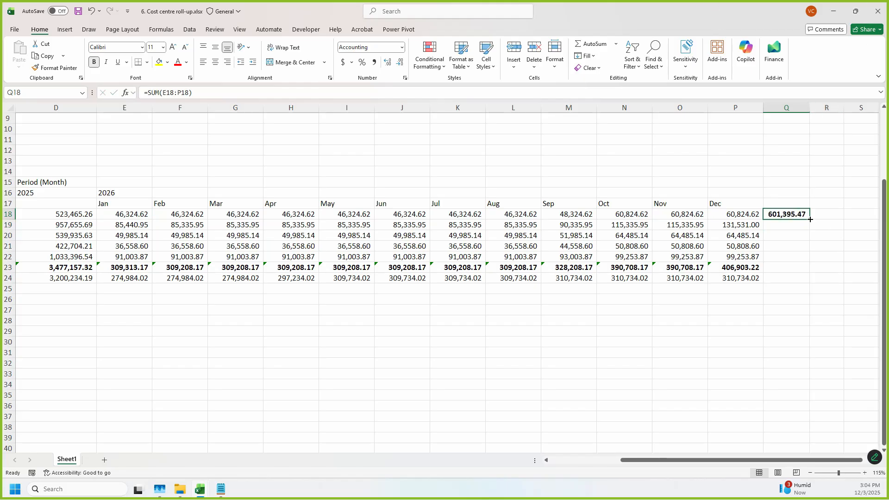
Step: Copy the 2026 total from Q18 down to Q24 and fit column Q to its contents
{"action": "left_click_drag", "start_coordinate": [810, 219], "coordinate": [811, 283]}
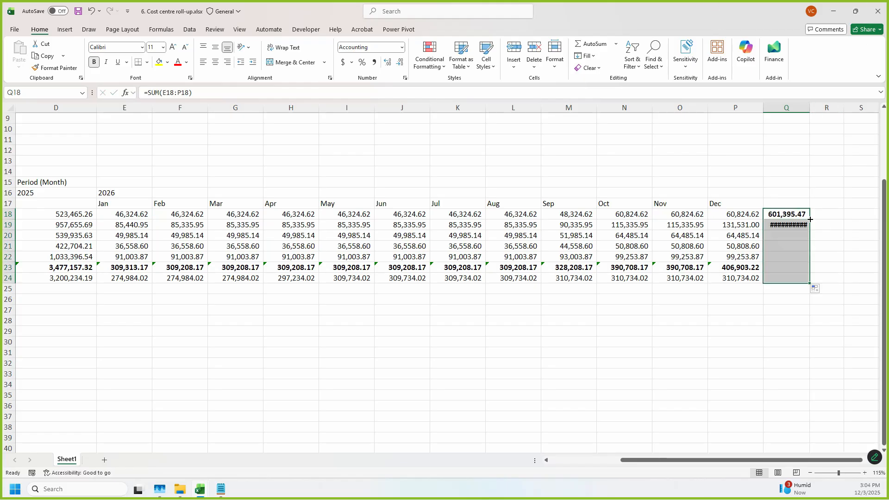
{"action": "double_click", "coordinate": [812, 107]}
{"action": "left_click", "coordinate": [842, 383]}
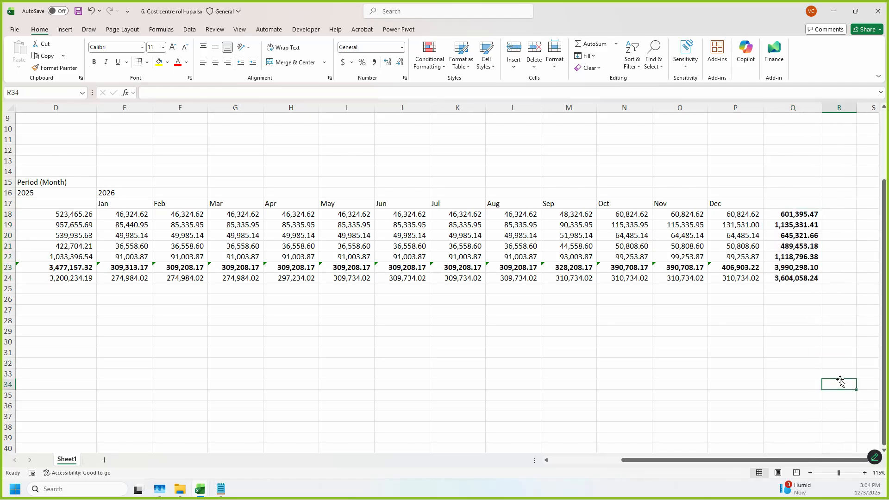
Step: Label the administrative subtotal row in B23 as Total Administrative Expenses
{"action": "left_click_drag", "start_coordinate": [762, 460], "coordinate": [462, 463]}
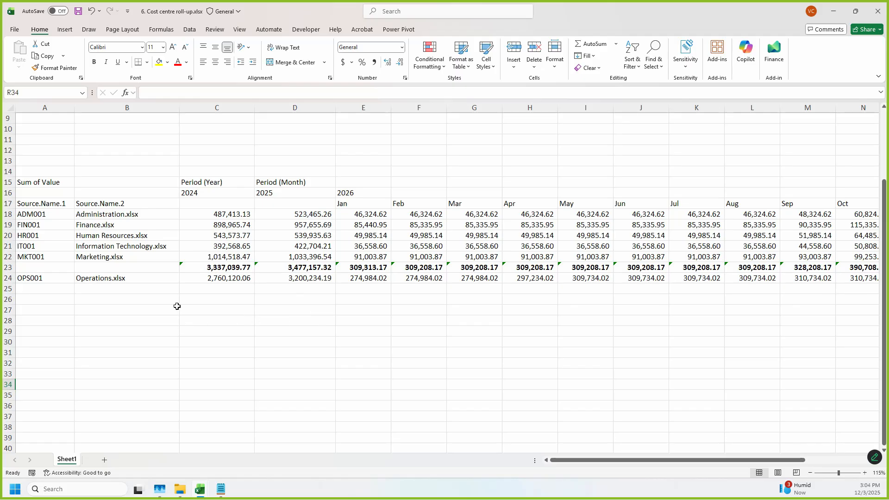
{"action": "left_click", "coordinate": [138, 266]}
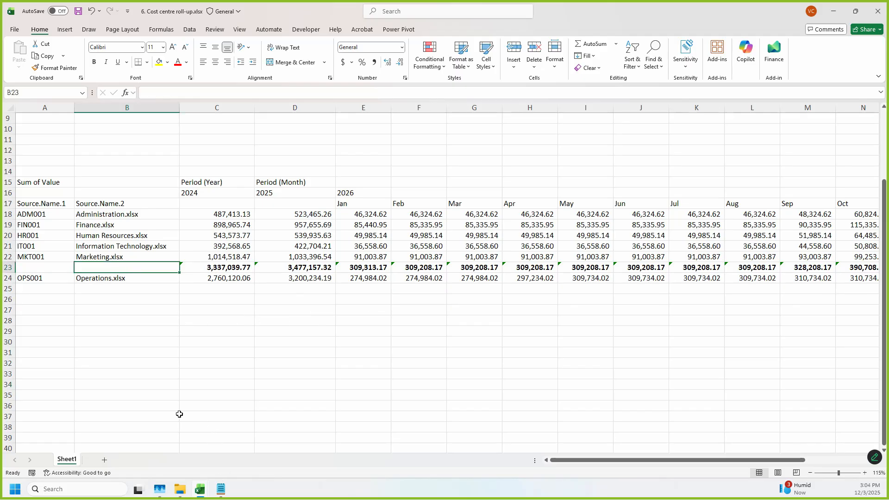
{"action": "type", "text": "To"}
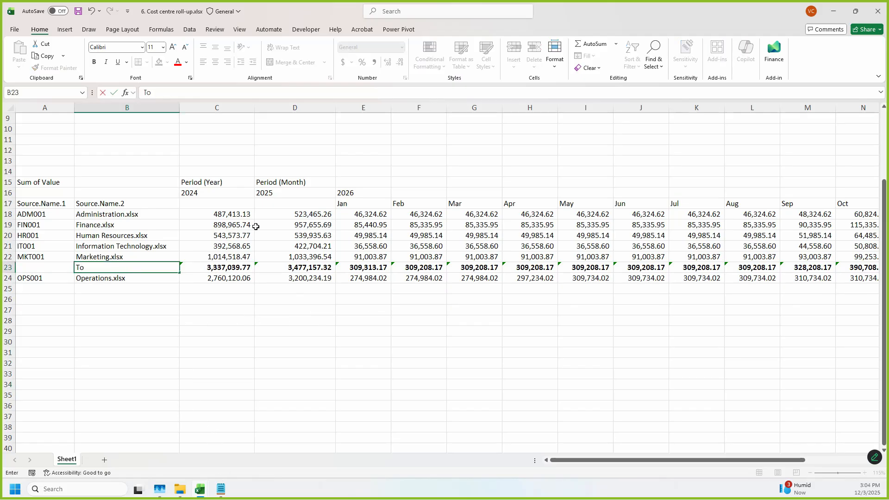
{"action": "type", "text": "tal Administrativ"}
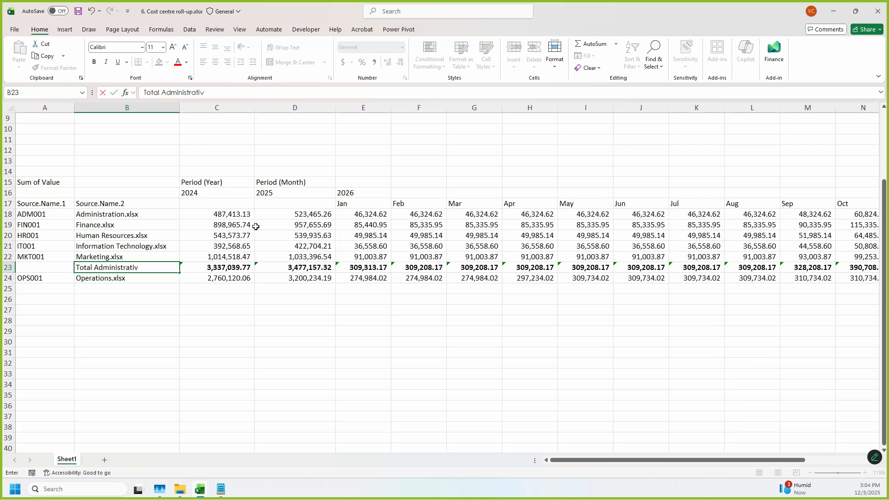
{"action": "type", "text": "e Expenses"}
{"action": "key", "text": "Return"}
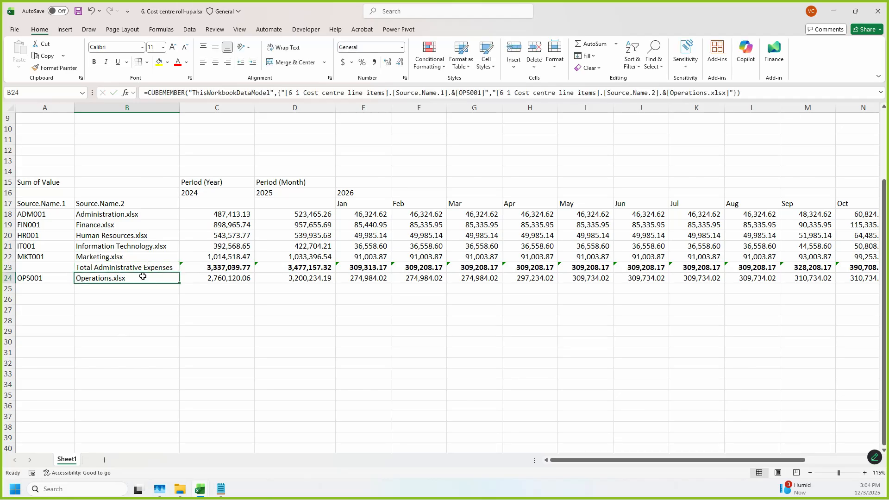
Step: Enter the bold formula =+C24+C23 in C25 to add the Operations cost to the administrative subtotal
{"action": "left_click", "coordinate": [217, 288]}
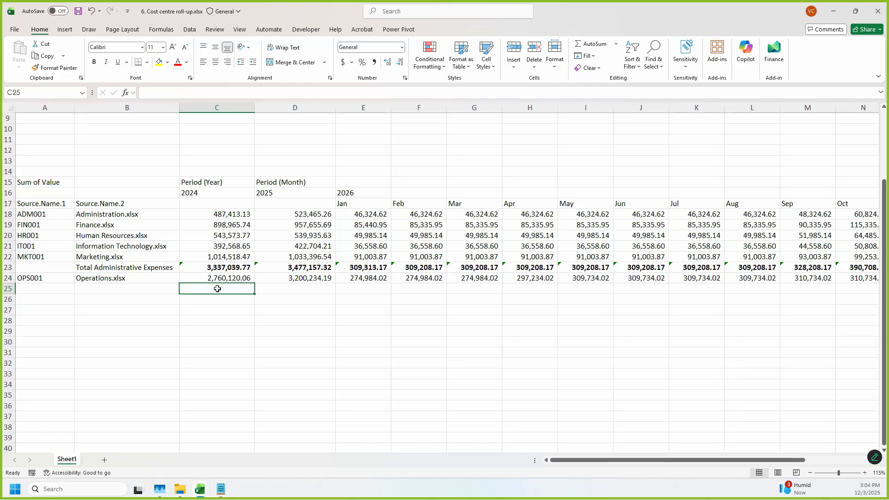
{"action": "type", "text": "+"}
{"action": "left_click", "coordinate": [216, 278]}
{"action": "type", "text": "+"}
{"action": "left_click", "coordinate": [231, 267]}
{"action": "key", "text": "Return"}
{"action": "left_click", "coordinate": [206, 287]}
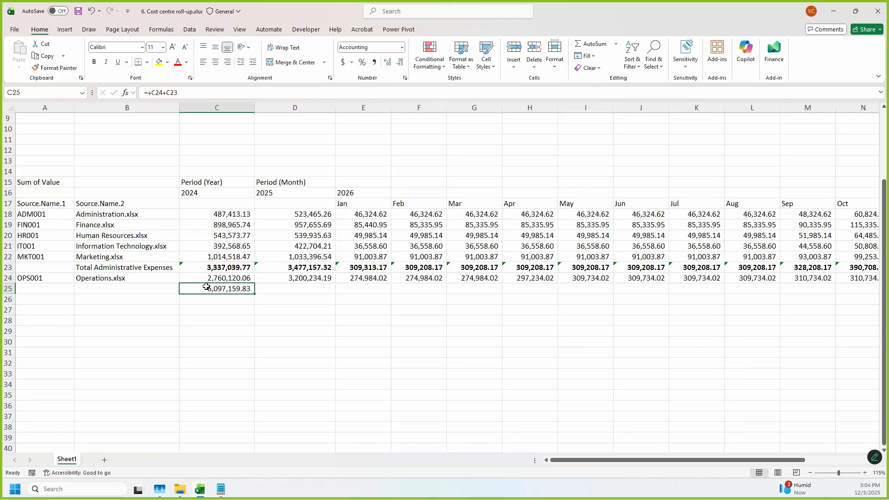
{"action": "key", "text": "ctrl+b"}
Step: Label the combined total row in B25 as Total Overheads
{"action": "key", "text": "Left"}
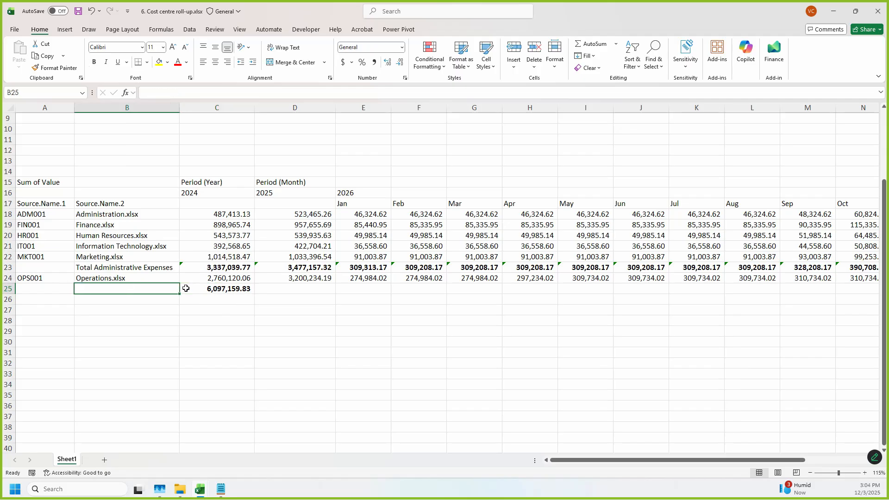
{"action": "type", "text": "Total Over heads"}
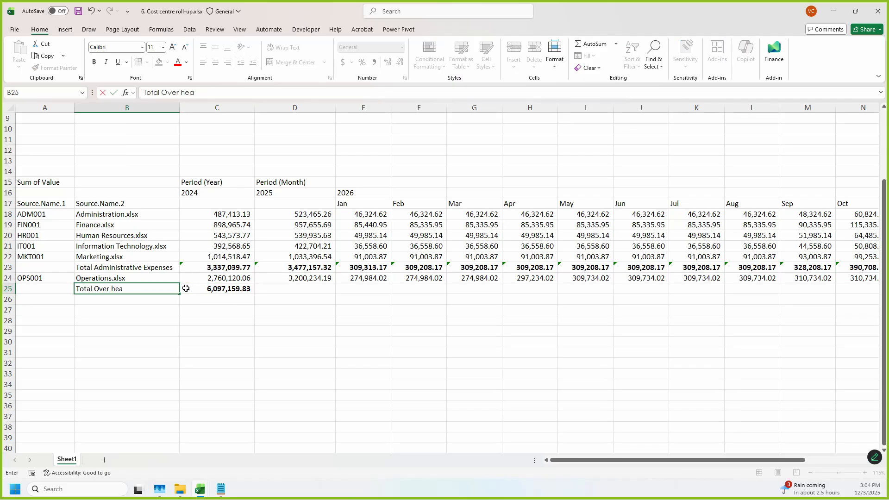
{"action": "key", "text": "BackSpace"}
{"action": "key", "text": "BackSpace"}
{"action": "key", "text": "BackSpace"}
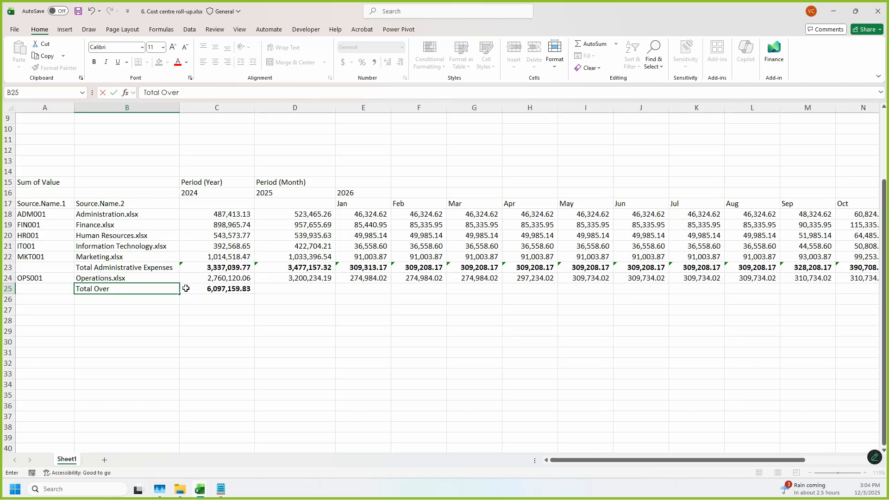
{"action": "type", "text": "heads"}
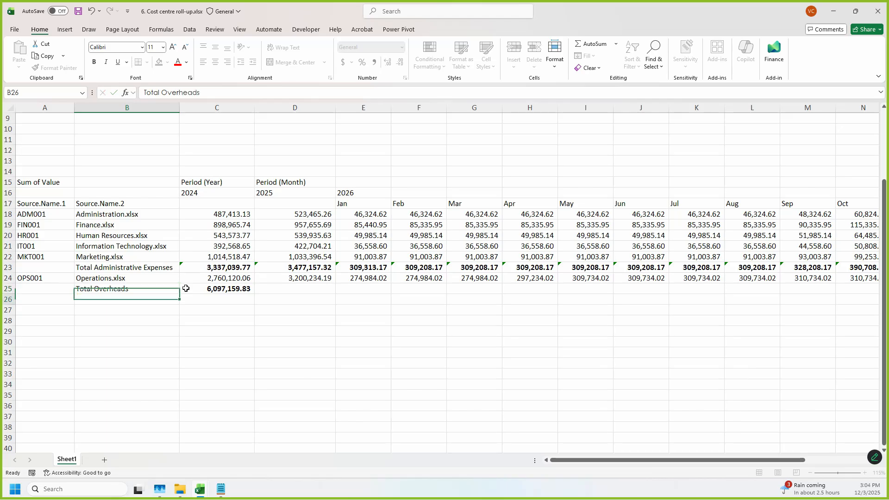
{"action": "key", "text": "Return"}
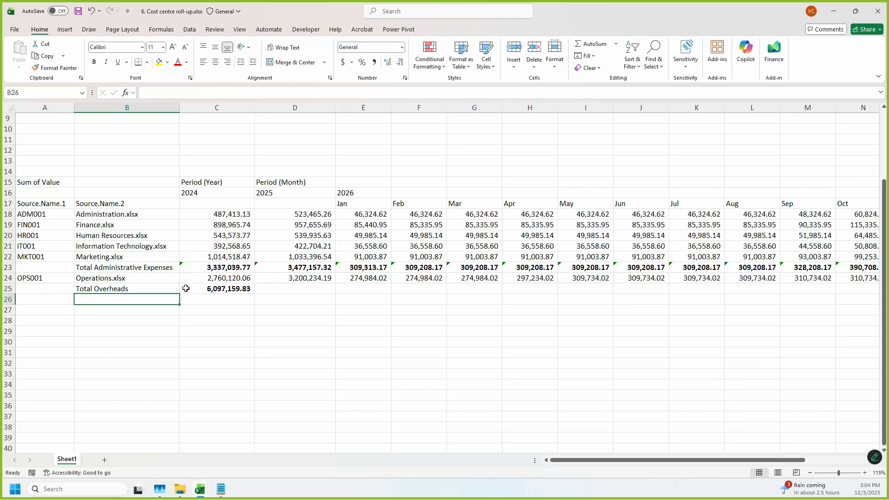
Step: Copy the Total Overheads formula from C25 across the row to the 2026 total in column Q
{"action": "left_click", "coordinate": [235, 289]}
{"action": "key", "text": "ctrl+c"}
{"action": "left_click_drag", "start_coordinate": [256, 294], "coordinate": [786, 289]}
{"action": "left_click", "coordinate": [794, 319]}
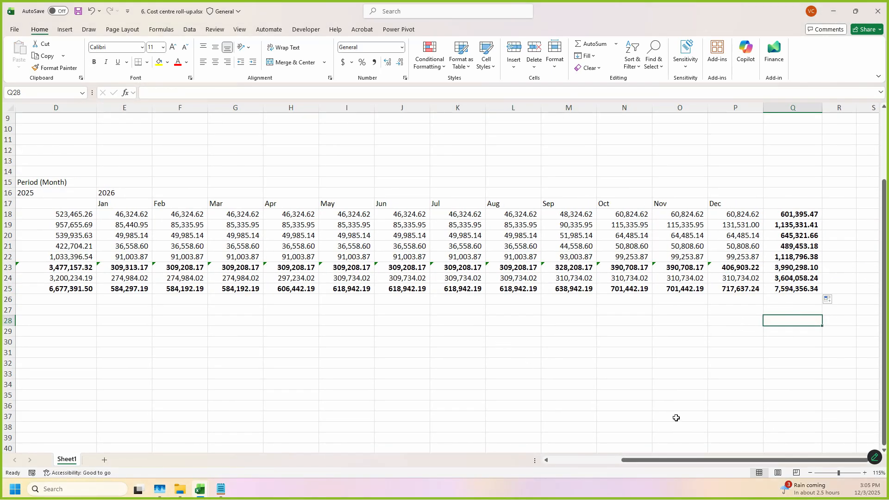
Step: Check the completed roll-up table from Administration to Total Overheads and save the workbook
{"action": "left_click_drag", "start_coordinate": [632, 461], "coordinate": [557, 460]}
{"action": "scroll", "coordinate": [211, 348], "scroll_direction": "up", "scroll_amount": 1}
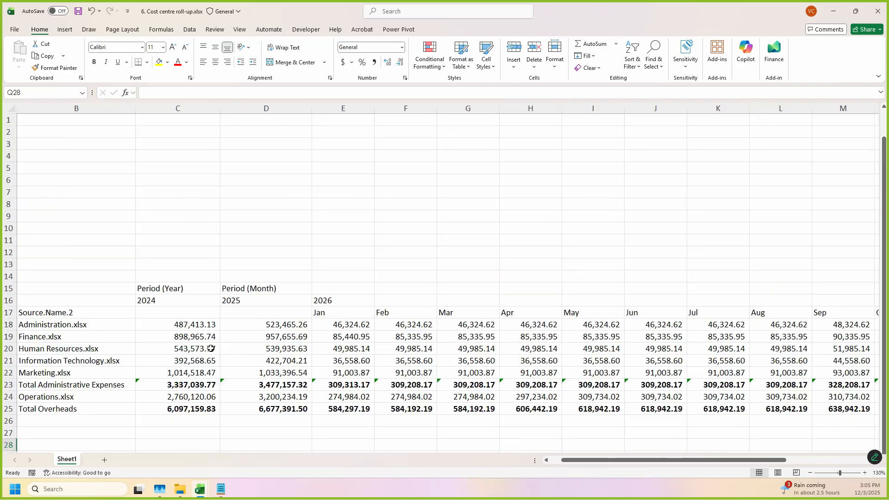
{"action": "scroll", "coordinate": [294, 369], "scroll_direction": "down", "scroll_amount": 2}
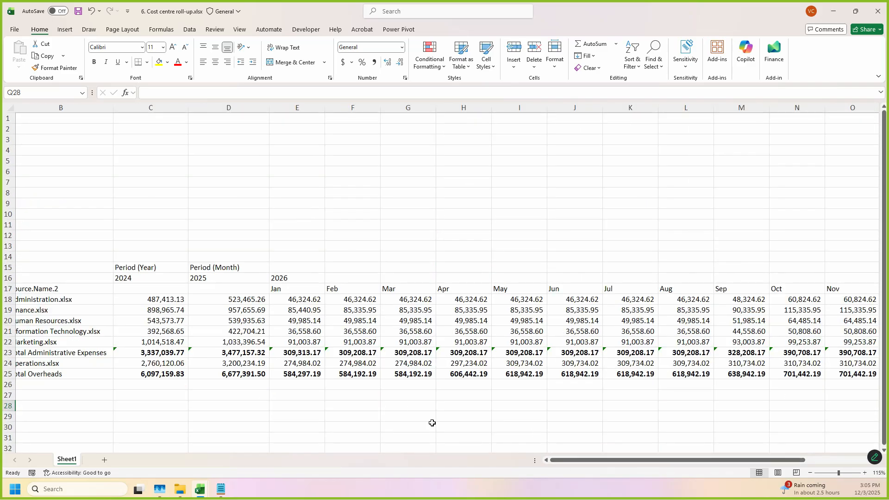
{"action": "scroll", "coordinate": [432, 421], "scroll_direction": "left", "scroll_amount": 1}
{"action": "scroll", "coordinate": [426, 407], "scroll_direction": "down", "scroll_amount": 3}
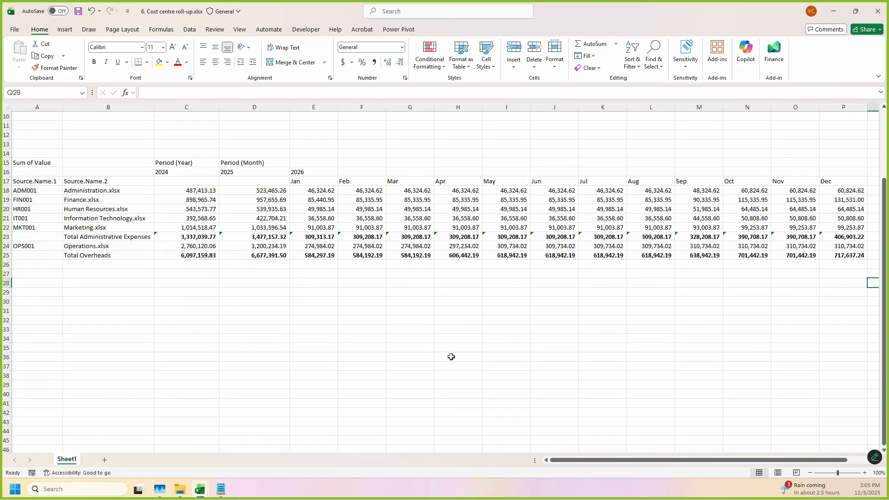
{"action": "key", "text": "ctrl+s"}
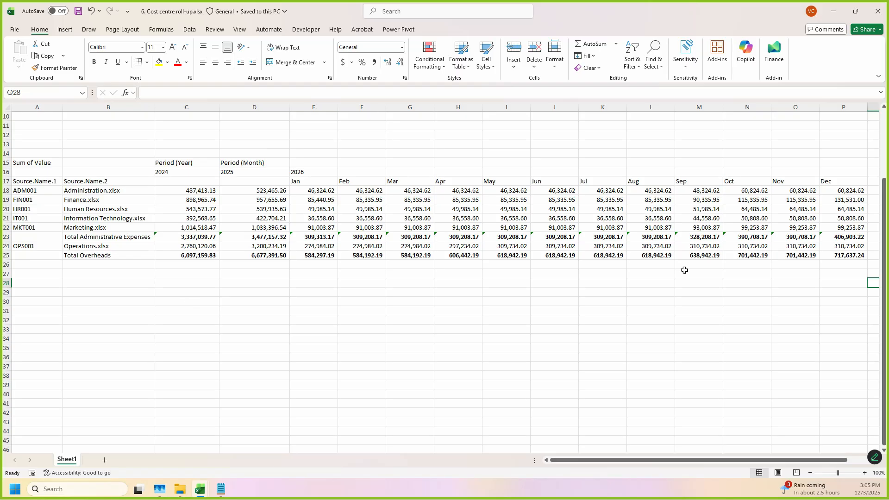
Step: Switch to 1. Budgeted Financial Statements.xlsm and examine the Profit & Loss Statement's Operations Cost and Administrative Expenses formulas and their range cells
{"action": "left_click", "coordinate": [206, 494]}
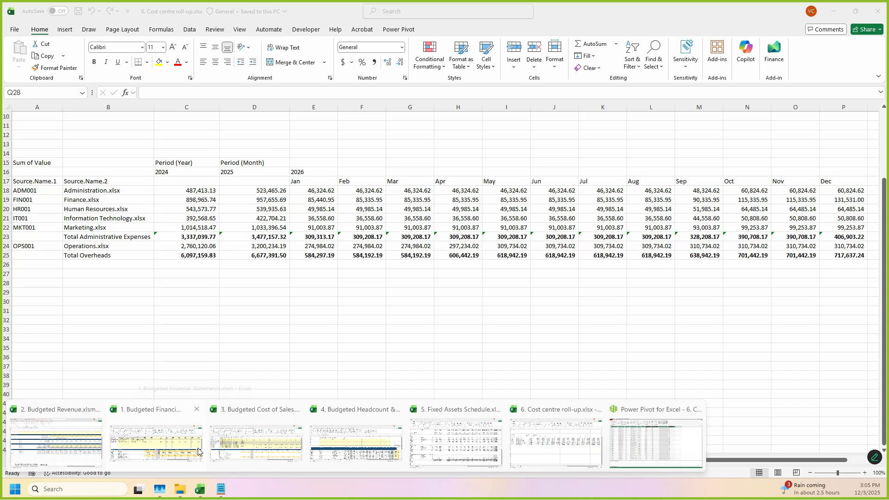
{"action": "left_click", "coordinate": [182, 452]}
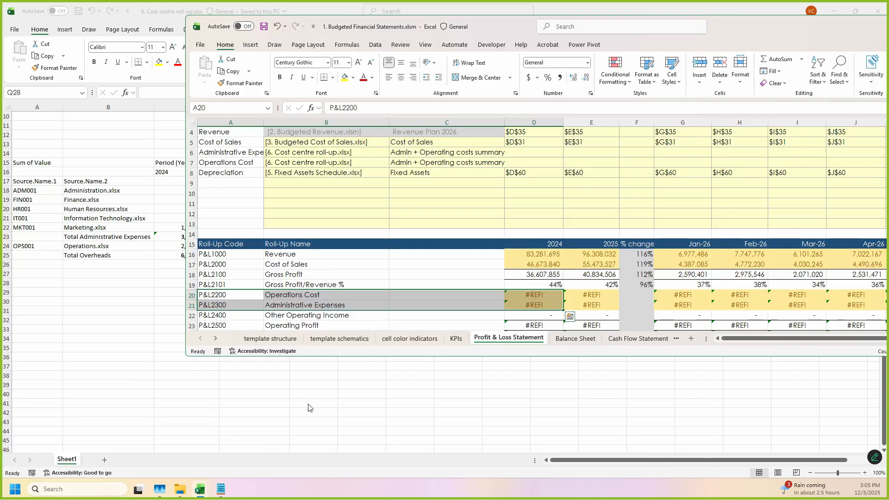
{"action": "double_click", "coordinate": [781, 28]}
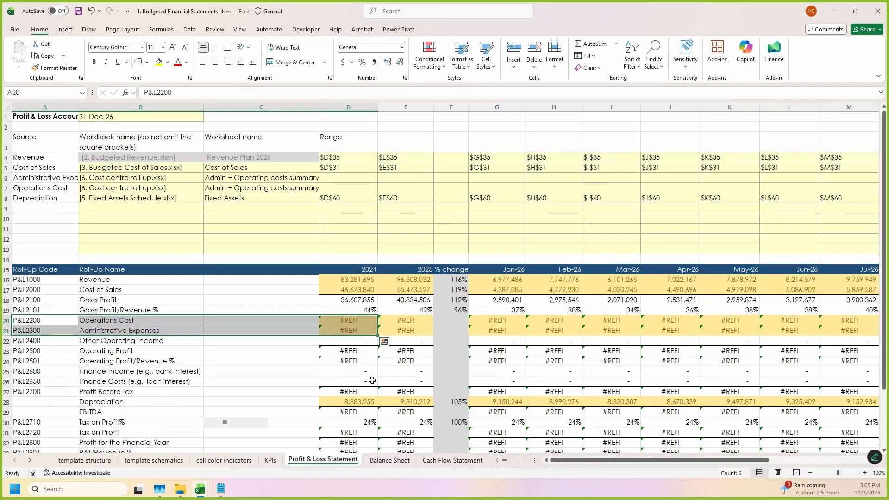
{"action": "left_click", "coordinate": [346, 320]}
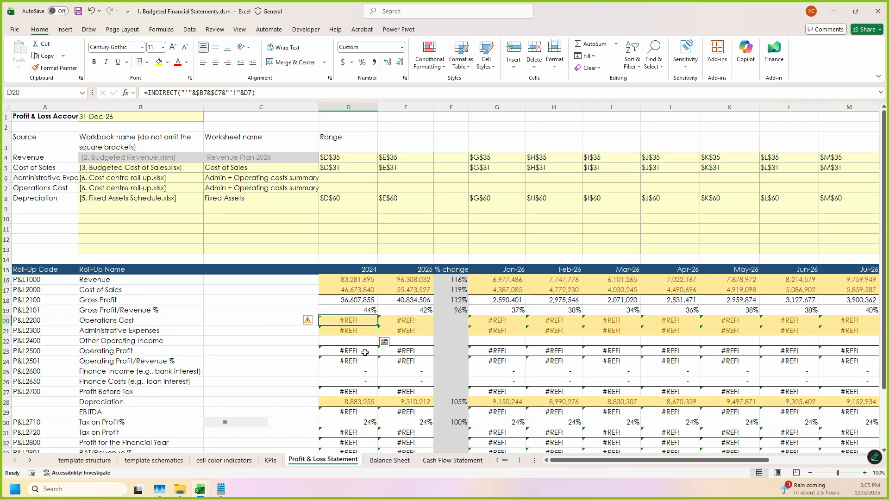
{"action": "left_click", "coordinate": [356, 333]}
{"action": "left_click_drag", "start_coordinate": [355, 184], "coordinate": [678, 178]}
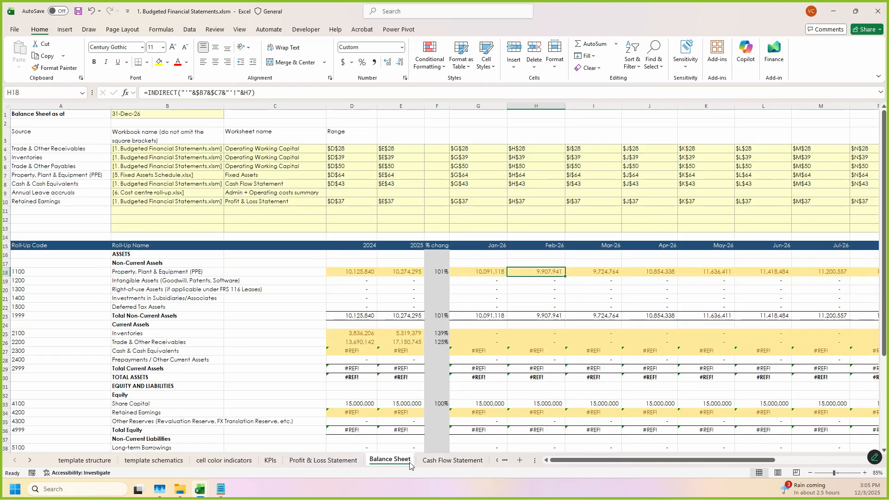
Step: Review the Balance Sheet and the Cash Flow Statement's employee payment and Selling, Admin & General Expenses rows with their source references
{"action": "left_click", "coordinate": [386, 461]}
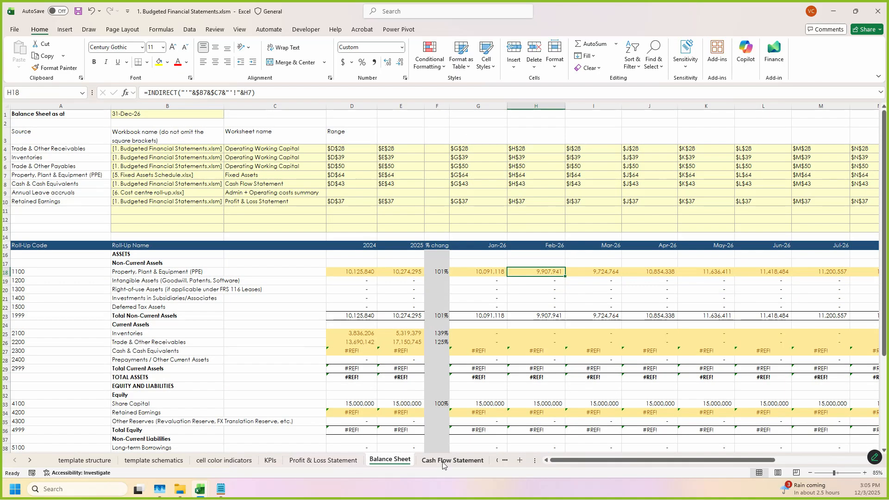
{"action": "left_click", "coordinate": [443, 462]}
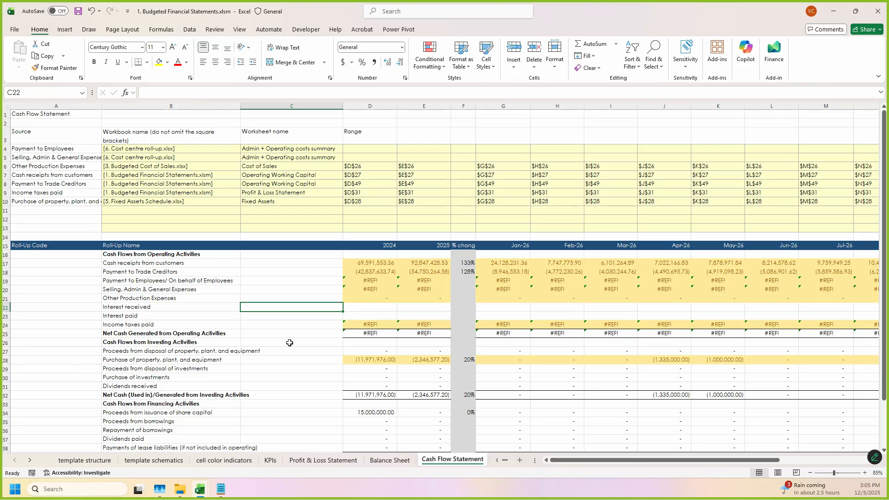
{"action": "scroll", "coordinate": [289, 342], "scroll_direction": "down", "scroll_amount": 2}
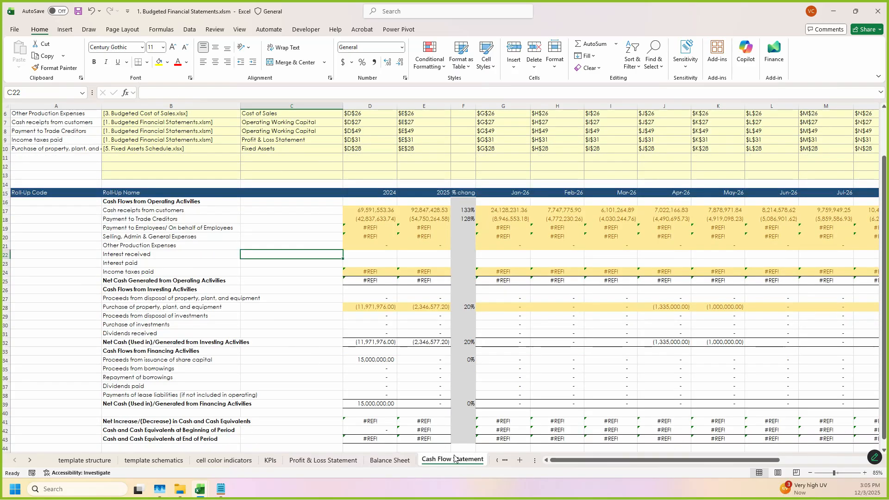
{"action": "left_click", "coordinate": [184, 226]}
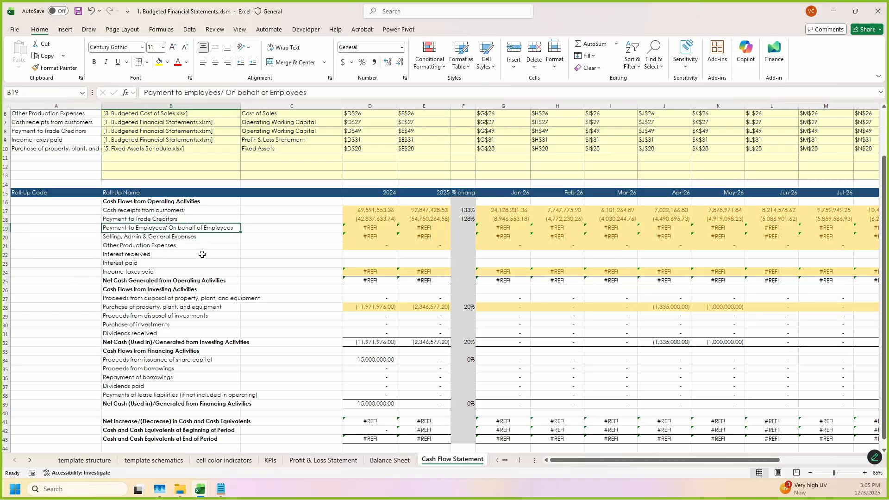
{"action": "left_click", "coordinate": [160, 238]}
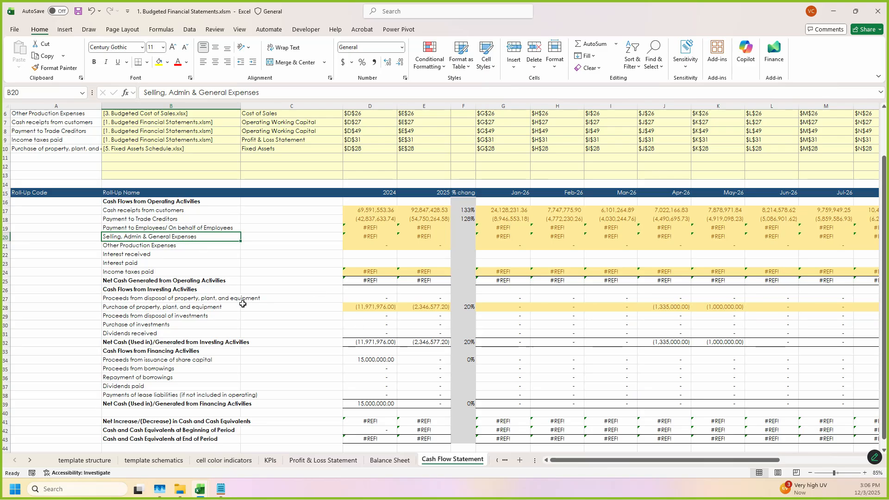
{"action": "scroll", "coordinate": [243, 303], "scroll_direction": "up", "scroll_amount": 1}
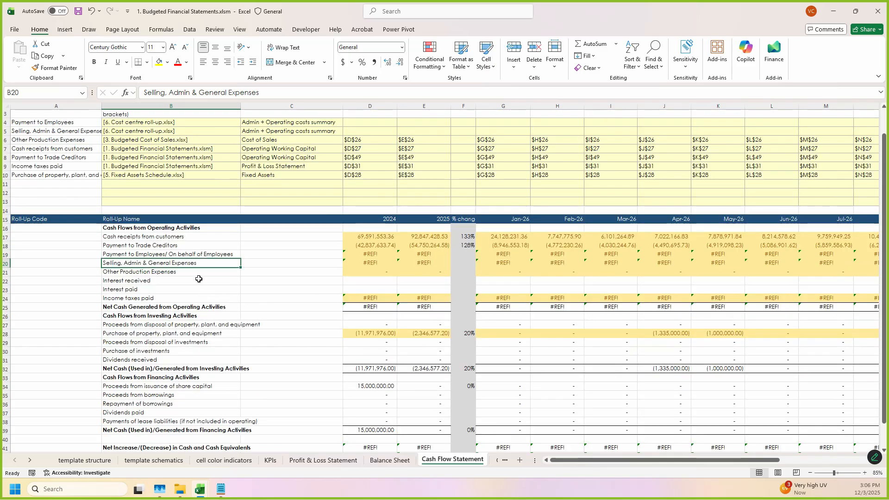
{"action": "scroll", "coordinate": [174, 265], "scroll_direction": "up", "scroll_amount": 1}
{"action": "left_click_drag", "start_coordinate": [45, 149], "coordinate": [49, 159]}
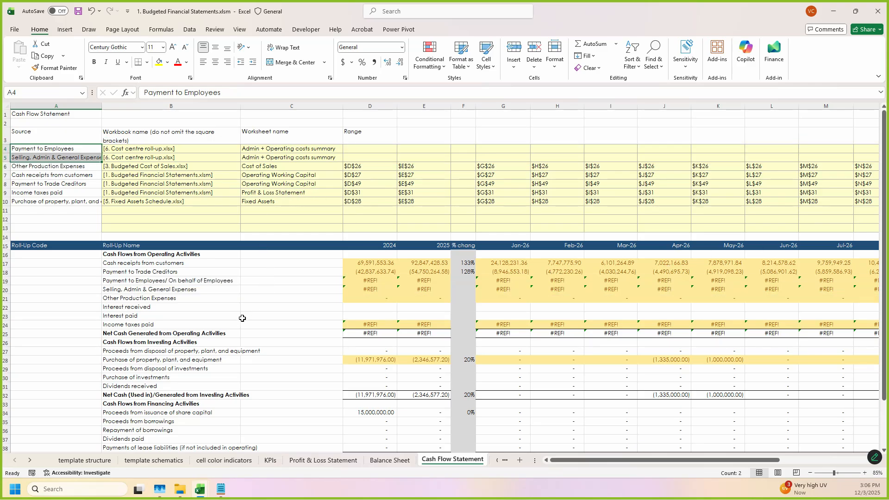
{"action": "left_click", "coordinate": [214, 326]}
{"action": "left_click", "coordinate": [205, 275]}
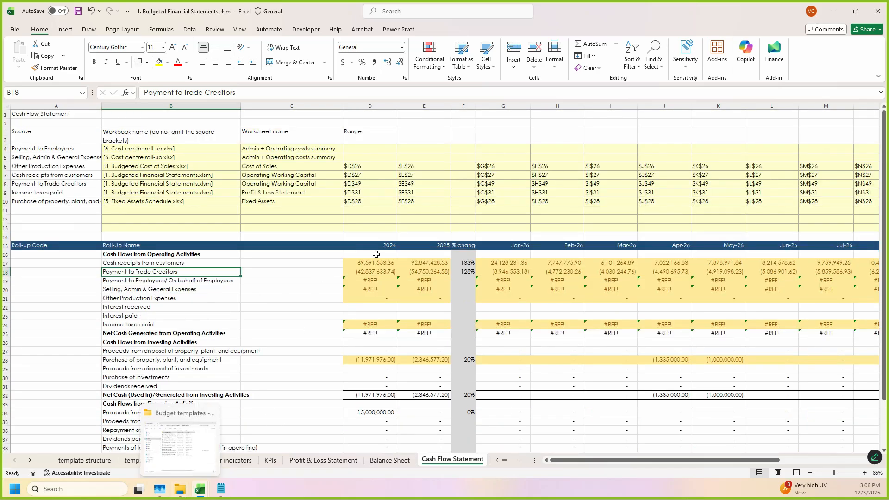
Step: Minimize the financial statements workbook and view the 6.1 Cost centre line items folder in File Explorer, returning to the Budget templates folder
{"action": "left_click", "coordinate": [833, 11]}
{"action": "left_click", "coordinate": [331, 376]}
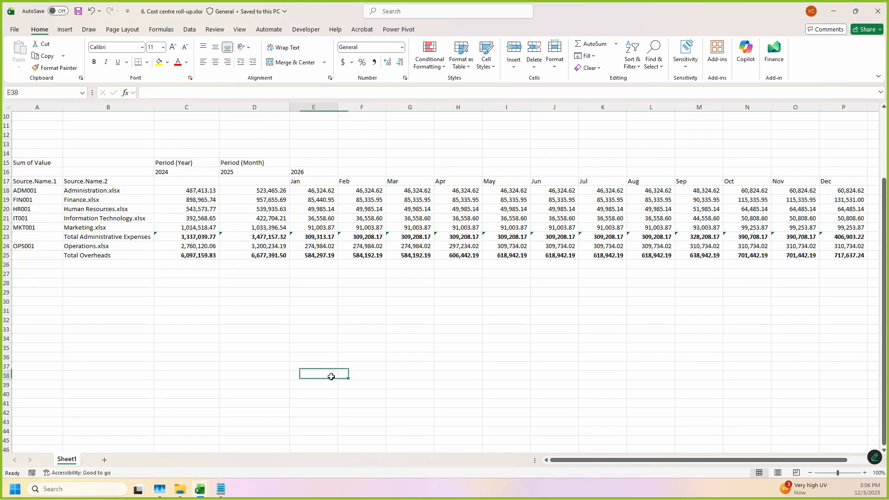
{"action": "left_click", "coordinate": [180, 489]}
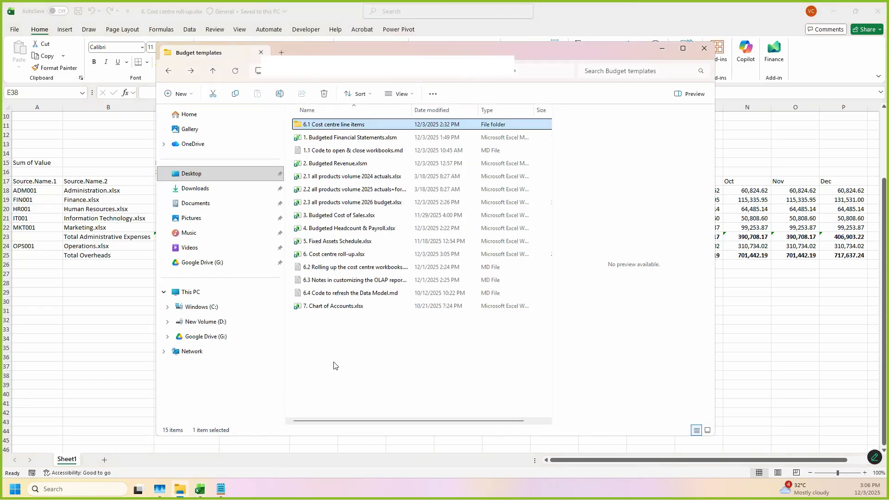
{"action": "left_click_drag", "start_coordinate": [480, 62], "coordinate": [464, 53]}
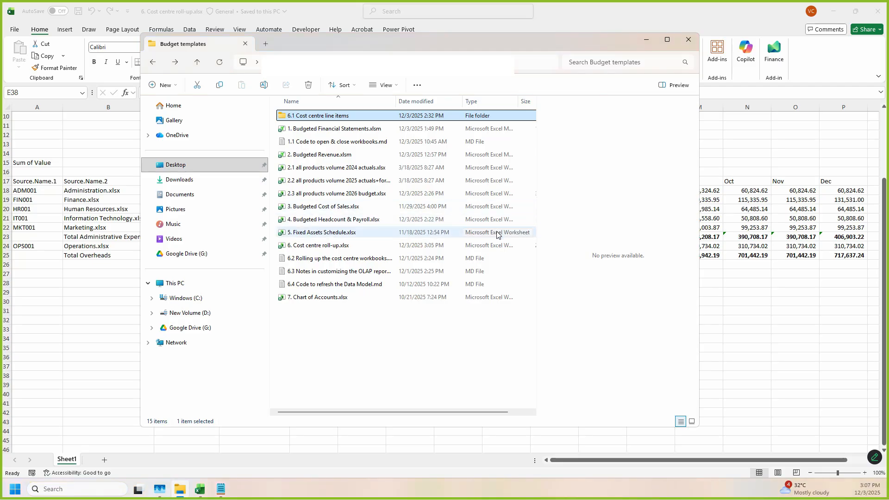
{"action": "double_click", "coordinate": [353, 117]}
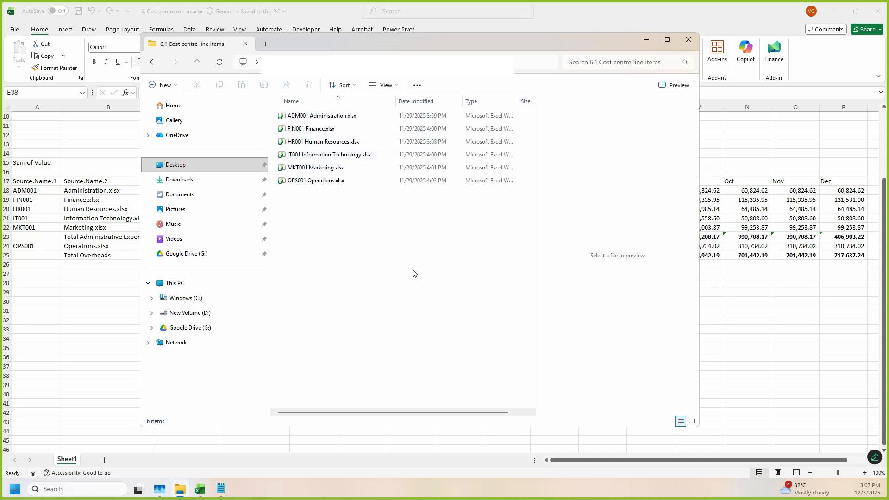
{"action": "key", "text": "alt+Left"}
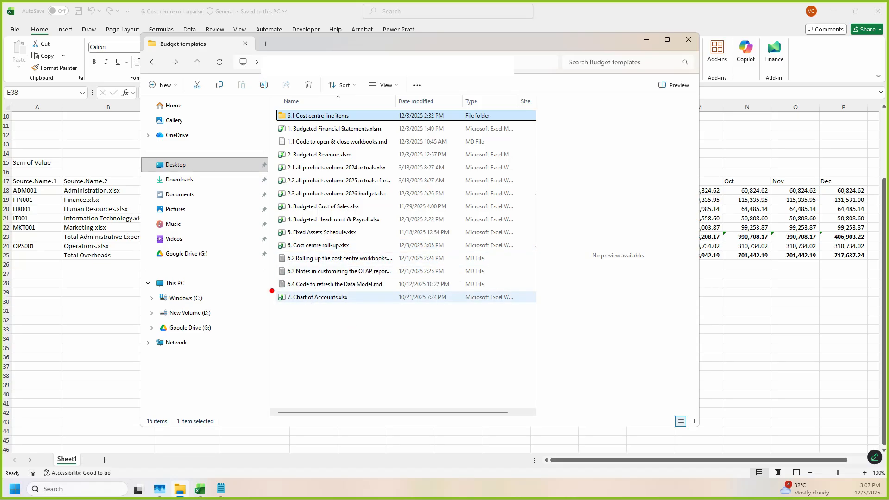
Step: Open 7. Chart of Accounts.xlsx and review the Balance Sheet accounts and the Profit & Loss summary roll-up codes
{"action": "left_click", "coordinate": [347, 300]}
{"action": "key", "text": "Return"}
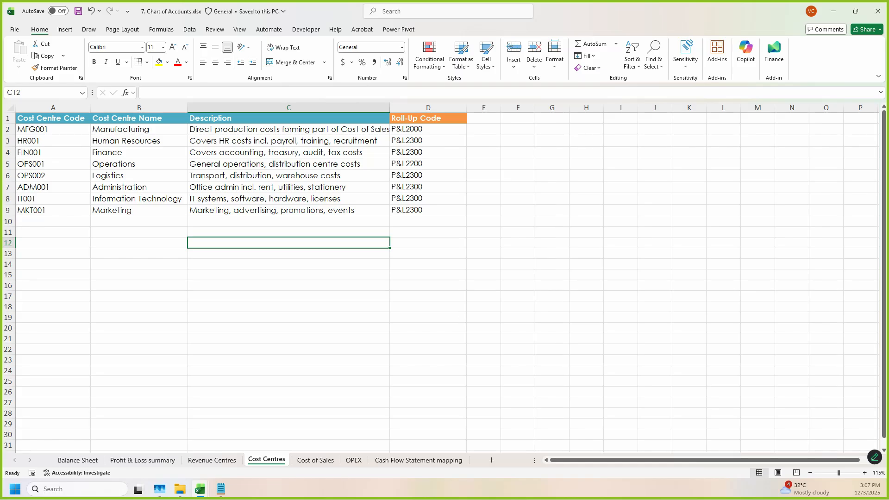
{"action": "left_click", "coordinate": [77, 460]}
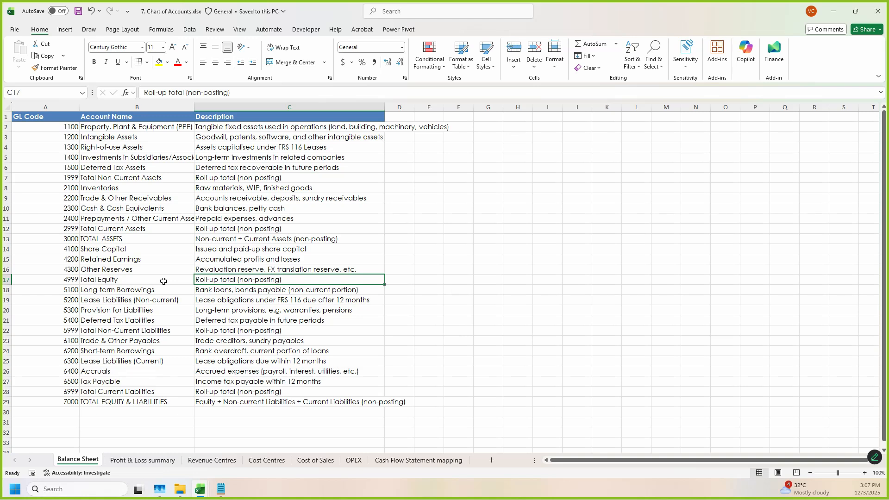
{"action": "key", "text": "ctrl+Page_Down"}
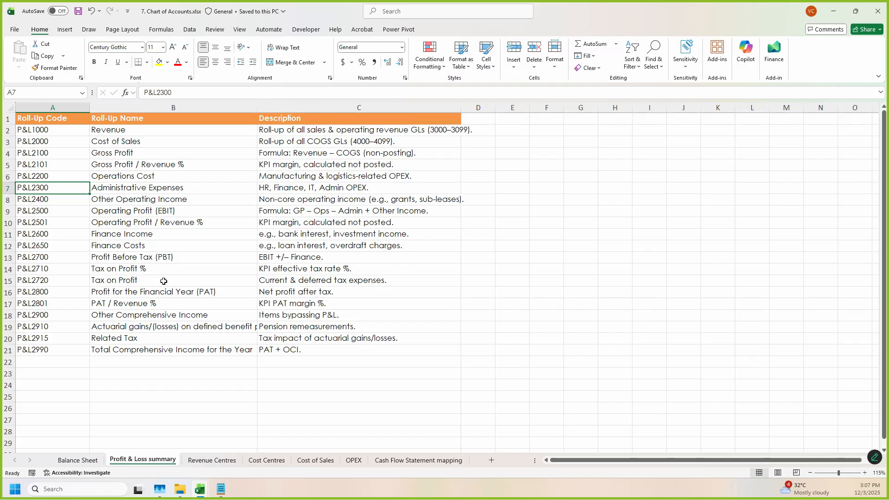
{"action": "left_click_drag", "start_coordinate": [60, 139], "coordinate": [51, 344]}
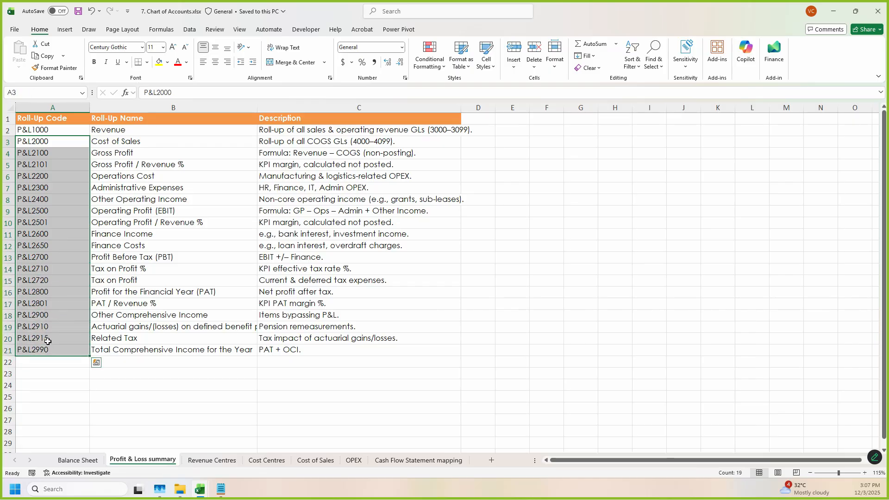
Step: Review the Revenue Centres, Cost Centres, Cost of Sales, OPEX and Cash Flow Statement mapping sheets in order
{"action": "key", "text": "ctrl+Page_Down"}
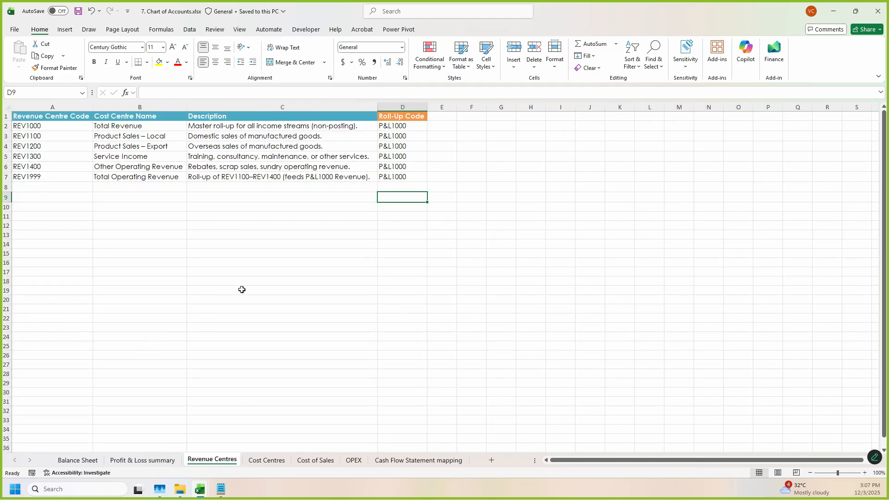
{"action": "scroll", "coordinate": [185, 287], "scroll_direction": "up", "scroll_amount": 1, "text": "ctrl"}
{"action": "scroll", "coordinate": [181, 285], "scroll_direction": "up", "scroll_amount": 2, "text": "ctrl"}
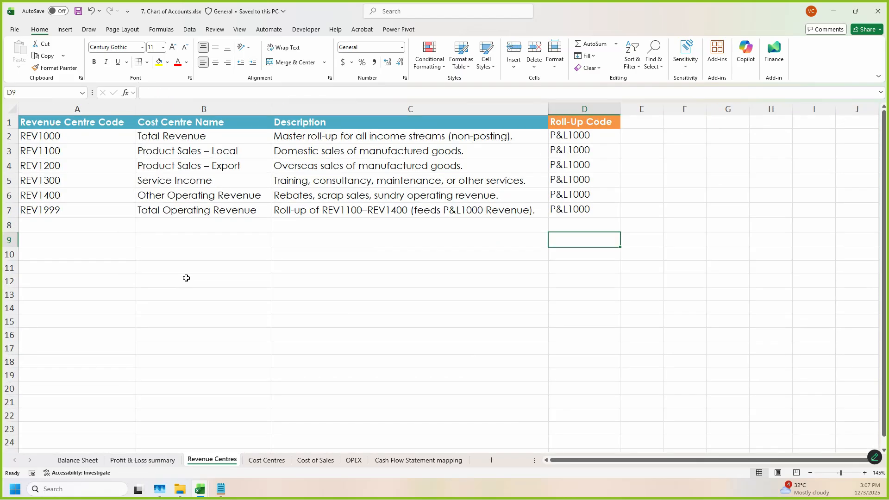
{"action": "key", "text": "ctrl+Page_Down"}
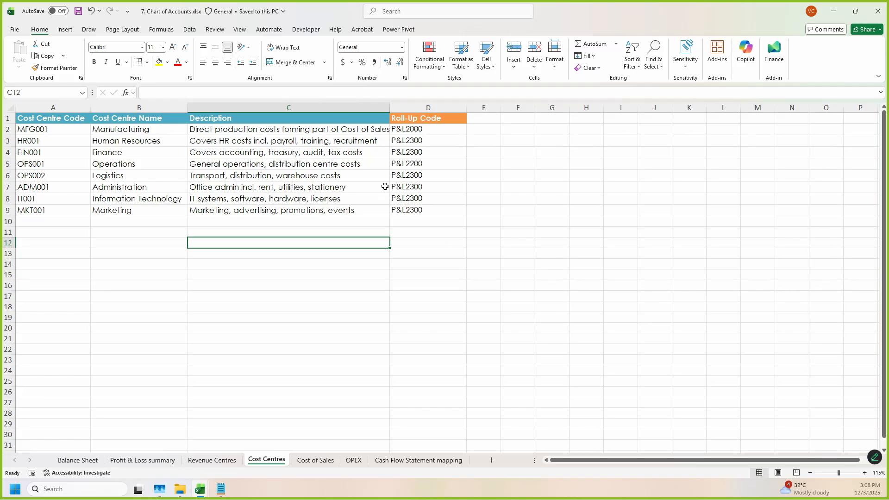
{"action": "key", "text": "ctrl+Page_Down"}
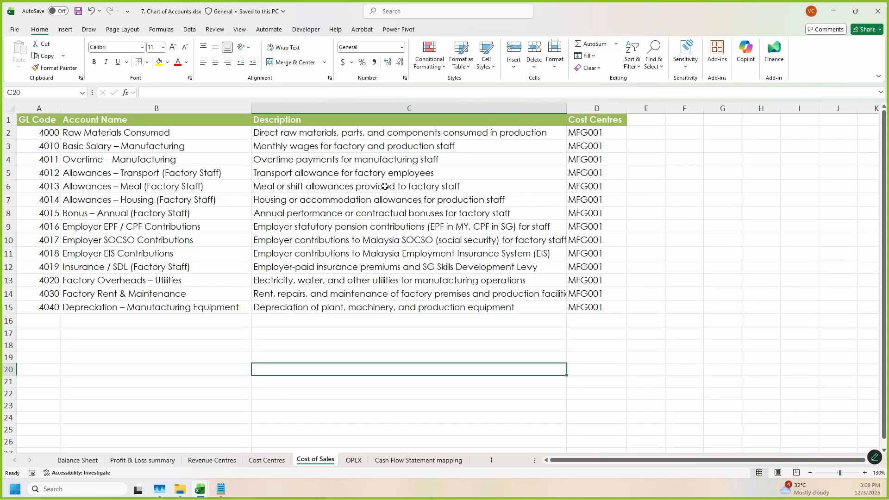
{"action": "key", "text": "ctrl+Page_Down"}
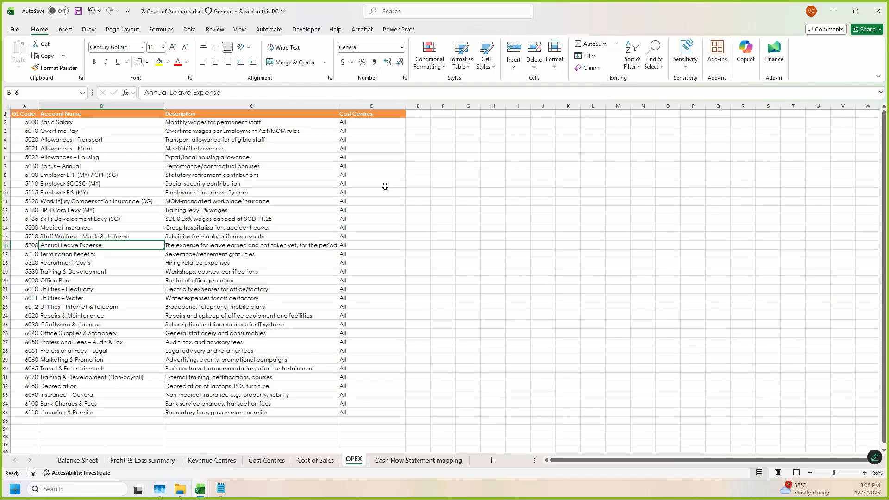
{"action": "key", "text": "ctrl+Page_Down"}
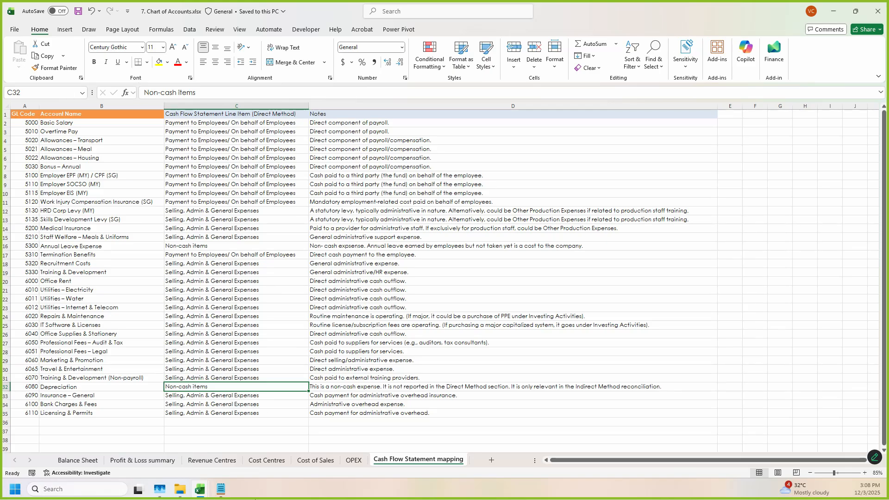
Step: Revisit the Profit & Loss summary roll-up names and the Balance Sheet account list
{"action": "left_click", "coordinate": [142, 460]}
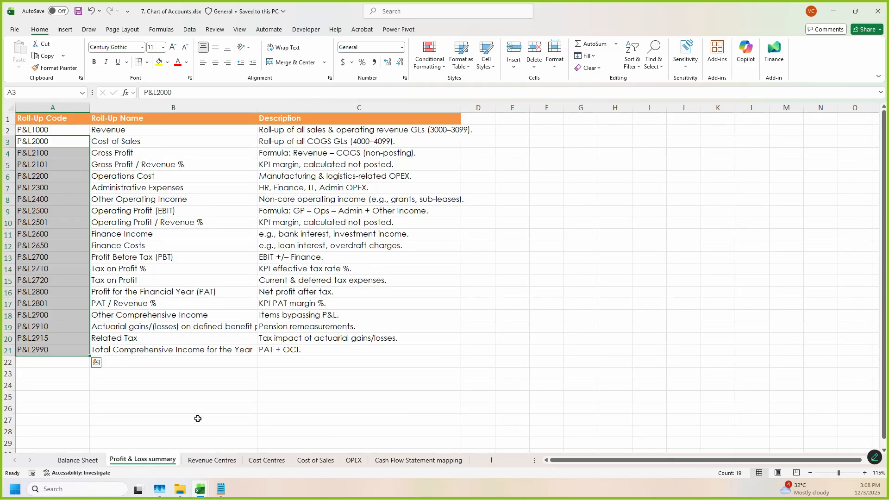
{"action": "left_click", "coordinate": [246, 140]}
{"action": "left_click", "coordinate": [237, 280]}
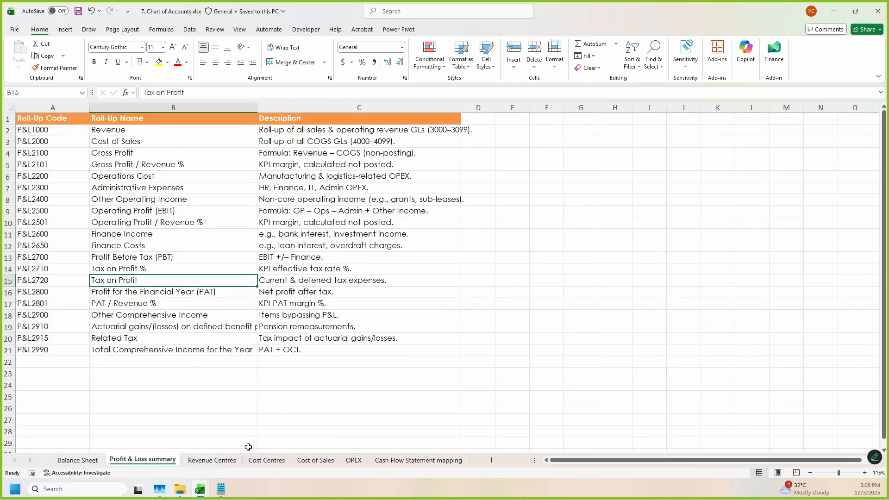
{"action": "left_click", "coordinate": [74, 460]}
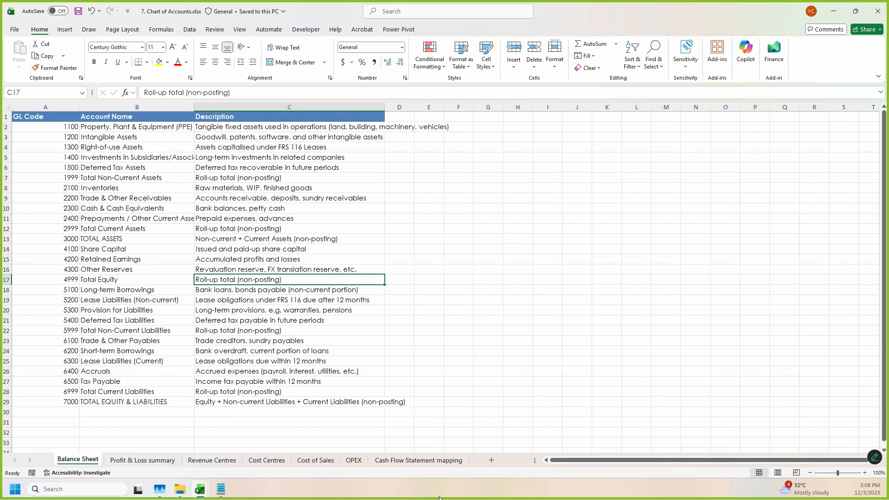
Step: Examine the Cash Flow Statement mapping of GL codes and account names to cash flow line items and notes
{"action": "left_click", "coordinate": [403, 462]}
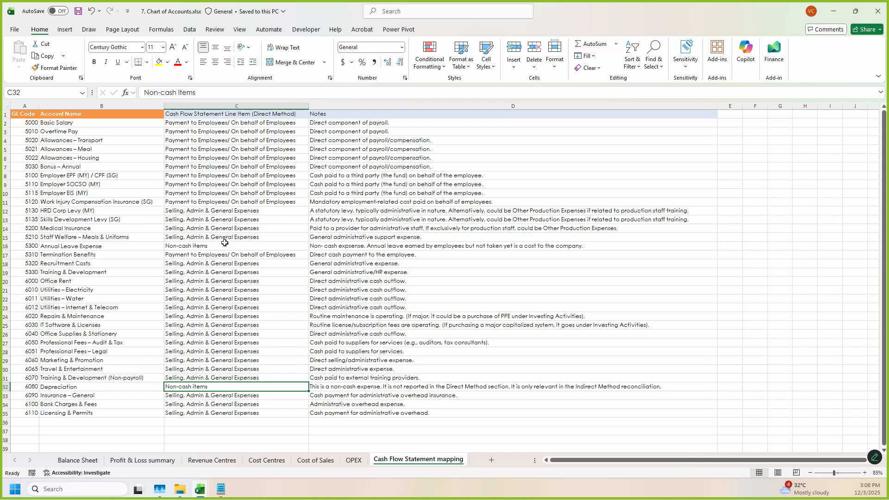
{"action": "scroll", "coordinate": [227, 244], "scroll_direction": "up", "scroll_amount": 1, "text": "ctrl"}
{"action": "scroll", "coordinate": [233, 243], "scroll_direction": "up", "scroll_amount": 1}
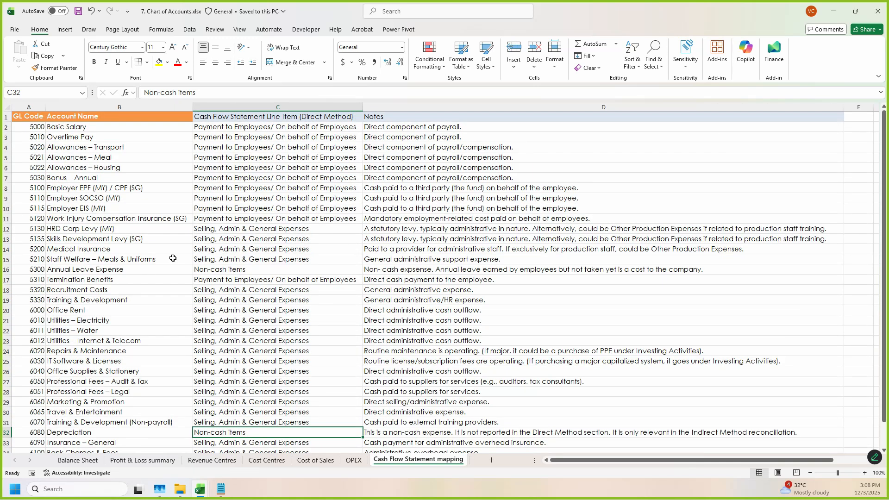
{"action": "left_click_drag", "start_coordinate": [41, 129], "coordinate": [168, 215]}
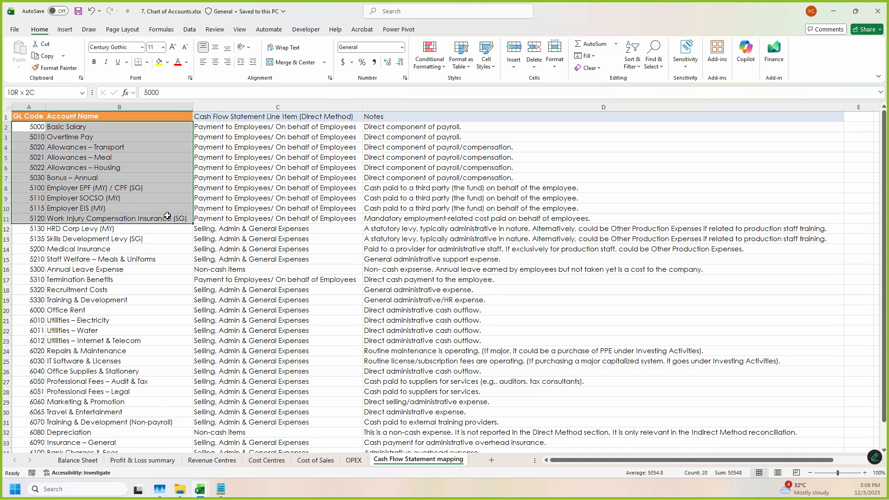
{"action": "left_click_drag", "start_coordinate": [311, 130], "coordinate": [492, 256]}
{"action": "scroll", "coordinate": [341, 295], "scroll_direction": "up", "scroll_amount": 3}
{"action": "scroll", "coordinate": [341, 295], "scroll_direction": "up", "scroll_amount": 4}
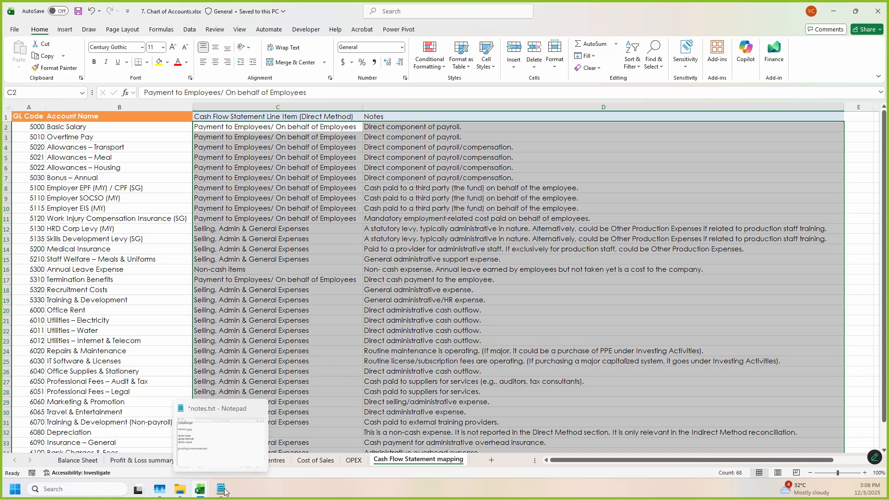
Step: Show the 6.1 Cost centre line items folder beside the mapping sheet and compare its workbooks with the mapped accounts
{"action": "left_click", "coordinate": [186, 495]}
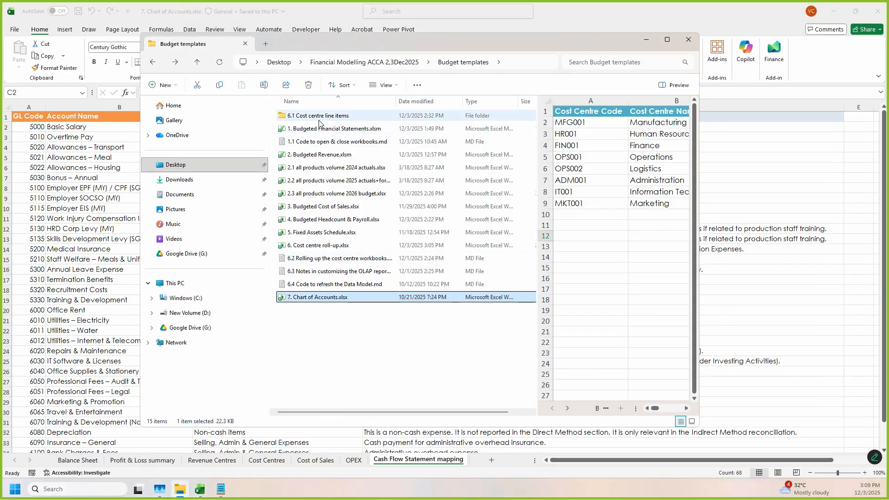
{"action": "left_click_drag", "start_coordinate": [398, 48], "coordinate": [589, 68]}
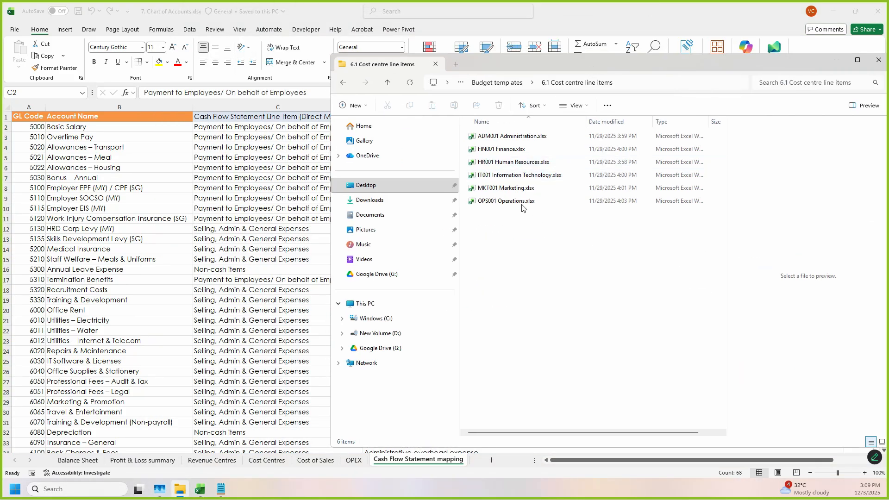
{"action": "mouse_move", "coordinate": [465, 127]}
{"action": "left_mouse_down"}
{"action": "mouse_move", "coordinate": [578, 247]}
{"action": "mouse_move", "coordinate": [596, 221]}
{"action": "left_mouse_up"}
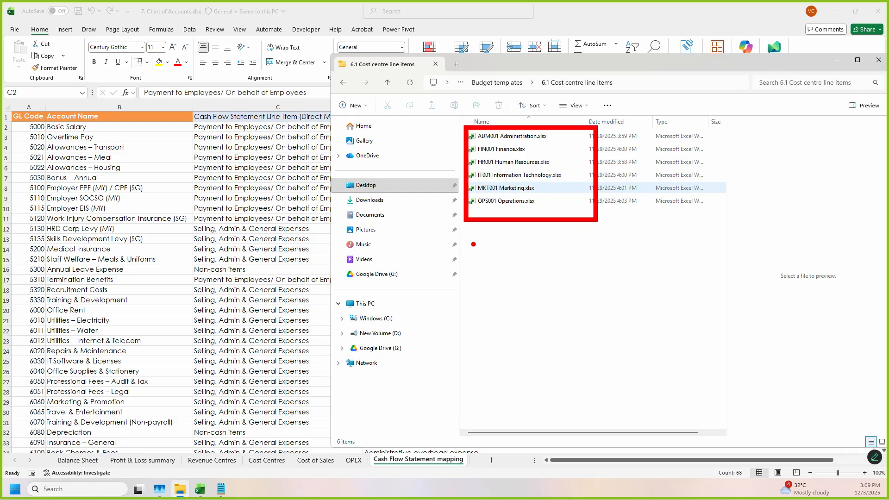
{"action": "mouse_move", "coordinate": [272, 140]}
{"action": "left_mouse_down"}
{"action": "mouse_move", "coordinate": [359, 407]}
{"action": "mouse_move", "coordinate": [303, 94]}
{"action": "mouse_move", "coordinate": [268, 342]}
{"action": "mouse_move", "coordinate": [240, 169]}
{"action": "left_mouse_up"}
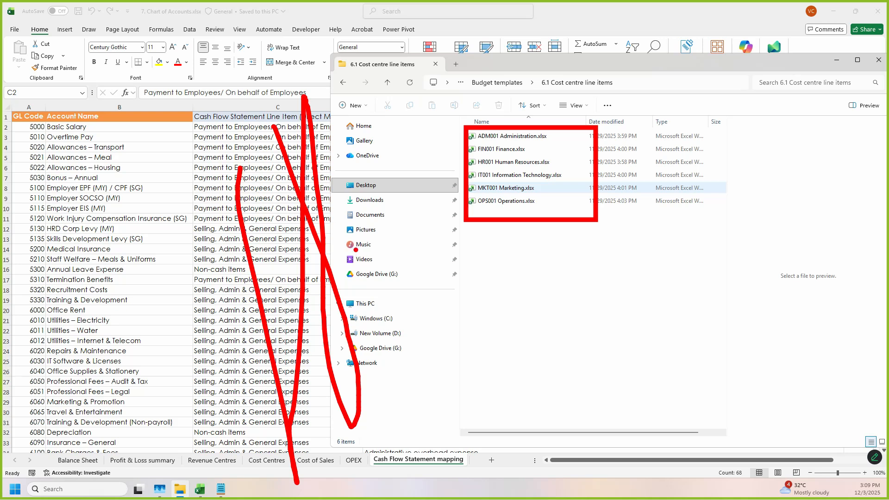
{"action": "mouse_move", "coordinate": [458, 124]}
{"action": "left_mouse_down"}
{"action": "mouse_move", "coordinate": [616, 241]}
{"action": "mouse_move", "coordinate": [605, 231]}
{"action": "left_mouse_up"}
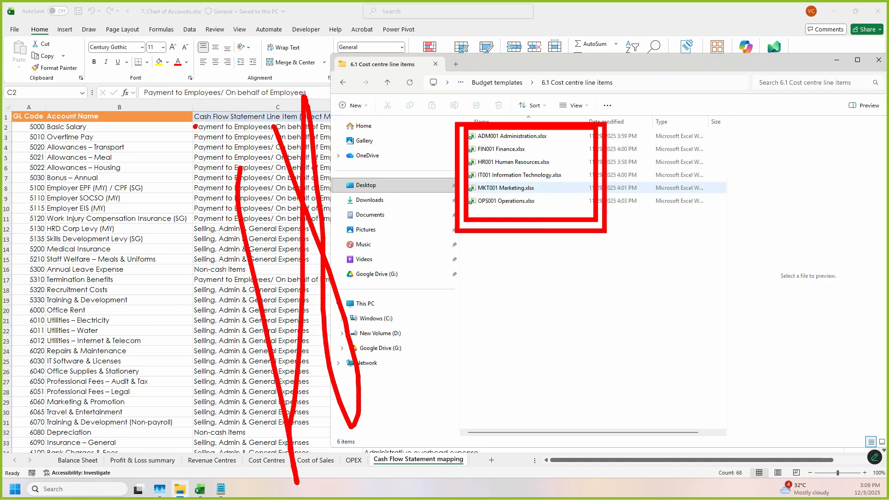
{"action": "mouse_move", "coordinate": [12, 121]}
{"action": "left_mouse_down"}
{"action": "mouse_move", "coordinate": [10, 430]}
{"action": "mouse_move", "coordinate": [46, 120]}
{"action": "left_mouse_up"}
{"action": "mouse_move", "coordinate": [197, 116]}
{"action": "left_mouse_down"}
{"action": "mouse_move", "coordinate": [197, 327]}
{"action": "mouse_move", "coordinate": [317, 466]}
{"action": "mouse_move", "coordinate": [199, 115]}
{"action": "left_mouse_up"}
{"action": "key", "text": "Escape"}
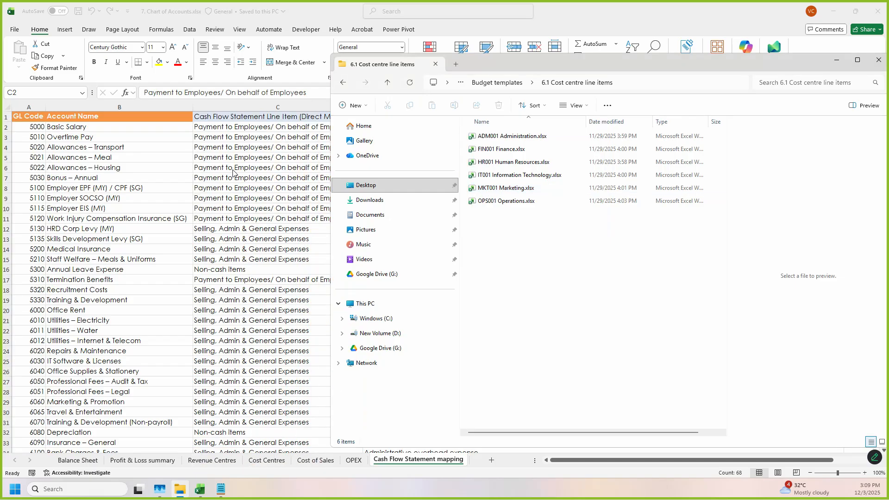
Step: Return to the mapping sheet and check the employee payment and Selling, Admin & General Expenses entries
{"action": "left_click", "coordinate": [253, 196]}
{"action": "left_click", "coordinate": [268, 240]}
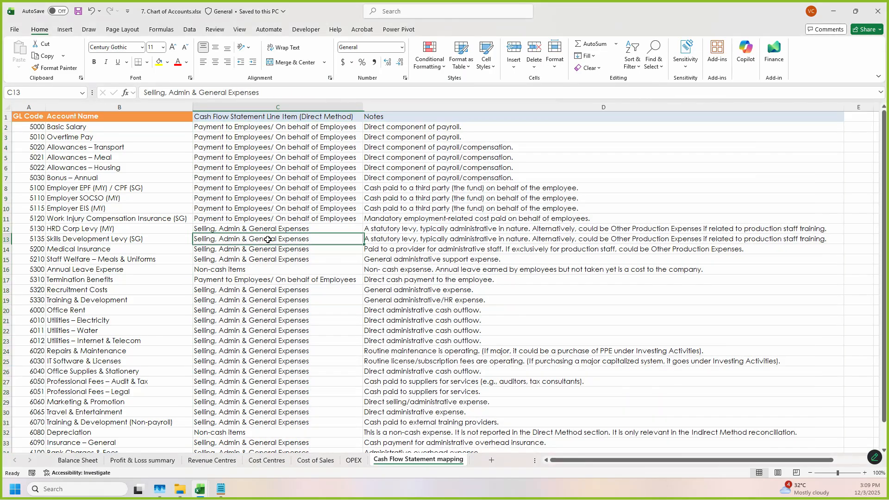
{"action": "left_click", "coordinate": [290, 168]}
{"action": "left_click", "coordinate": [286, 213]}
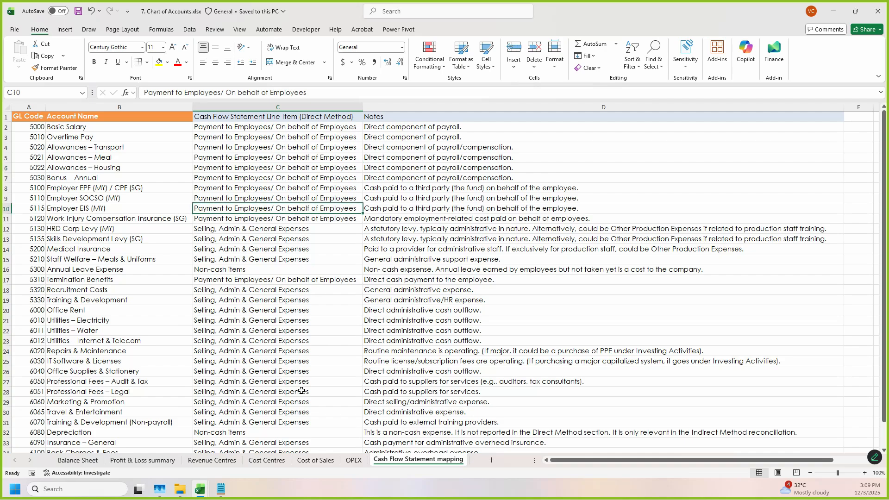
Step: Check the employee payment and Selling, Admin & General Expenses rows in the financial statements workbook's Cash Flow Statement, then minimize that workbook
{"action": "left_click", "coordinate": [200, 489]}
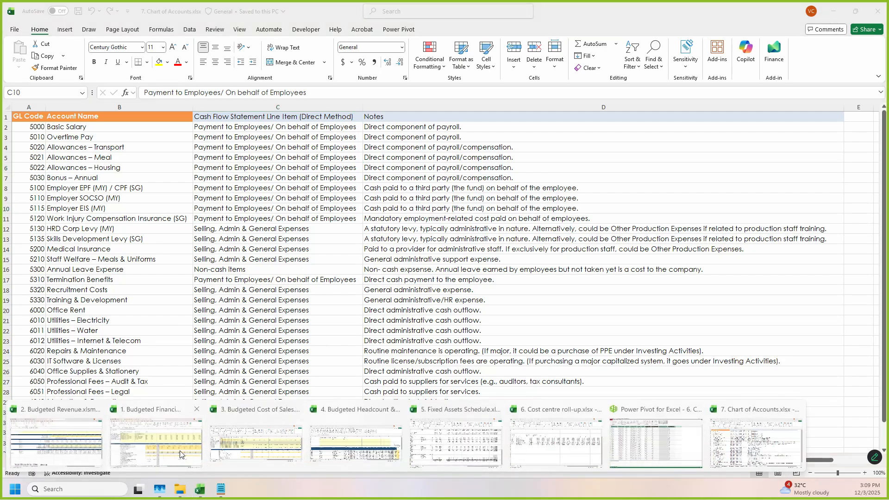
{"action": "left_click", "coordinate": [158, 442]}
{"action": "left_click_drag", "start_coordinate": [193, 282], "coordinate": [197, 287]}
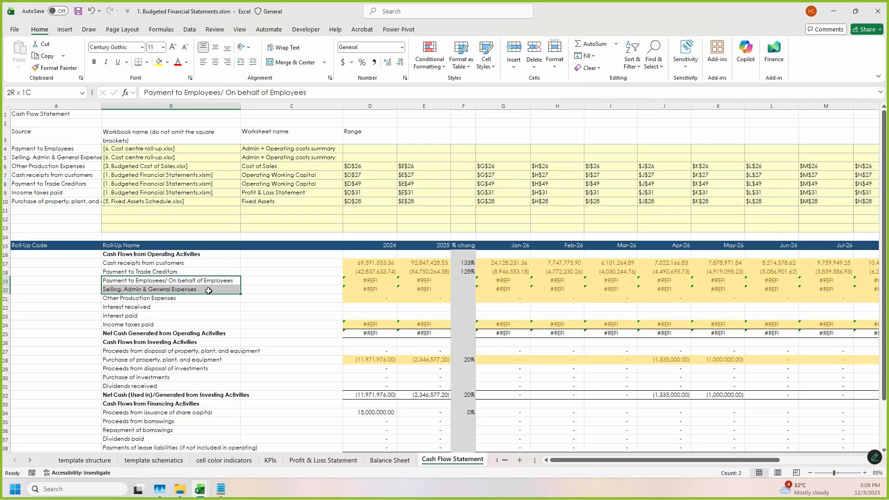
{"action": "mouse_move", "coordinate": [210, 290]}
{"action": "left_mouse_down"}
{"action": "mouse_move", "coordinate": [212, 282]}
{"action": "mouse_move", "coordinate": [217, 295]}
{"action": "mouse_move", "coordinate": [215, 283]}
{"action": "mouse_move", "coordinate": [216, 292]}
{"action": "left_mouse_up"}
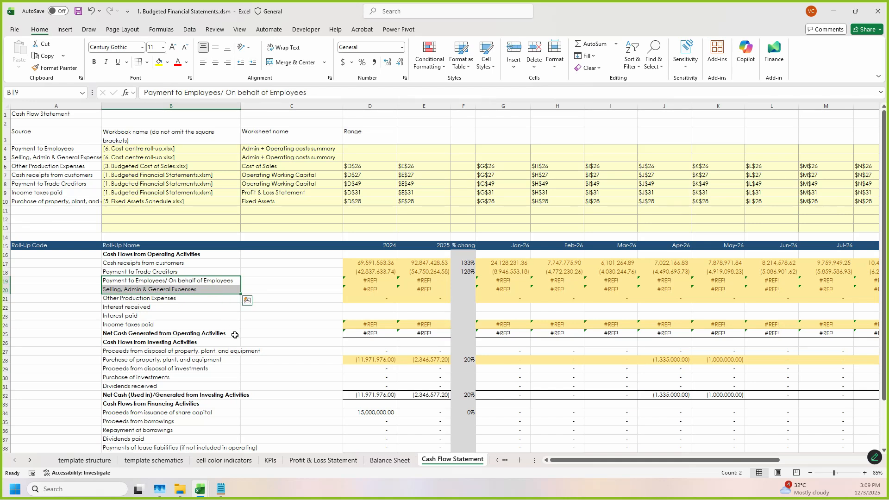
{"action": "left_click", "coordinate": [275, 345]}
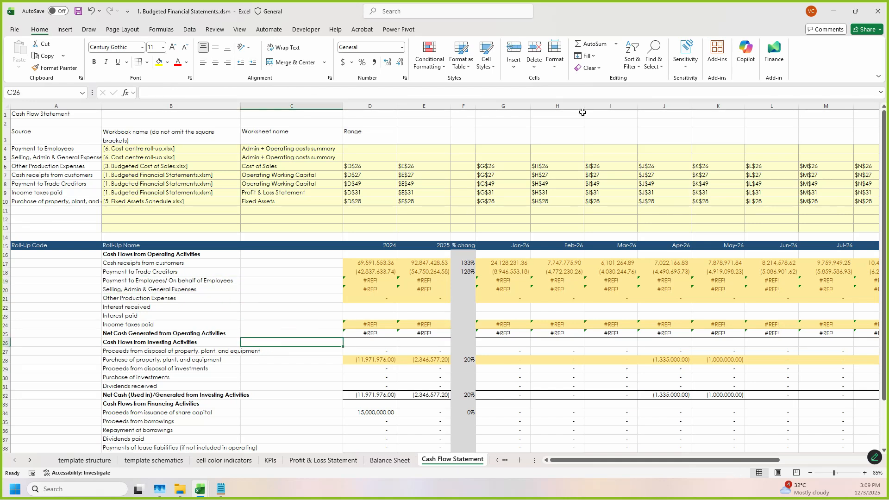
{"action": "left_click", "coordinate": [833, 11]}
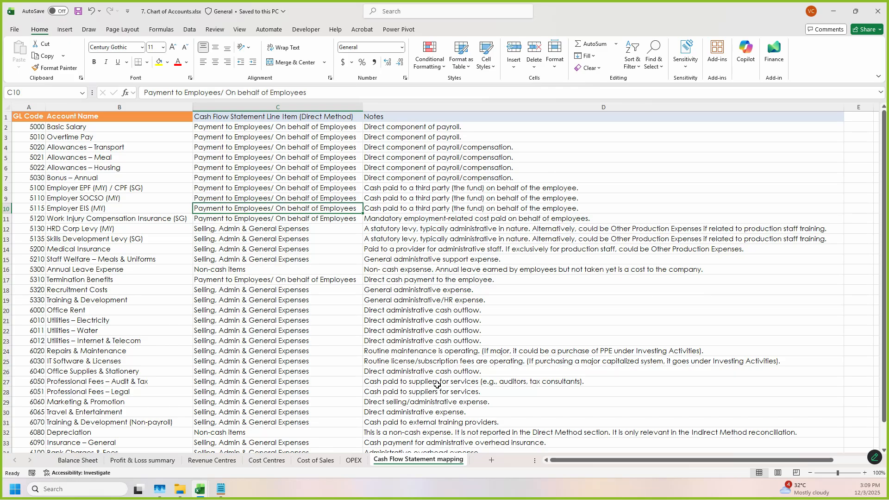
Step: Minimize the Chart of Accounts, return to 6. Cost centre roll-up.xlsx and open its Power Pivot data model at the cost centre line items table
{"action": "left_click", "coordinate": [658, 280]}
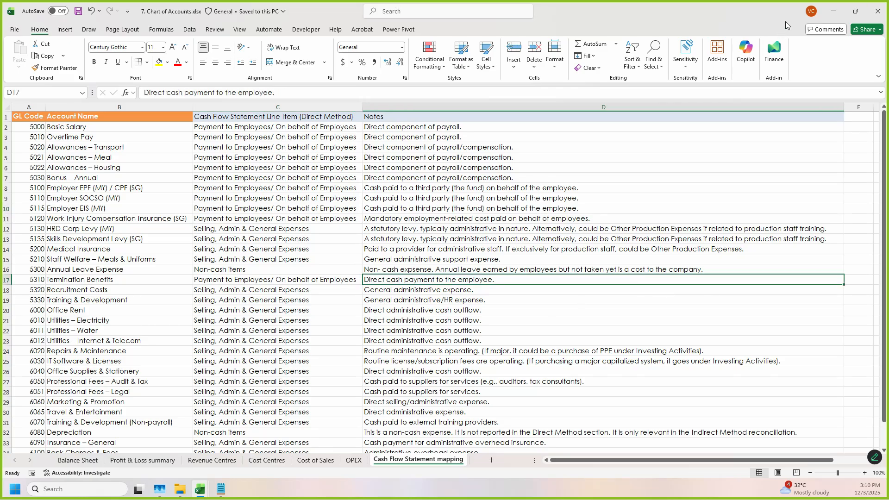
{"action": "left_click", "coordinate": [833, 11]}
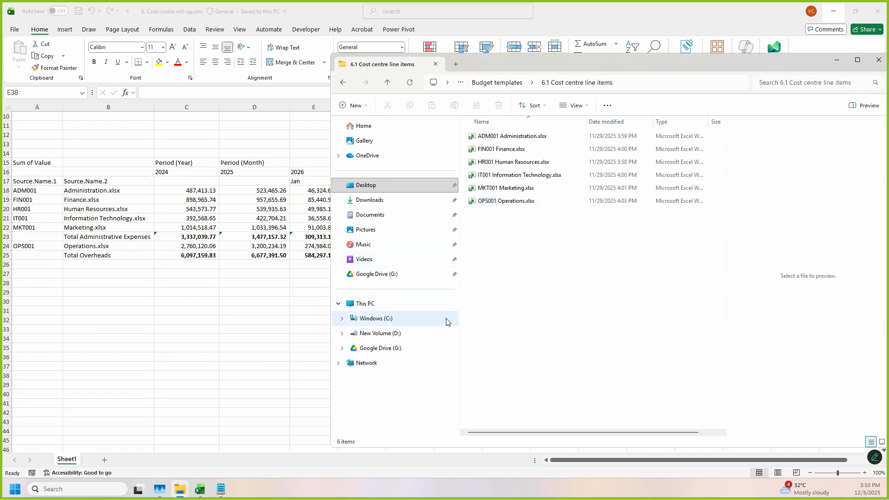
{"action": "left_click", "coordinate": [235, 322]}
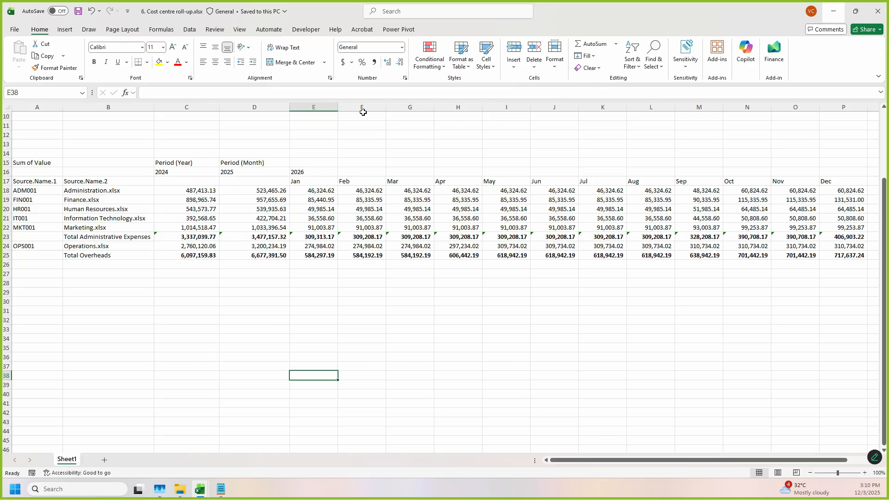
{"action": "left_click", "coordinate": [397, 30]}
{"action": "left_click", "coordinate": [18, 51]}
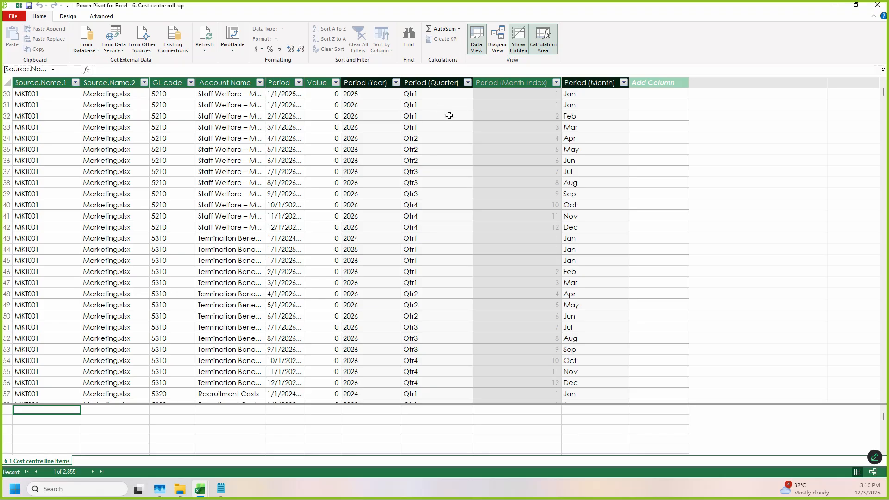
{"action": "mouse_move", "coordinate": [13, 439]}
{"action": "left_mouse_down"}
{"action": "mouse_move", "coordinate": [96, 490]}
{"action": "mouse_move", "coordinate": [71, 476]}
{"action": "left_mouse_up"}
{"action": "mouse_move", "coordinate": [64, 439]}
{"action": "left_mouse_down"}
{"action": "mouse_move", "coordinate": [145, 474]}
{"action": "mouse_move", "coordinate": [121, 467]}
{"action": "mouse_move", "coordinate": [289, 483]}
{"action": "mouse_move", "coordinate": [129, 481]}
{"action": "mouse_move", "coordinate": [161, 477]}
{"action": "left_mouse_up"}
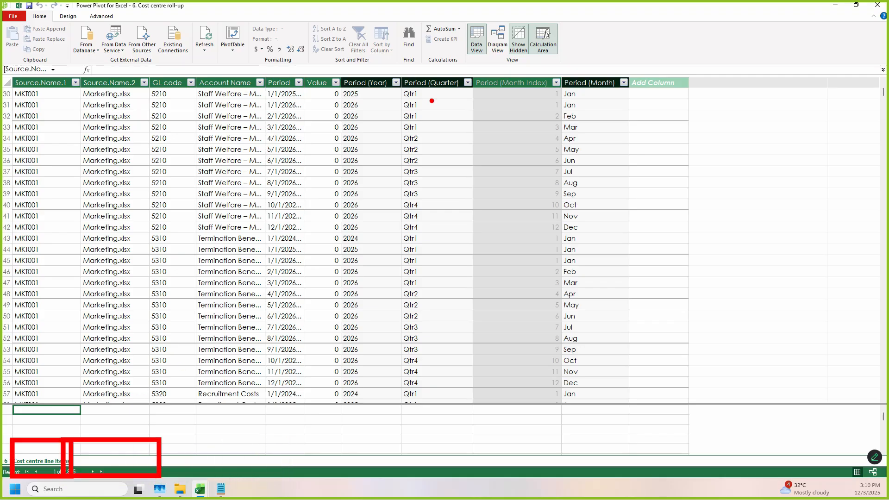
Step: Show the data model as a diagram, enlarge the cost centre line items table to reveal all its fields, and reposition it
{"action": "mouse_move", "coordinate": [486, 17]}
{"action": "left_mouse_down"}
{"action": "mouse_move", "coordinate": [519, 69]}
{"action": "mouse_move", "coordinate": [510, 66]}
{"action": "left_mouse_up"}
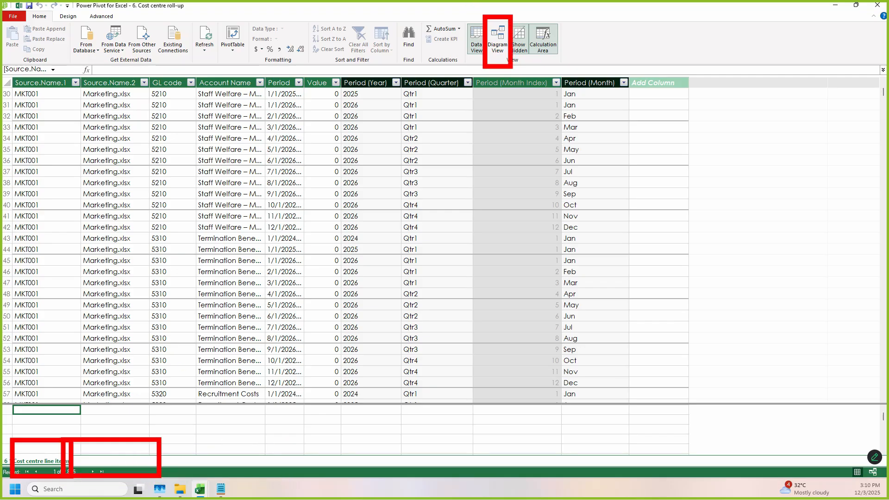
{"action": "key", "text": "Escape"}
{"action": "left_click", "coordinate": [498, 49]}
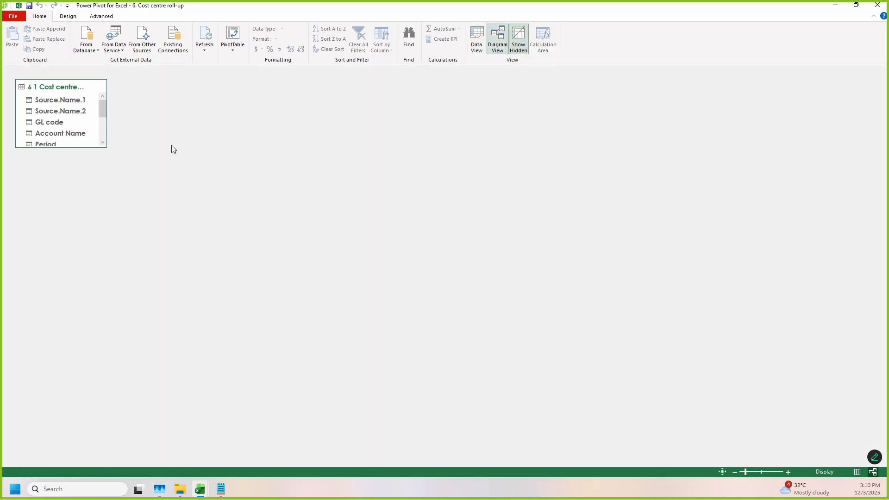
{"action": "left_click_drag", "start_coordinate": [93, 148], "coordinate": [92, 246]}
{"action": "left_click_drag", "start_coordinate": [64, 87], "coordinate": [240, 99]}
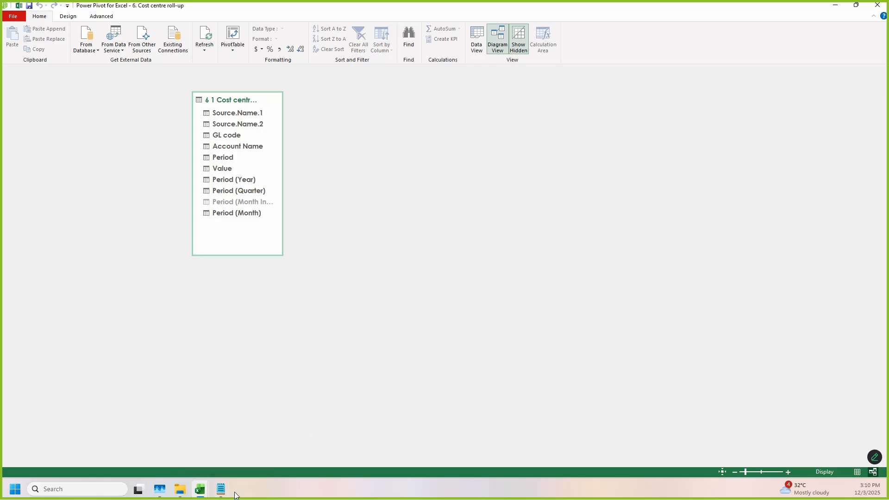
Step: Check the Cash Flow Statement mapping sheet in 7. Chart of Accounts.xlsx, close that workbook and return to 6. Cost centre roll-up.xlsx
{"action": "mouse_move", "coordinate": [194, 493]}
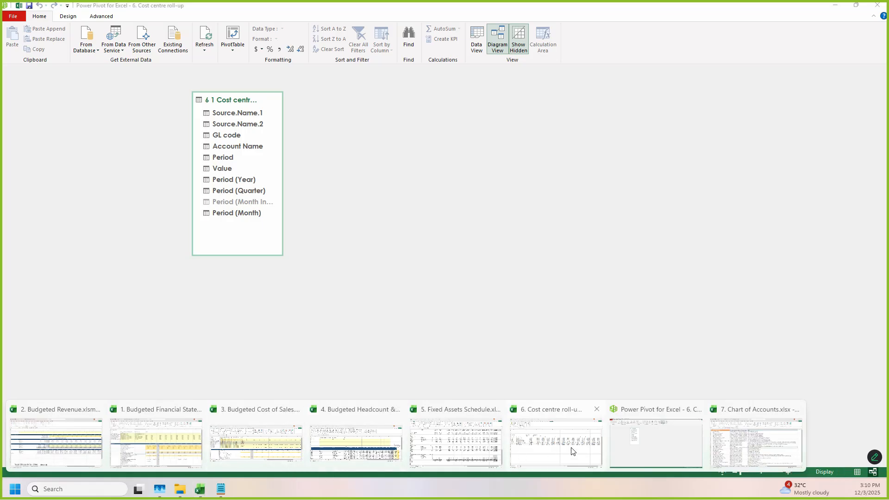
{"action": "left_click", "coordinate": [748, 438]}
{"action": "left_click", "coordinate": [213, 258]}
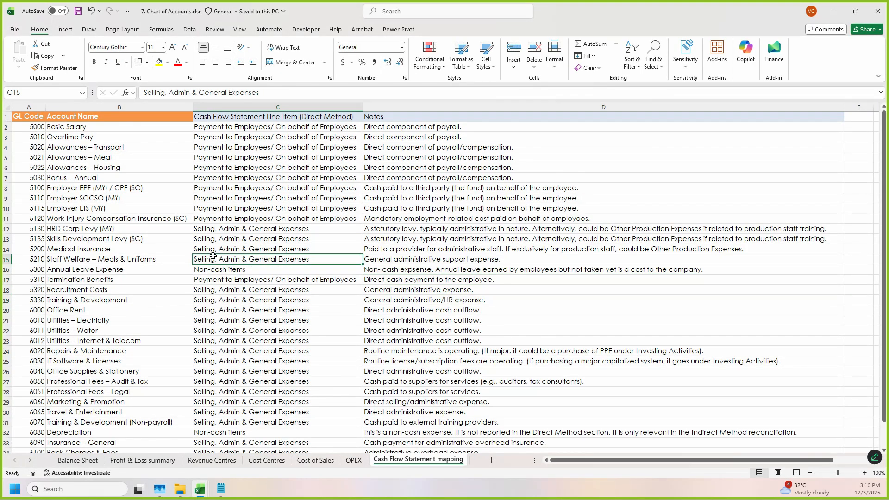
{"action": "left_click", "coordinate": [877, 11]}
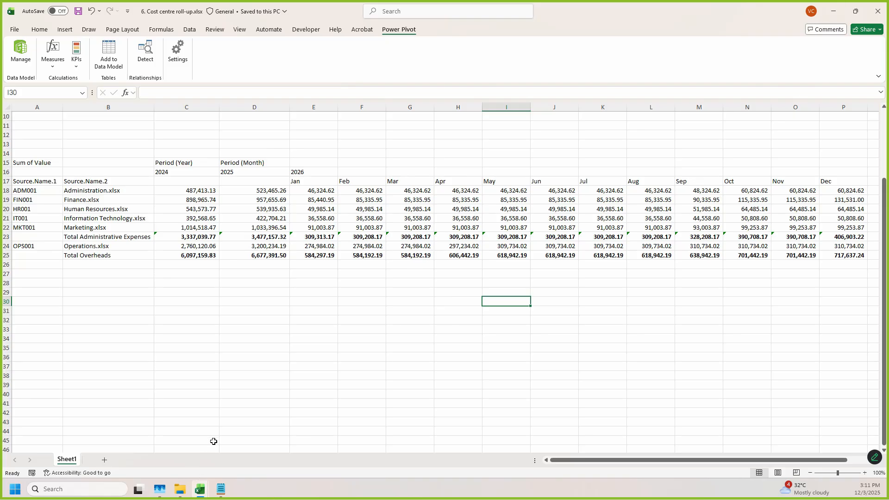
Step: Review the Excel>PQ>PP>OLAP Pivot Table workflow line in notes.txt and return to the cost centre roll-up sheet
{"action": "left_click", "coordinate": [221, 489]}
{"action": "scroll", "coordinate": [673, 230], "scroll_direction": "up", "scroll_amount": 3}
{"action": "left_click_drag", "start_coordinate": [526, 171], "coordinate": [584, 167]}
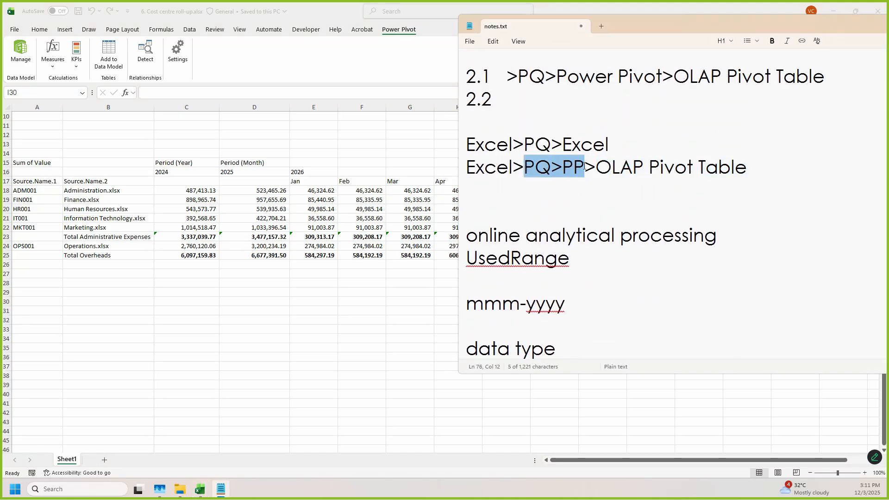
{"action": "left_click", "coordinate": [579, 171]}
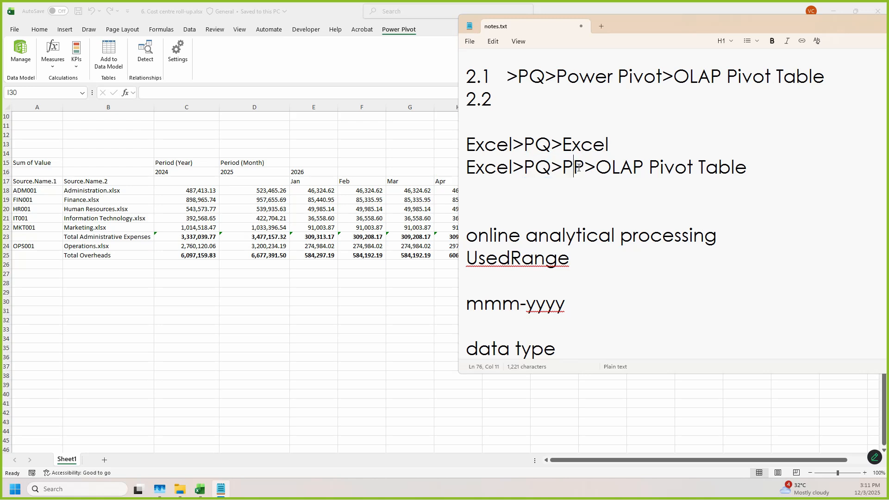
{"action": "left_click", "coordinate": [361, 173]}
{"action": "left_click", "coordinate": [339, 329]}
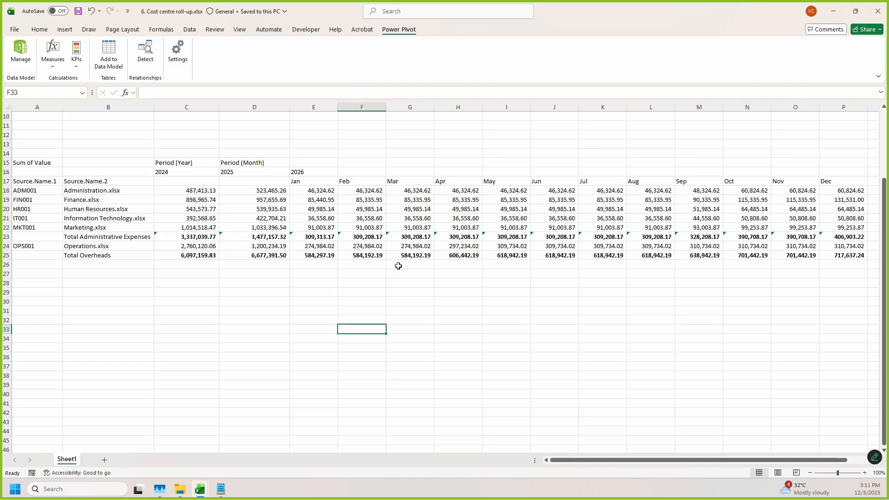
Step: Locate 7. Chart of Accounts.xlsx in the Budget templates folder in File Explorer
{"action": "left_click", "coordinate": [180, 490]}
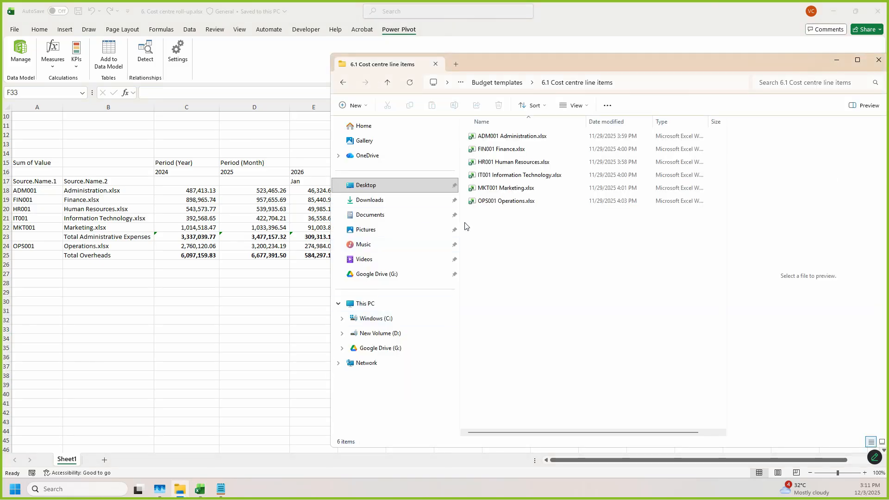
{"action": "key", "text": "alt+Left"}
{"action": "left_click", "coordinate": [507, 318]}
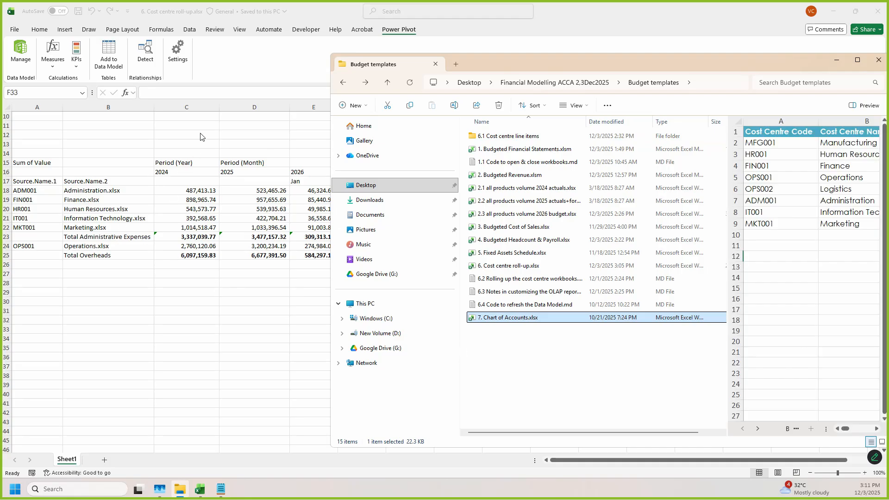
Step: Start a data import in the roll-up workbook from the Excel file 7. Chart of Accounts.xlsx
{"action": "left_click", "coordinate": [195, 29]}
{"action": "left_click", "coordinate": [192, 29]}
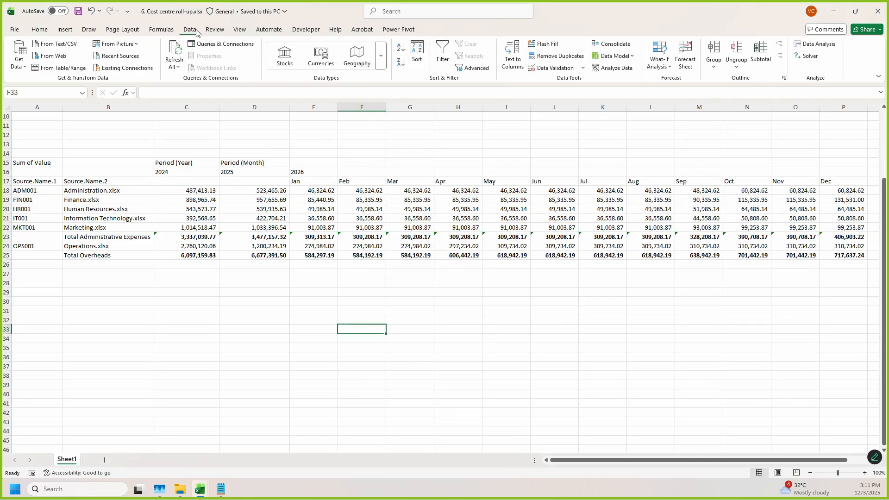
{"action": "left_click", "coordinate": [19, 55]}
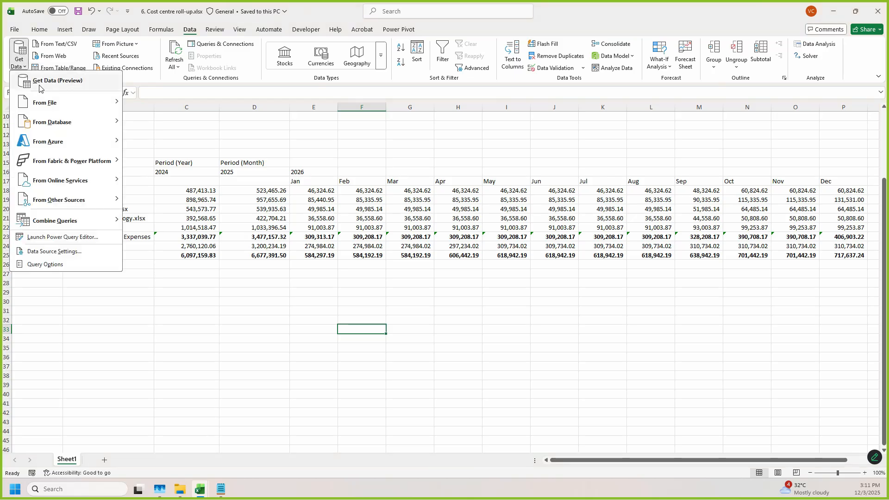
{"action": "mouse_move", "coordinate": [79, 103]}
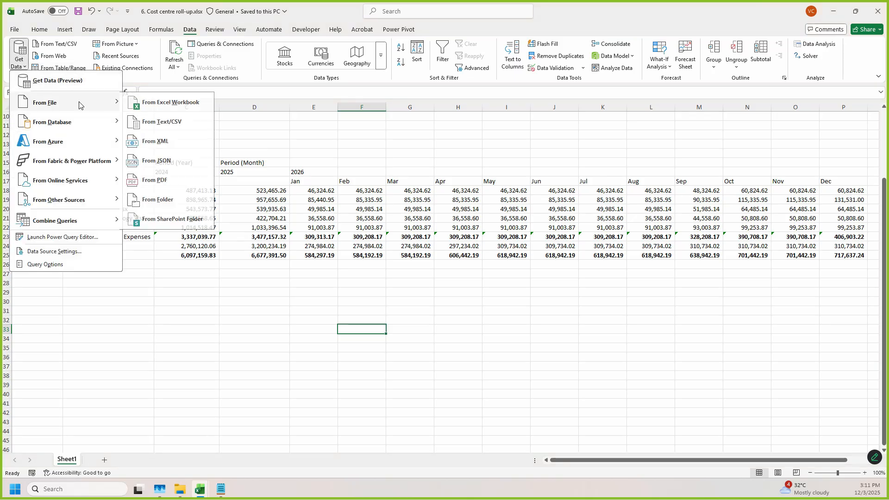
{"action": "left_click", "coordinate": [162, 107]}
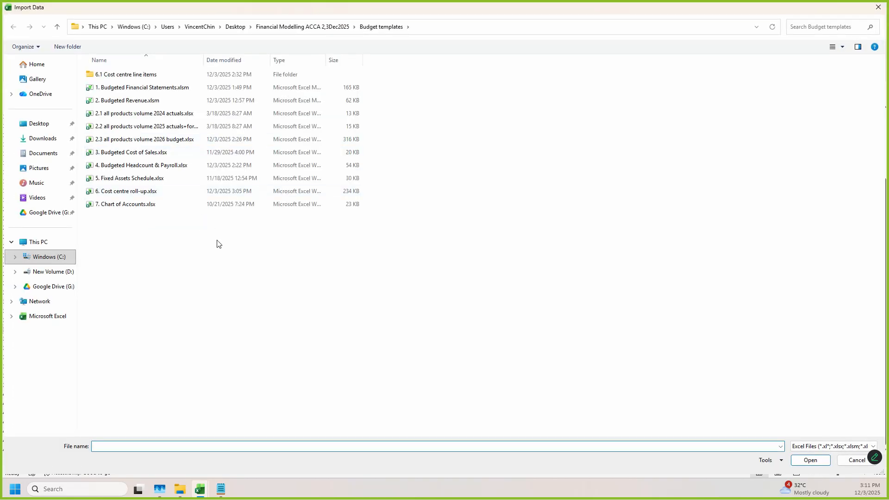
{"action": "double_click", "coordinate": [121, 205]}
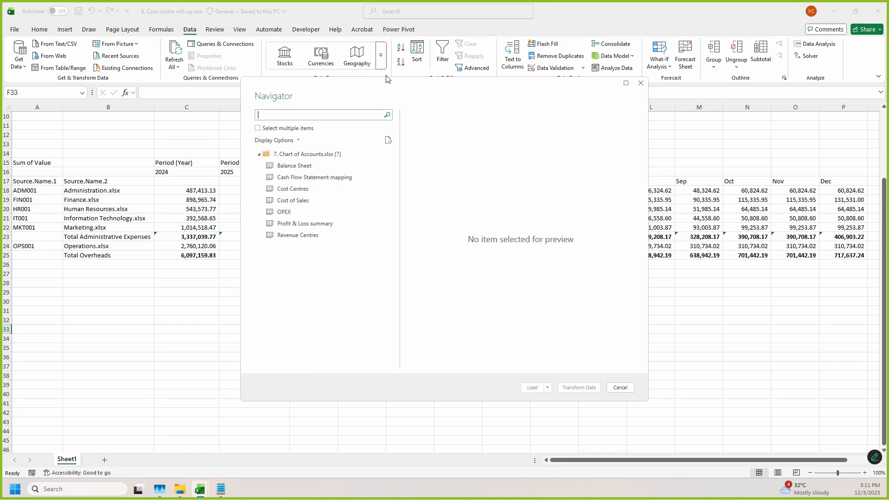
Step: Choose the Cash Flow Statement mapping sheet for the import and widen the Navigator to preview all its columns
{"action": "left_click_drag", "start_coordinate": [389, 93], "coordinate": [316, 76]}
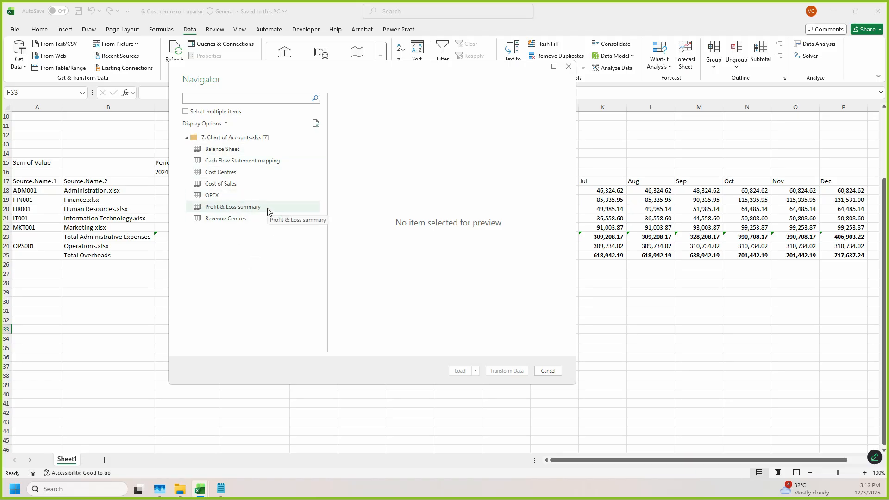
{"action": "left_click", "coordinate": [247, 161]}
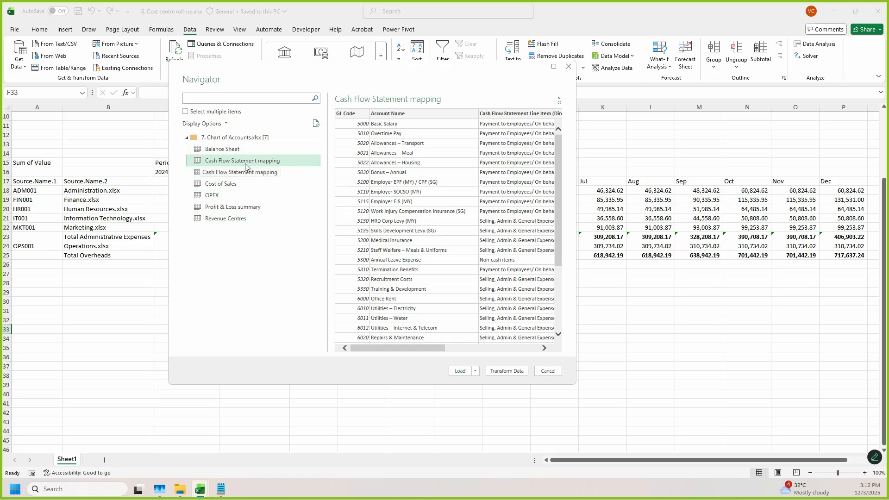
{"action": "left_click_drag", "start_coordinate": [318, 75], "coordinate": [257, 57]}
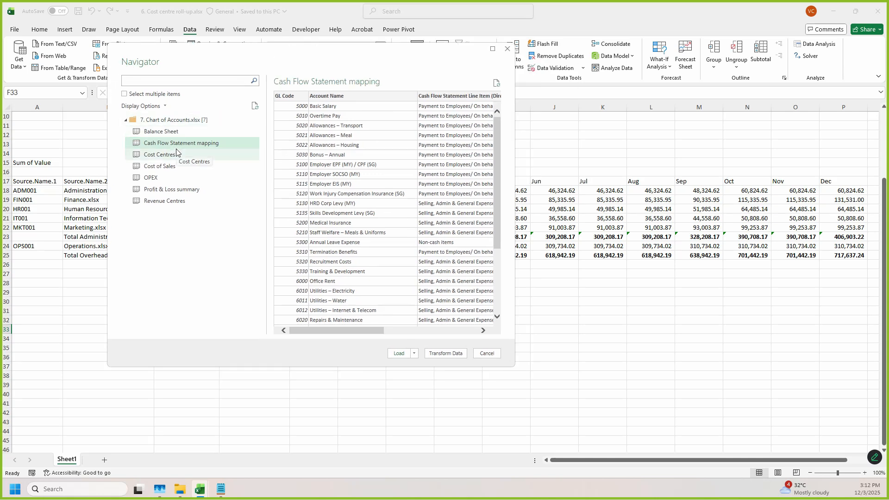
{"action": "left_click_drag", "start_coordinate": [513, 162], "coordinate": [714, 199]}
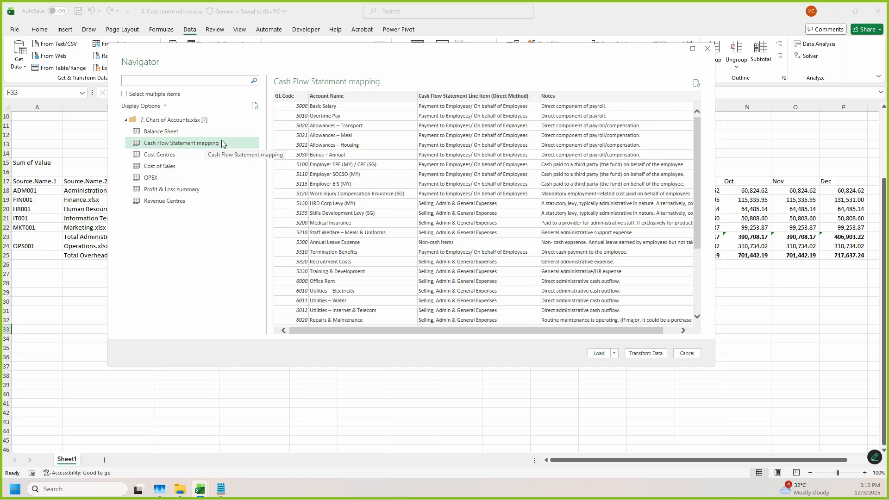
Step: Load the Cash Flow Statement mapping as a connection only and add it to the Data Model
{"action": "left_click", "coordinate": [615, 354]}
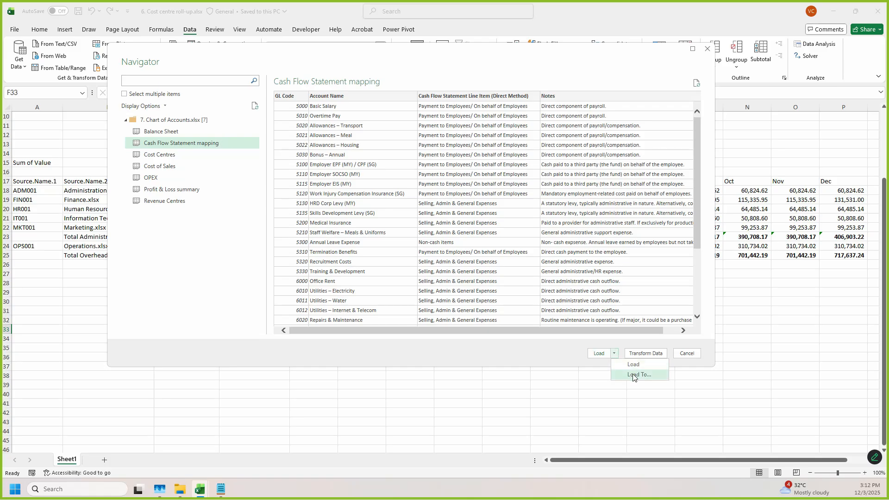
{"action": "left_click", "coordinate": [630, 373]}
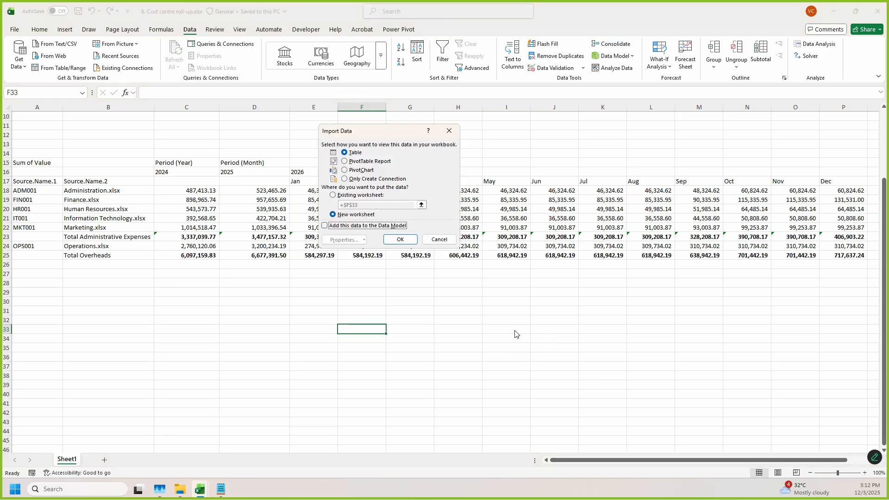
{"action": "left_click", "coordinate": [355, 179]}
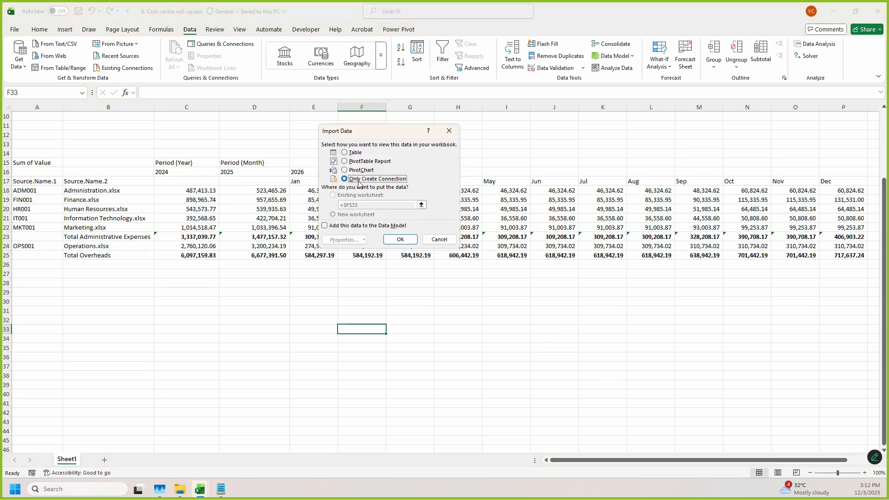
{"action": "left_click", "coordinate": [324, 226]}
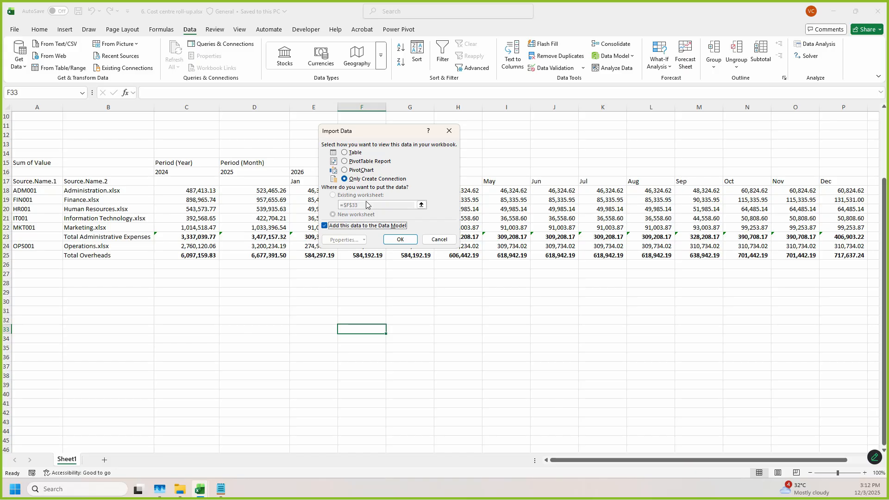
{"action": "left_click", "coordinate": [401, 240]}
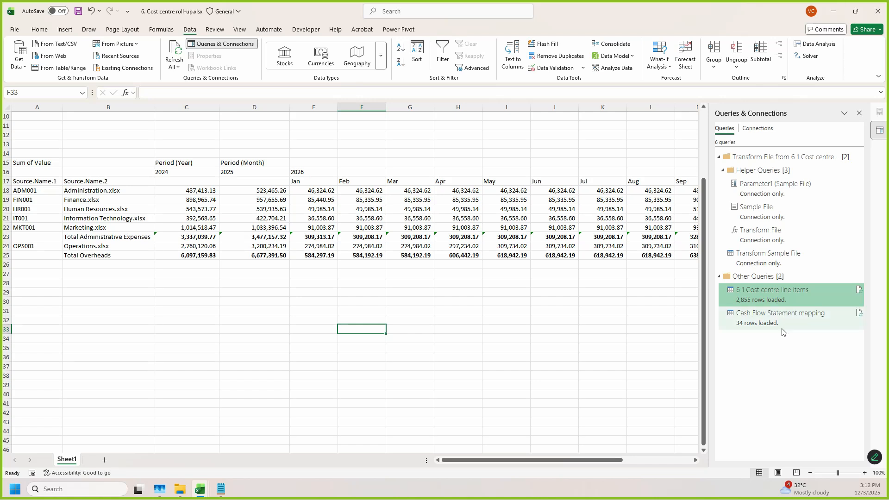
Step: Inspect the Cash Flow Statement mapping query's columns and applied steps in Power Query Editor, and close and load it
{"action": "mouse_move", "coordinate": [789, 323]}
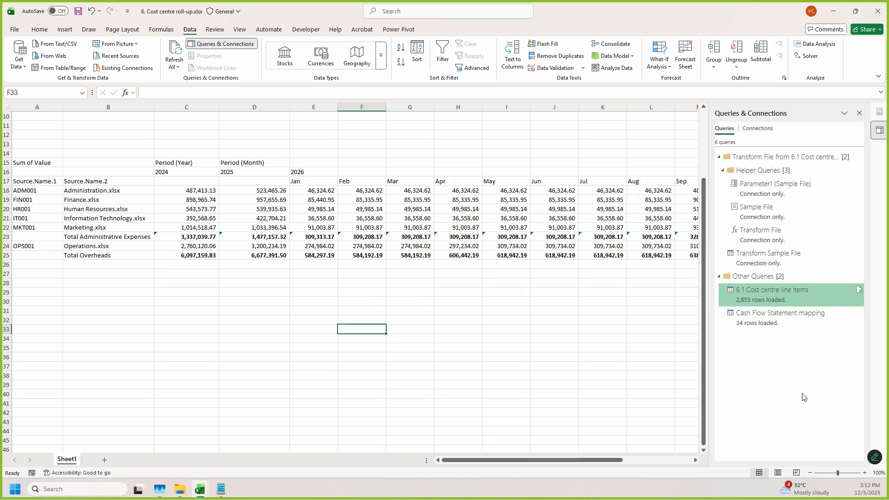
{"action": "mouse_move", "coordinate": [766, 327]}
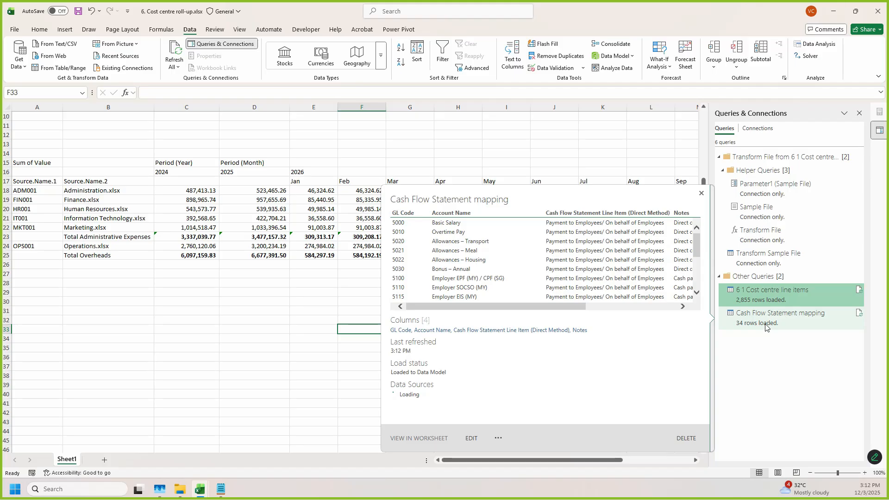
{"action": "double_click", "coordinate": [765, 323]}
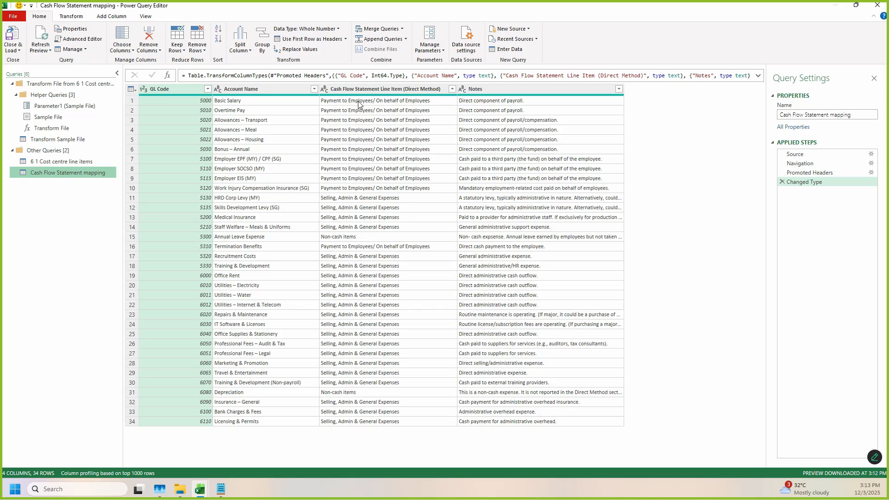
{"action": "left_click", "coordinate": [370, 77]}
{"action": "left_click", "coordinate": [13, 50]}
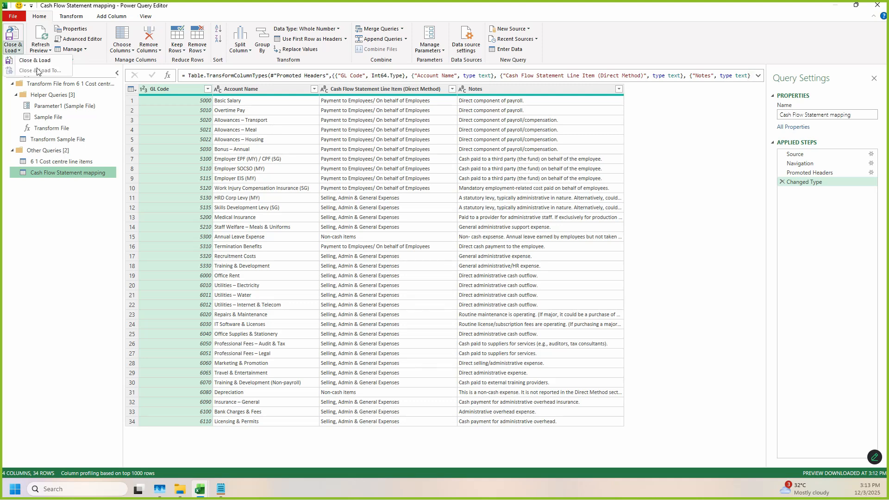
{"action": "left_click", "coordinate": [35, 61]}
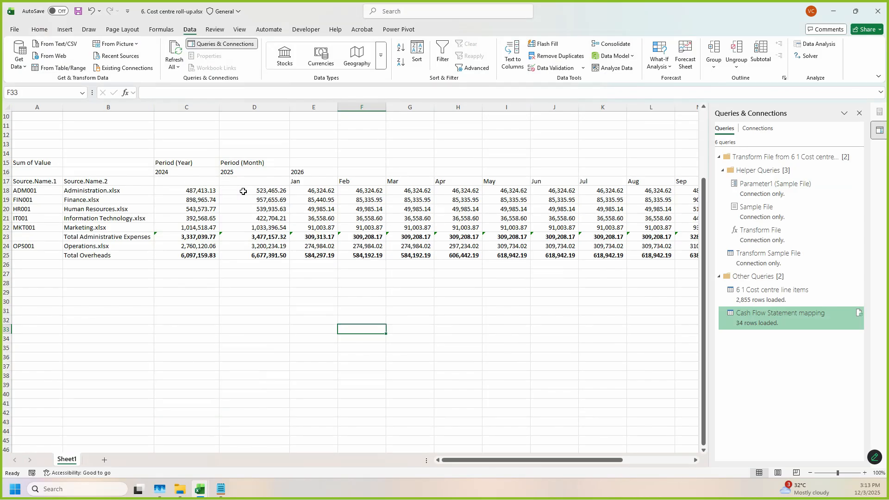
Step: Reopen the Power Pivot data model, place the Cash Flow Statement mapping table beside the cost centre line items table and make it taller
{"action": "left_click", "coordinate": [399, 29]}
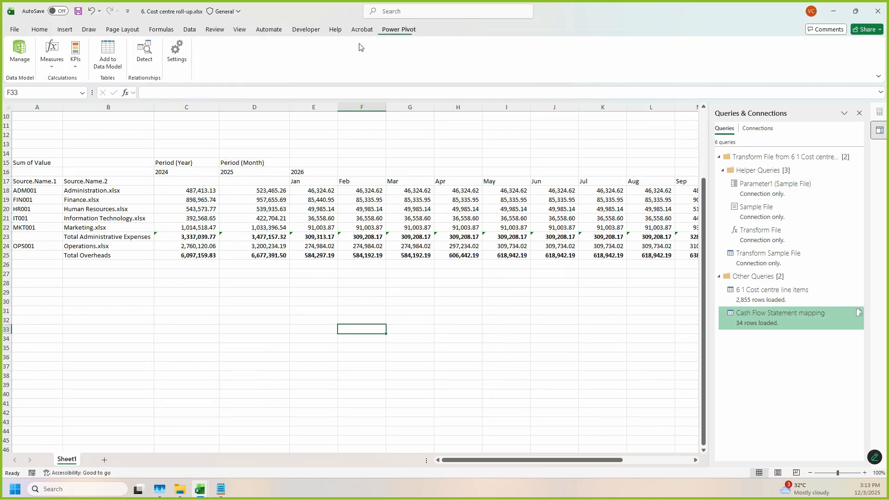
{"action": "left_click", "coordinate": [20, 53]}
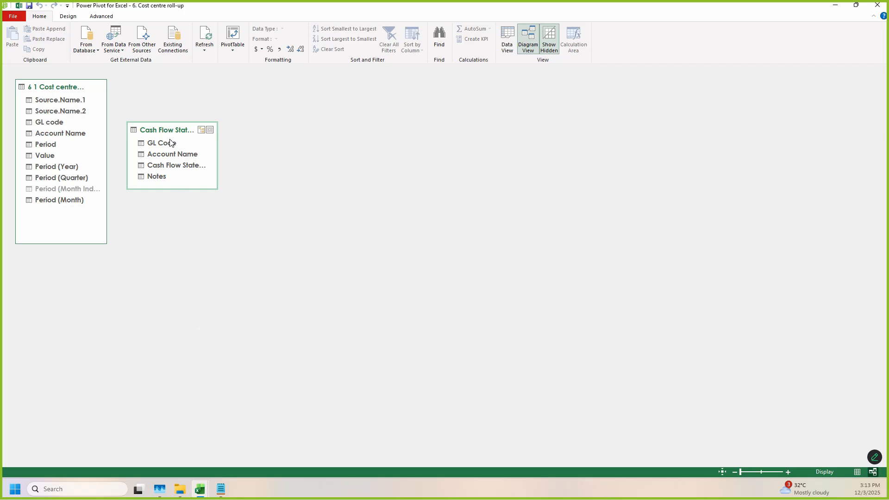
{"action": "left_click_drag", "start_coordinate": [165, 135], "coordinate": [218, 121]}
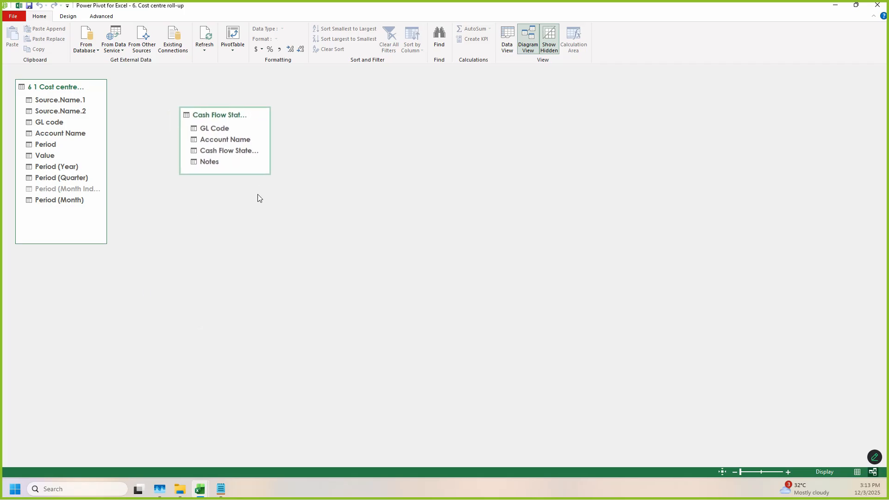
{"action": "left_click_drag", "start_coordinate": [240, 174], "coordinate": [230, 211]}
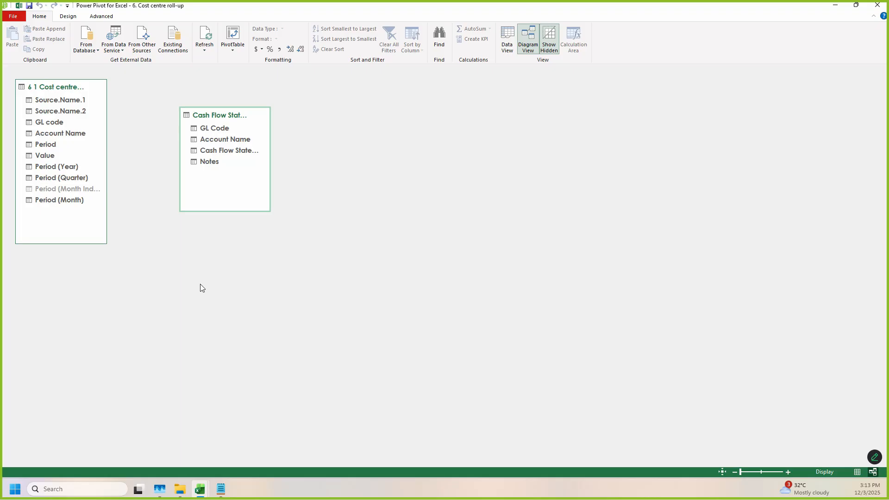
{"action": "mouse_move", "coordinate": [211, 116]}
{"action": "left_mouse_down"}
{"action": "mouse_move", "coordinate": [156, 91]}
{"action": "mouse_move", "coordinate": [227, 98]}
{"action": "mouse_move", "coordinate": [158, 92]}
{"action": "mouse_move", "coordinate": [195, 114]}
{"action": "mouse_move", "coordinate": [222, 116]}
{"action": "left_mouse_up"}
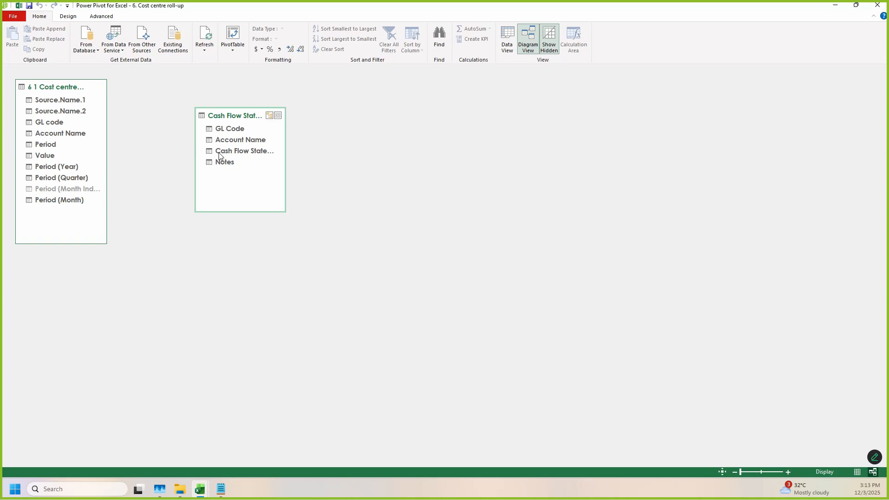
{"action": "left_click_drag", "start_coordinate": [199, 125], "coordinate": [287, 197]}
{"action": "mouse_move", "coordinate": [5, 93]}
{"action": "left_mouse_down"}
{"action": "mouse_move", "coordinate": [109, 220]}
{"action": "mouse_move", "coordinate": [75, 232]}
{"action": "mouse_move", "coordinate": [122, 228]}
{"action": "left_mouse_up"}
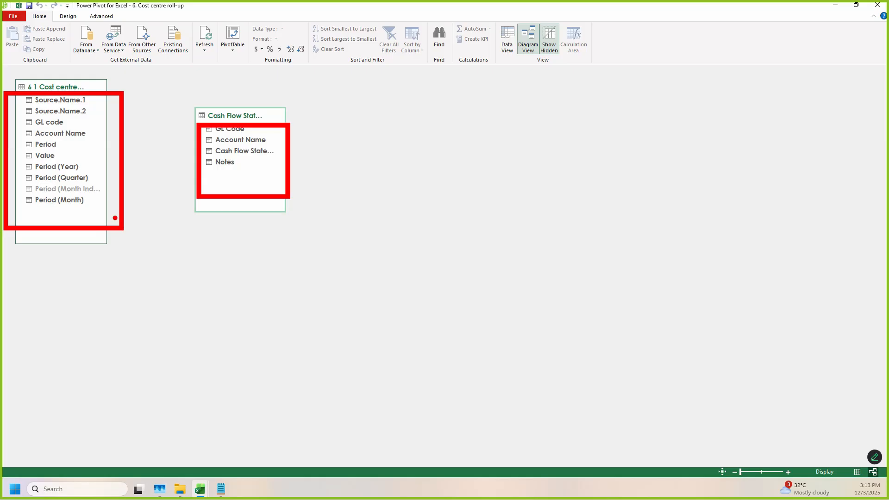
{"action": "key", "text": "Escape"}
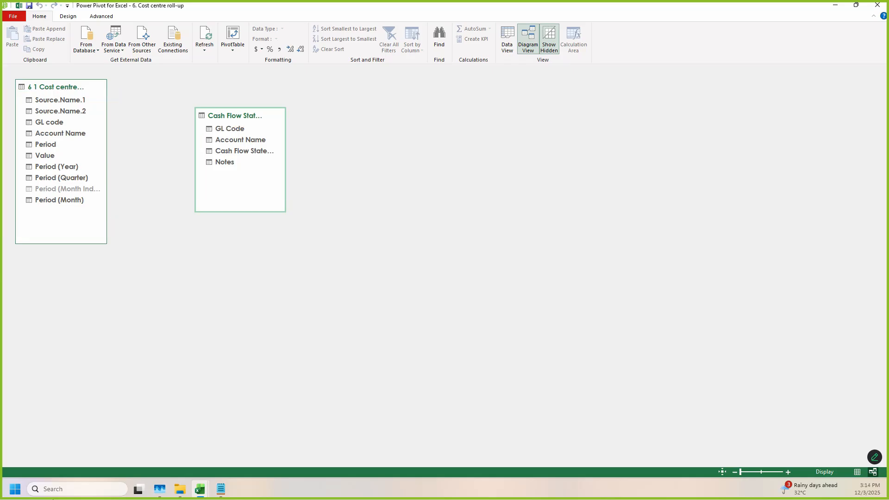
Step: Examine the Cash Flow Statement mapping table's rows, checking its GL Code column against the account name, line item and notes columns
{"action": "left_click", "coordinate": [508, 48]}
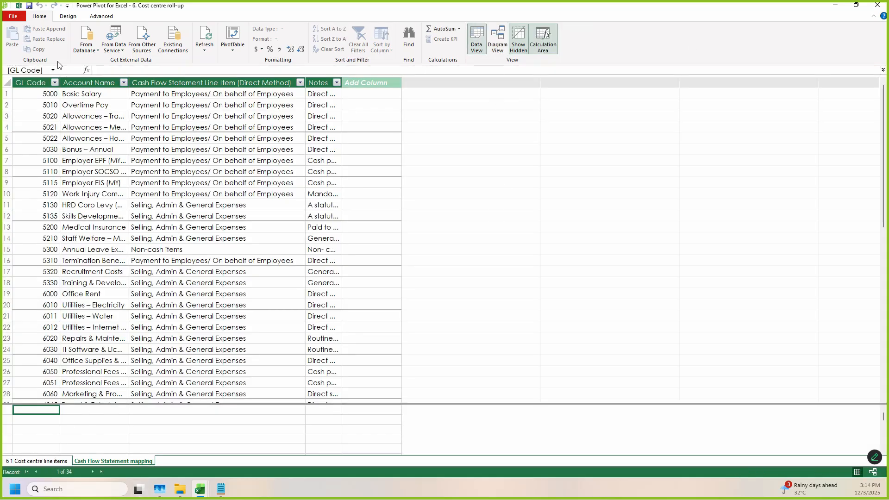
{"action": "left_click", "coordinate": [29, 82]}
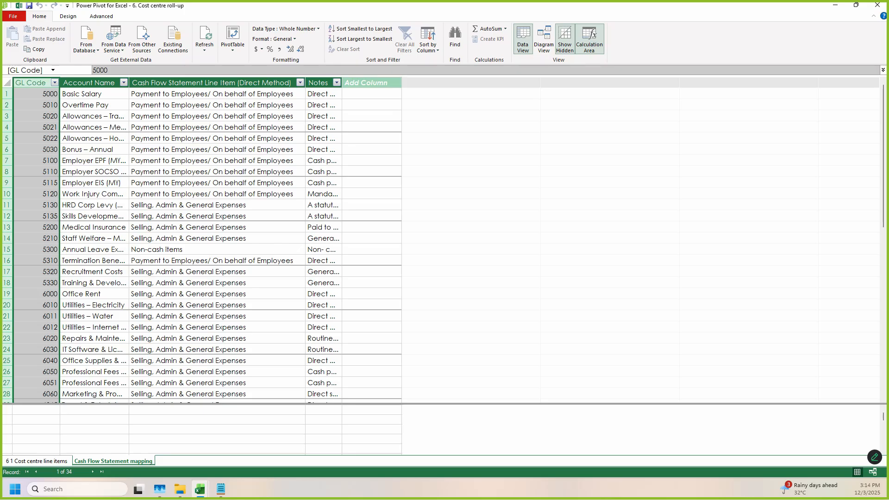
{"action": "left_click", "coordinate": [326, 83]}
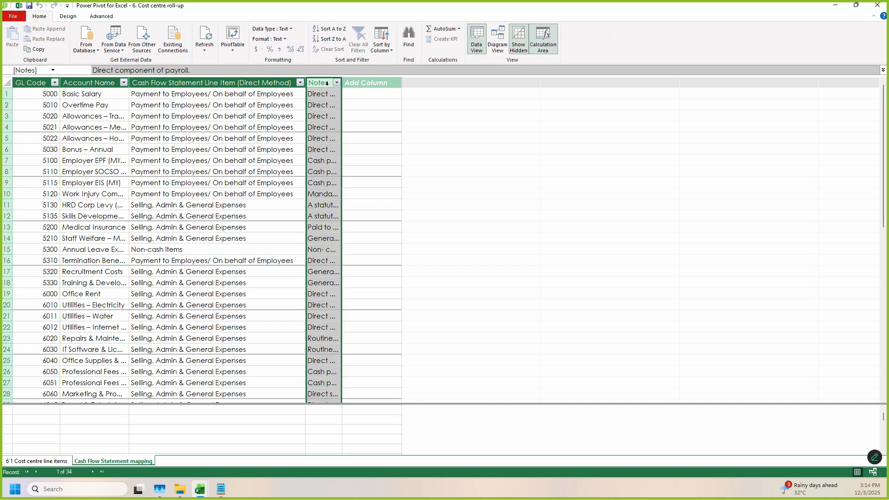
{"action": "left_click_drag", "start_coordinate": [325, 83], "coordinate": [108, 99]}
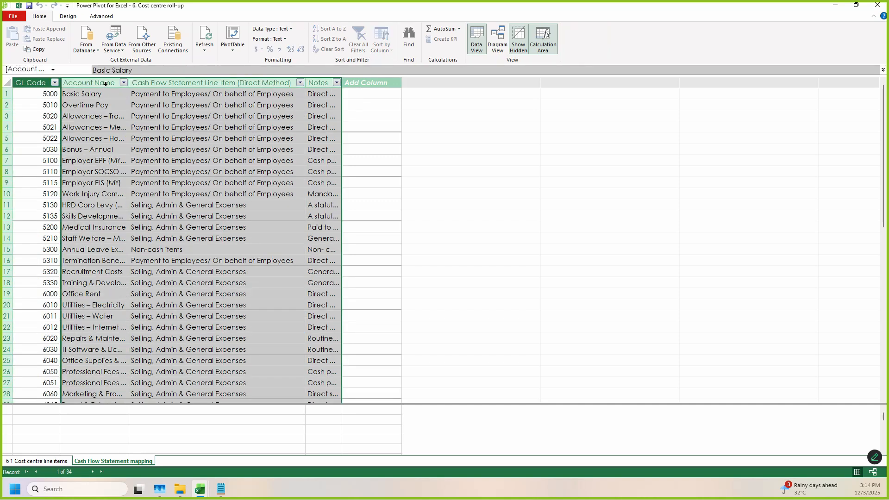
{"action": "left_click", "coordinate": [32, 82]}
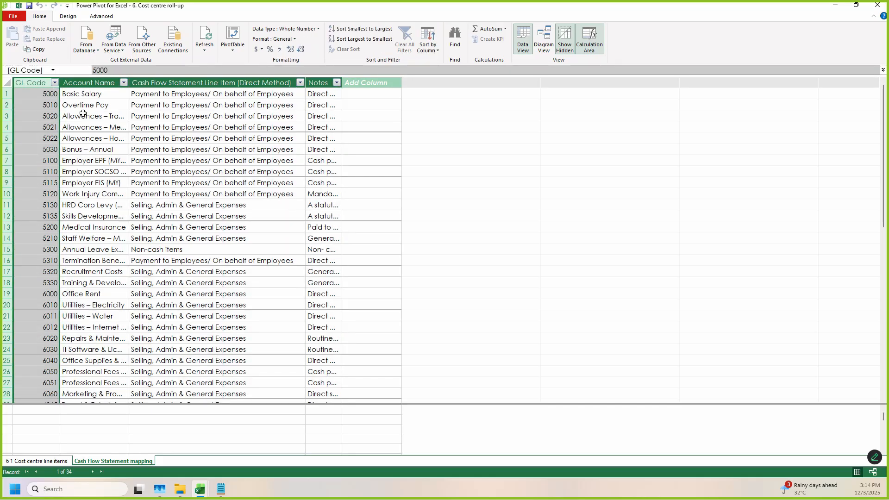
Step: Compare the GL code columns of the cost centre line items table and the Cash Flow Statement mapping table
{"action": "left_click", "coordinate": [64, 461]}
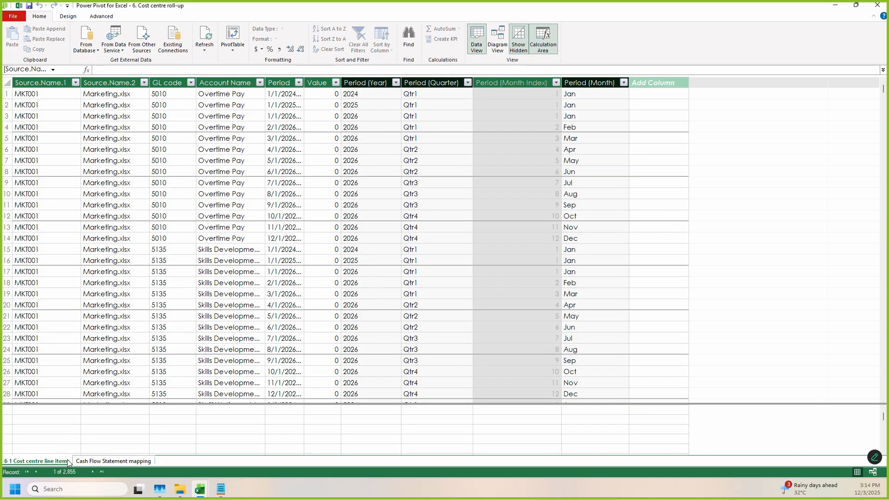
{"action": "left_click", "coordinate": [122, 461]}
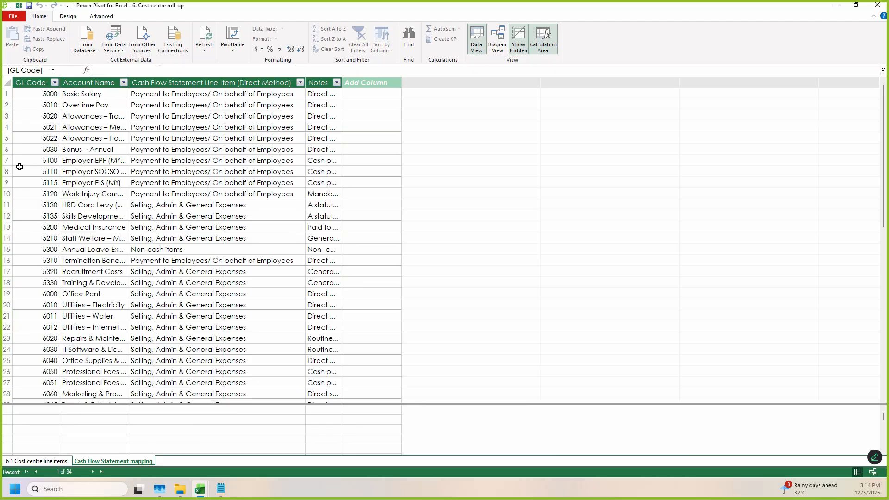
{"action": "left_click", "coordinate": [47, 83]}
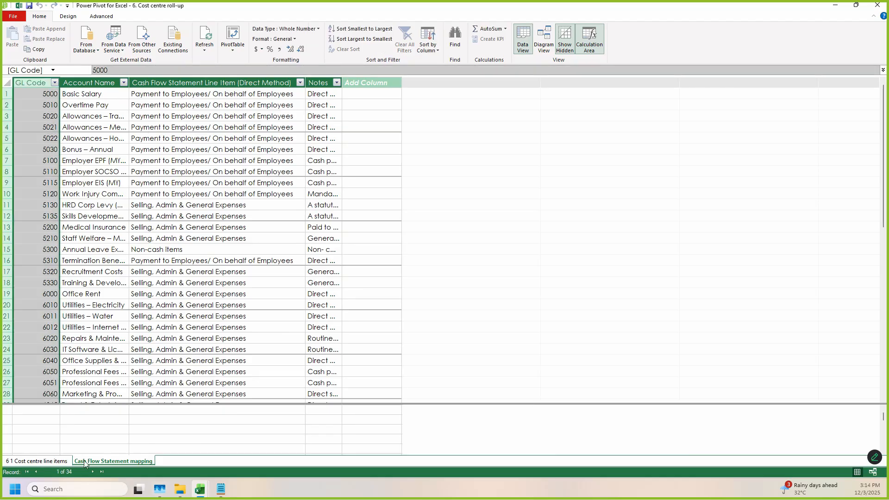
{"action": "left_click", "coordinate": [37, 460]}
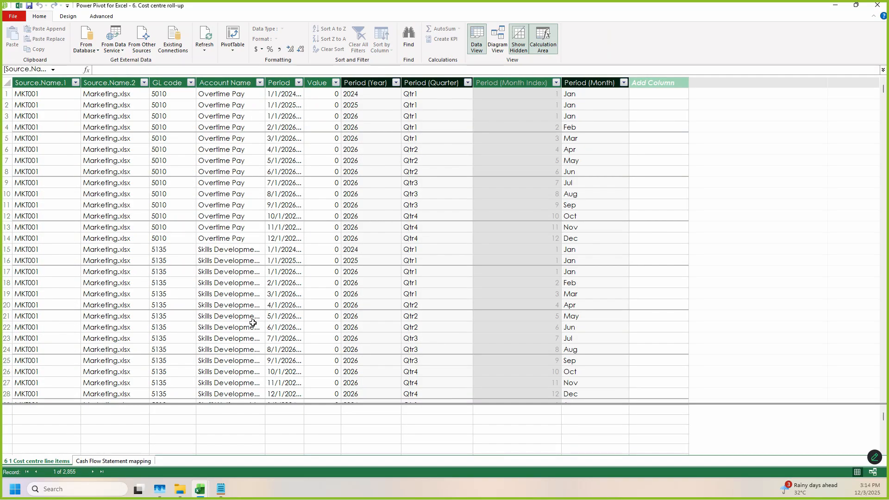
{"action": "left_click", "coordinate": [176, 82]}
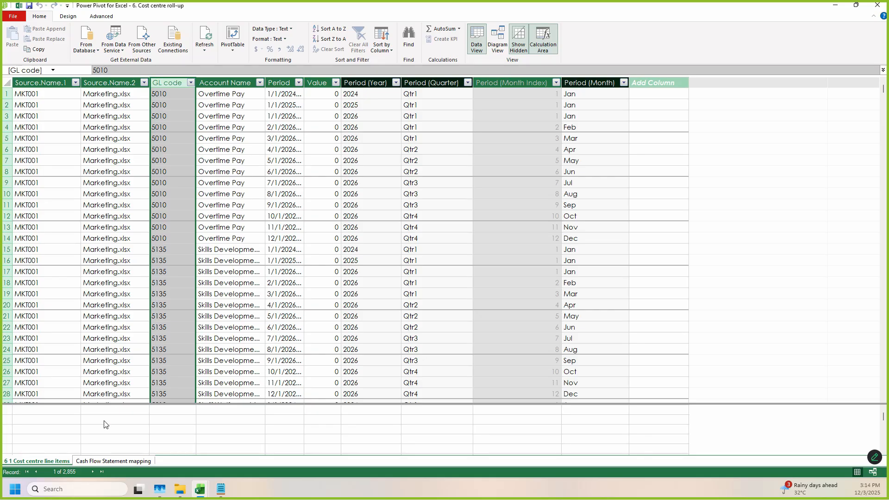
{"action": "left_click", "coordinate": [120, 460]}
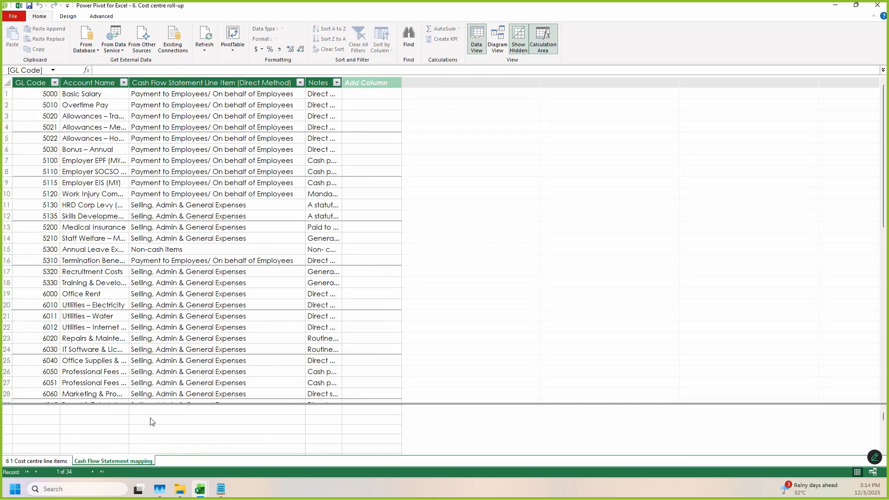
{"action": "left_click", "coordinate": [36, 86]}
{"action": "left_click", "coordinate": [46, 462]}
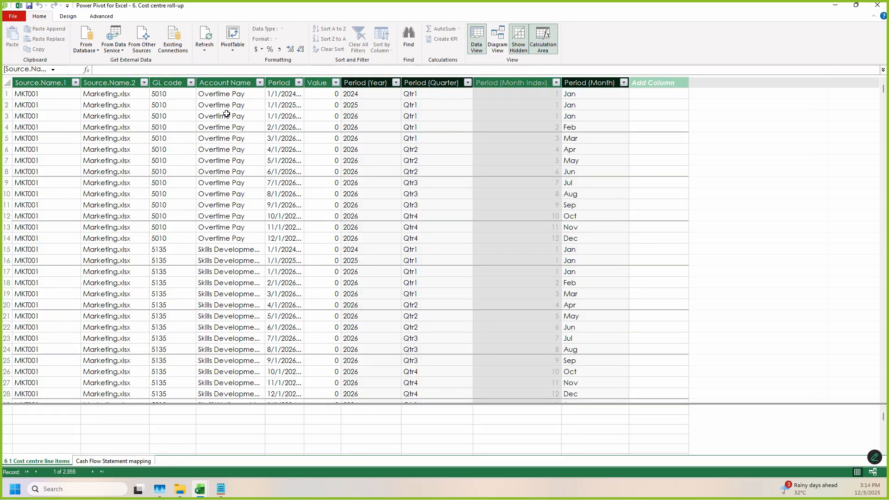
{"action": "left_click", "coordinate": [177, 85]}
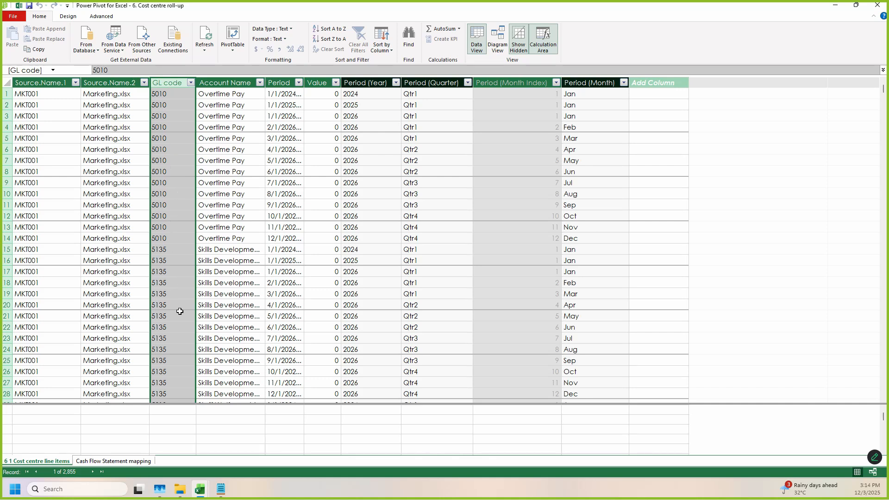
{"action": "left_click", "coordinate": [125, 461]}
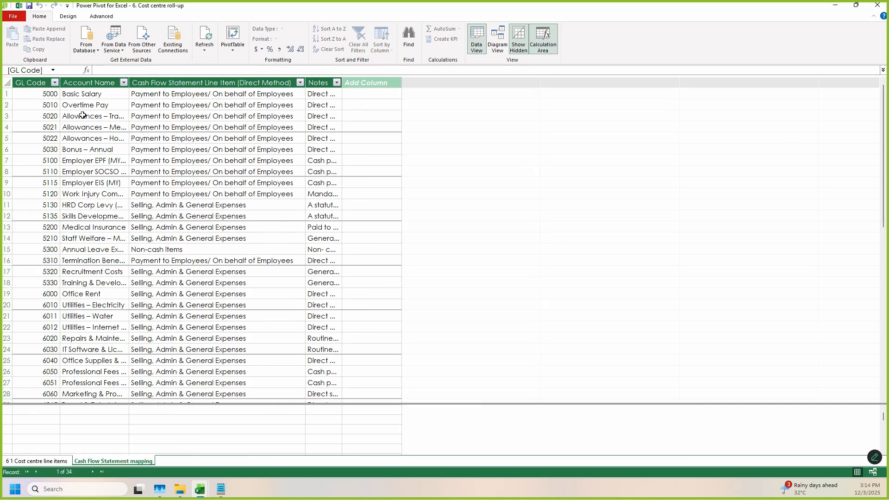
{"action": "left_click", "coordinate": [38, 82]}
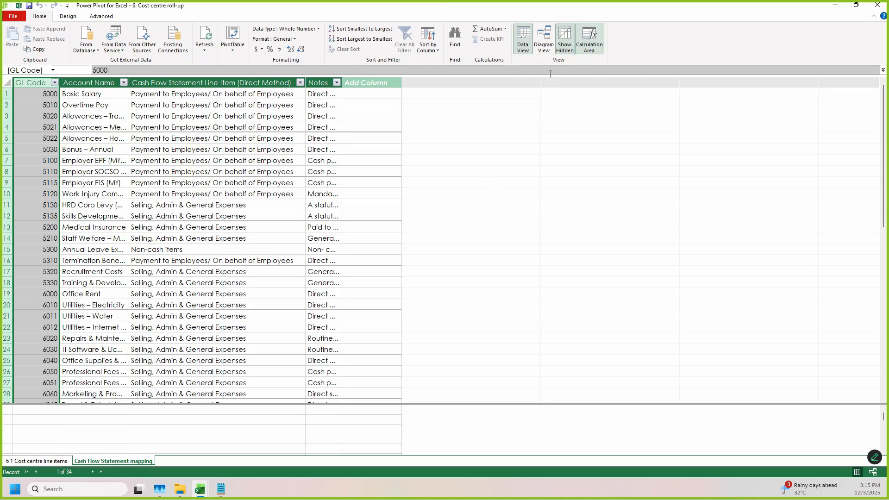
Step: Relate the Cash Flow Statement mapping's GL Code to the cost centre line items' GL code and move the mapping table closer
{"action": "left_click", "coordinate": [543, 40]}
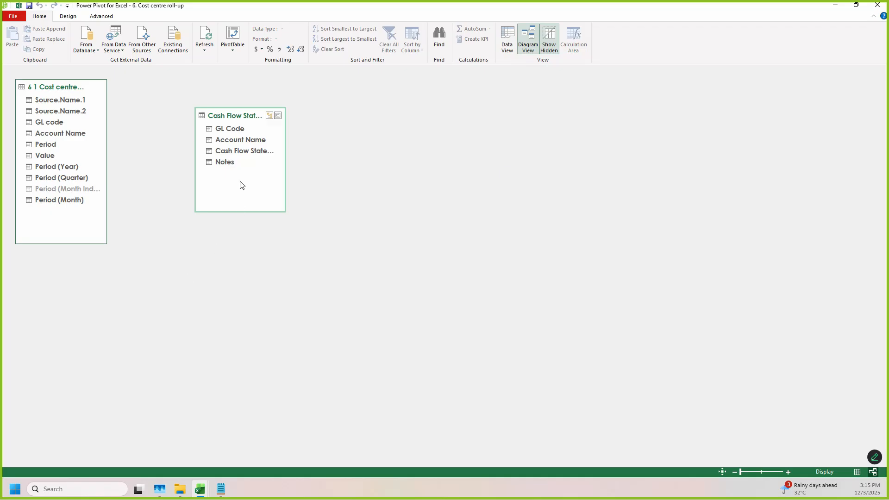
{"action": "left_click", "coordinate": [231, 130]}
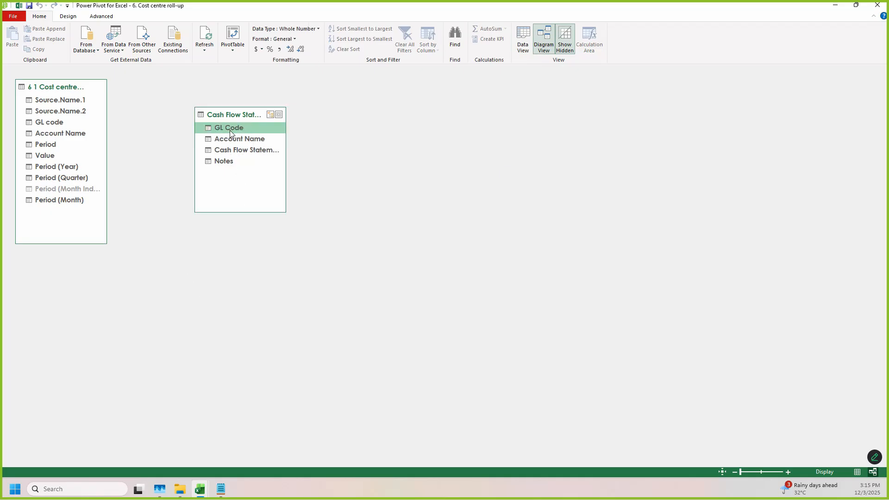
{"action": "left_click_drag", "start_coordinate": [227, 129], "coordinate": [46, 123]}
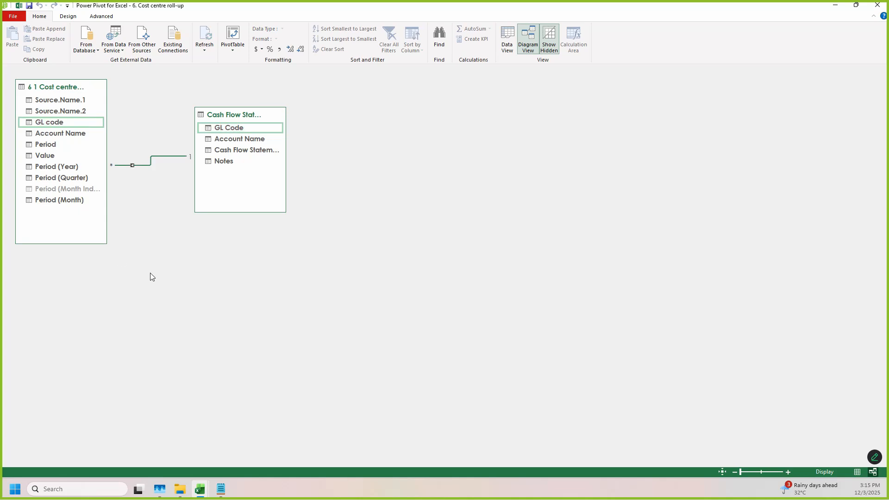
{"action": "left_click_drag", "start_coordinate": [225, 118], "coordinate": [204, 113]}
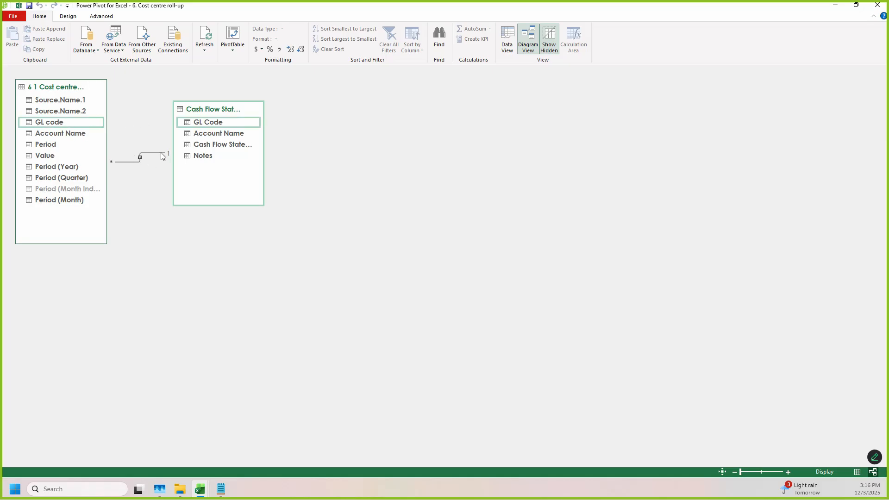
{"action": "mouse_move", "coordinate": [30, 82]}
{"action": "left_mouse_down"}
{"action": "mouse_move", "coordinate": [82, 221]}
{"action": "mouse_move", "coordinate": [92, 218]}
{"action": "left_mouse_up"}
{"action": "left_click_drag", "start_coordinate": [185, 107], "coordinate": [278, 176]}
{"action": "left_click_drag", "start_coordinate": [255, 194], "coordinate": [254, 195]}
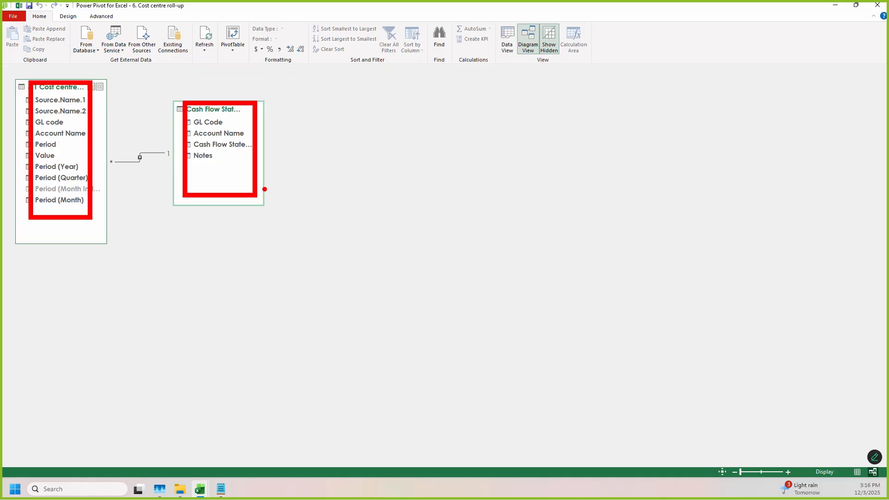
{"action": "key", "text": "Escape"}
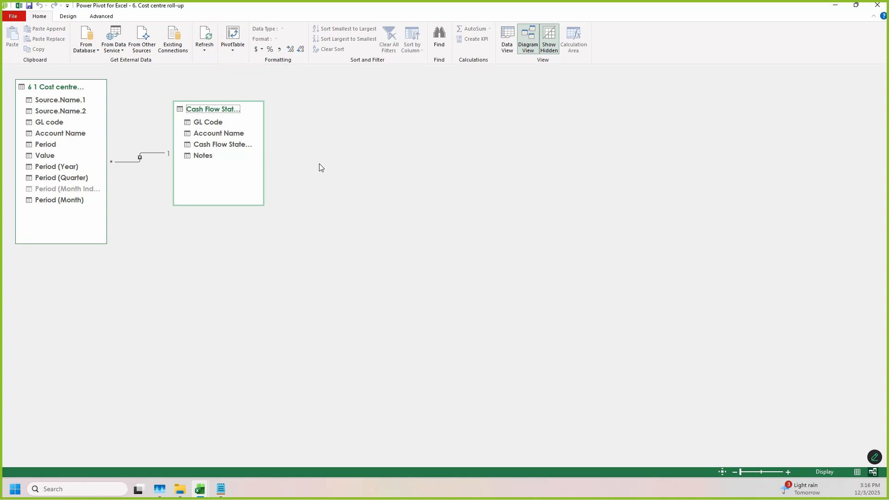
Step: Switch back from Power Pivot to the roll-up worksheet and enable its external data connections
{"action": "left_click_drag", "start_coordinate": [237, 10], "coordinate": [507, 41]}
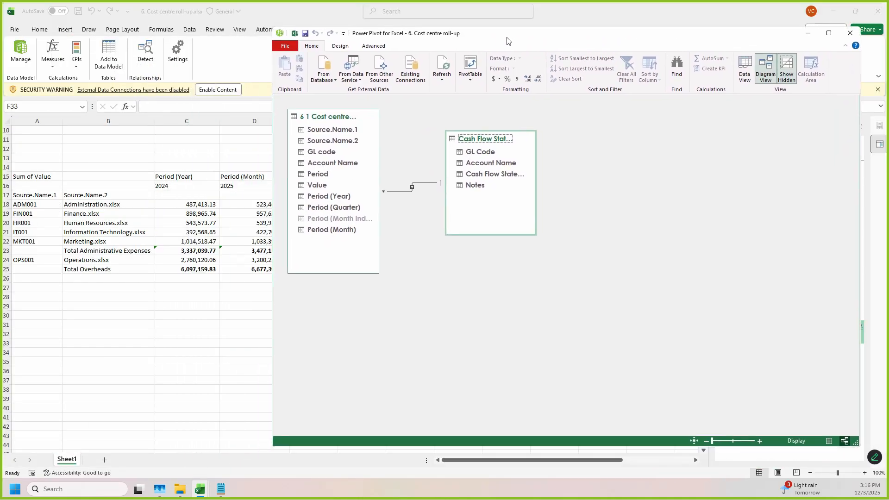
{"action": "left_click", "coordinate": [158, 411]}
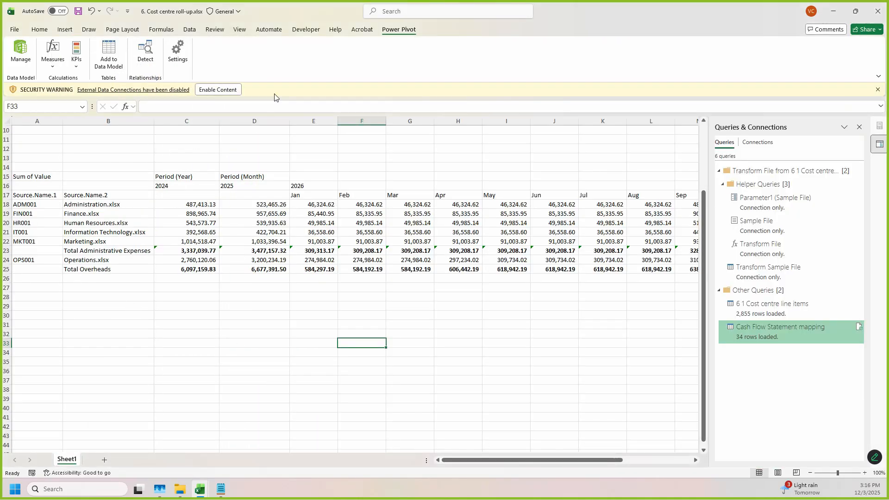
{"action": "left_click", "coordinate": [217, 90]}
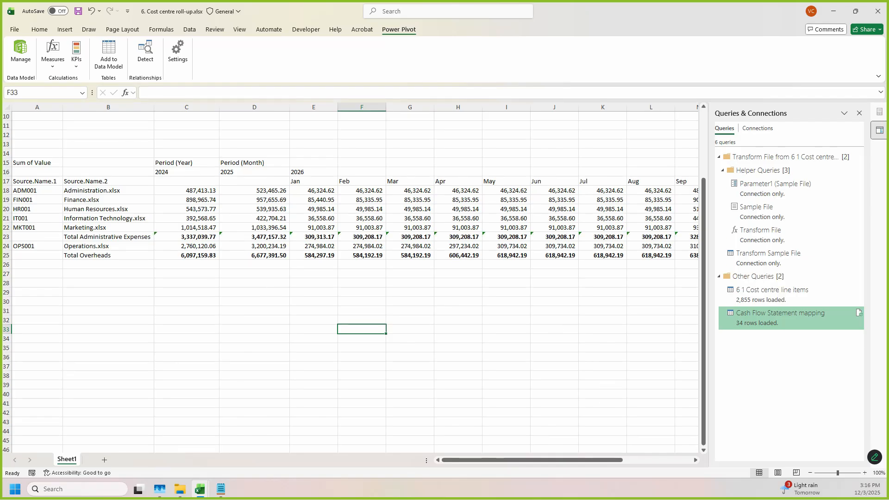
Step: Insert a PivotTable from the Data Model on the existing worksheet at Sheet1 cell A28, below the overheads table
{"action": "scroll", "coordinate": [143, 158], "scroll_direction": "down", "scroll_amount": 1}
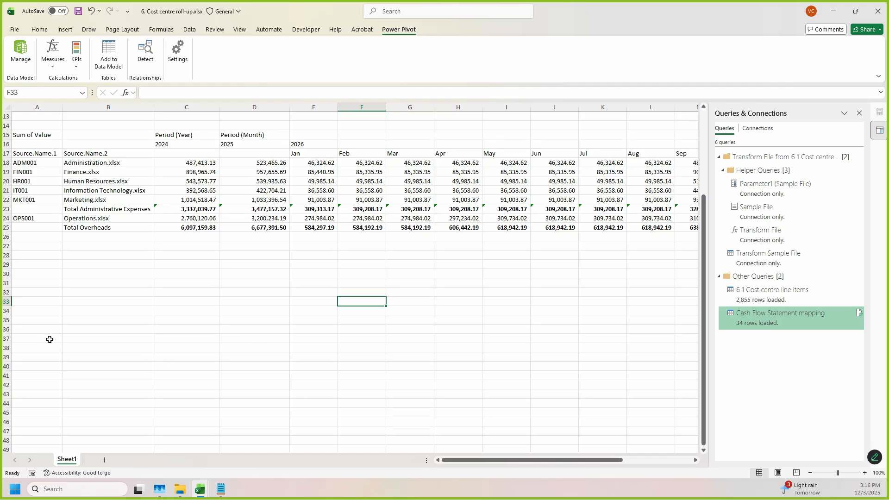
{"action": "left_click", "coordinate": [42, 253]}
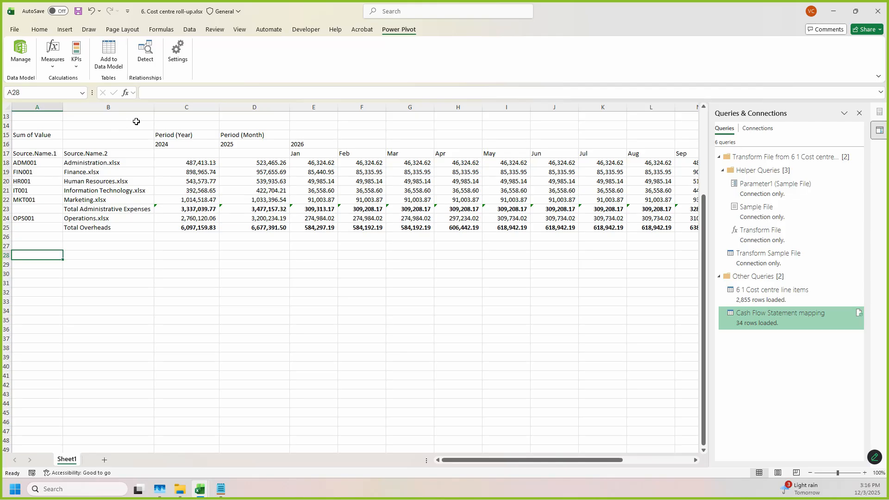
{"action": "left_click", "coordinate": [65, 29]}
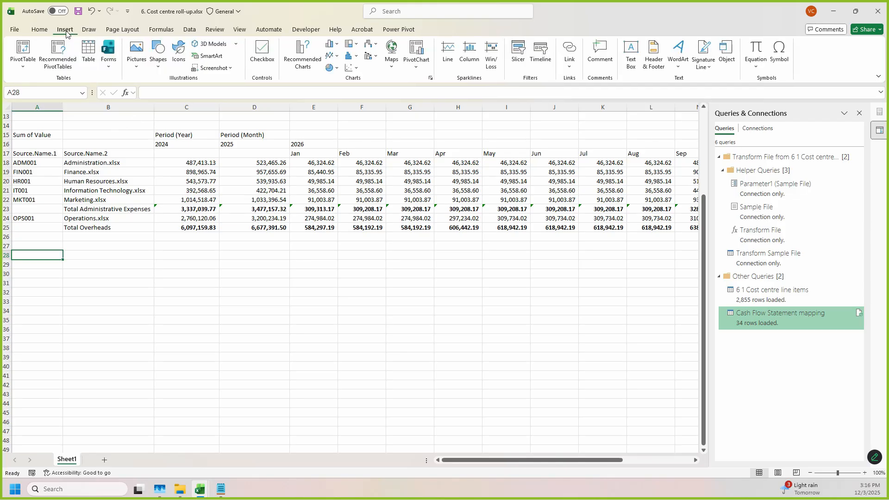
{"action": "left_click", "coordinate": [24, 67]}
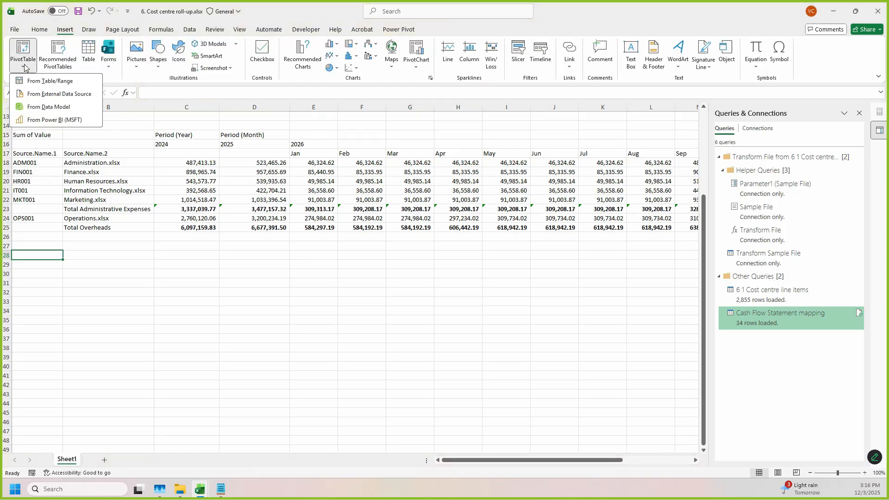
{"action": "left_click", "coordinate": [43, 107]}
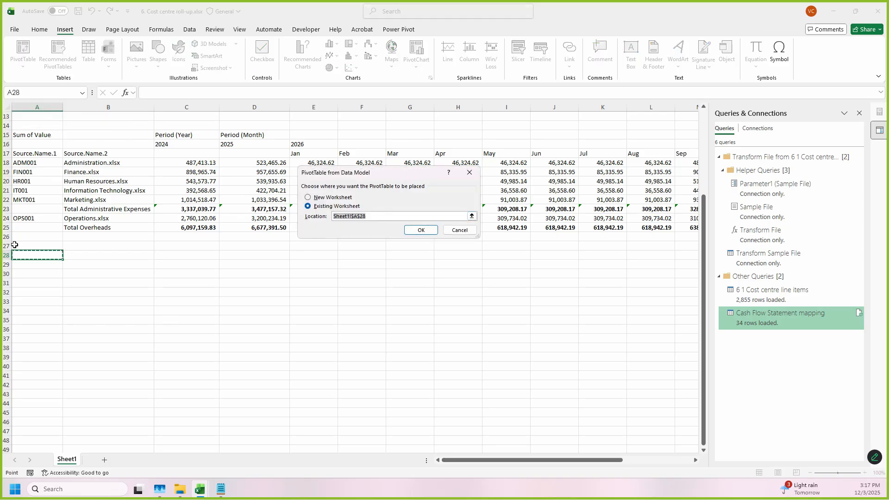
{"action": "left_click", "coordinate": [417, 231]}
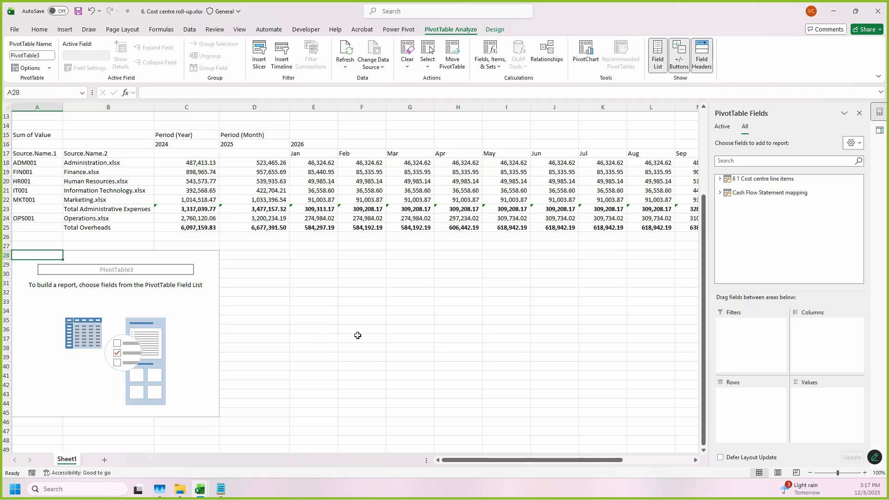
Step: Set the new PivotTable's rows to Cash Flow Statement Line Item (Direct Method) from the Cash Flow Statement mapping table
{"action": "scroll", "coordinate": [302, 285], "scroll_direction": "down", "scroll_amount": 2}
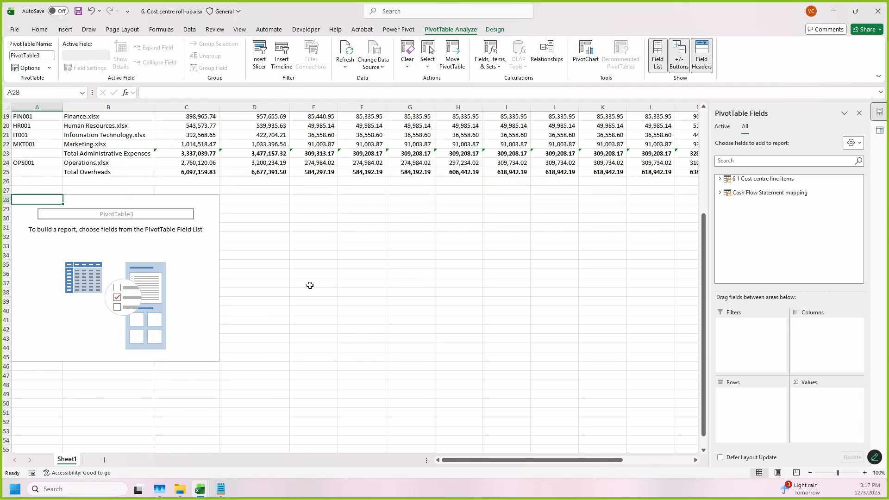
{"action": "scroll", "coordinate": [309, 285], "scroll_direction": "up", "scroll_amount": 2}
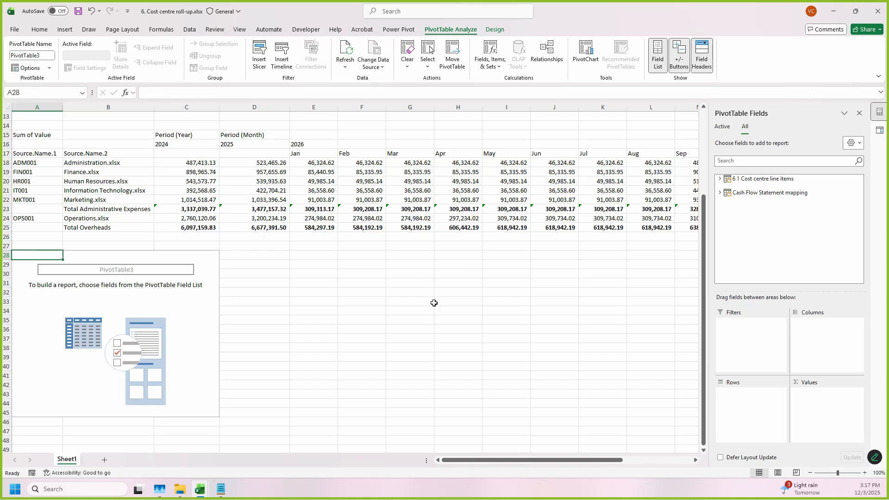
{"action": "left_click", "coordinate": [721, 192]}
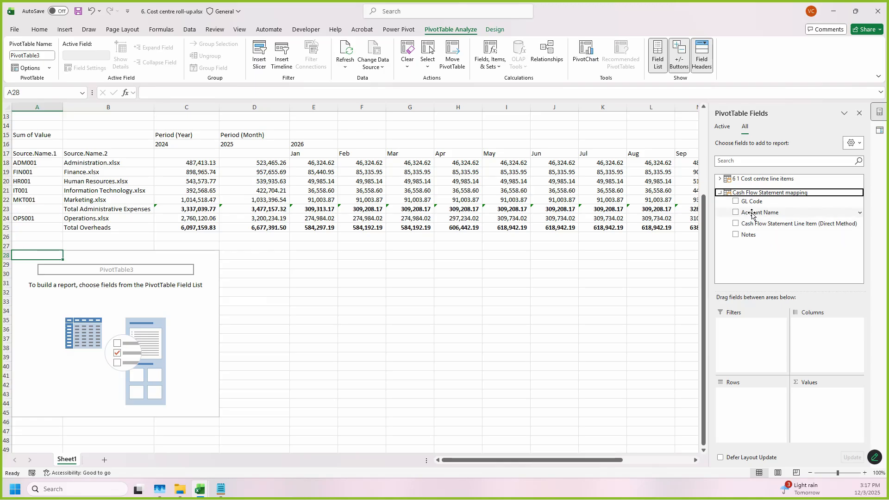
{"action": "left_click_drag", "start_coordinate": [752, 212], "coordinate": [746, 403]}
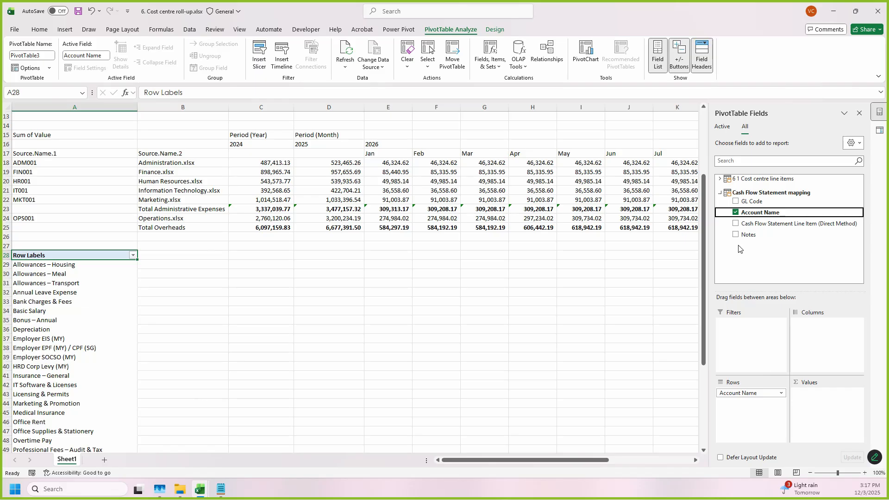
{"action": "left_click_drag", "start_coordinate": [745, 392], "coordinate": [653, 303]}
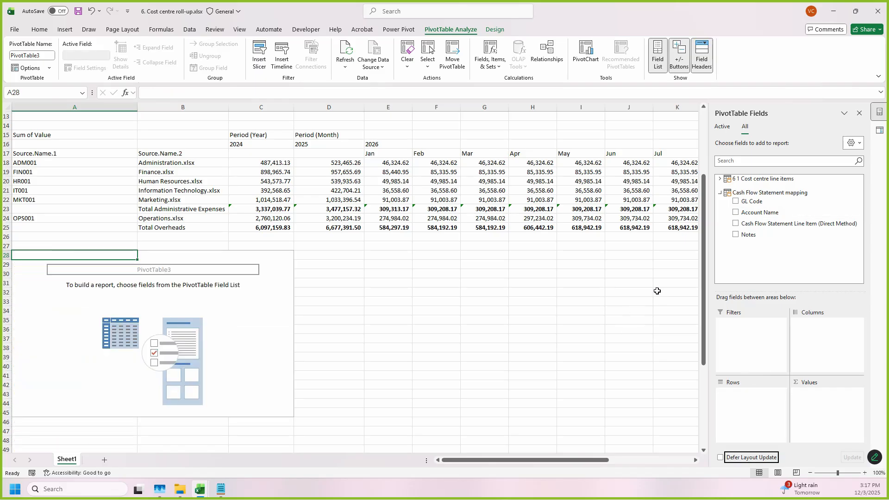
{"action": "left_click_drag", "start_coordinate": [770, 224], "coordinate": [755, 409]}
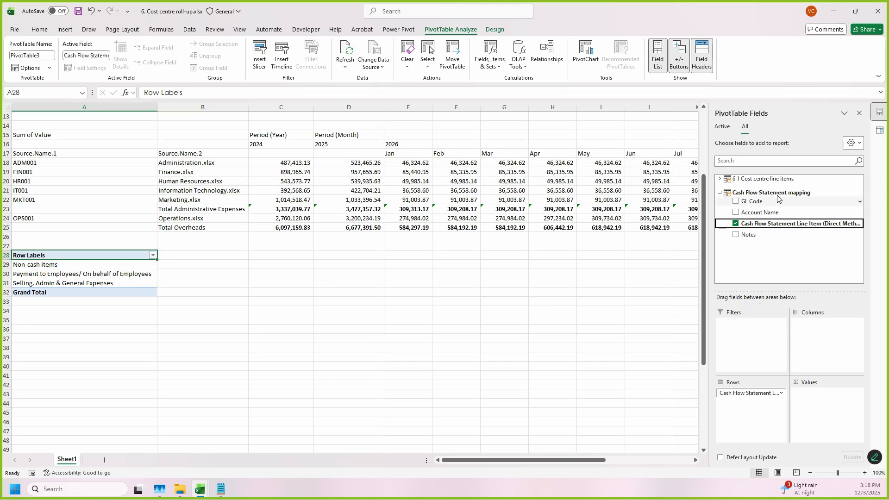
Step: Add the cost centre line items' Value as a sum, with Period (Year) and Period (Month) as the PivotTable's columns
{"action": "left_click", "coordinate": [794, 178]}
{"action": "scroll", "coordinate": [782, 250], "scroll_direction": "down", "scroll_amount": 2}
{"action": "scroll", "coordinate": [770, 259], "scroll_direction": "up", "scroll_amount": 1}
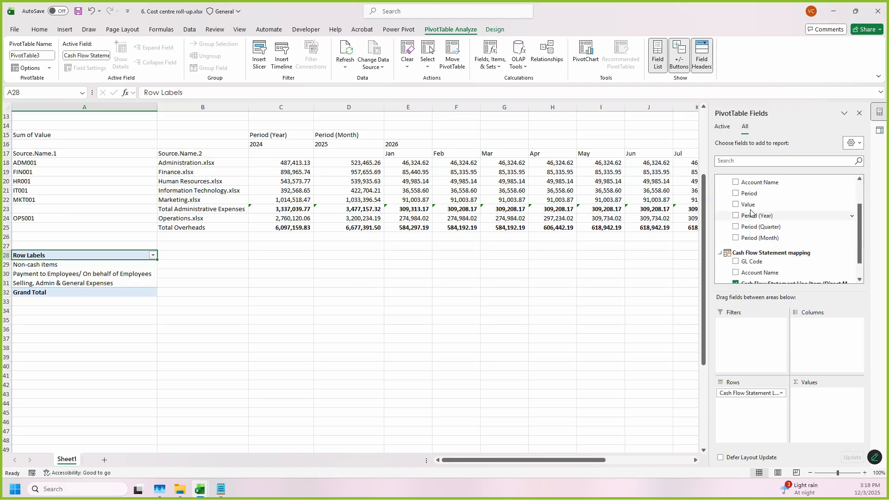
{"action": "left_click_drag", "start_coordinate": [748, 204], "coordinate": [831, 407]}
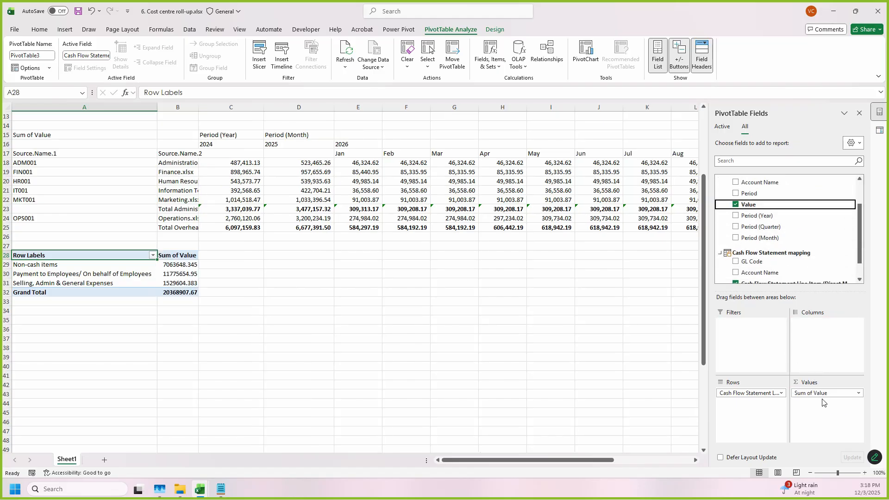
{"action": "left_click_drag", "start_coordinate": [762, 216], "coordinate": [815, 328]}
{"action": "left_click_drag", "start_coordinate": [759, 237], "coordinate": [797, 349]}
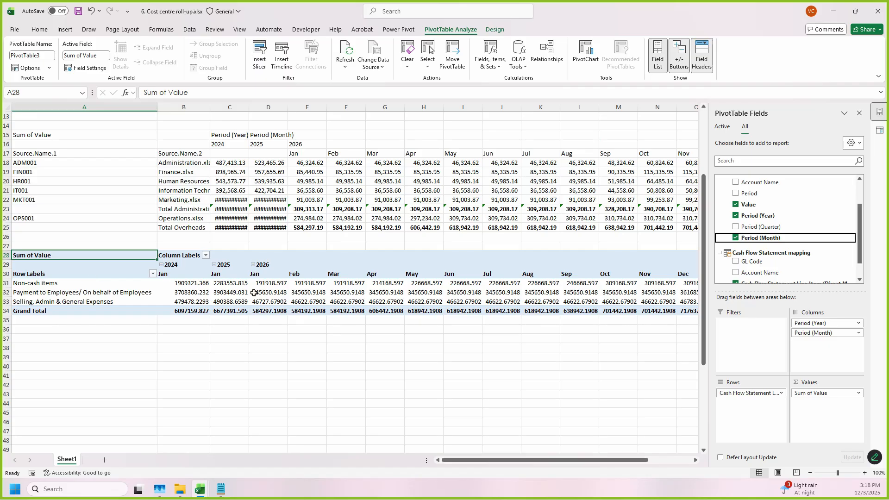
{"action": "scroll", "coordinate": [784, 263], "scroll_direction": "down", "scroll_amount": 1}
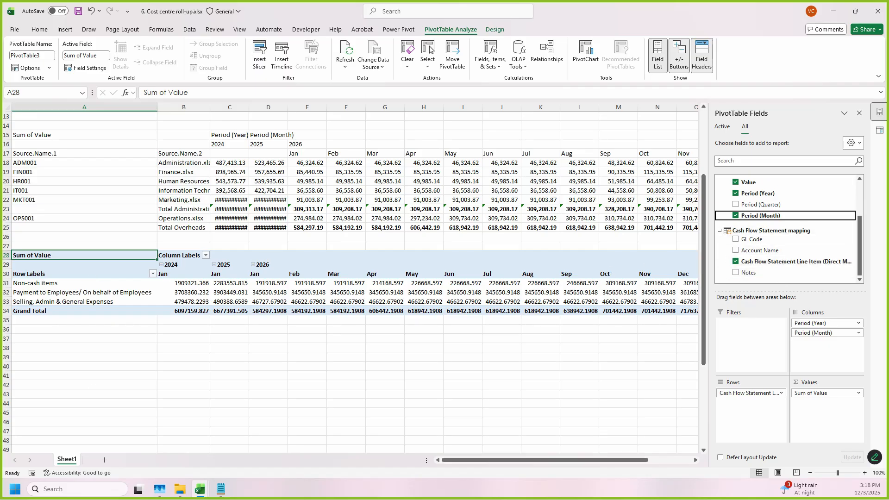
{"action": "left_click", "coordinate": [260, 363]}
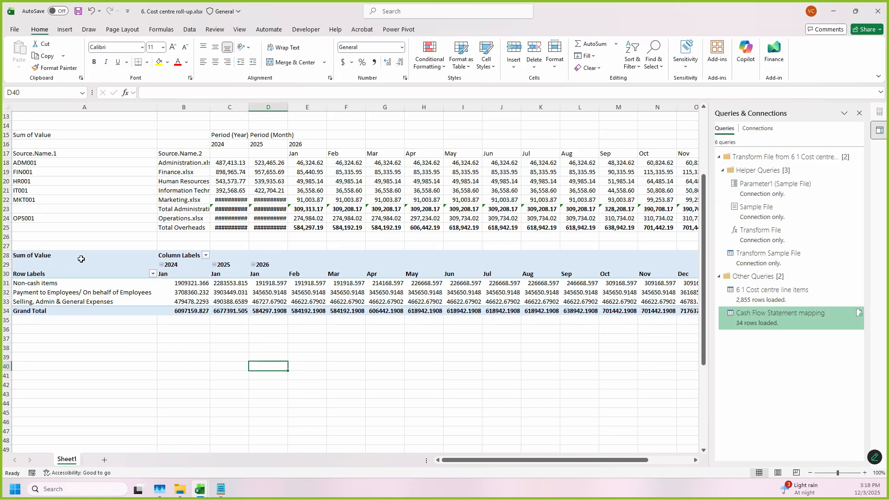
Step: Move the entire cash flow PivotTable one column across so that it starts at cell B28
{"action": "left_click_drag", "start_coordinate": [81, 258], "coordinate": [584, 309]}
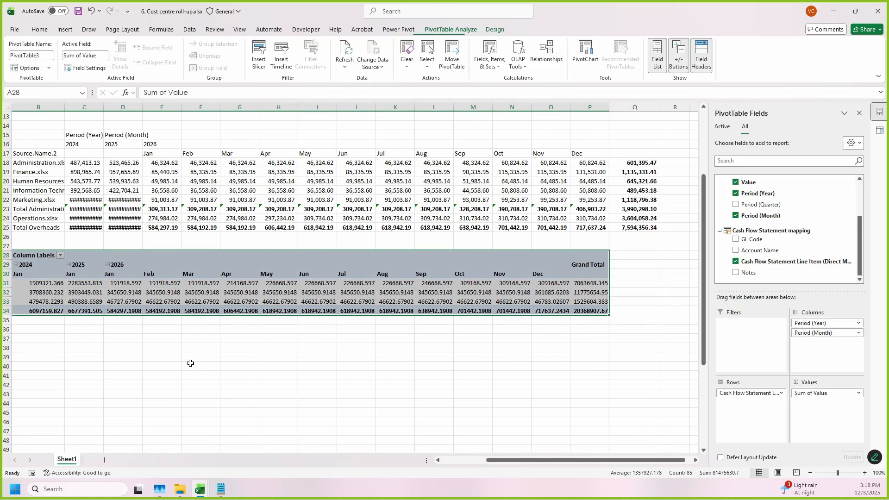
{"action": "left_click", "coordinate": [458, 462]}
{"action": "left_click_drag", "start_coordinate": [78, 315], "coordinate": [193, 311]}
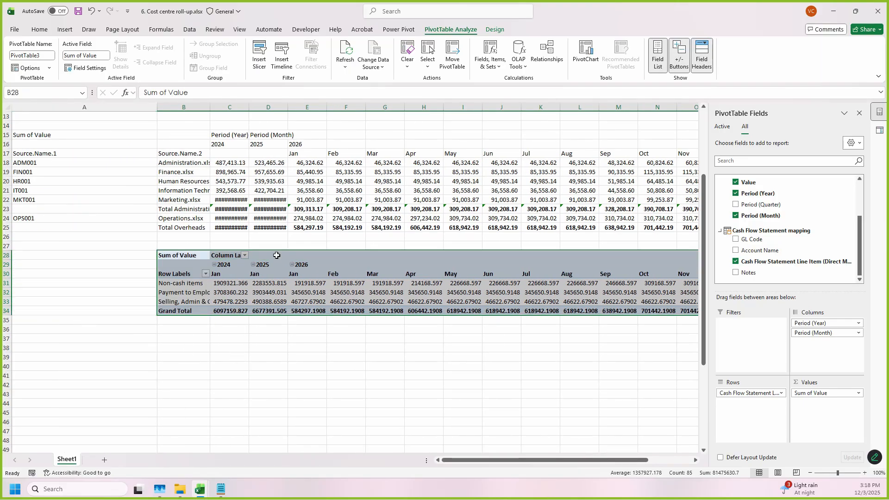
{"action": "left_click", "coordinate": [317, 295]}
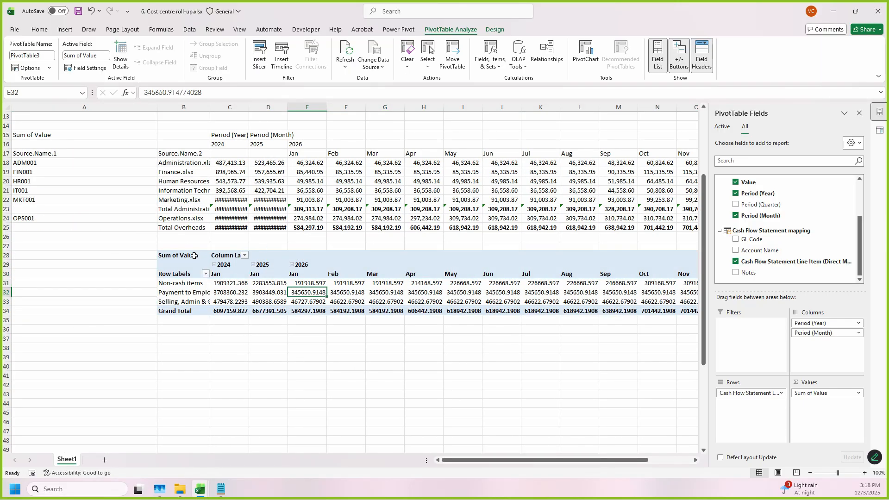
{"action": "left_click", "coordinate": [199, 274]}
{"action": "left_click_drag", "start_coordinate": [124, 283], "coordinate": [131, 301]}
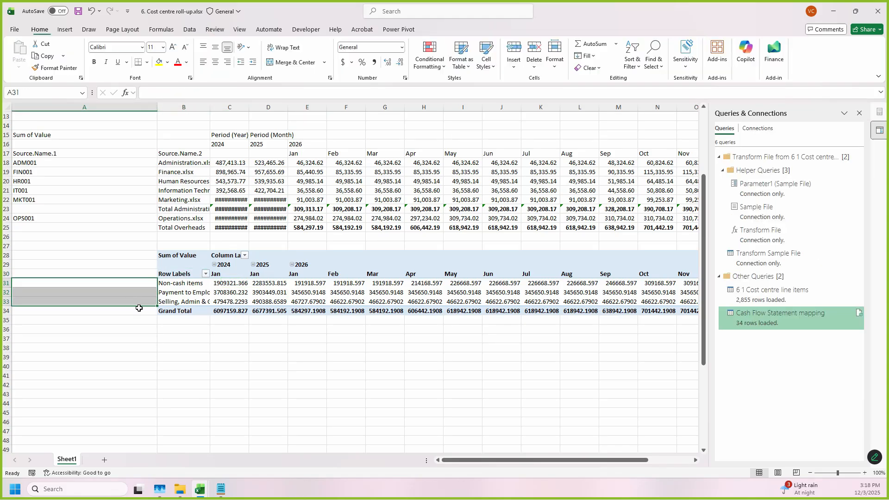
{"action": "left_click", "coordinate": [234, 302]}
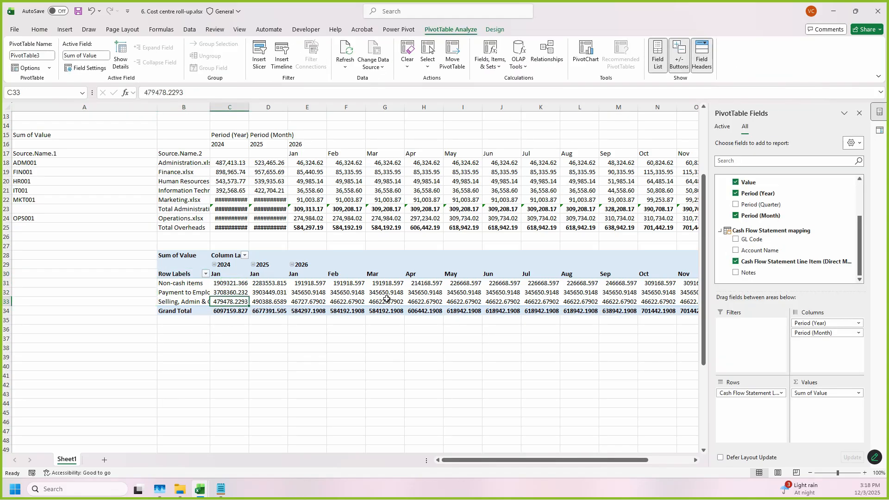
Step: Show the cash flow PivotTable in Tabular Form
{"action": "left_click_drag", "start_coordinate": [182, 283], "coordinate": [183, 301]}
{"action": "left_click", "coordinate": [232, 311]}
{"action": "left_click", "coordinate": [486, 291]}
{"action": "left_click", "coordinate": [495, 29]}
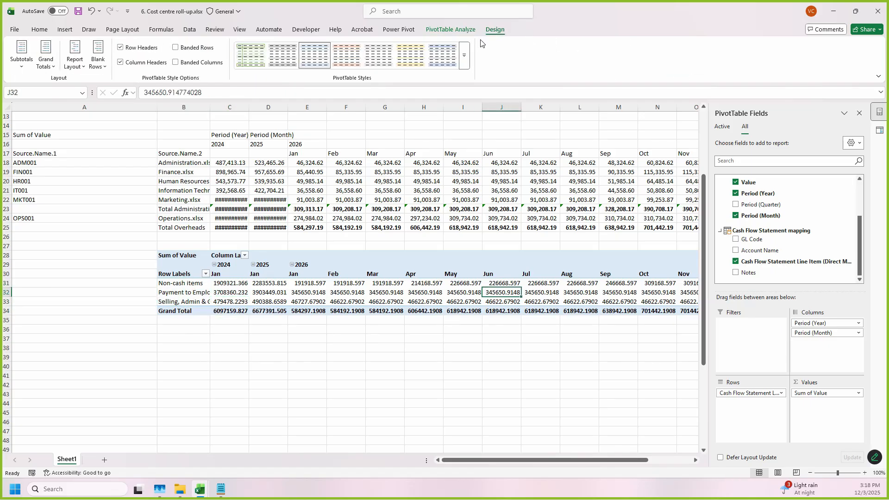
{"action": "left_click", "coordinate": [81, 68]}
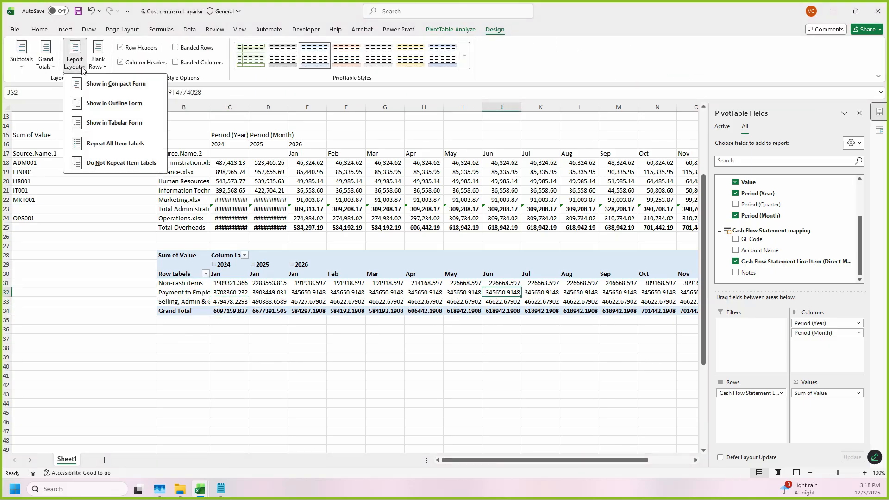
{"action": "left_click", "coordinate": [114, 124]}
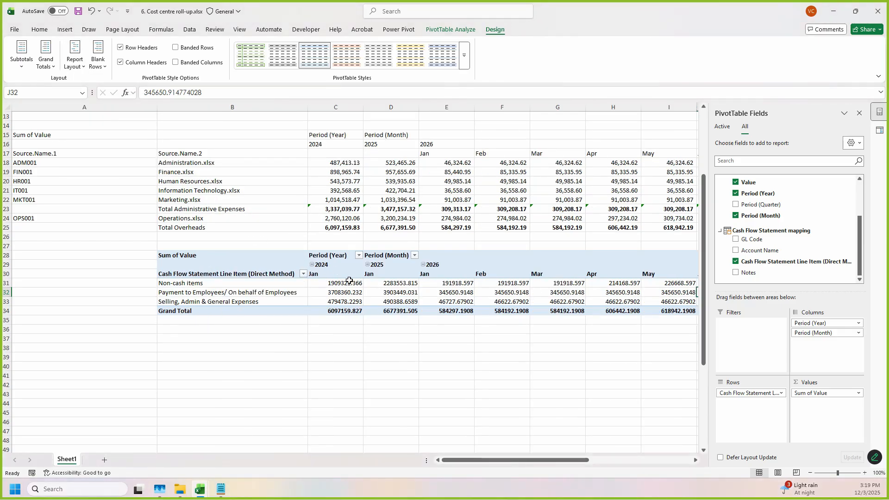
Step: Collapse the 2024 and 2025 year groups in the cash flow PivotTable, leaving 2026 by month
{"action": "left_click", "coordinate": [392, 273]}
{"action": "left_click", "coordinate": [345, 276]}
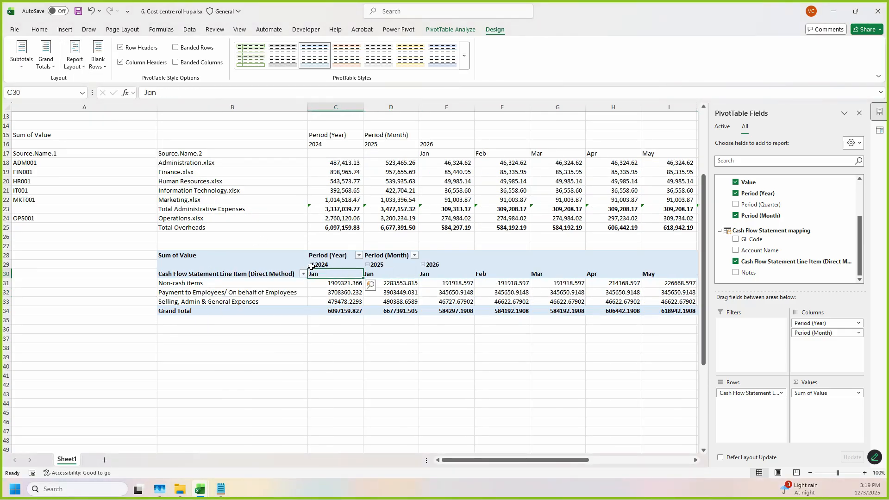
{"action": "left_click", "coordinate": [311, 265]}
{"action": "left_click", "coordinate": [361, 264]}
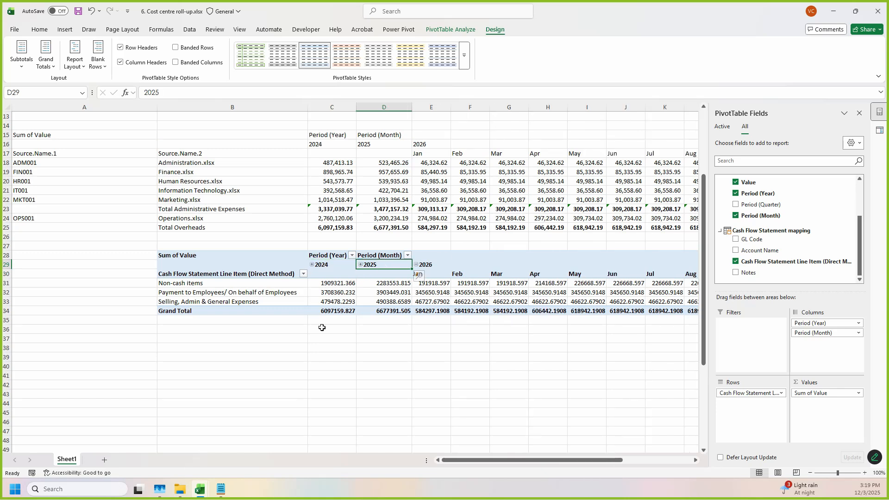
{"action": "left_click", "coordinate": [286, 296]}
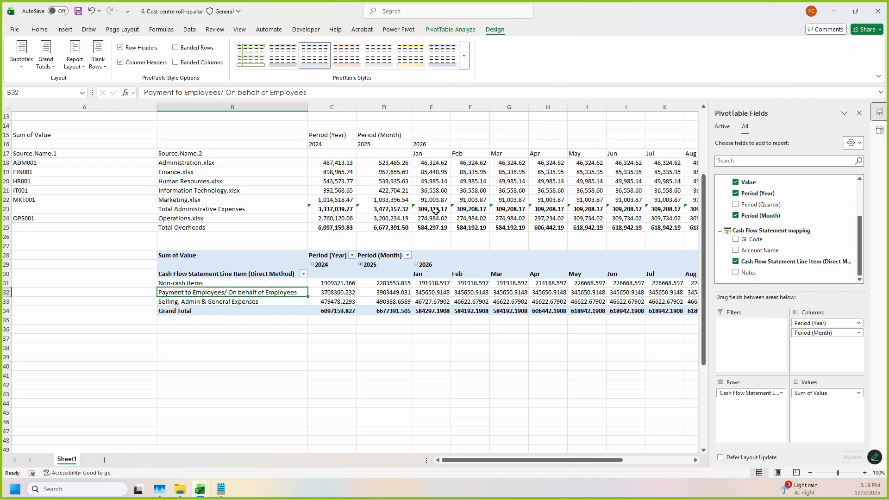
Step: Turn off the cash flow PivotTable's grand totals for both rows and columns
{"action": "left_click", "coordinate": [471, 31]}
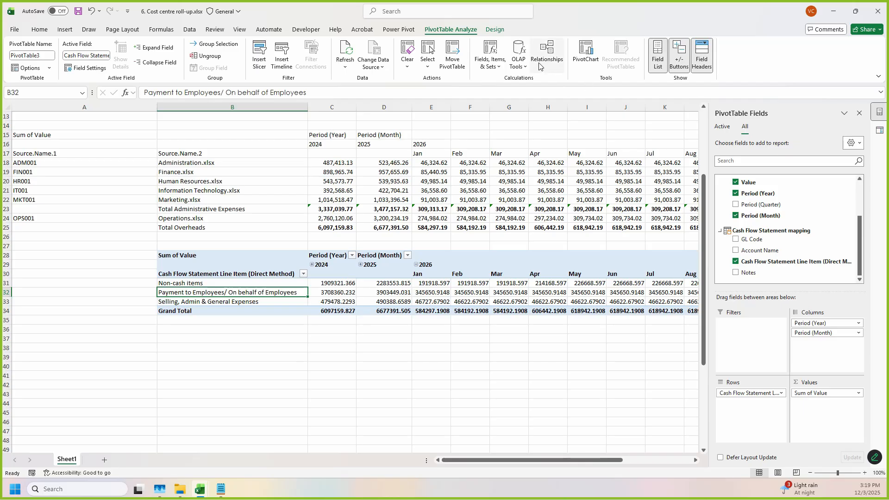
{"action": "left_click", "coordinate": [538, 292]}
{"action": "left_click", "coordinate": [495, 30]}
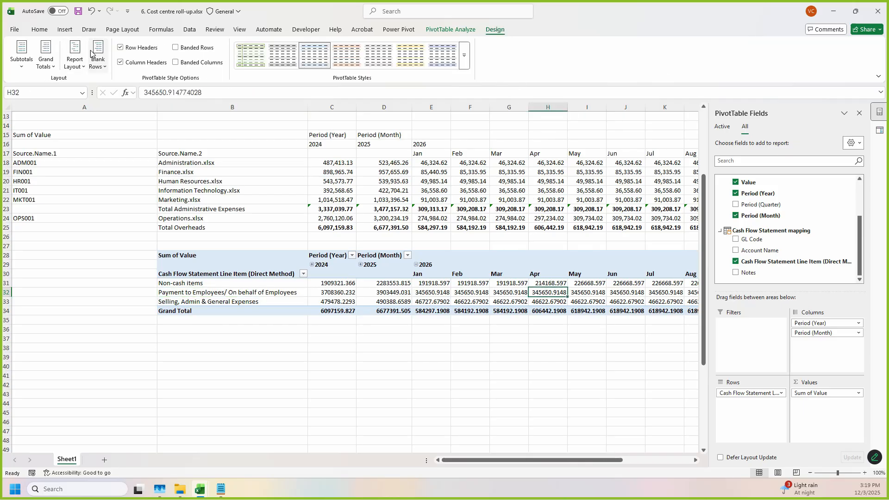
{"action": "left_click", "coordinate": [45, 55]}
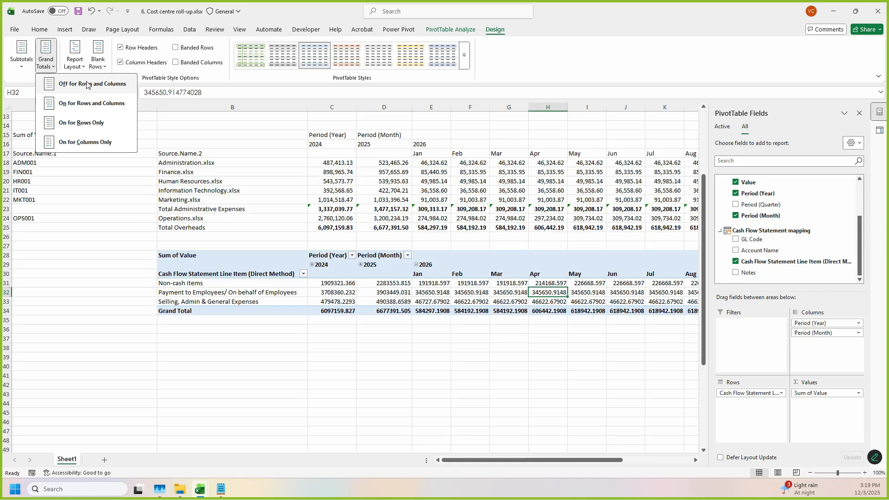
{"action": "left_click", "coordinate": [88, 84]}
{"action": "left_click_drag", "start_coordinate": [517, 460], "coordinate": [451, 458]}
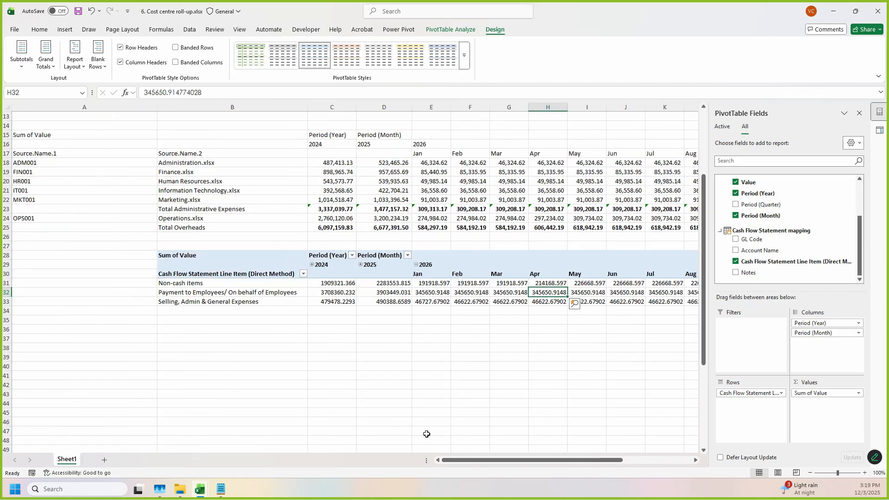
Step: Convert the cash flow PivotTable to cube formulas using OLAP Tools
{"action": "left_click", "coordinate": [351, 295]}
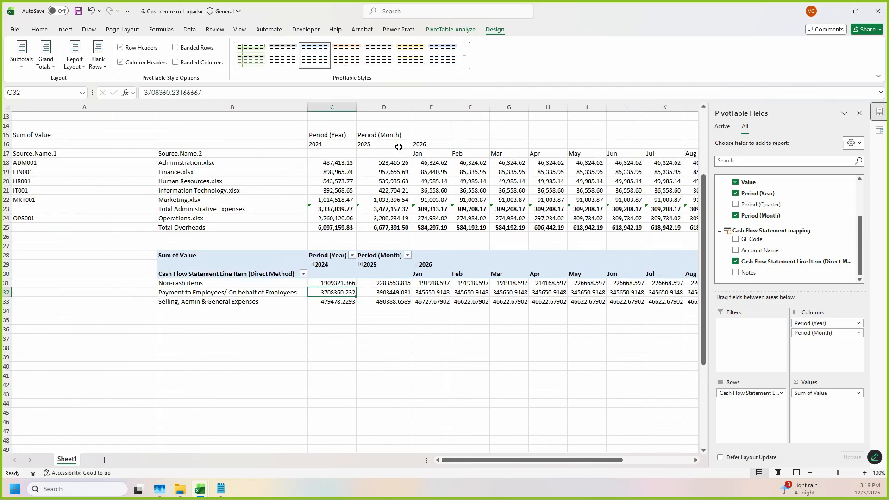
{"action": "left_click", "coordinate": [450, 29]}
{"action": "left_click", "coordinate": [515, 66]}
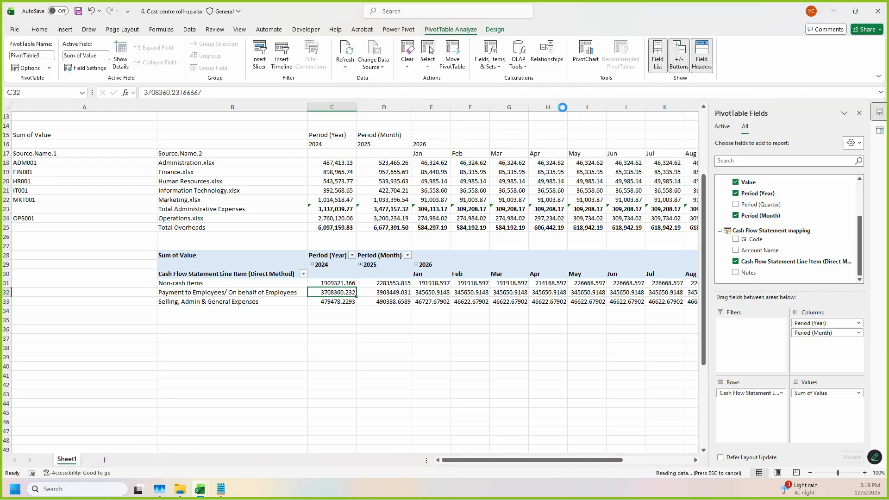
{"action": "left_click", "coordinate": [564, 107]}
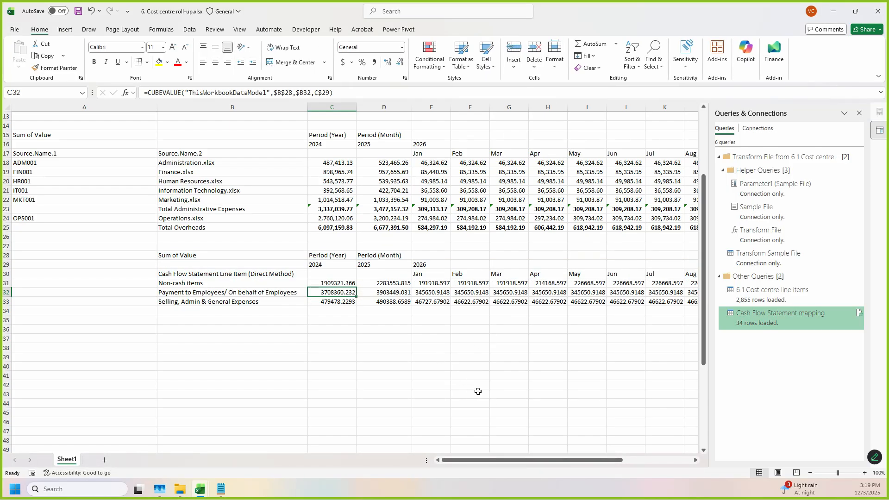
Step: Apply the comma number style to the cash flow figures in C31:Q34
{"action": "left_click_drag", "start_coordinate": [335, 285], "coordinate": [592, 308]}
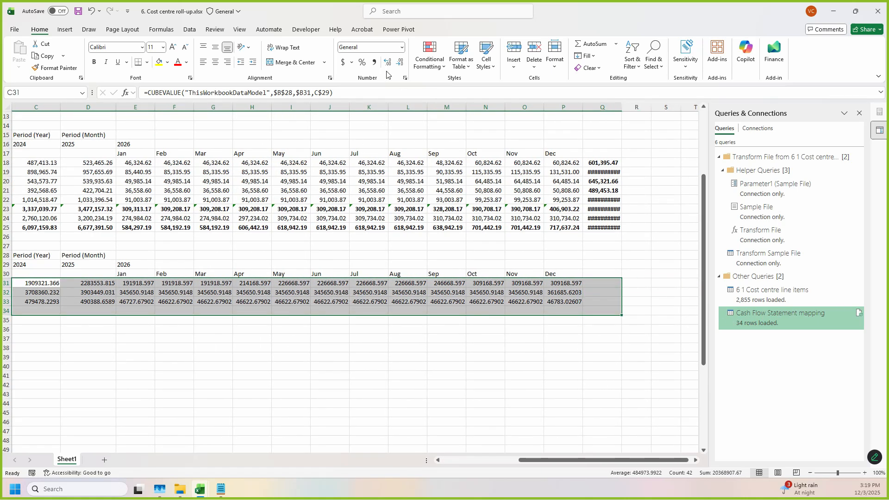
{"action": "left_click", "coordinate": [374, 61]}
{"action": "left_click", "coordinate": [426, 292]}
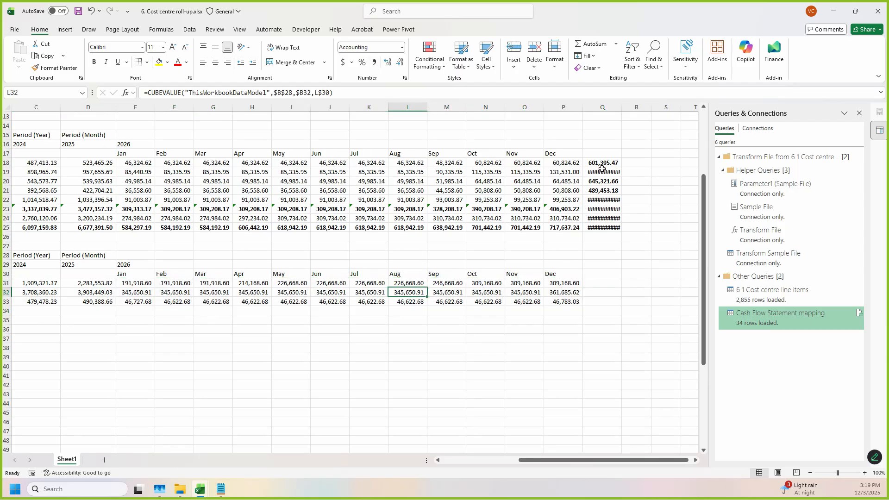
Step: AutoFit column Q and copy the 2026 total formula from Q18 into Q31:Q33 for the cash flow lines
{"action": "double_click", "coordinate": [622, 107]}
{"action": "left_click", "coordinate": [613, 163]}
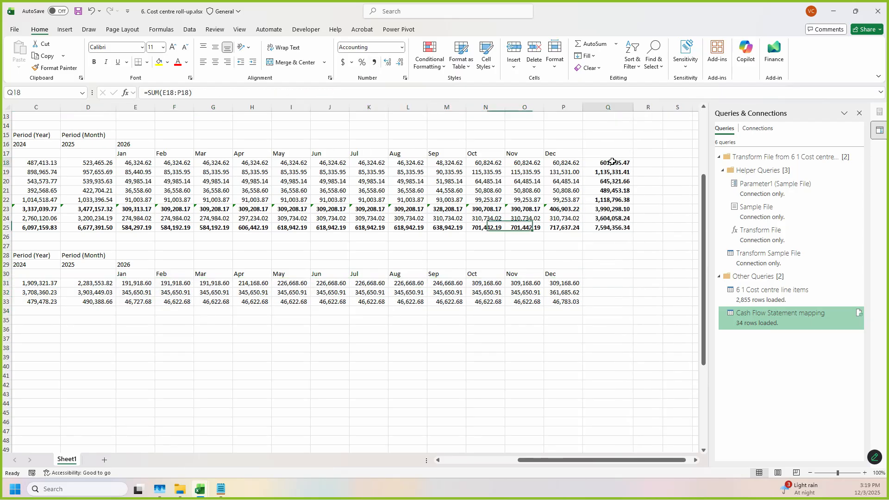
{"action": "key", "text": "ctrl+c"}
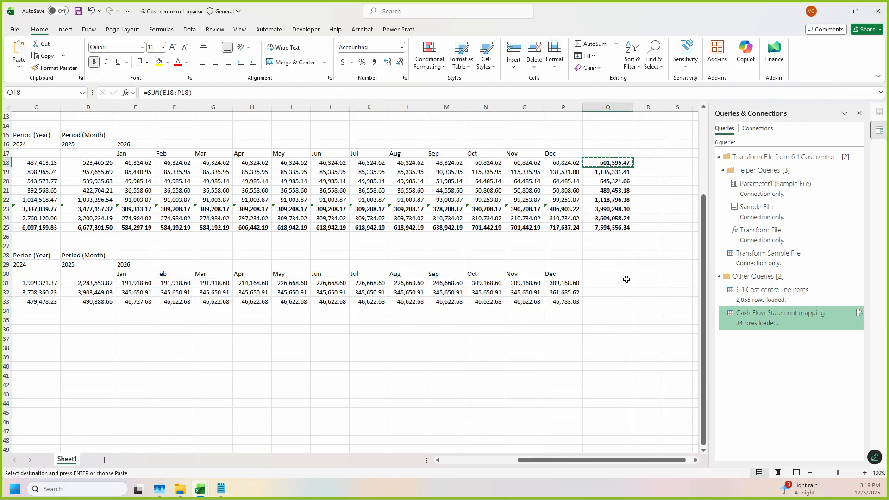
{"action": "left_click_drag", "start_coordinate": [617, 281], "coordinate": [619, 299]}
{"action": "key", "text": "ctrl+v"}
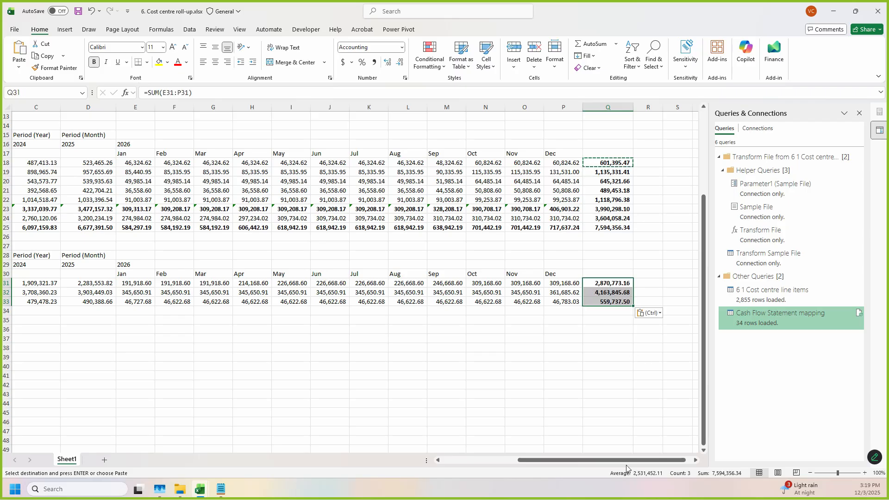
{"action": "scroll", "coordinate": [628, 461], "scroll_direction": "left", "scroll_amount": 2}
{"action": "left_click_drag", "start_coordinate": [257, 350], "coordinate": [256, 358]}
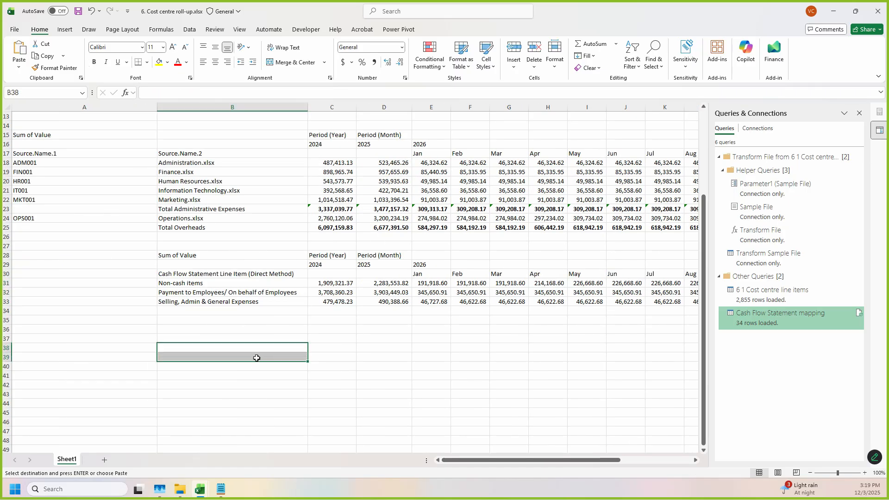
Step: Save the roll-up workbook and narrow column A to about the width of the cost centre codes
{"action": "key", "text": "ctrl+s"}
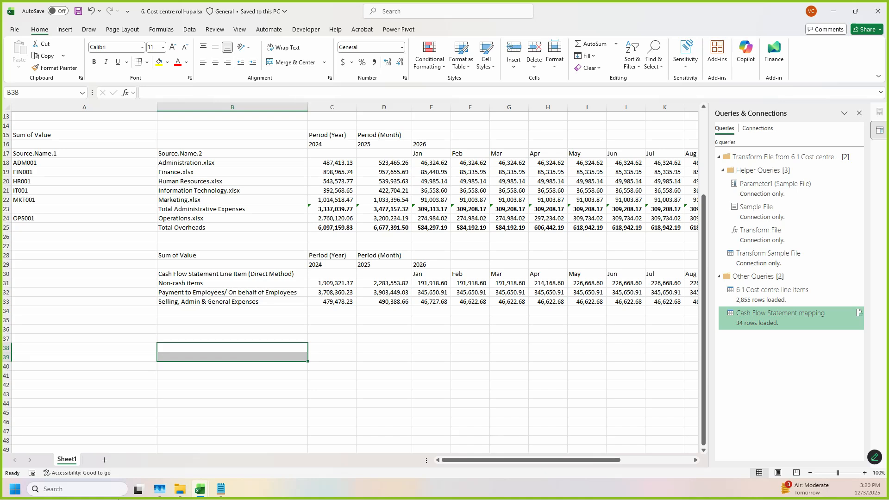
{"action": "left_click_drag", "start_coordinate": [157, 105], "coordinate": [65, 105]}
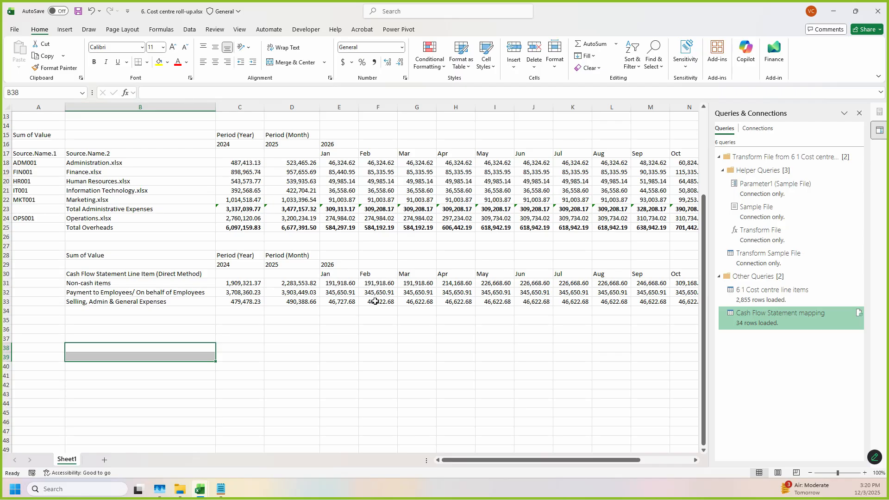
{"action": "left_click_drag", "start_coordinate": [352, 142], "coordinate": [770, 316]}
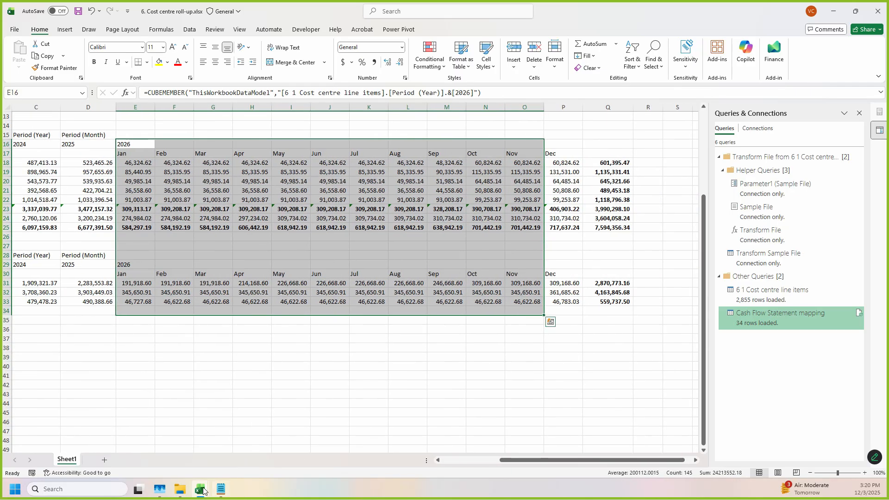
Step: Open 3. Budgeted Cost of Sales.xlsx and examine where its Notes, 2024, 2025 and % change columns sit
{"action": "mouse_move", "coordinate": [200, 490]}
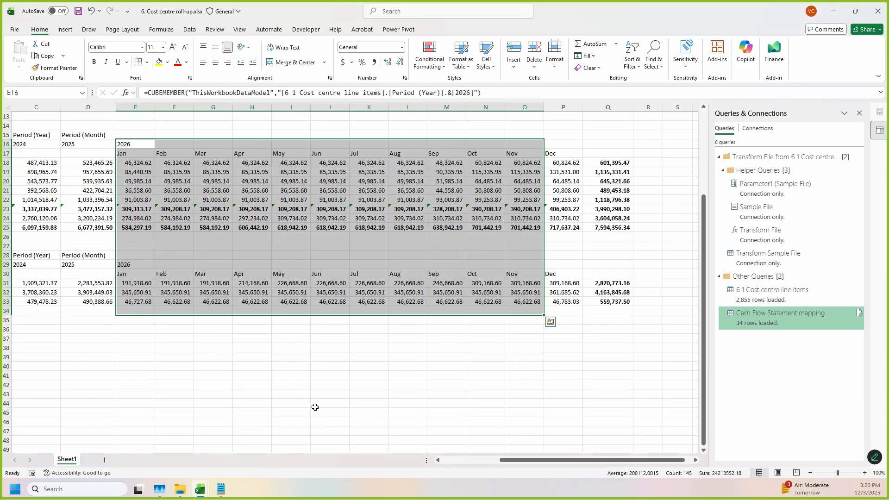
{"action": "left_click", "coordinate": [315, 407]}
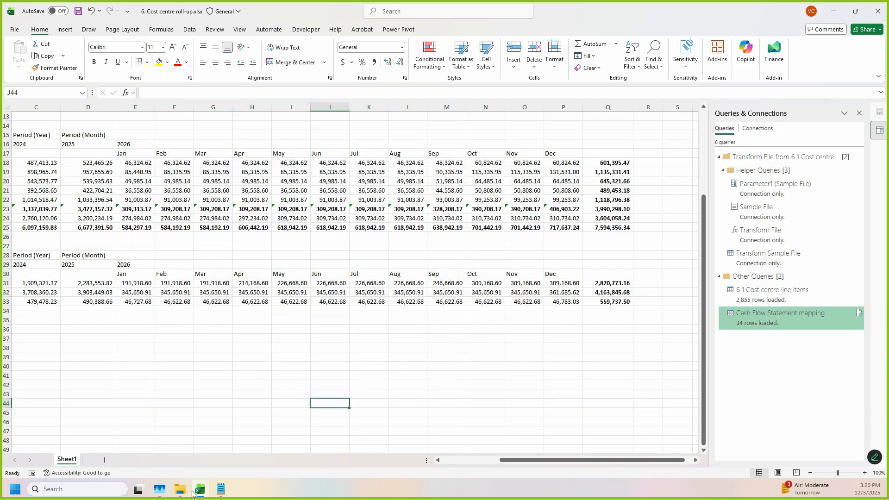
{"action": "mouse_move", "coordinate": [199, 490]}
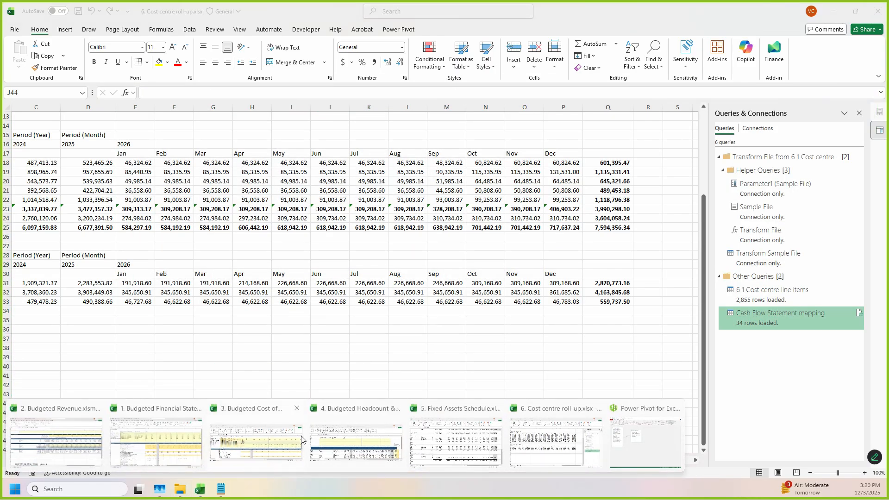
{"action": "left_click", "coordinate": [268, 449]}
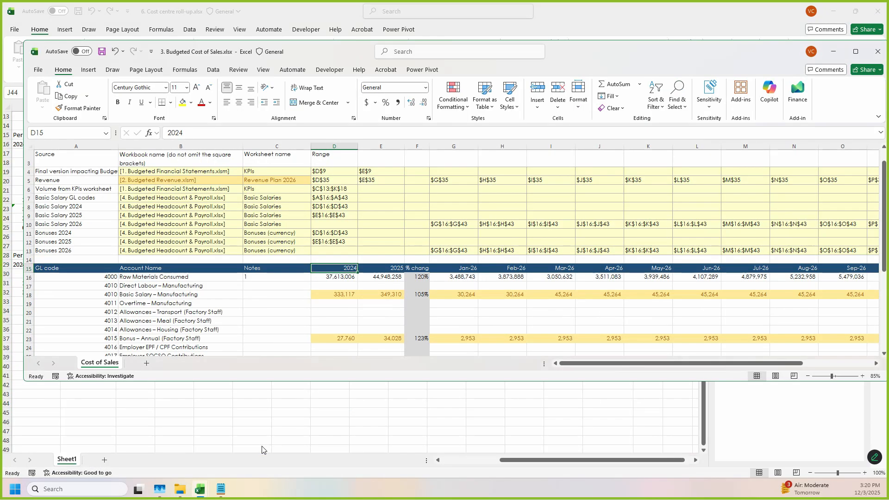
{"action": "left_click", "coordinate": [282, 321]}
{"action": "scroll", "coordinate": [246, 280], "scroll_direction": "down", "scroll_amount": 1}
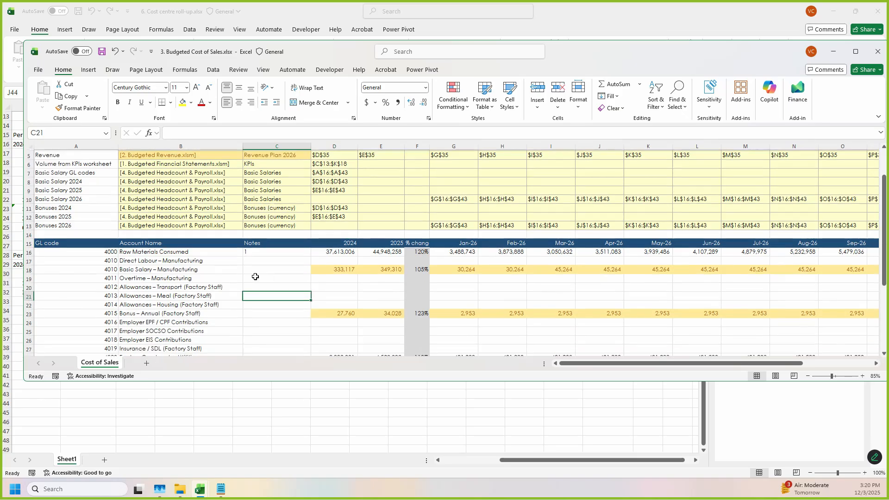
{"action": "left_click", "coordinate": [347, 242]}
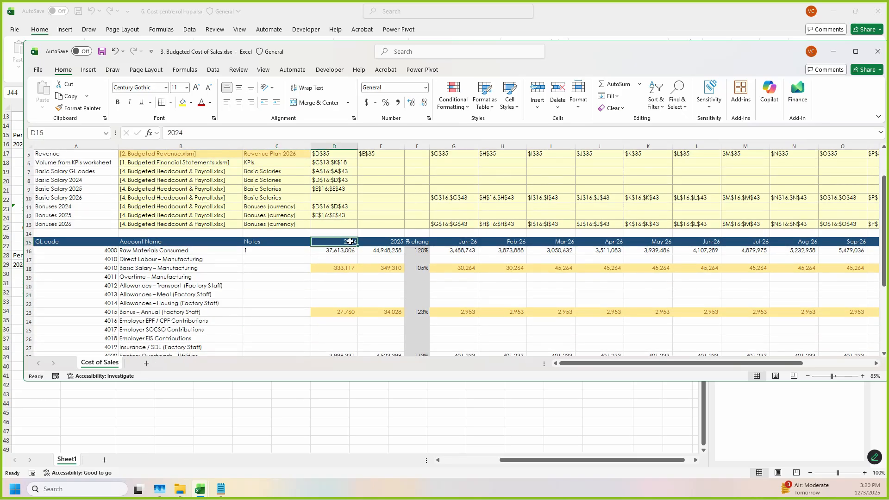
{"action": "left_click", "coordinate": [271, 146]}
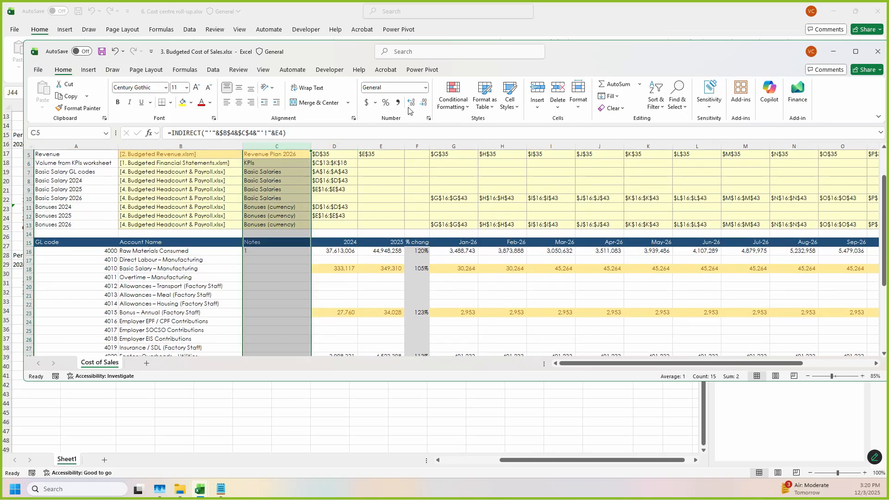
{"action": "left_click", "coordinate": [559, 17]}
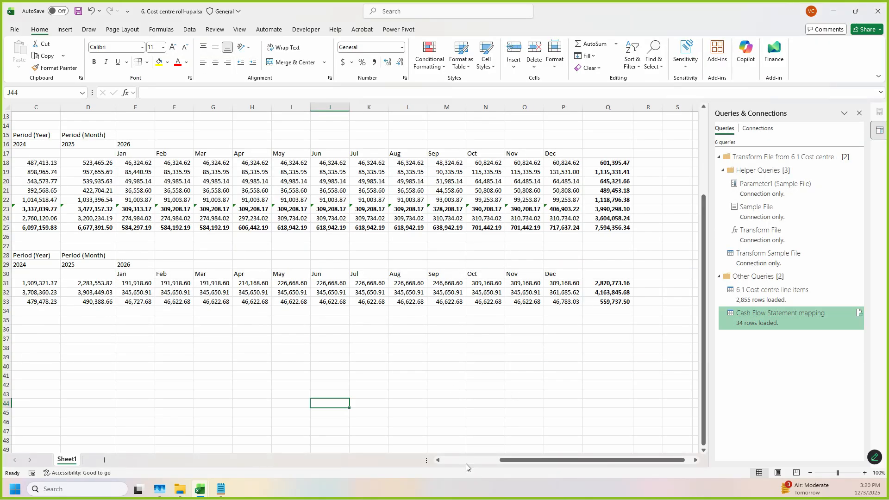
Step: Insert a blank column C before the 2024 figures in the cost centre roll-up to match the Notes column
{"action": "scroll", "coordinate": [467, 466], "scroll_direction": "left", "scroll_amount": 5}
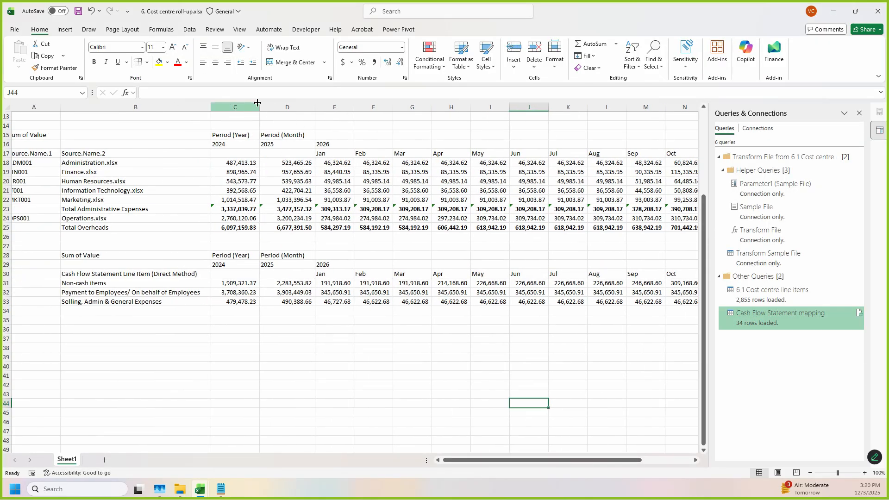
{"action": "left_click_drag", "start_coordinate": [566, 14], "coordinate": [641, 20]}
{"action": "left_click", "coordinate": [335, 109]}
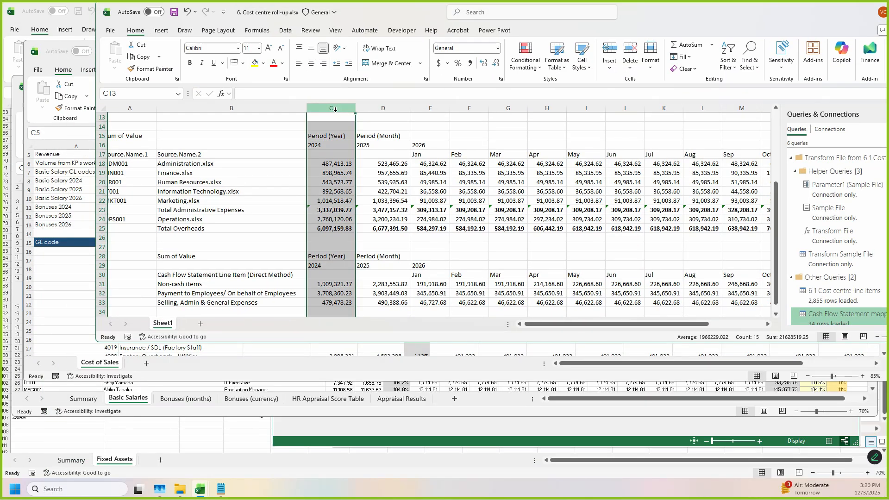
{"action": "key", "text": "ctrl+shift+equal"}
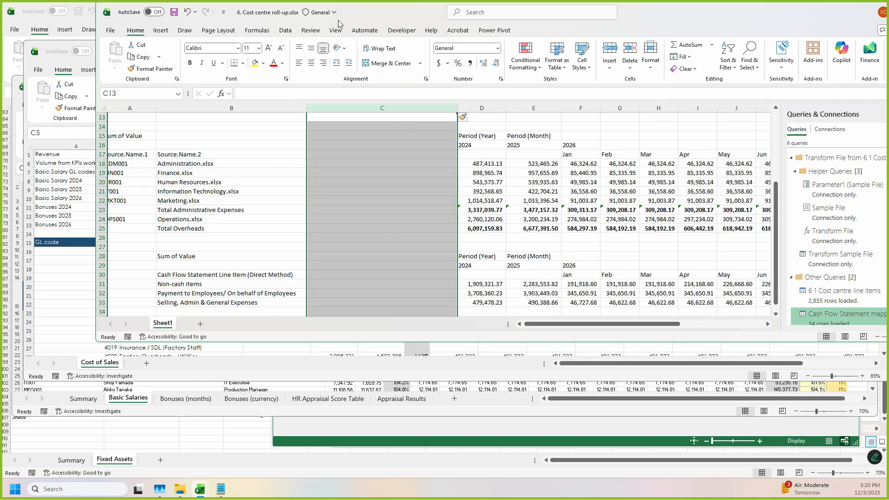
Step: Insert a blank column F between the 2025 and January 2026 figures to match the % change column
{"action": "left_click", "coordinate": [474, 146]}
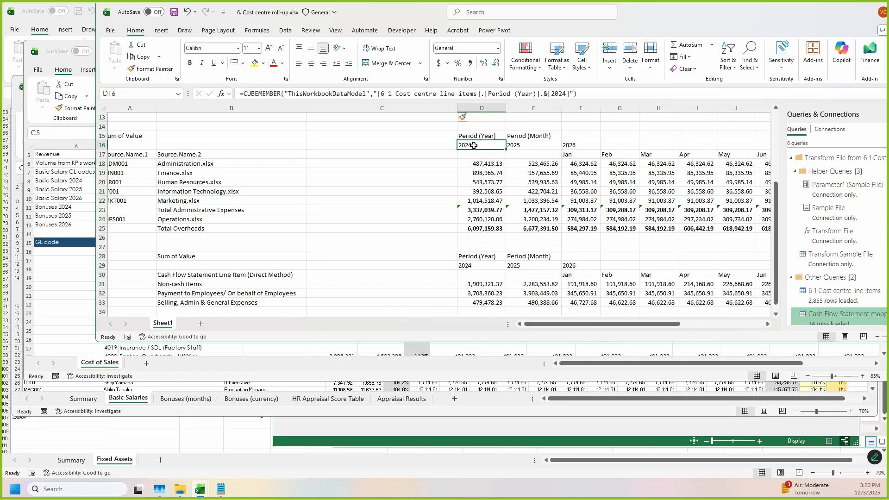
{"action": "left_click", "coordinate": [491, 266]}
{"action": "left_click", "coordinate": [538, 257]}
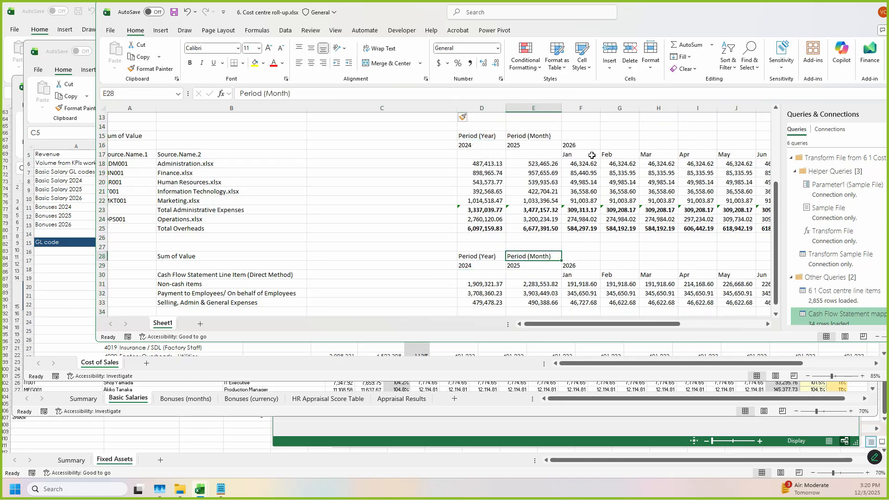
{"action": "left_click", "coordinate": [585, 107]}
{"action": "left_click_drag", "start_coordinate": [675, 12], "coordinate": [530, 334]}
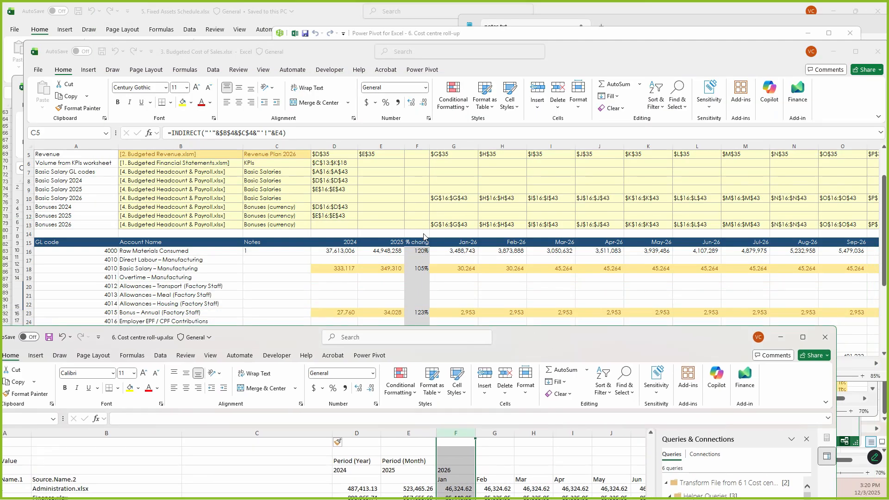
{"action": "left_click_drag", "start_coordinate": [564, 335], "coordinate": [604, 84]}
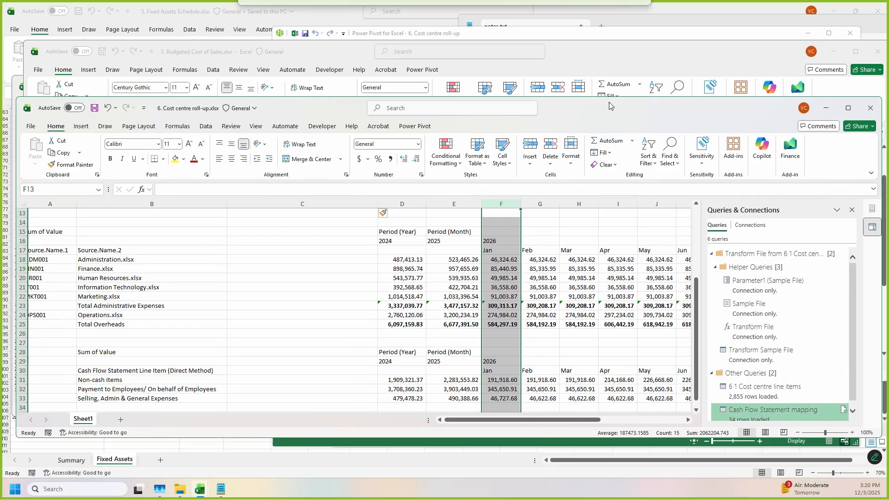
{"action": "double_click", "coordinate": [604, 84]}
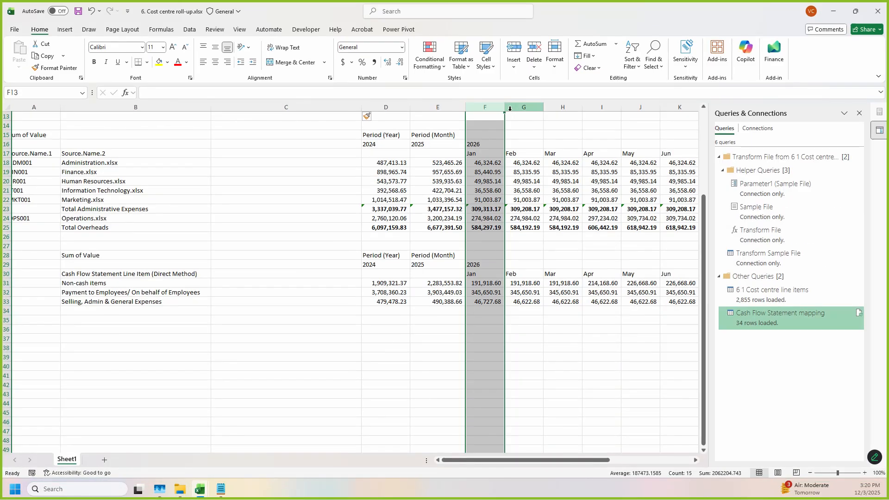
{"action": "key", "text": "ctrl+shift+plus"}
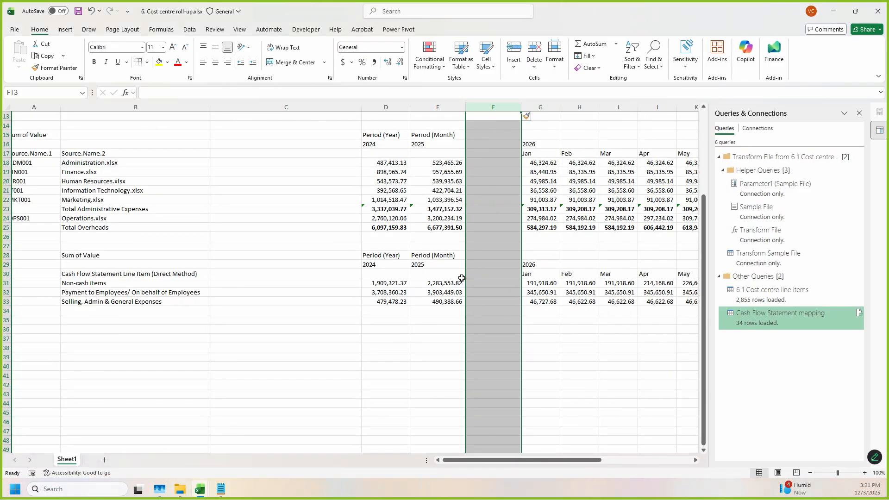
Step: Narrow the two inserted blank columns, F and C, in the roll-up sheet
{"action": "left_click", "coordinate": [454, 273]}
{"action": "left_click_drag", "start_coordinate": [521, 111], "coordinate": [494, 117]}
{"action": "left_click_drag", "start_coordinate": [363, 108], "coordinate": [262, 114]}
Step: Compare the roll-up's column layout with 3. Budgeted Cost of Sales.xlsx, and save the roll-up workbook
{"action": "left_click_drag", "start_coordinate": [621, 11], "coordinate": [562, 280]}
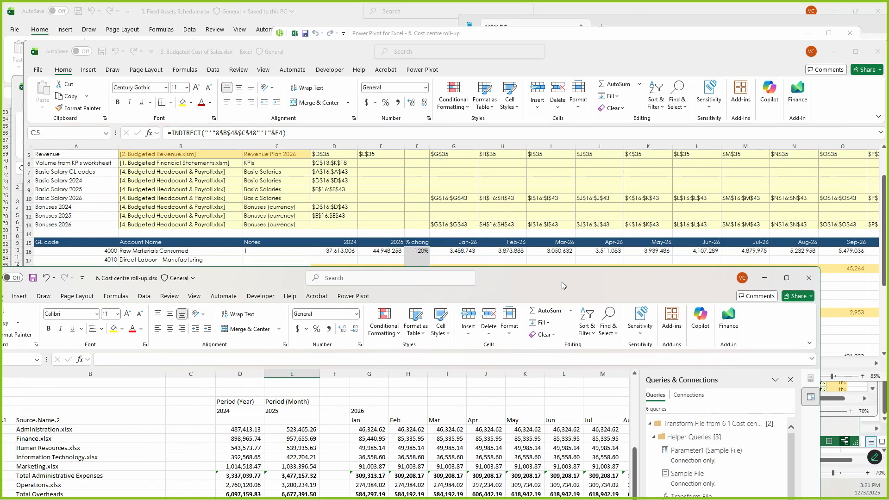
{"action": "left_click", "coordinate": [442, 165]}
{"action": "scroll", "coordinate": [444, 185], "scroll_direction": "up", "scroll_amount": 2}
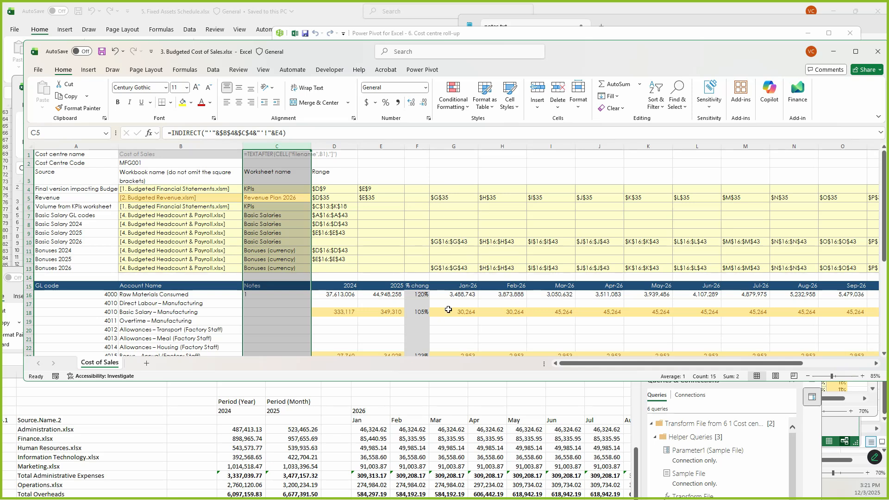
{"action": "left_click", "coordinate": [447, 399]}
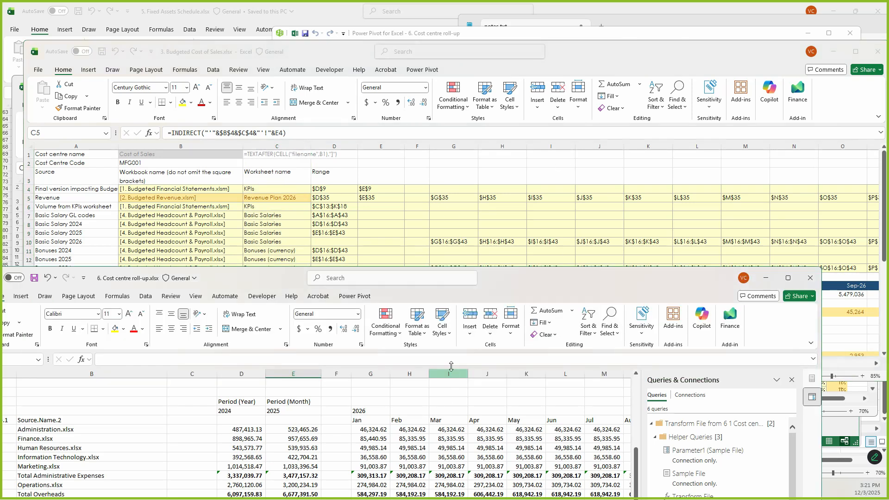
{"action": "left_click_drag", "start_coordinate": [511, 279], "coordinate": [549, 1]}
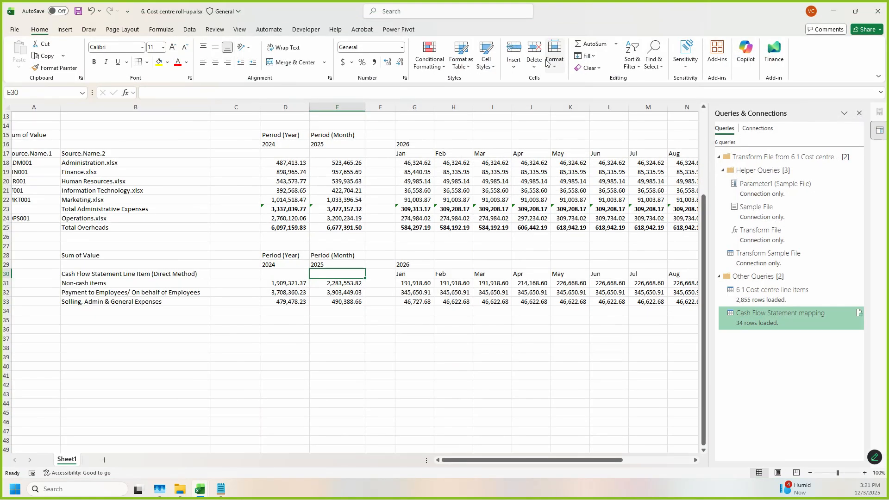
{"action": "key", "text": "ctrl+s"}
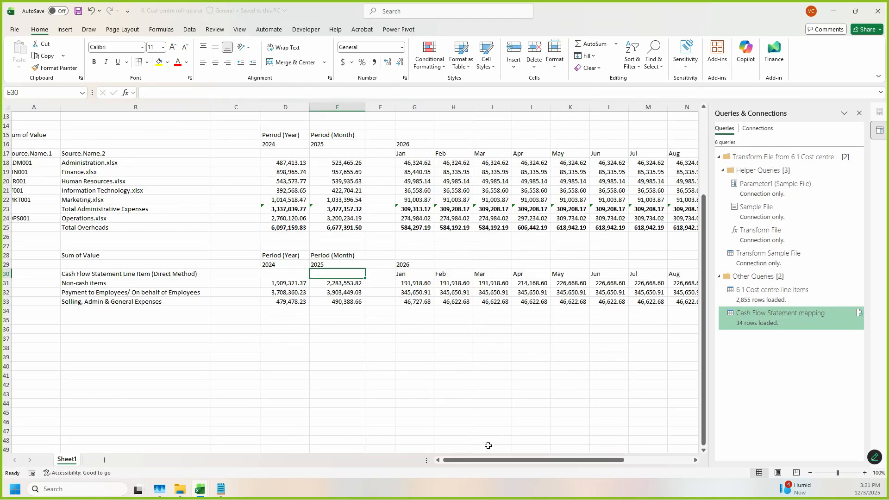
Step: Check that the December 2026 figures occupy the same column in the roll-up and the Cost of Sales workbook
{"action": "left_click_drag", "start_coordinate": [569, 458], "coordinate": [409, 472]}
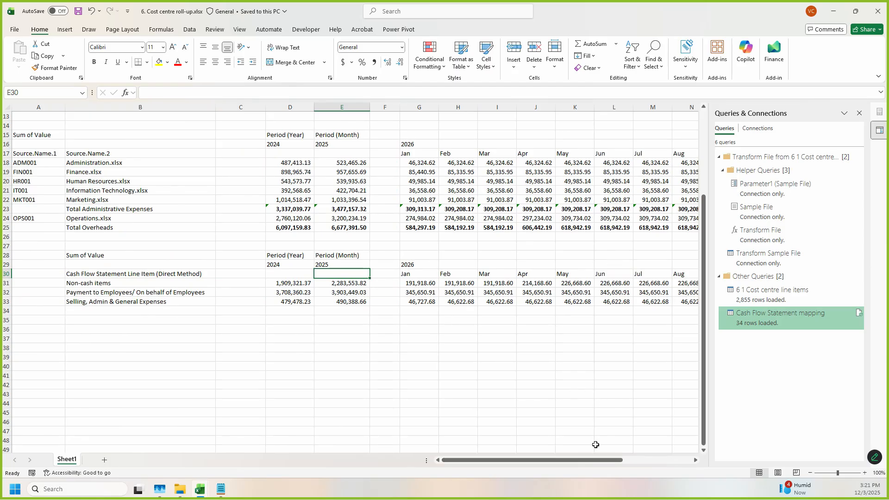
{"action": "left_click_drag", "start_coordinate": [573, 461], "coordinate": [641, 461]}
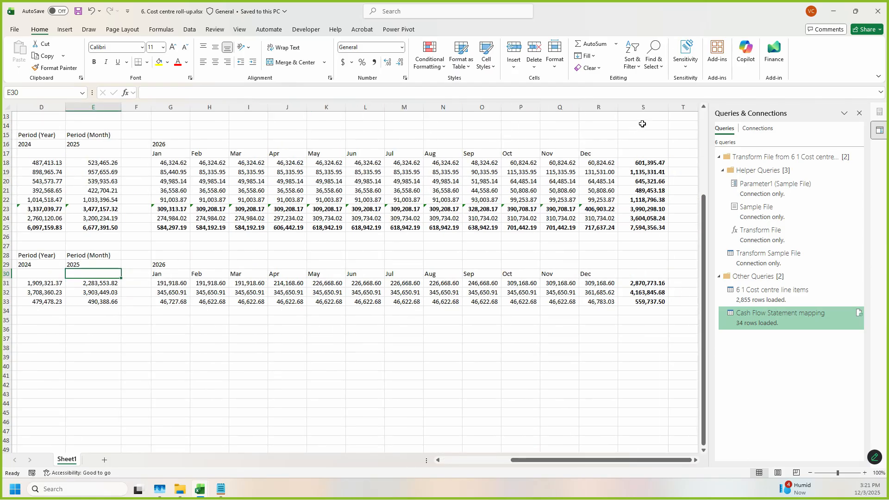
{"action": "left_click", "coordinate": [593, 107]}
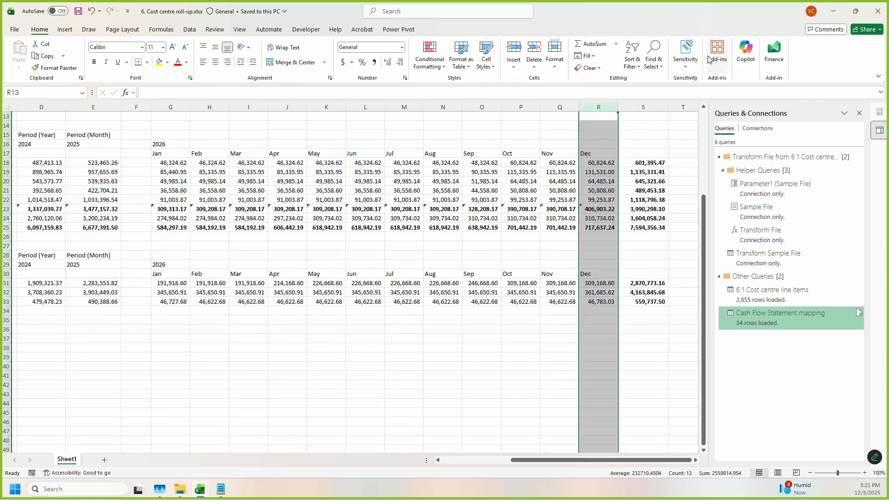
{"action": "left_click_drag", "start_coordinate": [683, 9], "coordinate": [653, 102]}
{"action": "double_click", "coordinate": [655, 53]}
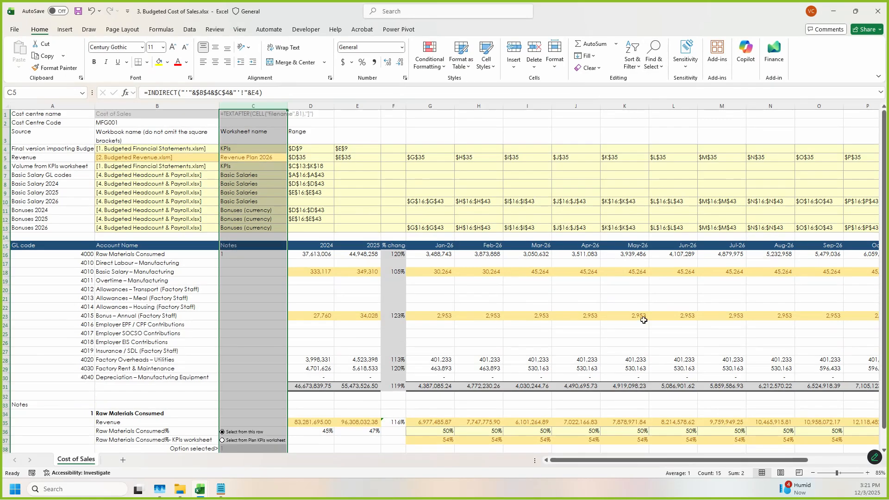
{"action": "left_click_drag", "start_coordinate": [662, 460], "coordinate": [728, 461]}
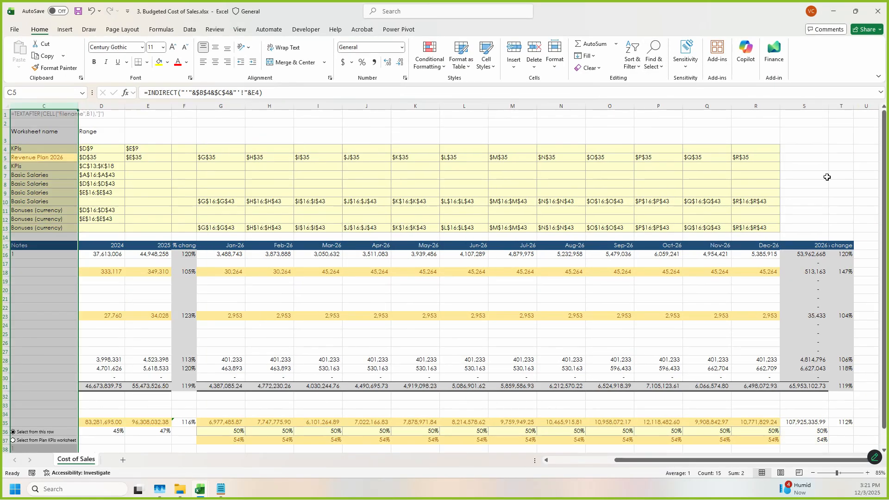
{"action": "left_click", "coordinate": [757, 106]}
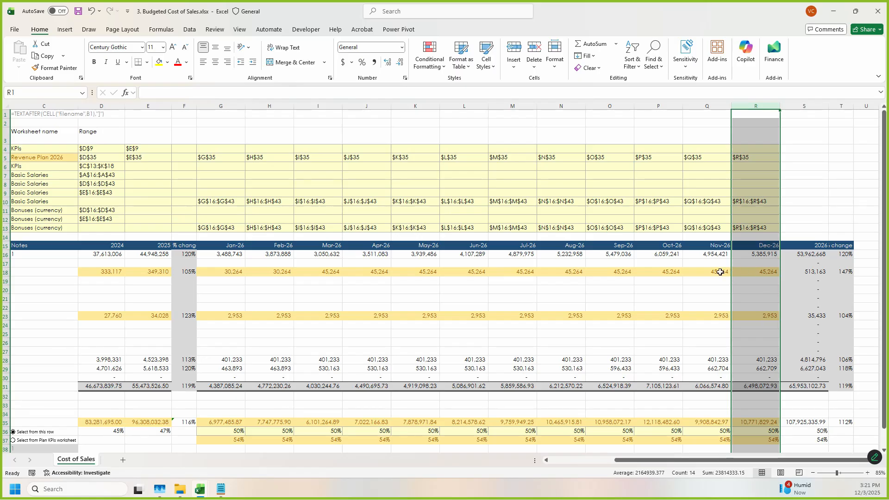
{"action": "left_click", "coordinate": [768, 246]}
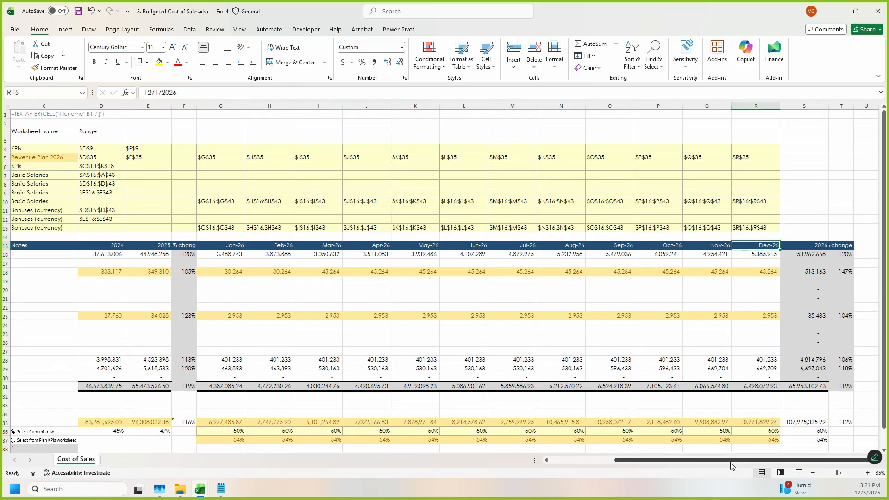
{"action": "left_click_drag", "start_coordinate": [732, 466], "coordinate": [669, 466]}
{"action": "left_click", "coordinate": [469, 350]}
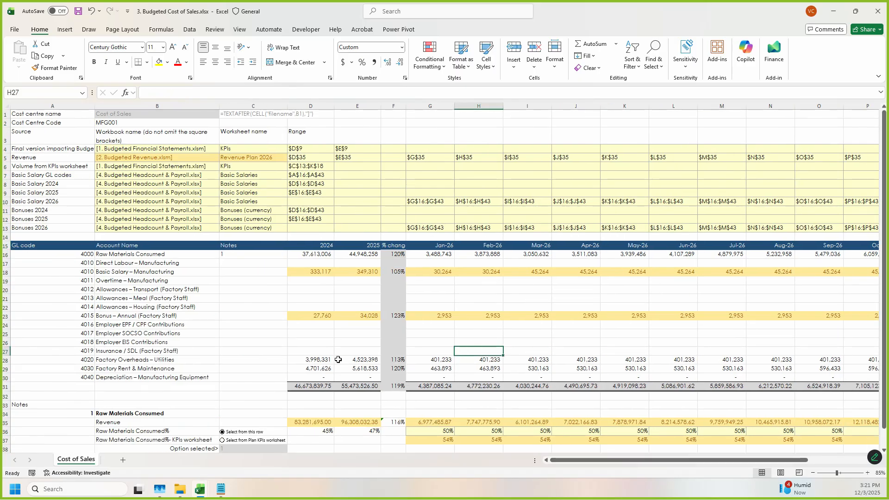
Step: Minimize the Cost of Sales workbook and switch to the Cash Flow Statement in 1. Budgeted Financial Statements.xlsm
{"action": "left_click", "coordinate": [836, 13]}
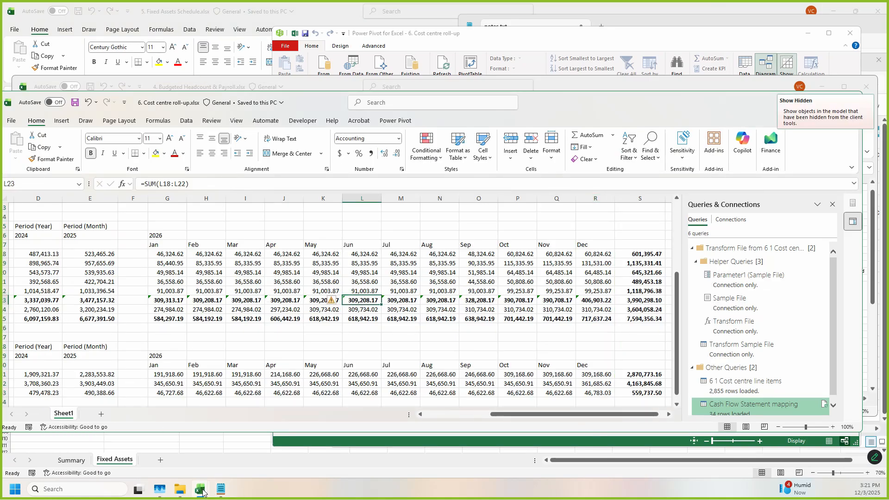
{"action": "mouse_move", "coordinate": [203, 493]}
{"action": "left_click", "coordinate": [135, 432]}
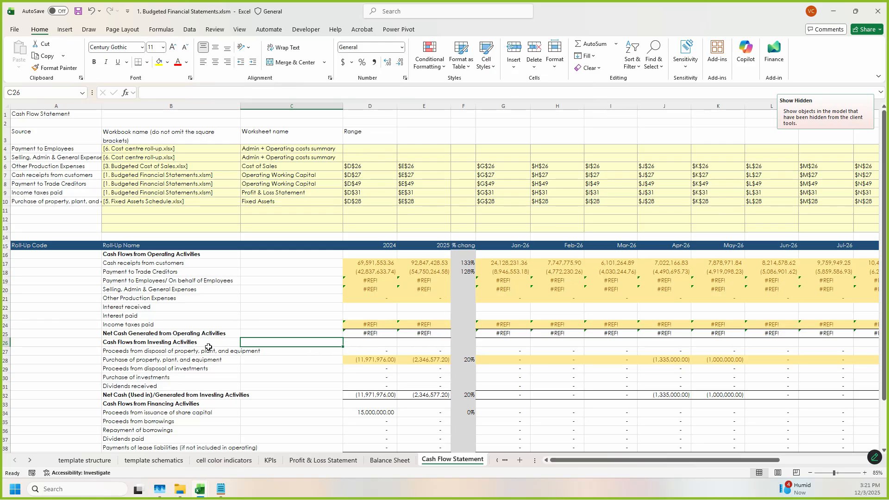
Step: Inspect the 2024 formulas for Payment to Employees and Selling, Admin & General Expenses in the Cash Flow Statement
{"action": "left_click_drag", "start_coordinate": [199, 280], "coordinate": [370, 289]}
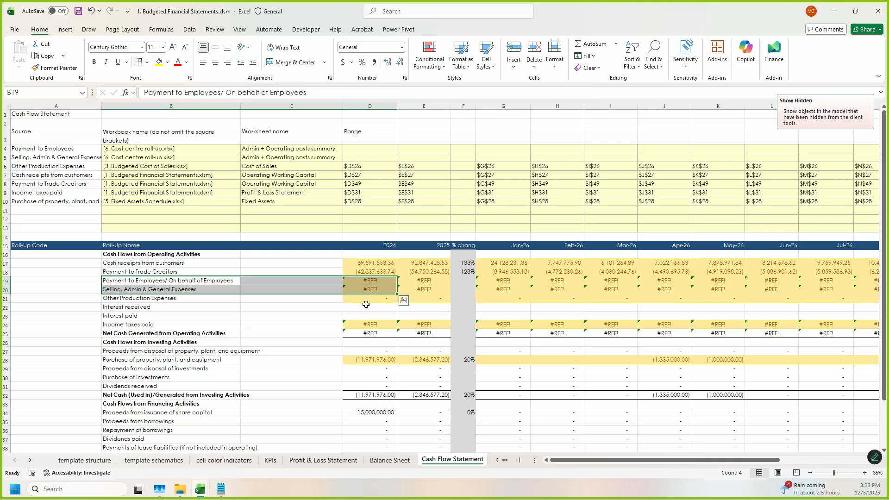
{"action": "left_click", "coordinate": [380, 289]}
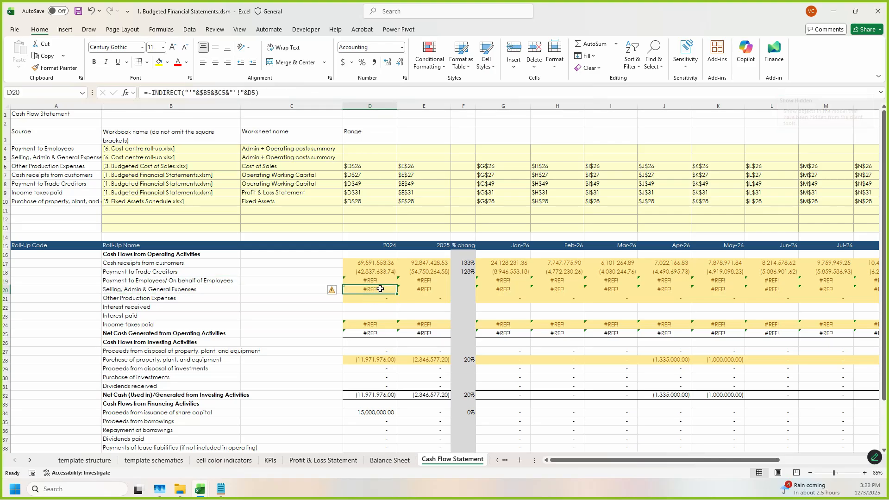
{"action": "left_click", "coordinate": [368, 279]}
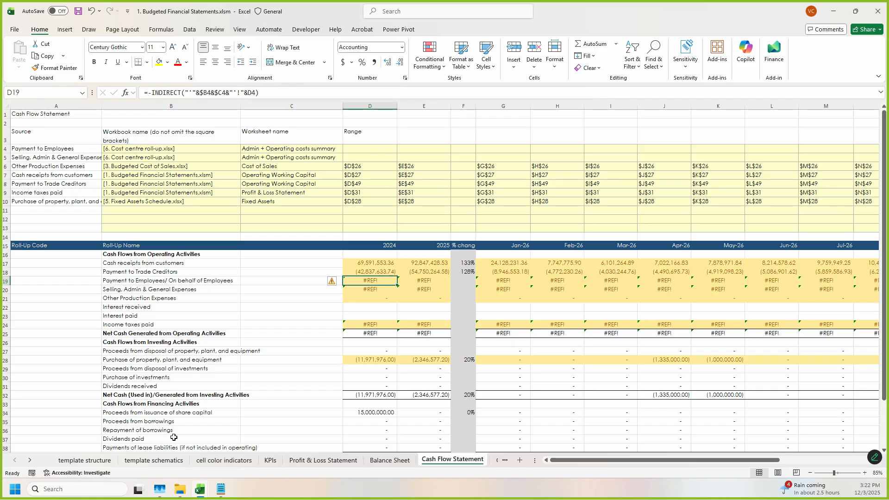
Step: Switch to 6. Cost centre roll-up.xlsx and arrange its window so its row labels show beside those of the Cash Flow Statement
{"action": "left_click", "coordinate": [206, 489]}
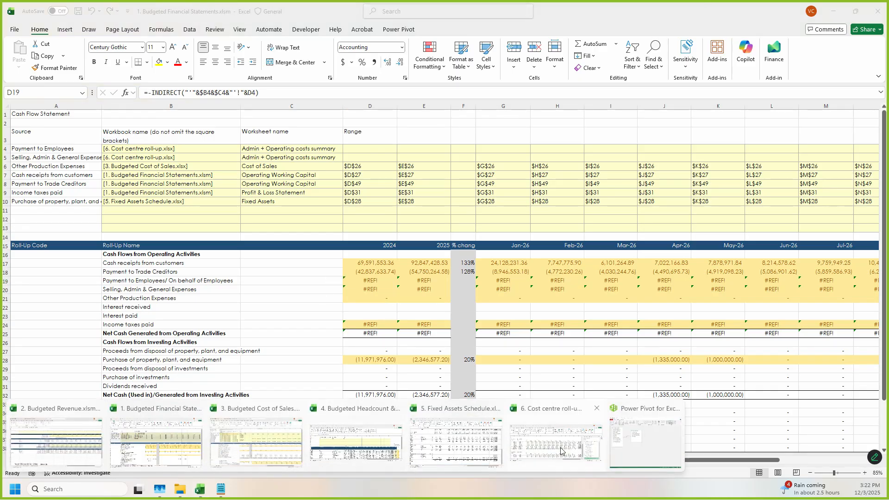
{"action": "left_click", "coordinate": [588, 451]}
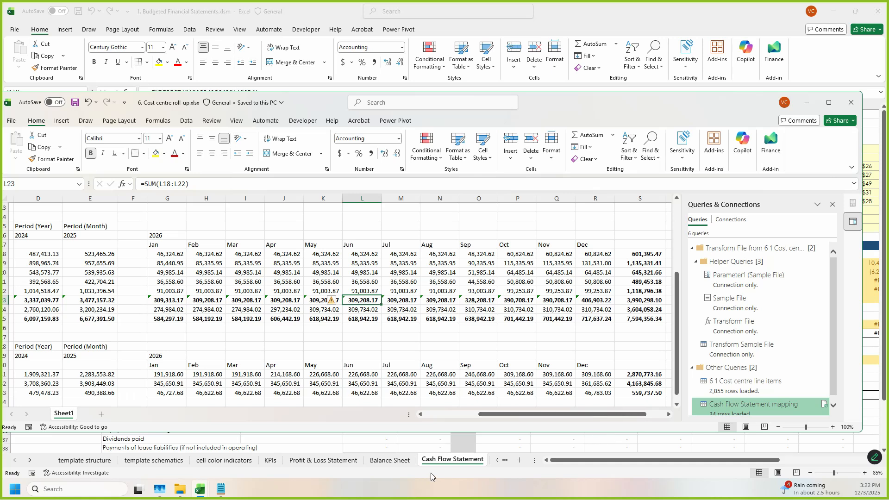
{"action": "left_click", "coordinate": [209, 489]}
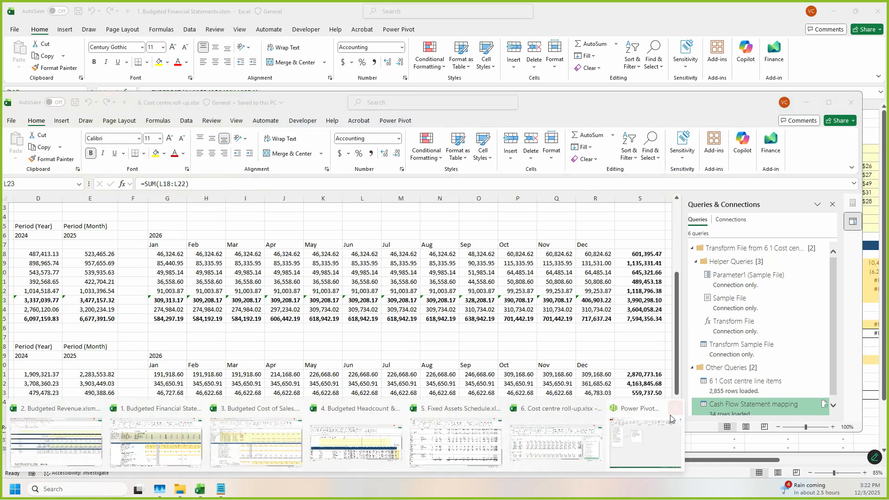
{"action": "left_click", "coordinate": [586, 444]}
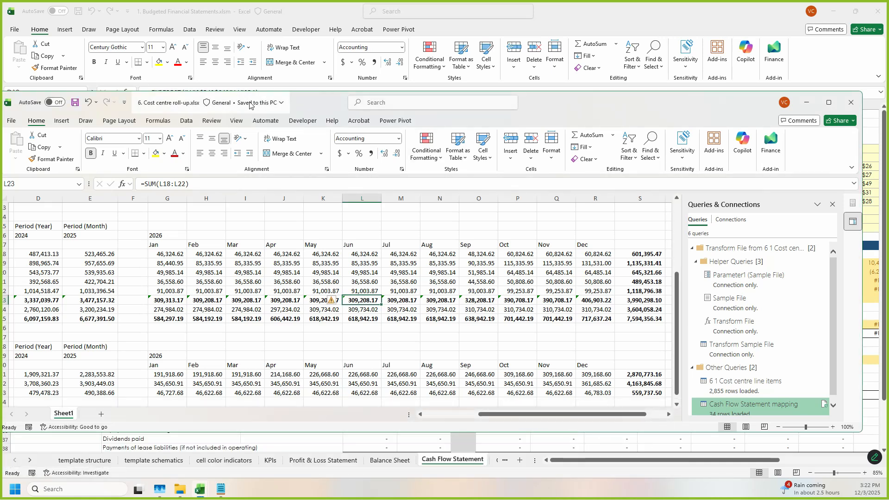
{"action": "left_click_drag", "start_coordinate": [315, 102], "coordinate": [538, 75]}
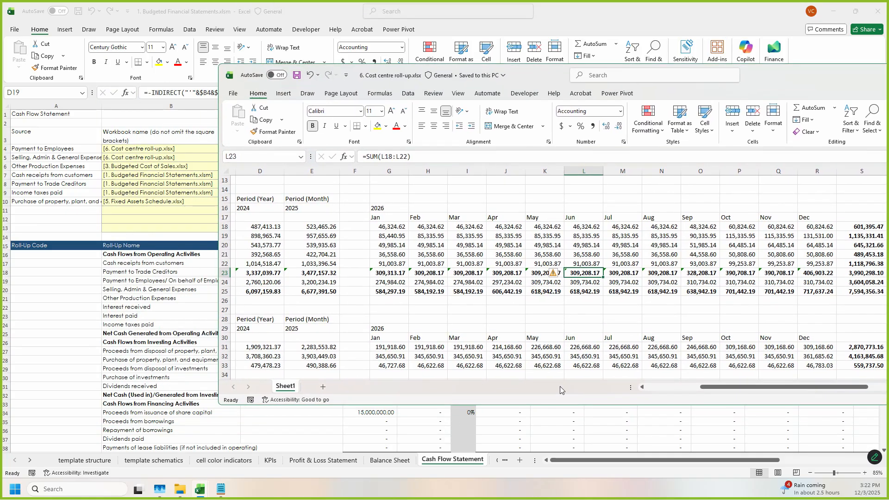
{"action": "left_click_drag", "start_coordinate": [715, 386], "coordinate": [661, 392]}
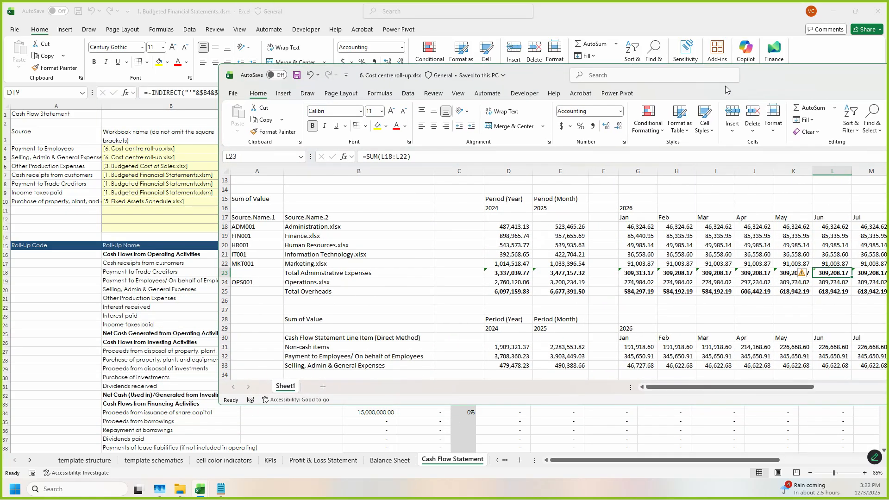
{"action": "left_click_drag", "start_coordinate": [763, 96], "coordinate": [788, 65]}
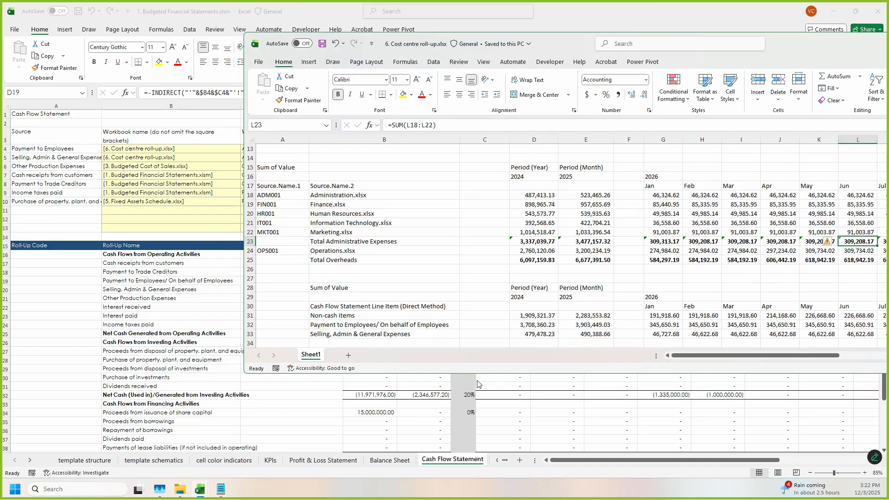
{"action": "left_click_drag", "start_coordinate": [474, 373], "coordinate": [485, 410]}
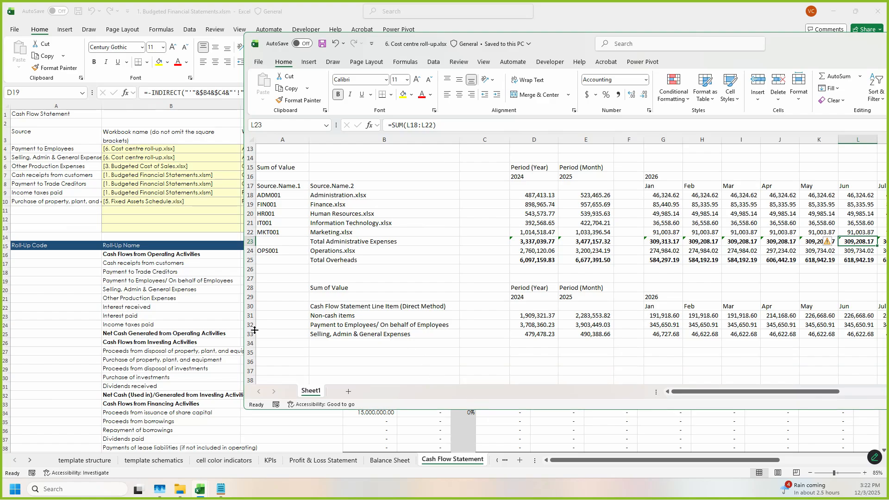
{"action": "left_click_drag", "start_coordinate": [564, 49], "coordinate": [690, 51]}
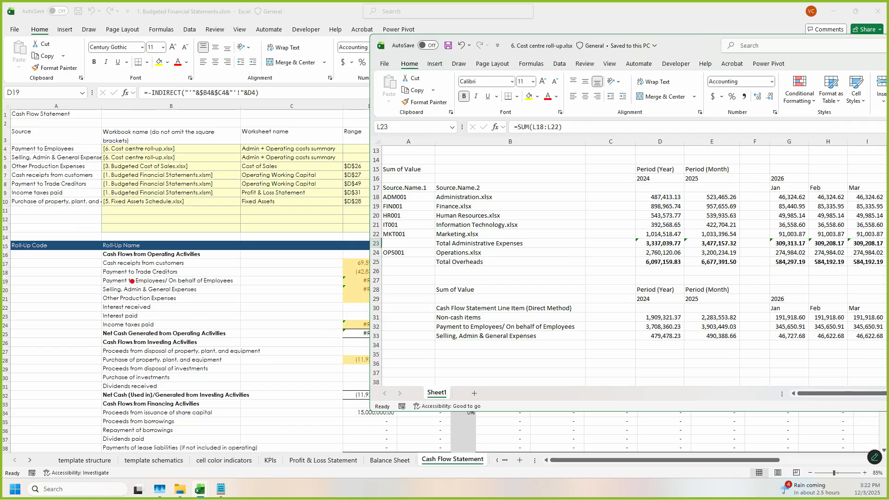
Step: Match the Cash Flow Statement's Selling, Admin & General Expenses line to its 2024 amount in the roll-up sheet
{"action": "left_click_drag", "start_coordinate": [104, 286], "coordinate": [213, 297]}
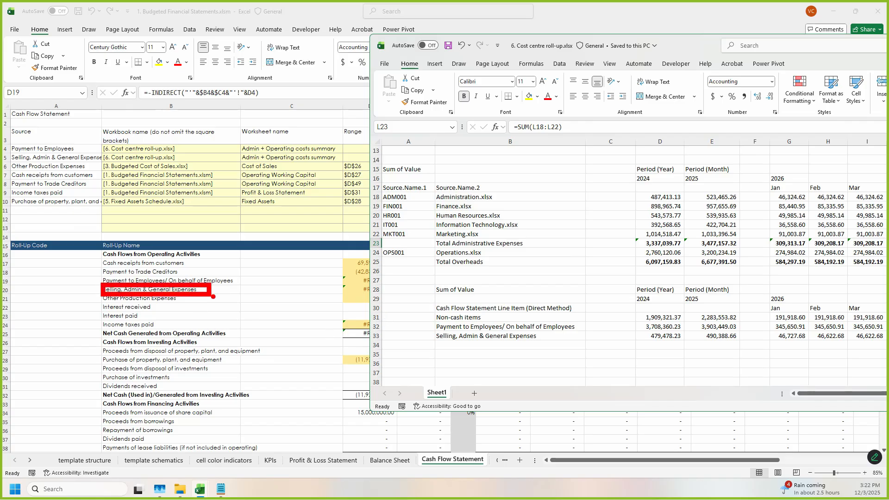
{"action": "left_click_drag", "start_coordinate": [635, 328], "coordinate": [681, 346]}
{"action": "key", "text": "Escape"}
{"action": "left_click", "coordinate": [663, 336]}
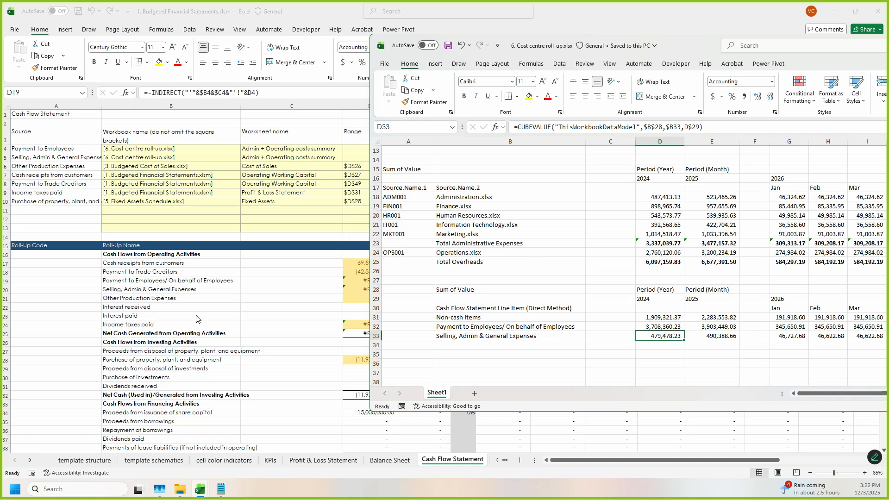
Step: Return to the Cash Flow Statement and locate the Selling, Admin & General Expenses line and its entry in the source table
{"action": "left_click", "coordinate": [169, 290]}
{"action": "left_click", "coordinate": [184, 292]}
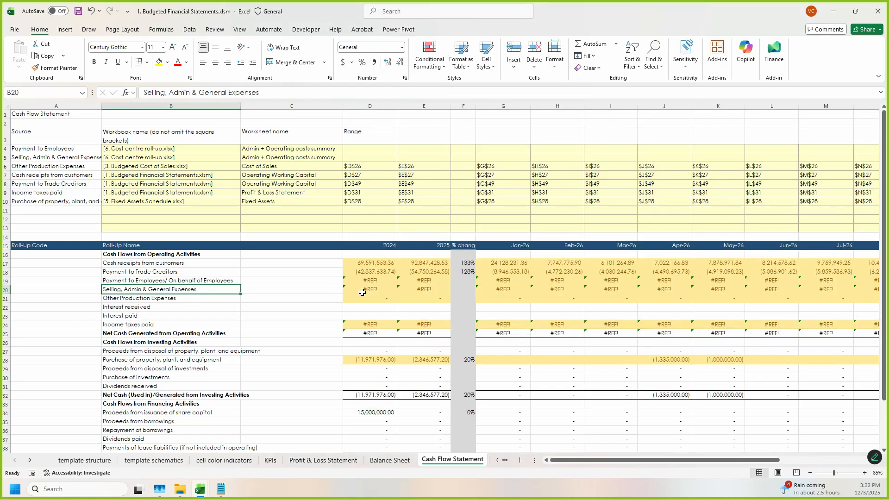
{"action": "left_click", "coordinate": [75, 158]}
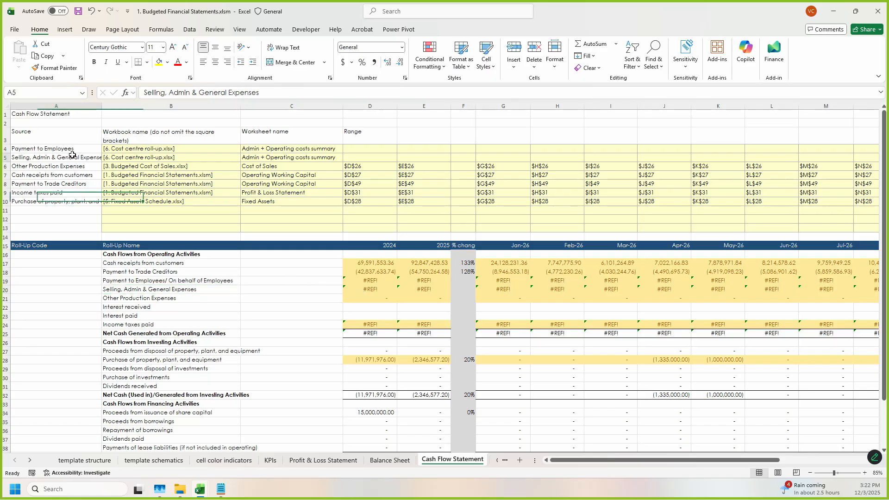
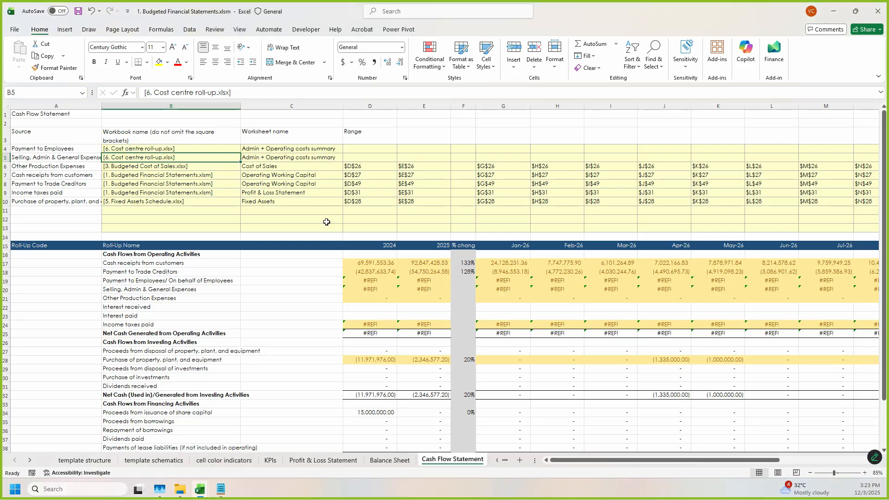
Step: Switch to 6. Cost centre roll-up.xlsx and compare its sheet name with the worksheet name listed for Selling, Admin & General Expenses
{"action": "mouse_move", "coordinate": [202, 489]}
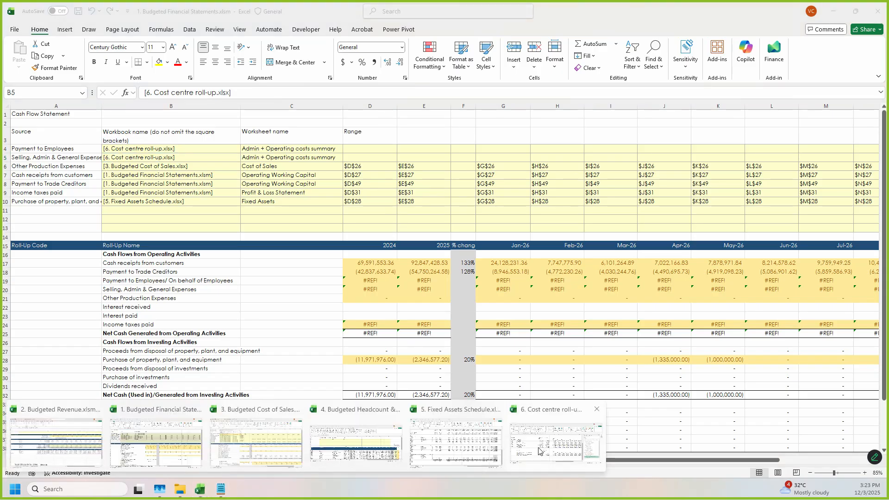
{"action": "left_click", "coordinate": [521, 453]}
{"action": "left_click_drag", "start_coordinate": [665, 54], "coordinate": [712, 34]}
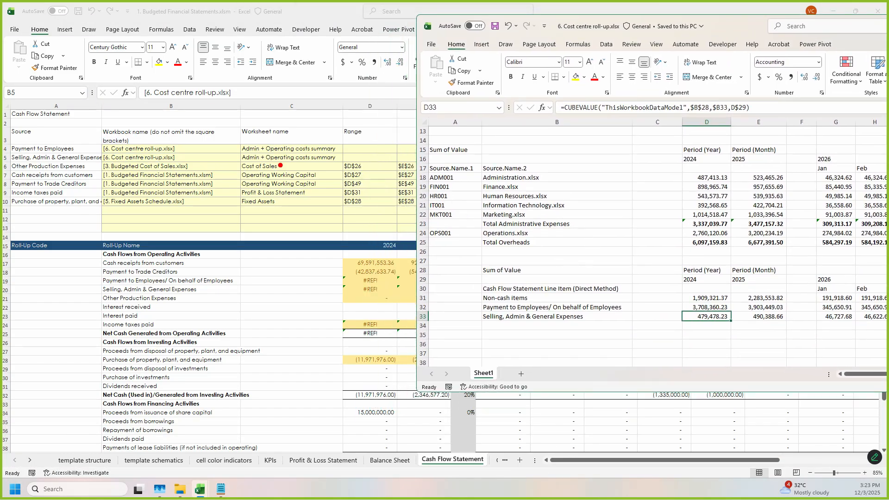
{"action": "left_click_drag", "start_coordinate": [239, 151], "coordinate": [350, 166]}
{"action": "mouse_move", "coordinate": [490, 387]}
{"action": "left_mouse_down"}
{"action": "mouse_move", "coordinate": [476, 365]}
{"action": "mouse_move", "coordinate": [499, 390]}
{"action": "left_mouse_up"}
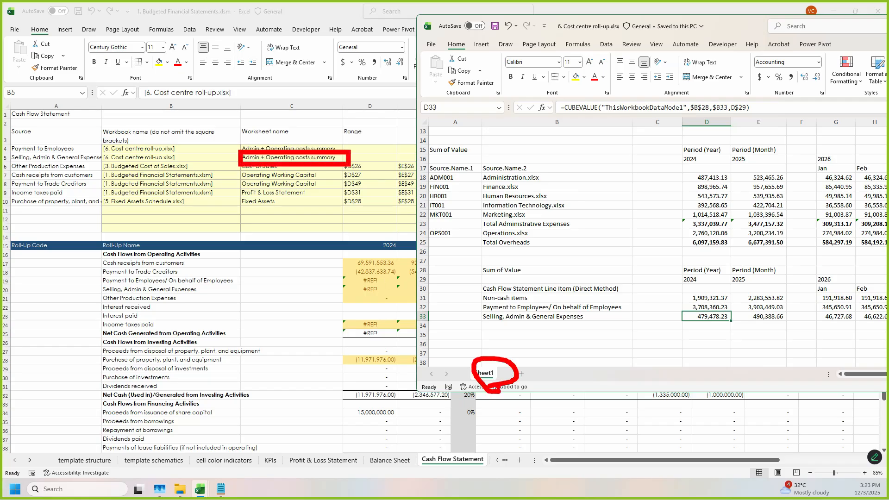
{"action": "key", "text": "e"}
{"action": "left_click_drag", "start_coordinate": [469, 362], "coordinate": [513, 387]}
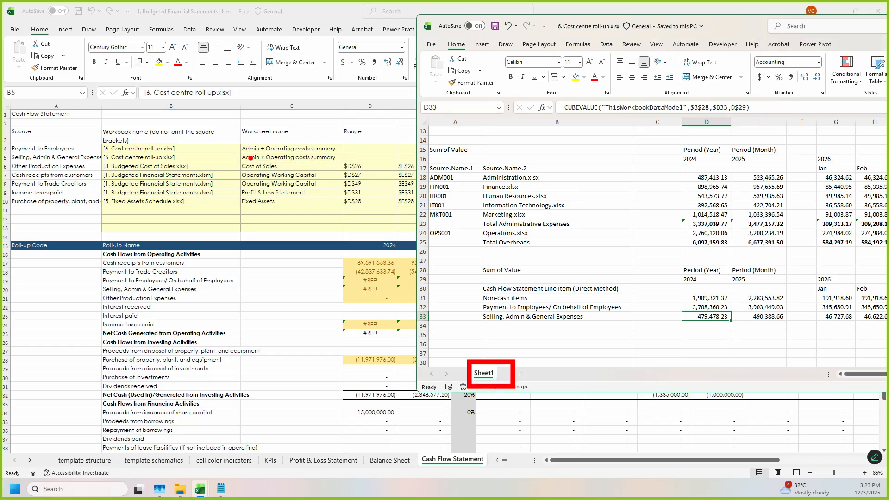
{"action": "left_click_drag", "start_coordinate": [242, 153], "coordinate": [342, 170]}
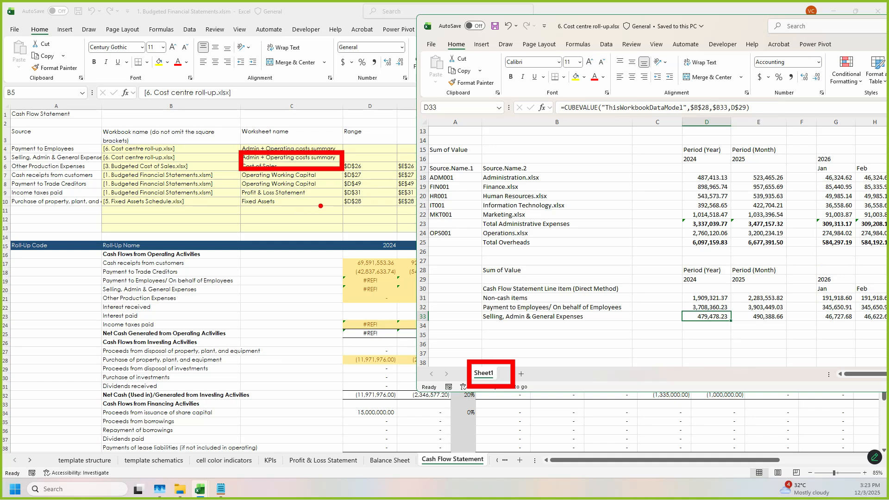
{"action": "mouse_move", "coordinate": [511, 358]}
{"action": "left_mouse_down"}
{"action": "mouse_move", "coordinate": [481, 394]}
{"action": "mouse_move", "coordinate": [498, 367]}
{"action": "left_mouse_up"}
{"action": "key", "text": "Escape"}
Step: Copy the worksheet name text from the Selling, Admin & General Expenses row of the Cash Flow Statement's source table
{"action": "left_click", "coordinate": [308, 158]}
{"action": "left_click", "coordinate": [308, 158]}
{"action": "left_click_drag", "start_coordinate": [274, 93], "coordinate": [183, 91]}
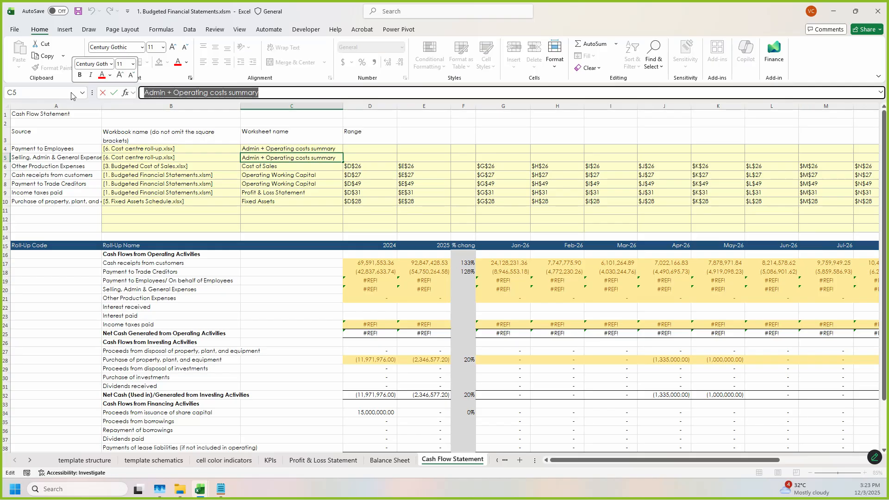
{"action": "key", "text": "ctrl+c"}
{"action": "key", "text": "Escape"}
{"action": "key", "text": "Up"}
{"action": "key", "text": "Up"}
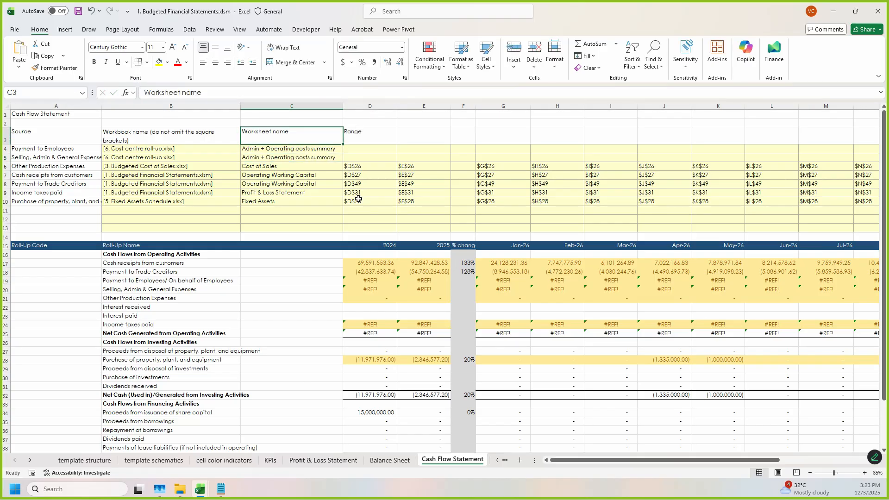
Step: Rename Sheet1 in 6. Cost centre roll-up.xlsx as Admin + Operating costs summary and save the workbook
{"action": "left_click", "coordinate": [199, 489]}
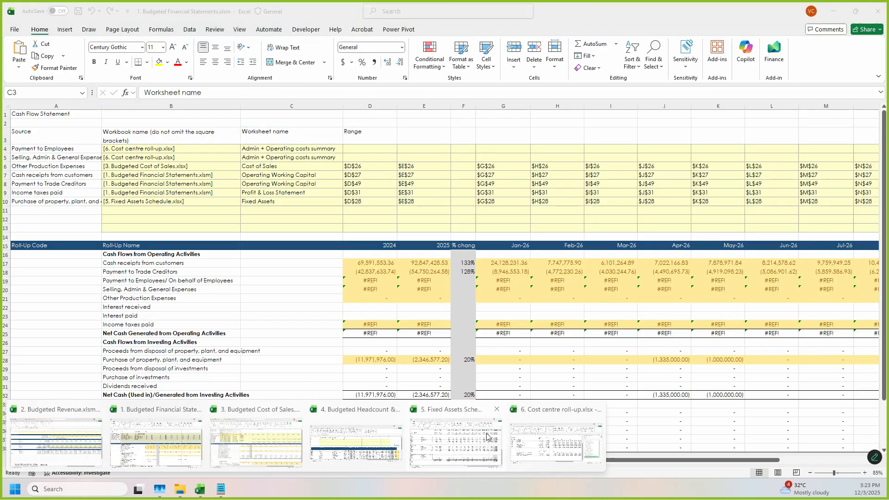
{"action": "left_click", "coordinate": [530, 450]}
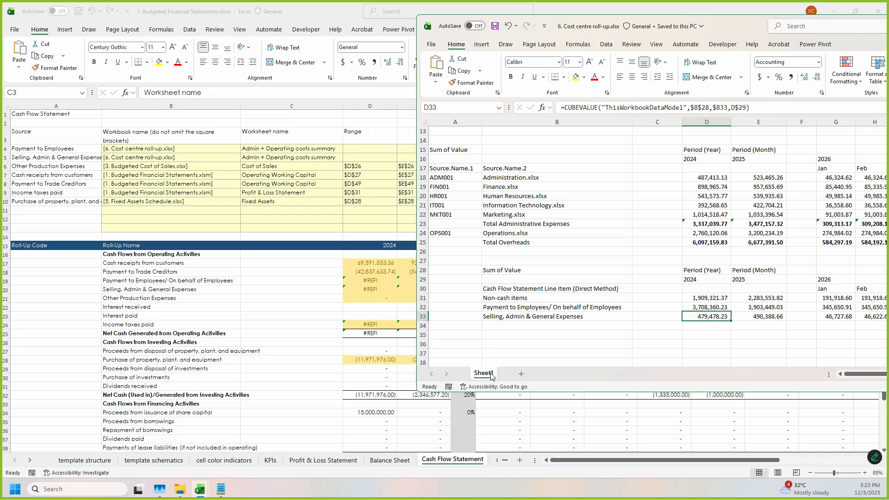
{"action": "key", "text": "ctrl+v"}
{"action": "key", "text": "Return"}
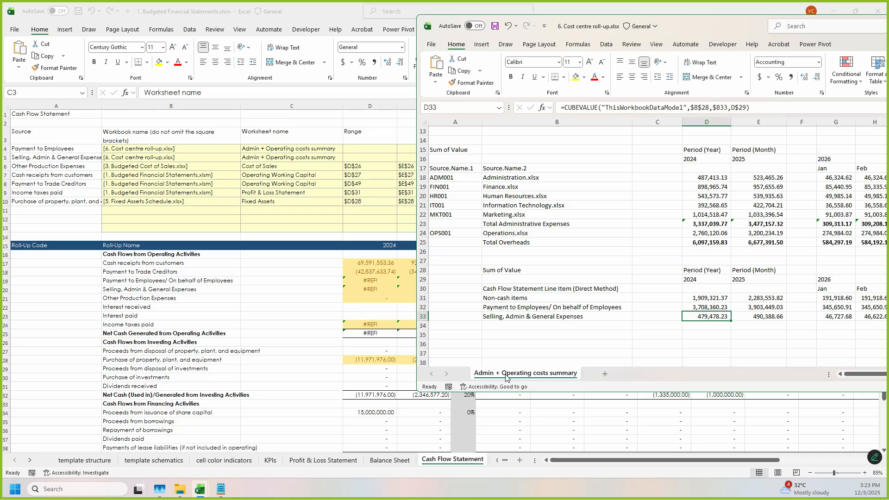
{"action": "key", "text": "ctrl+s"}
Step: Check the source entry for Selling, Admin & General Expenses and locate that line's row in the roll-up sheet
{"action": "left_click", "coordinate": [174, 164]}
{"action": "left_click_drag", "start_coordinate": [183, 157], "coordinate": [280, 157]}
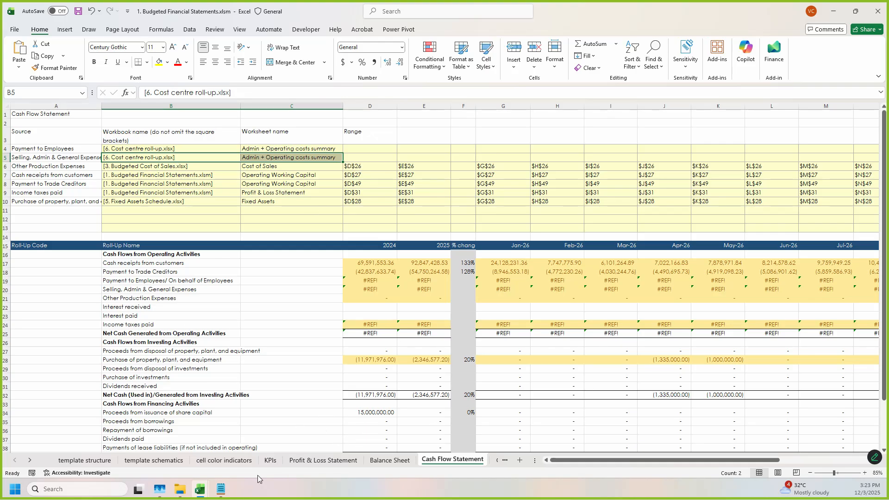
{"action": "left_click", "coordinate": [199, 489]}
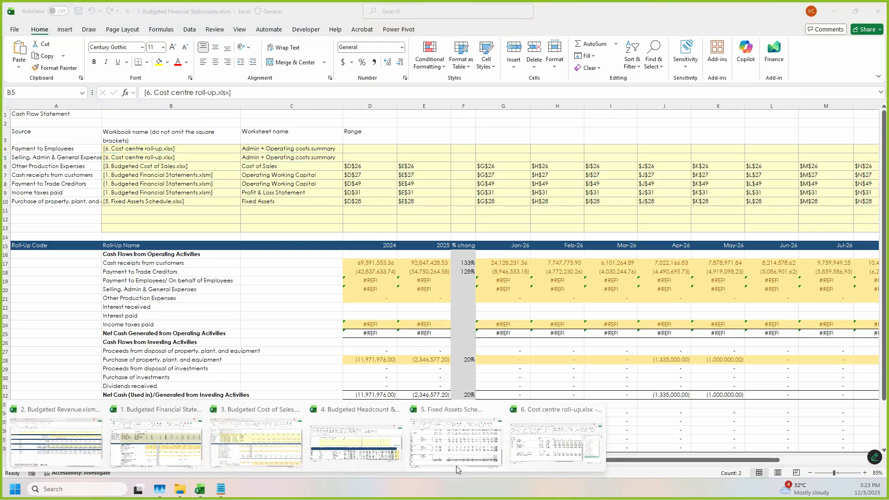
{"action": "left_click", "coordinate": [555, 453]}
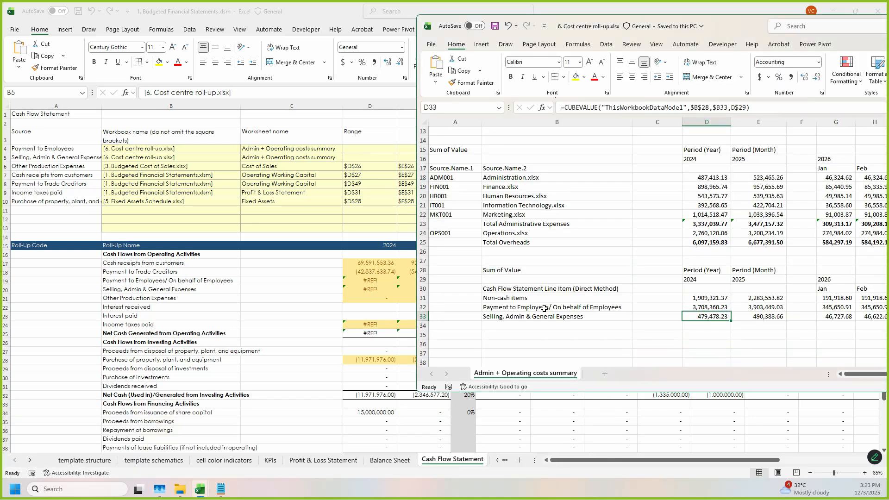
{"action": "left_click", "coordinate": [423, 317]}
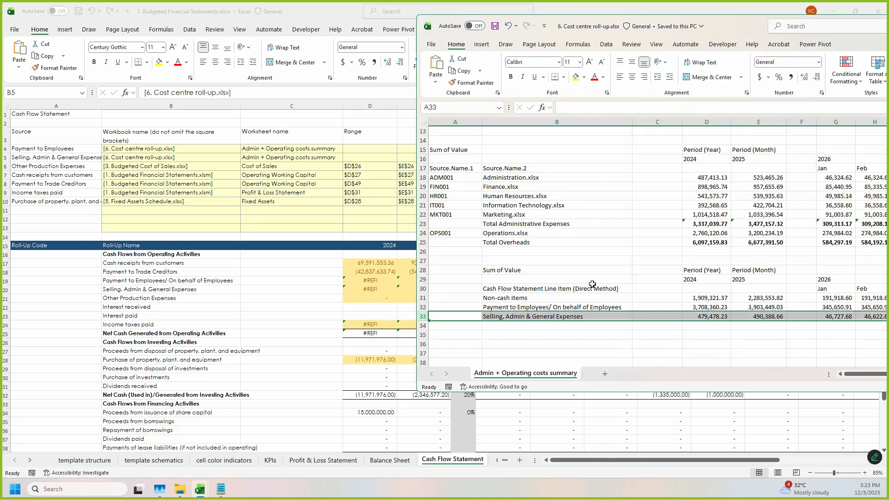
Step: In the Cash Flow Statement, copy the Other Production Expenses range references into the Selling, Admin & General Expenses source row
{"action": "left_click", "coordinate": [407, 208]}
{"action": "left_click", "coordinate": [522, 207]}
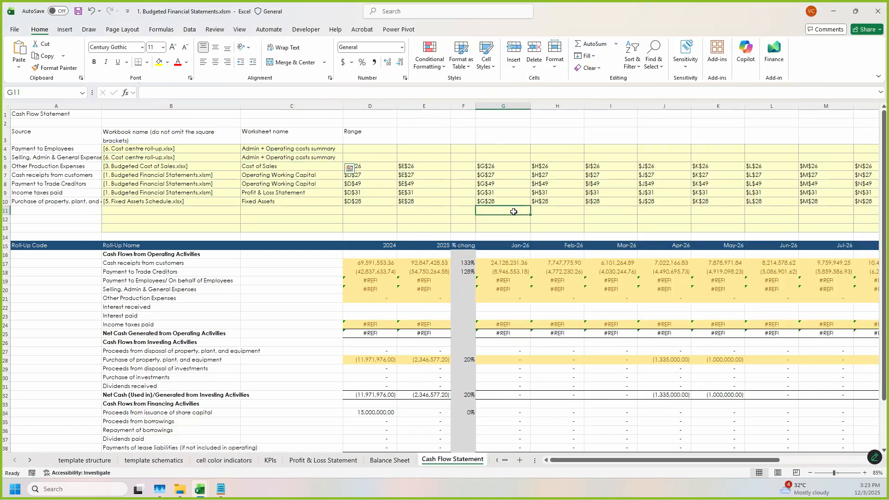
{"action": "left_click_drag", "start_coordinate": [379, 170], "coordinate": [750, 166]}
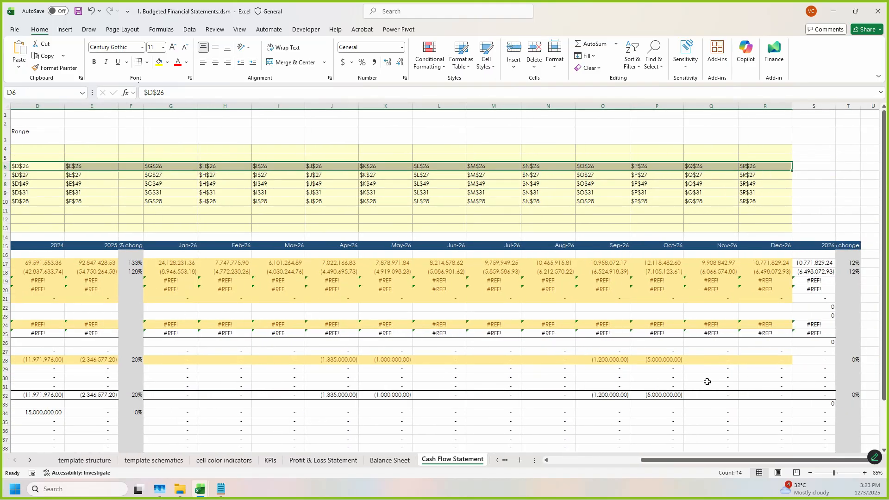
{"action": "left_click", "coordinate": [599, 459]}
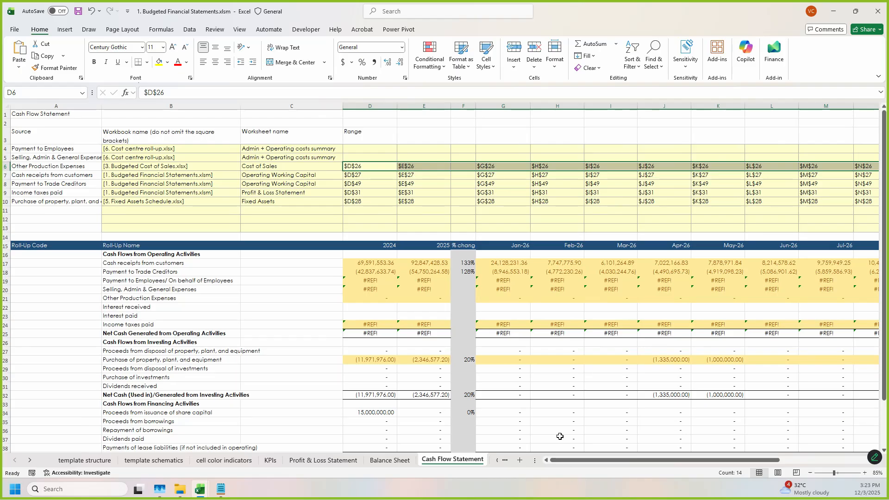
{"action": "key", "text": "ctrl+c"}
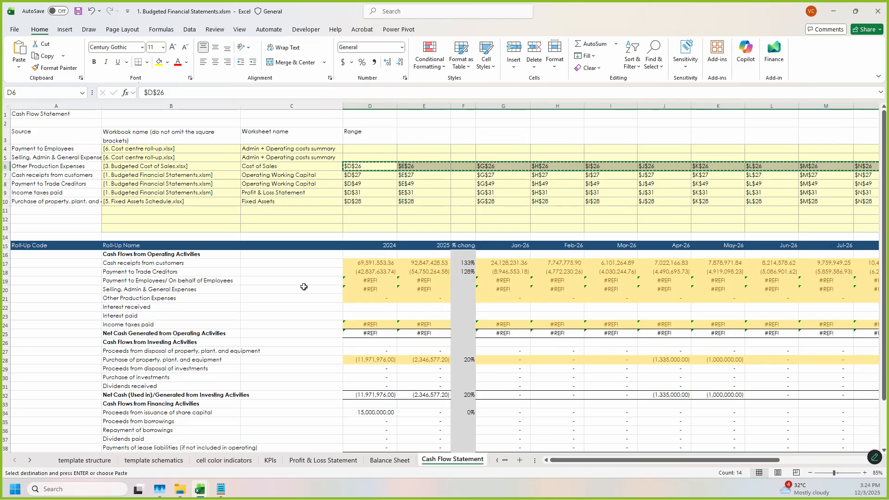
{"action": "left_click", "coordinate": [368, 158]}
{"action": "key", "text": "ctrl+v"}
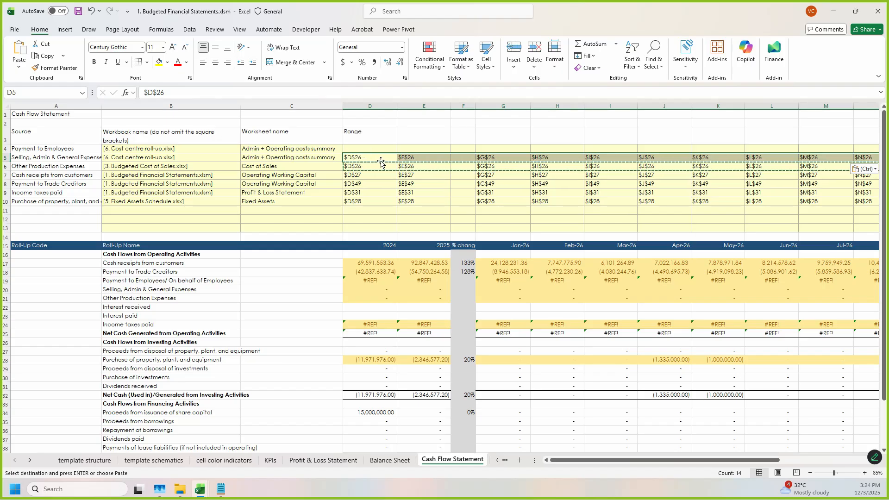
Step: Replace all occurrences of 26 with 33 in the Selling, Admin & General Expenses range references
{"action": "key", "text": "ctrl+f"}
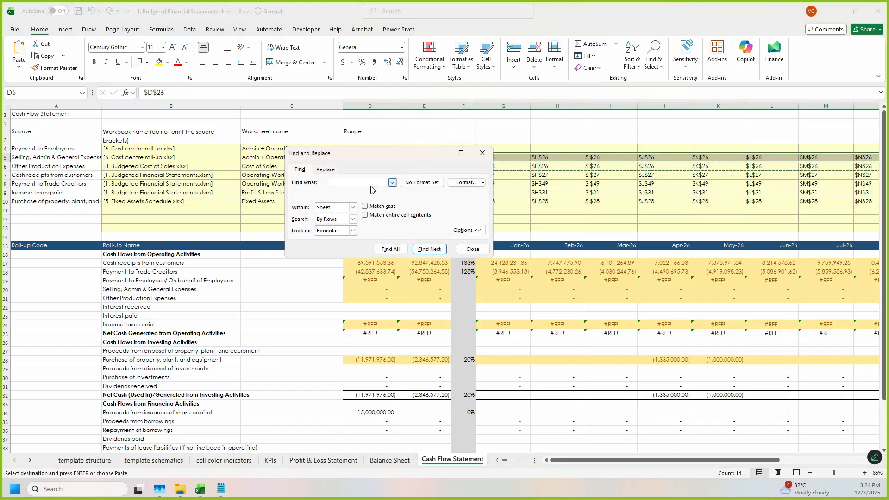
{"action": "type", "text": "36"}
{"action": "type", "text": "26"}
{"action": "left_click", "coordinate": [336, 170]}
{"action": "type", "text": "33"}
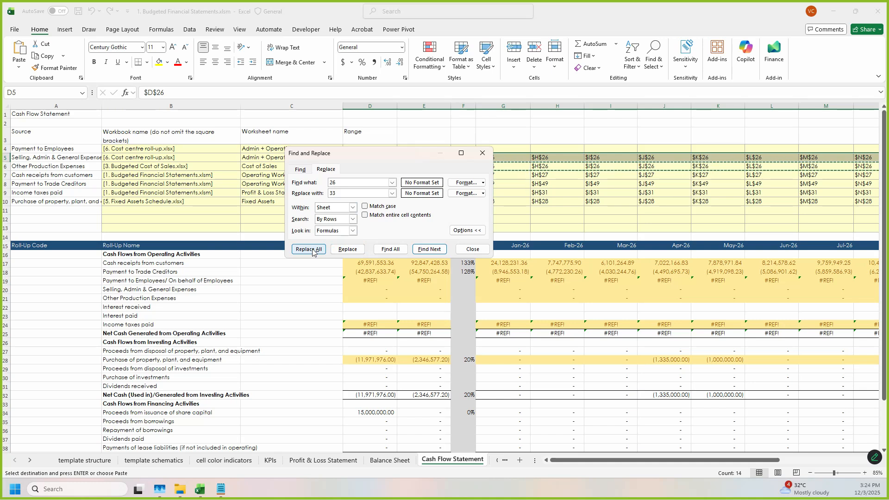
{"action": "left_click", "coordinate": [313, 249]}
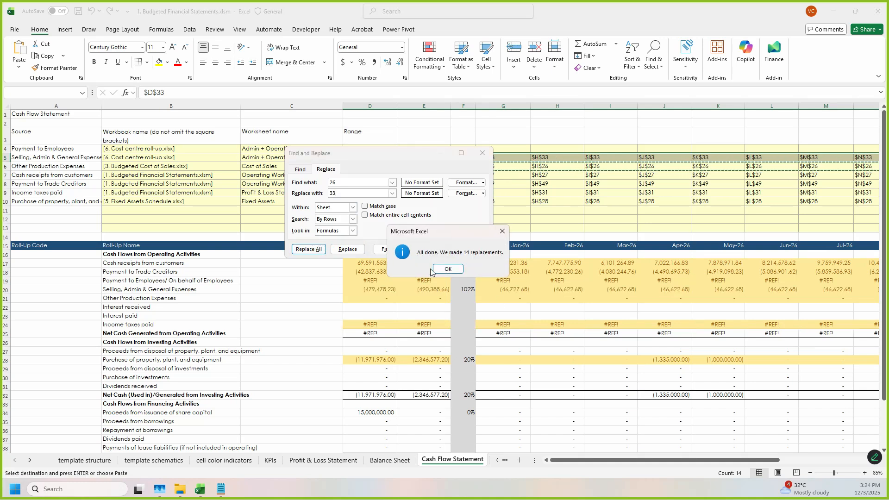
{"action": "left_click", "coordinate": [455, 271]}
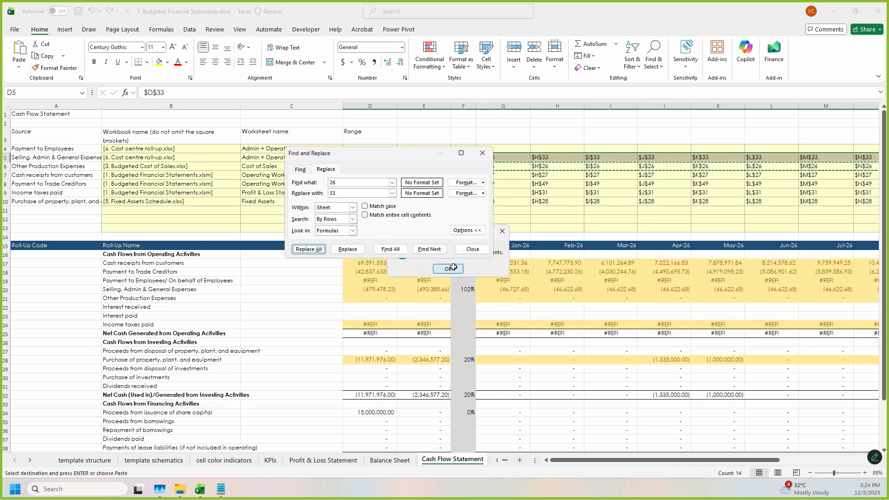
{"action": "left_click", "coordinate": [472, 249]}
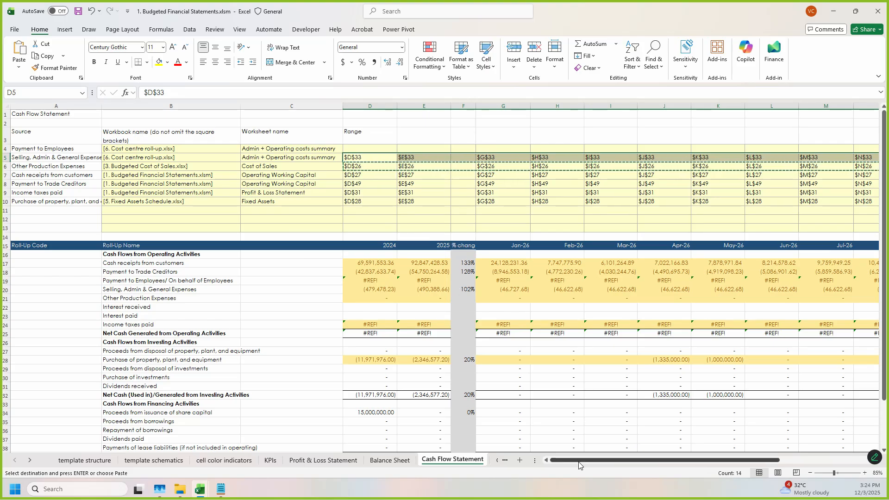
Step: Check the Selling, Admin & General Expenses formulas for 2024, 2025 and Jan-26, and save the budgeted financial statements workbook
{"action": "left_click", "coordinate": [376, 288]}
{"action": "left_click", "coordinate": [429, 291]}
{"action": "left_click", "coordinate": [512, 289]}
{"action": "left_click_drag", "start_coordinate": [608, 460], "coordinate": [653, 462]}
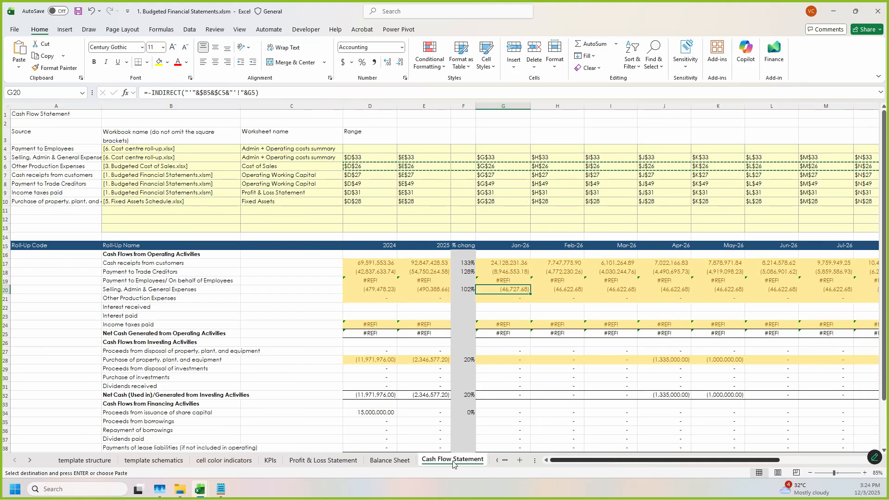
{"action": "left_click", "coordinate": [368, 290]}
{"action": "key", "text": "F2"}
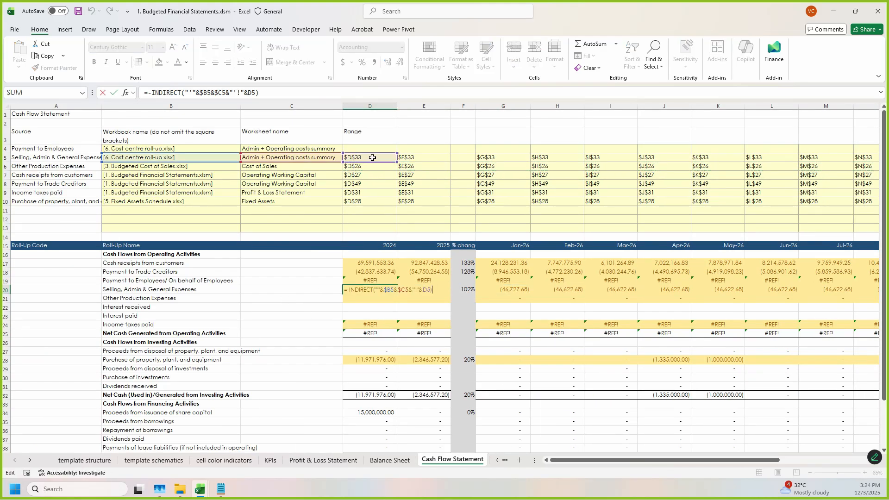
{"action": "key", "text": "Escape"}
{"action": "left_click", "coordinate": [440, 287]}
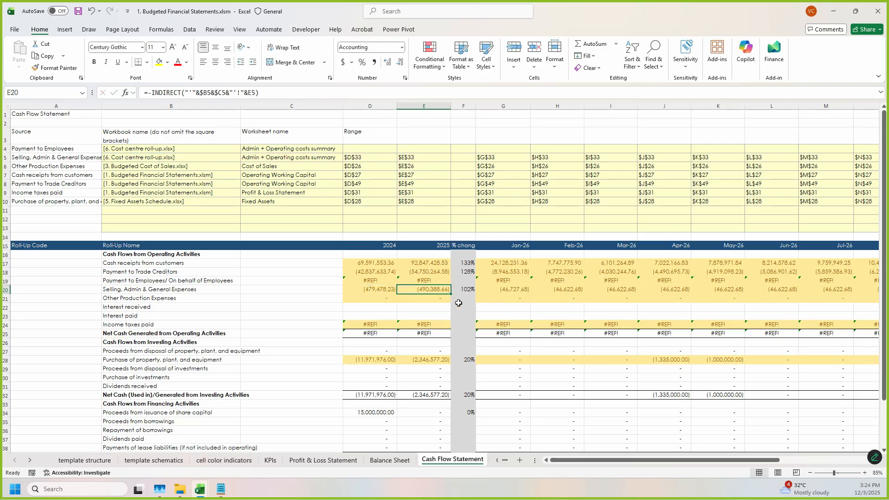
{"action": "key", "text": "ctrl+s"}
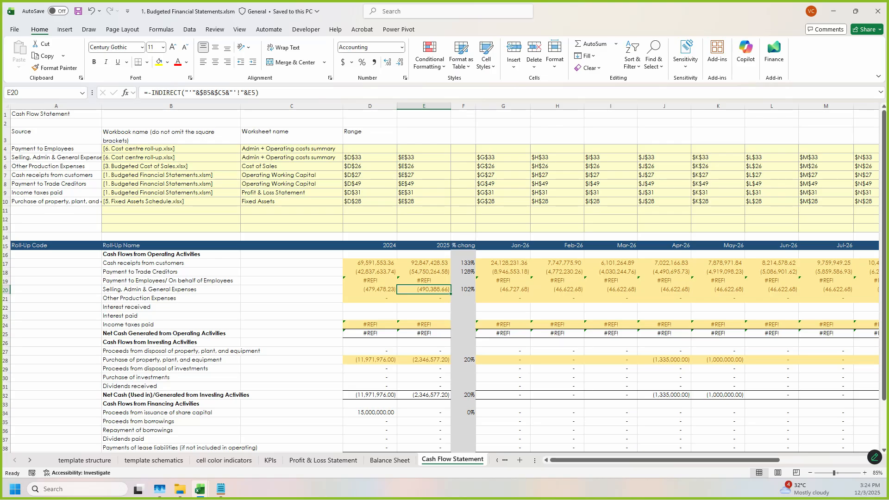
Step: Match the Payment to Employees/ On behalf of Employees line to its row and 2024 amount in the roll-up workbook
{"action": "left_click", "coordinate": [183, 282]}
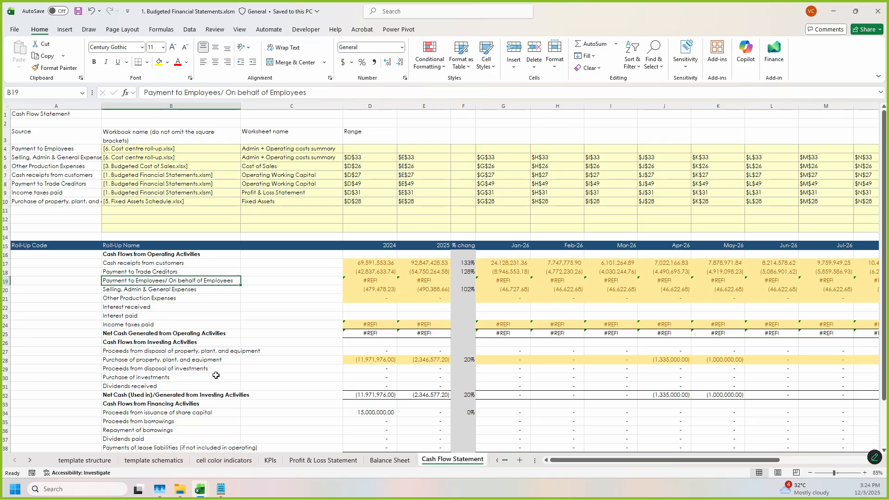
{"action": "mouse_move", "coordinate": [200, 490]}
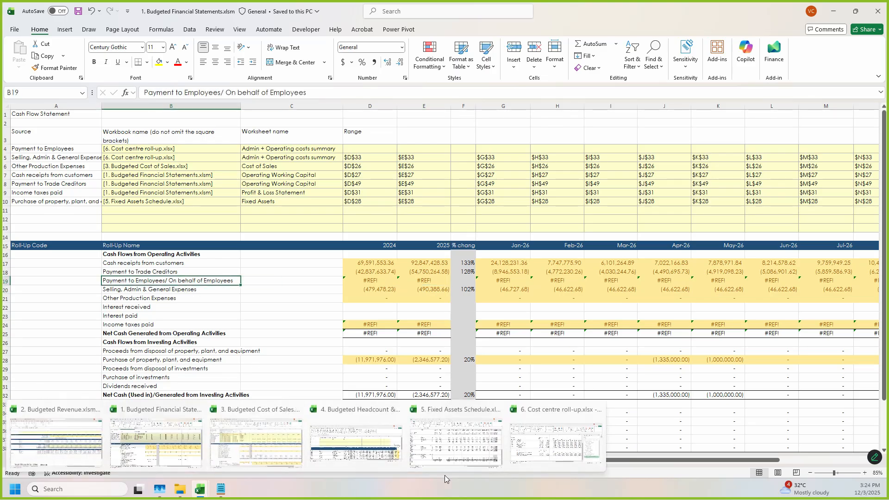
{"action": "left_click", "coordinate": [547, 452]}
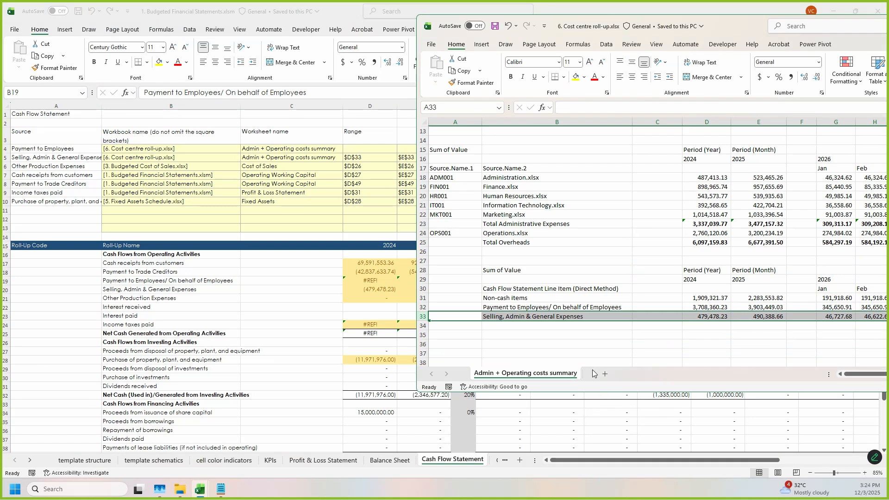
{"action": "left_click", "coordinate": [609, 347]}
{"action": "left_click", "coordinate": [518, 307]}
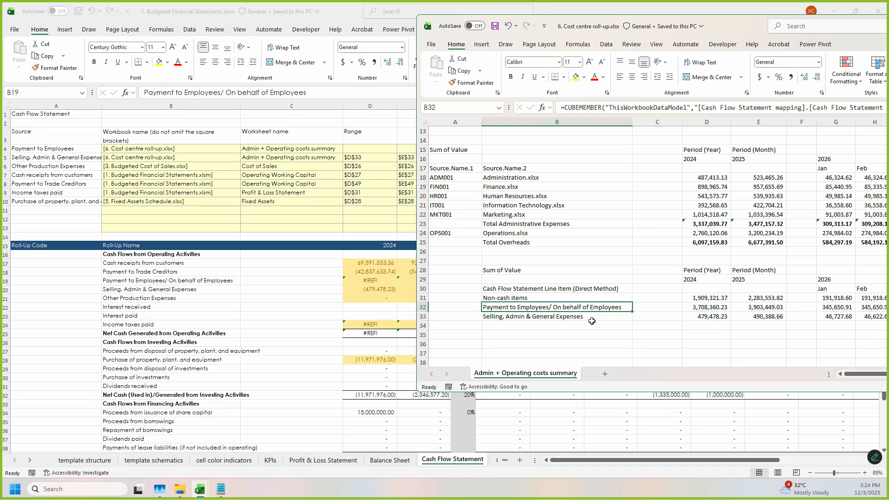
{"action": "left_click", "coordinate": [713, 309]}
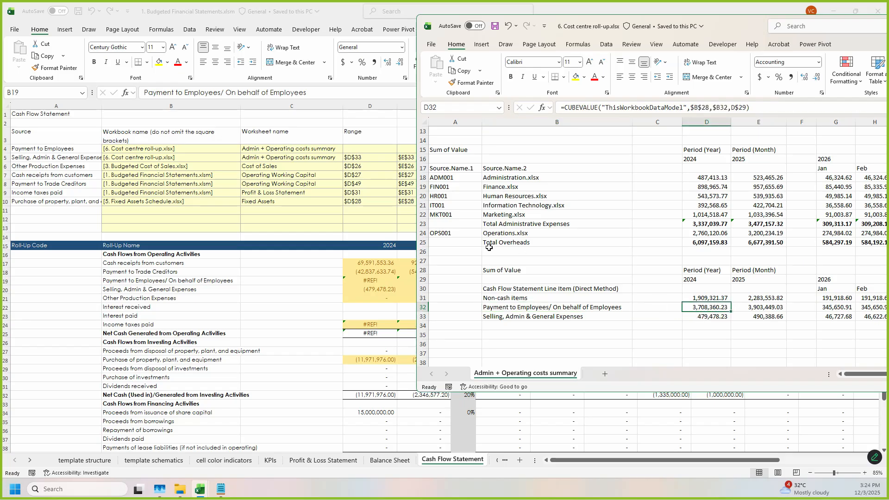
Step: Copy the Selling, Admin & General Expenses range references into the Payment to Employees row of the Cash Flow Statement's source table
{"action": "left_click", "coordinate": [400, 196]}
{"action": "left_click_drag", "start_coordinate": [369, 160], "coordinate": [780, 163]}
{"action": "key", "text": "ctrl+c"}
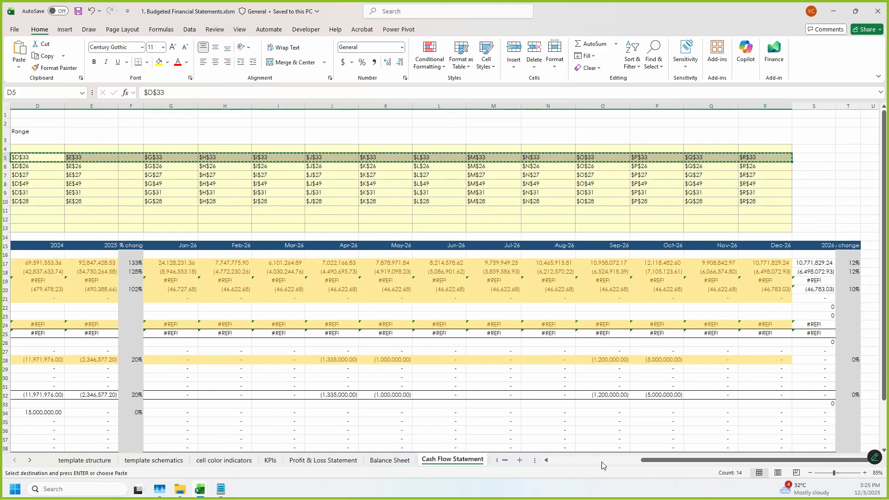
{"action": "left_click", "coordinate": [615, 459]}
{"action": "key", "text": "Up"}
{"action": "key", "text": "ctrl+v"}
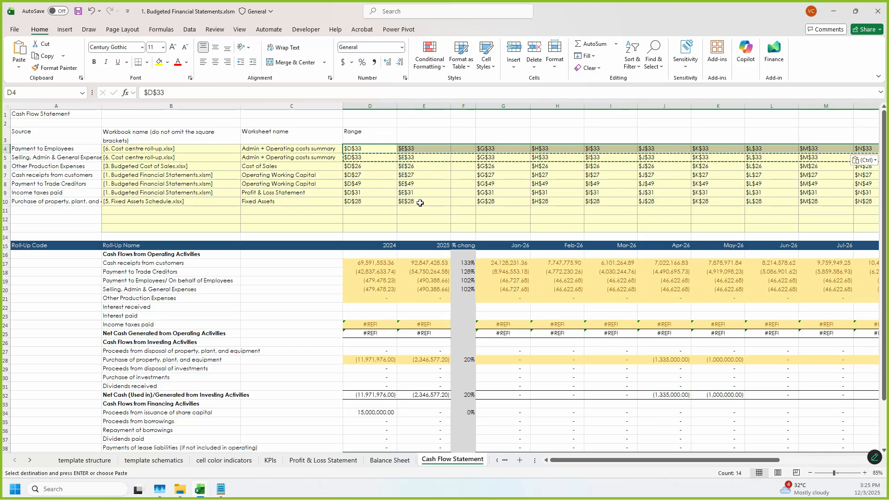
Step: Replace all occurrences of 33 with 32 in the Payment to Employees range references
{"action": "key", "text": "ctrl+f"}
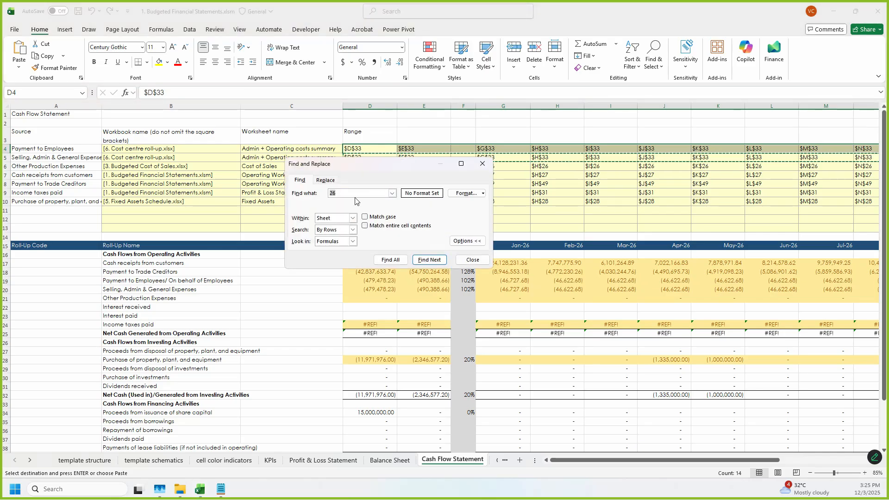
{"action": "left_click", "coordinate": [336, 181]}
{"action": "left_click_drag", "start_coordinate": [342, 193], "coordinate": [323, 193]}
{"action": "type", "text": "33"}
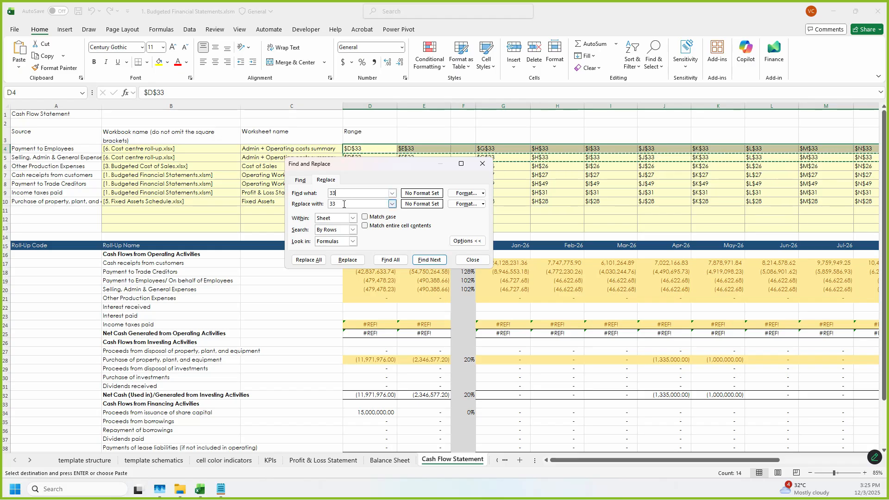
{"action": "left_click", "coordinate": [345, 204]}
{"action": "type", "text": "32"}
{"action": "left_click", "coordinate": [308, 260]}
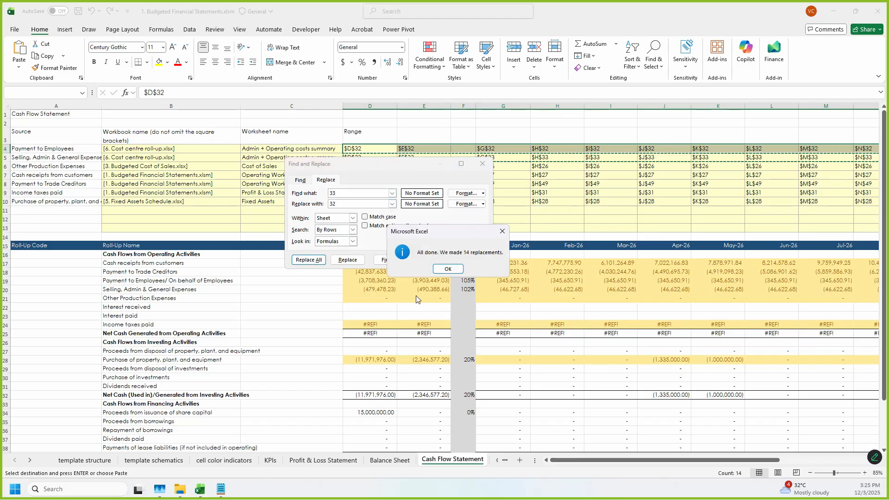
{"action": "left_click", "coordinate": [447, 268]}
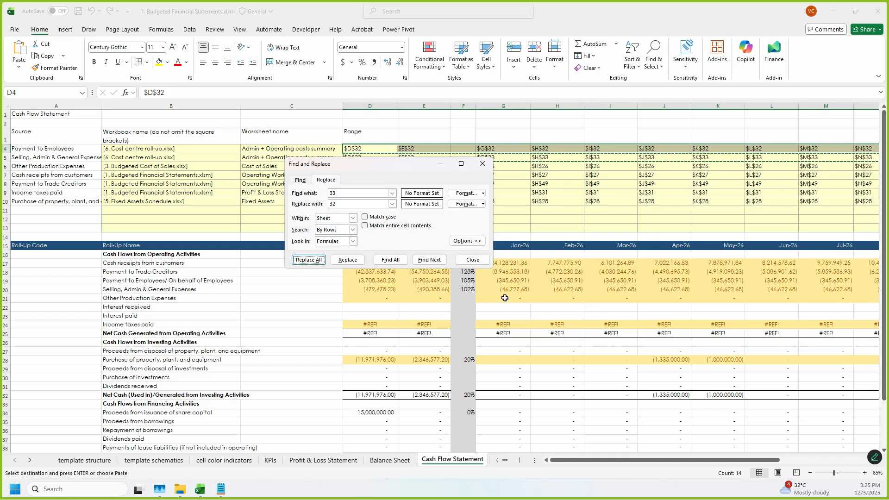
{"action": "left_click", "coordinate": [472, 260]}
{"action": "left_click", "coordinate": [415, 343]}
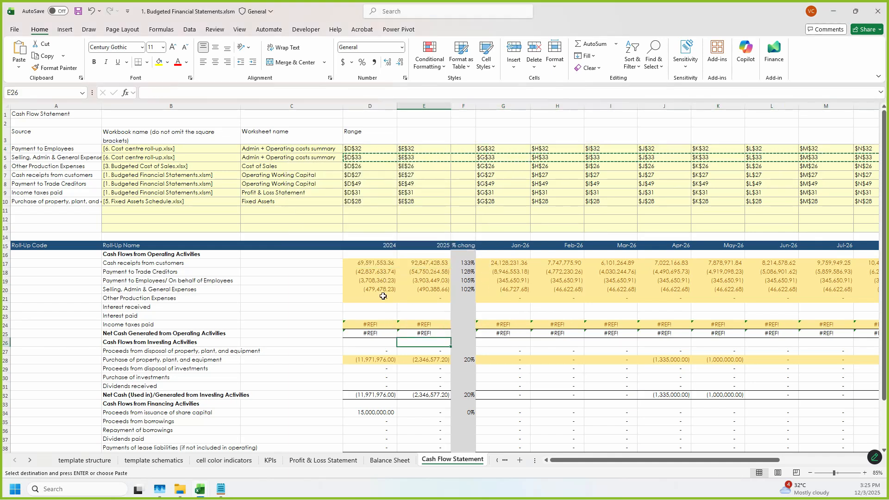
Step: Check the 2024 Other Production Expenses formula and its source workbook, worksheet and range references in the Cash Flow Statement
{"action": "left_click_drag", "start_coordinate": [576, 460], "coordinate": [668, 460]}
{"action": "left_click_drag", "start_coordinate": [732, 458], "coordinate": [554, 435]}
{"action": "scroll", "coordinate": [171, 362], "scroll_direction": "down", "scroll_amount": 1}
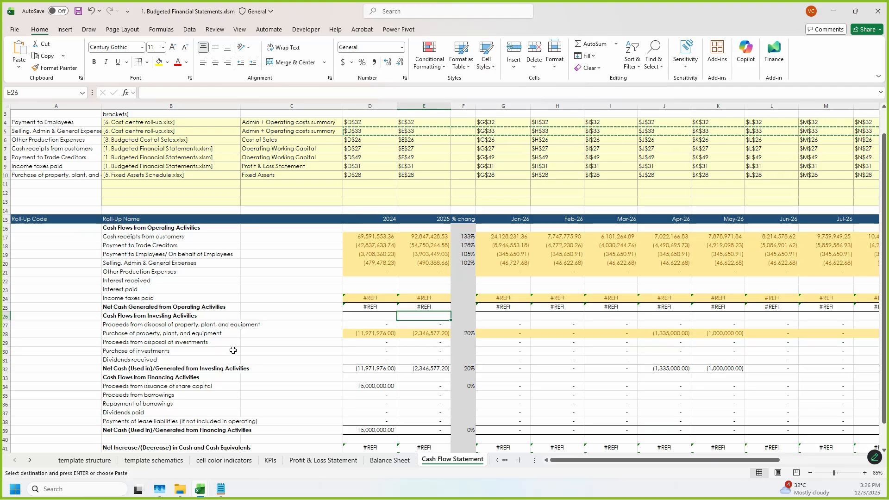
{"action": "left_click", "coordinate": [378, 272]}
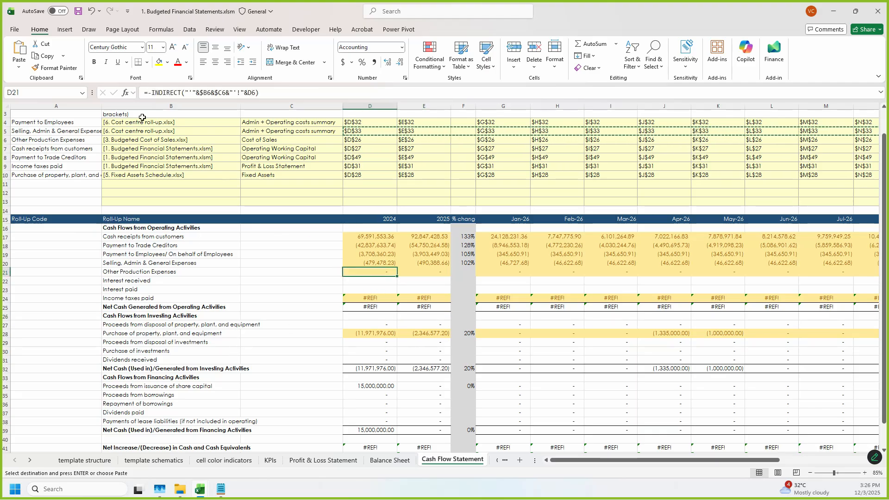
{"action": "left_click", "coordinate": [103, 139]}
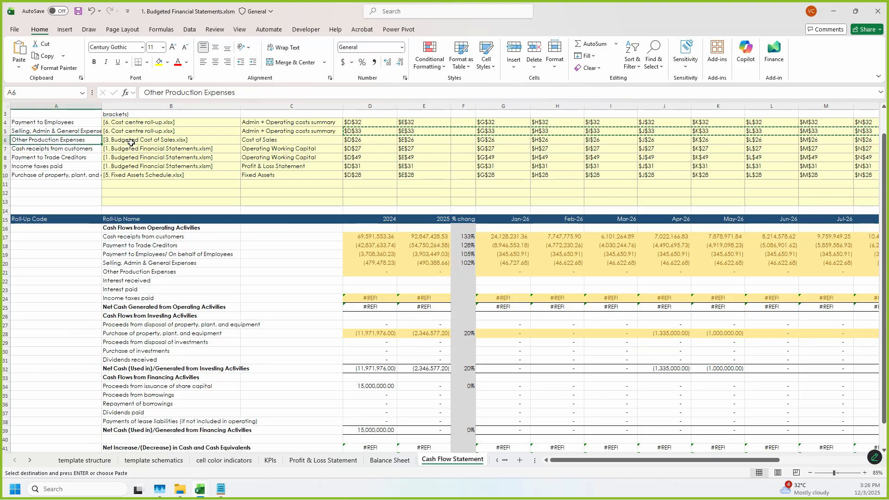
{"action": "left_click", "coordinate": [68, 149]}
{"action": "left_click", "coordinate": [71, 141]}
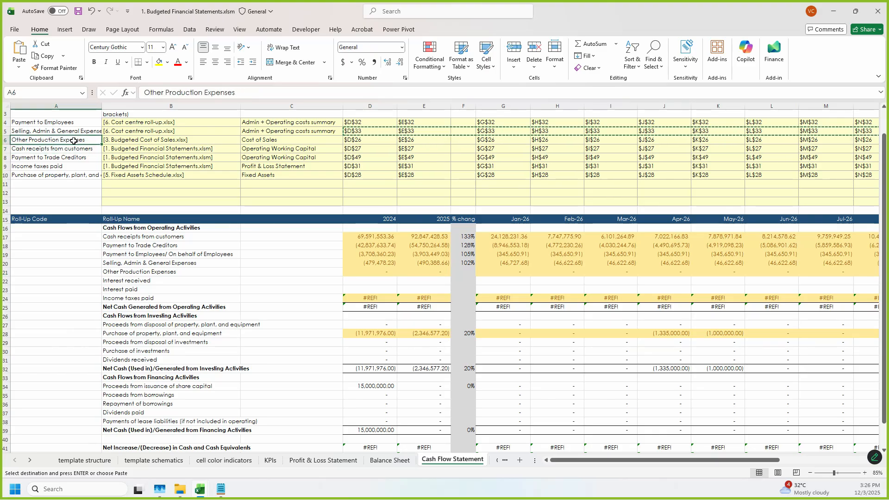
{"action": "left_click", "coordinate": [176, 140]}
{"action": "left_click", "coordinate": [256, 140]}
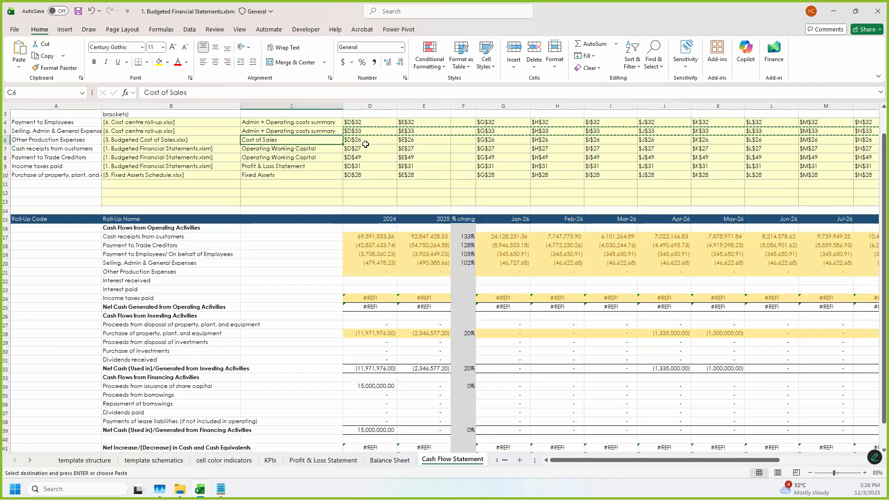
{"action": "left_click", "coordinate": [349, 139]}
{"action": "left_click", "coordinate": [403, 141]}
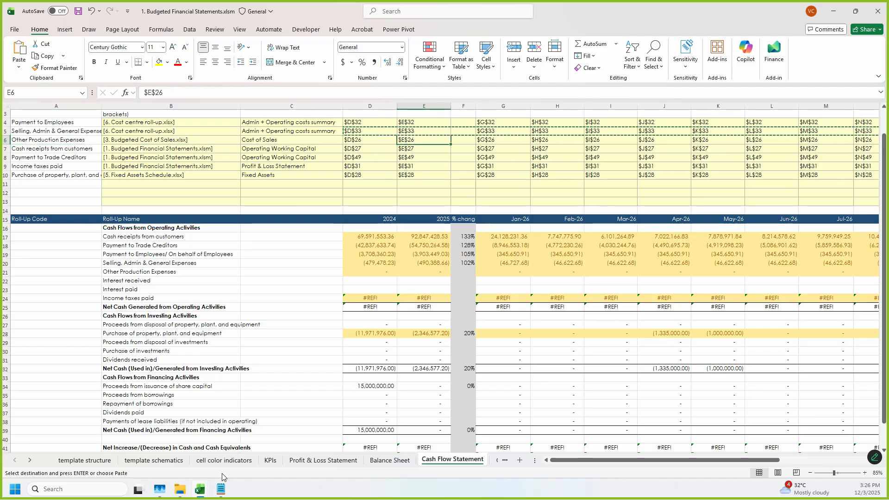
Step: Examine the account lines and totals on the Cost of Sales worksheet of the budgeted cost of sales workbook
{"action": "left_click", "coordinate": [200, 489]}
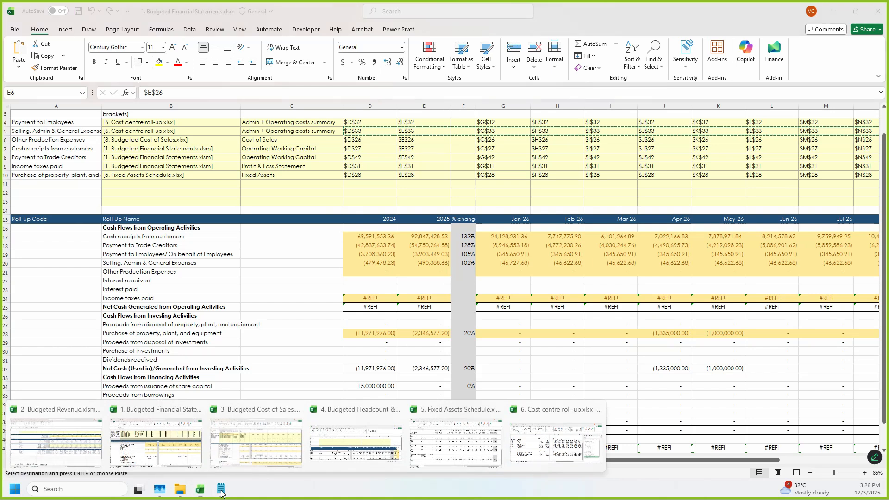
{"action": "left_click", "coordinate": [260, 464]}
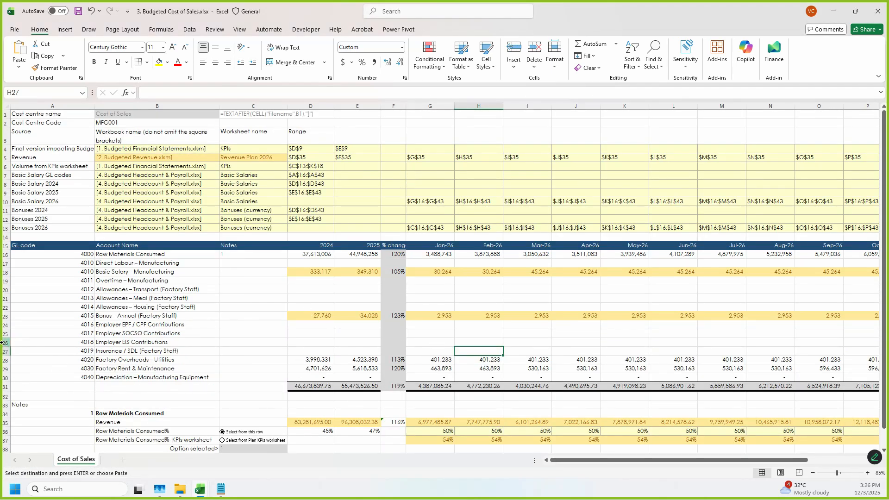
{"action": "scroll", "coordinate": [418, 336], "scroll_direction": "down", "scroll_amount": 2}
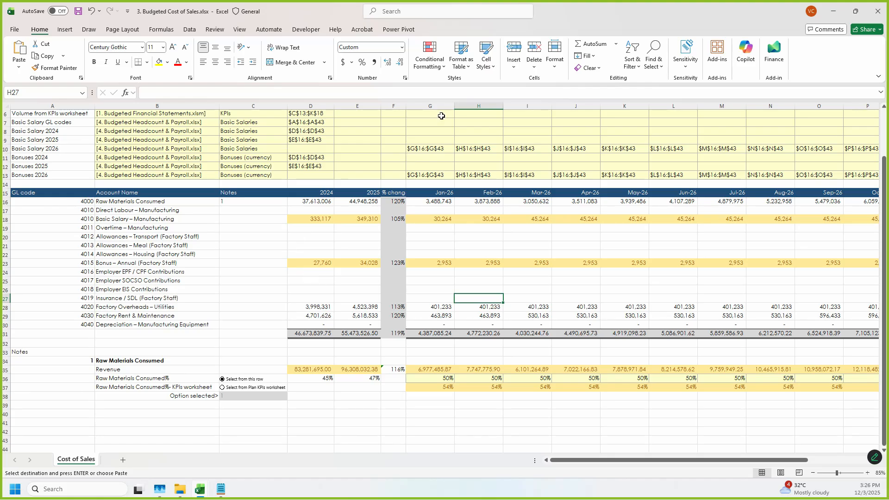
{"action": "left_click_drag", "start_coordinate": [580, 18], "coordinate": [584, 52]}
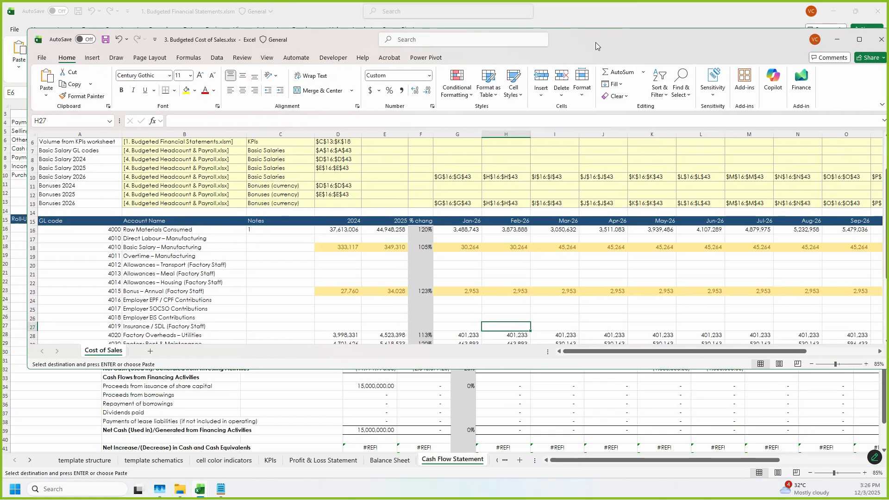
{"action": "double_click", "coordinate": [595, 42]}
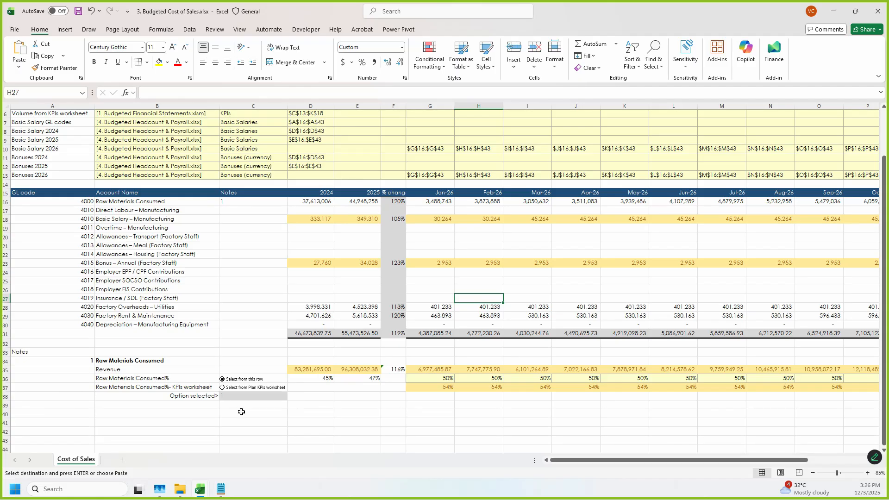
{"action": "scroll", "coordinate": [301, 387], "scroll_direction": "up", "scroll_amount": 2}
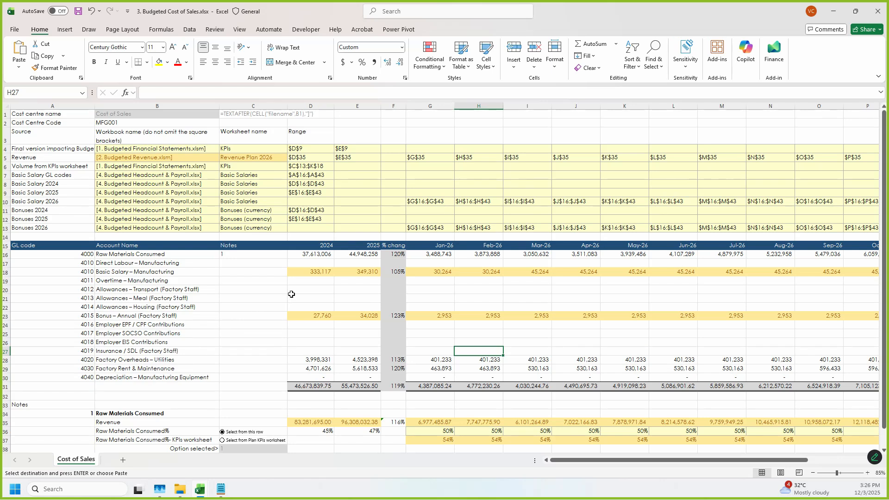
{"action": "left_click", "coordinate": [314, 254]}
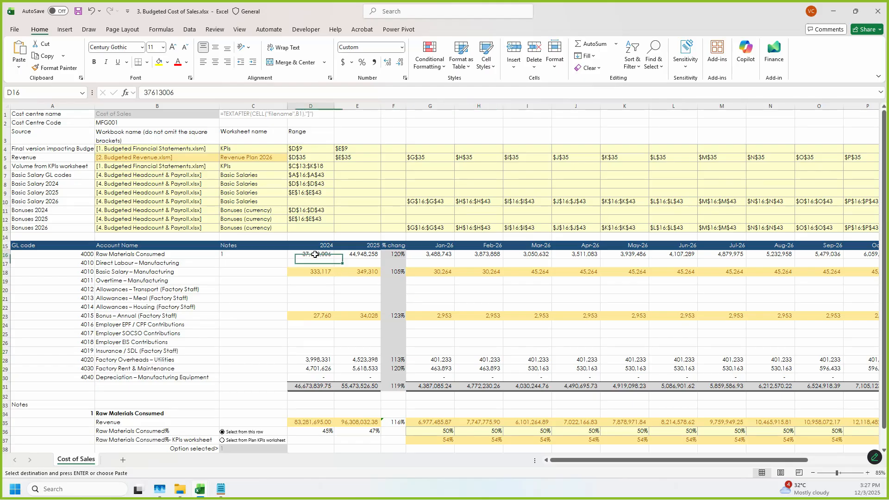
{"action": "scroll", "coordinate": [326, 272], "scroll_direction": "down", "scroll_amount": 2}
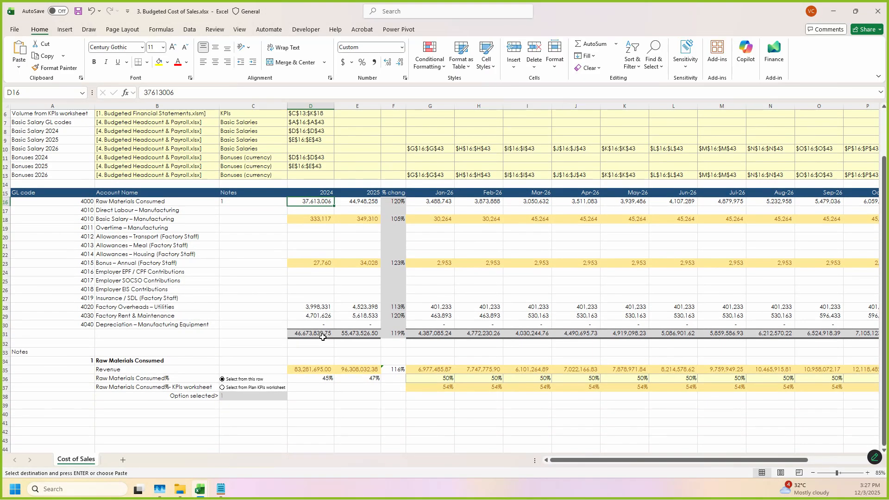
Step: Check the 2024 Operations Cost and Administrative Expenses cells and their source entries in the Profit & Loss Statement
{"action": "left_click_drag", "start_coordinate": [593, 11], "coordinate": [604, 71]}
{"action": "left_click", "coordinate": [617, 15]}
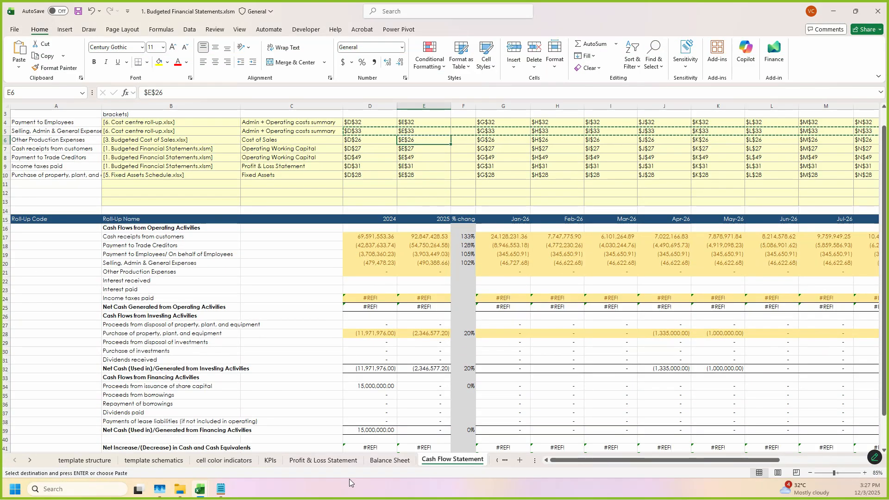
{"action": "left_click", "coordinate": [323, 460]}
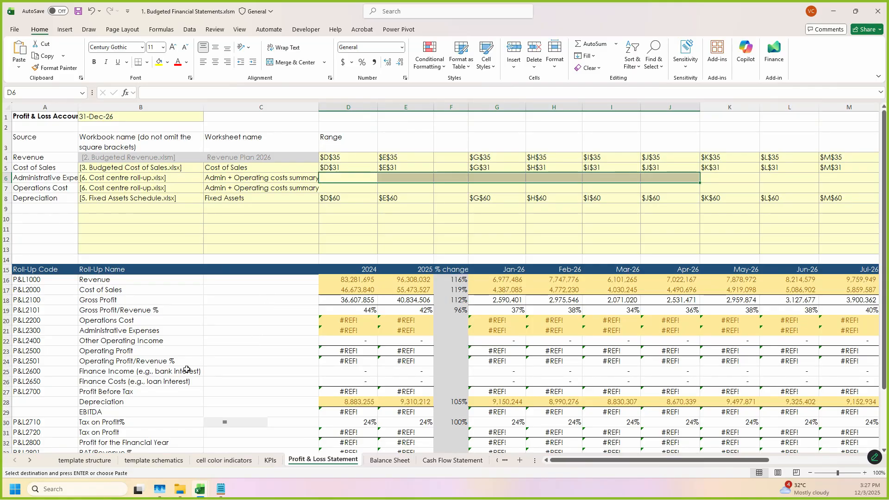
{"action": "left_click_drag", "start_coordinate": [351, 321], "coordinate": [352, 333]}
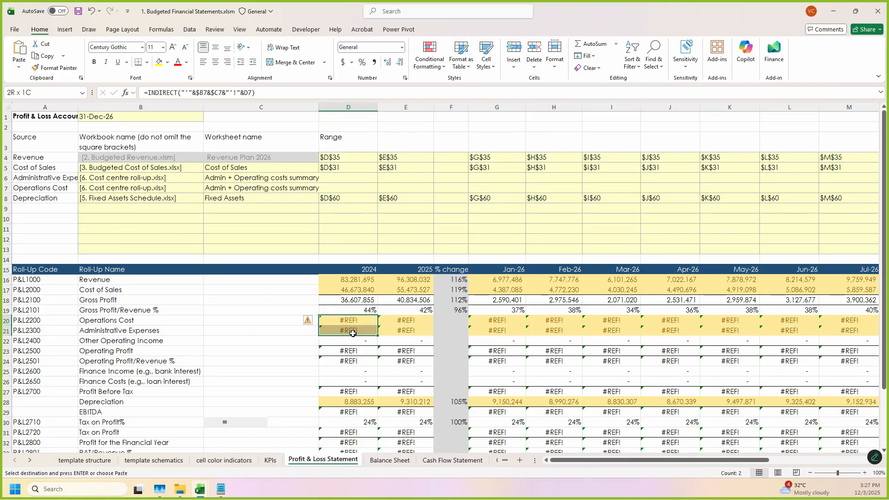
{"action": "left_click_drag", "start_coordinate": [350, 181], "coordinate": [406, 167]}
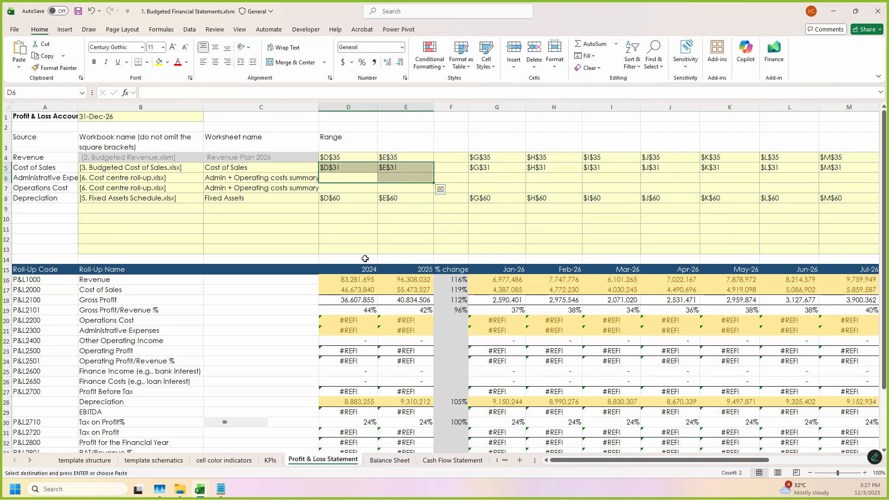
{"action": "left_click", "coordinate": [125, 177]}
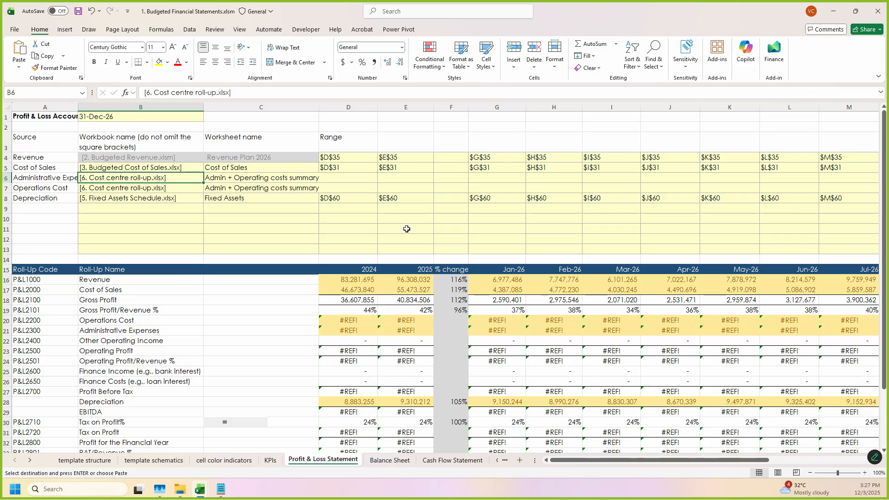
Step: Locate the Total Administrative Expenses and Operations rows in the cost centre roll-up workbook's Admin + Operating costs summary
{"action": "left_click", "coordinate": [200, 488]}
{"action": "left_click", "coordinate": [533, 447]}
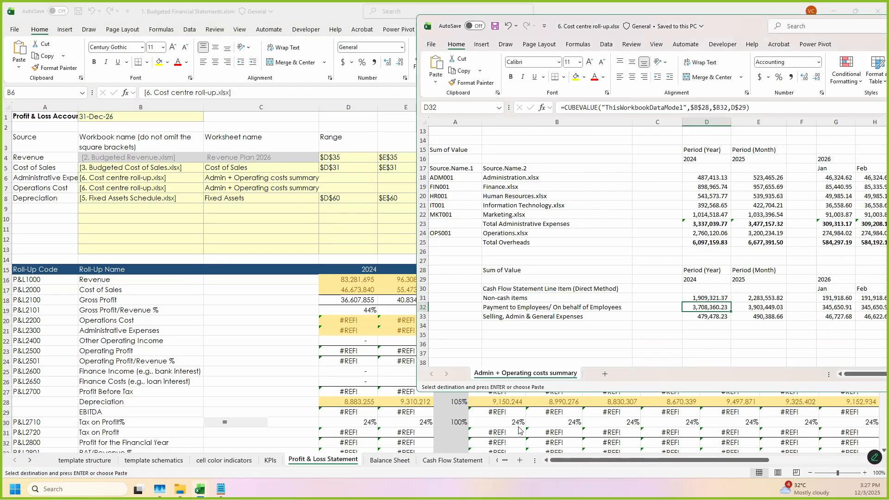
{"action": "scroll", "coordinate": [578, 329], "scroll_direction": "up", "scroll_amount": 2}
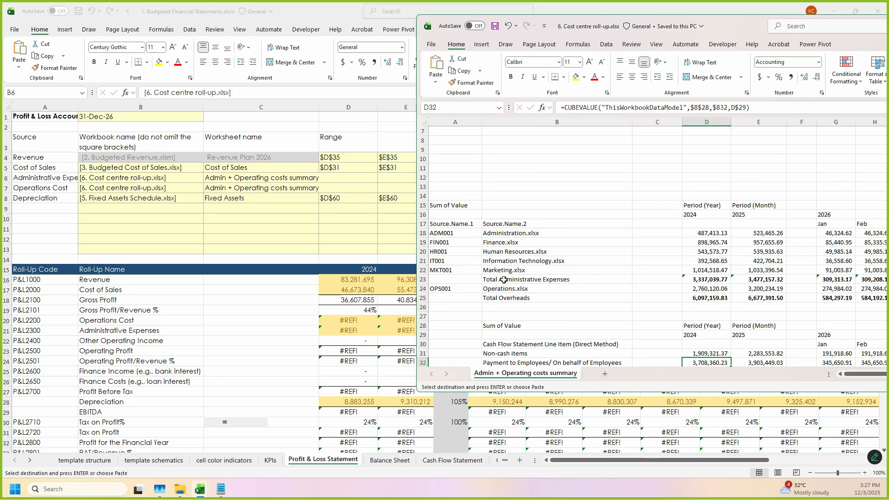
{"action": "left_click", "coordinate": [504, 280]}
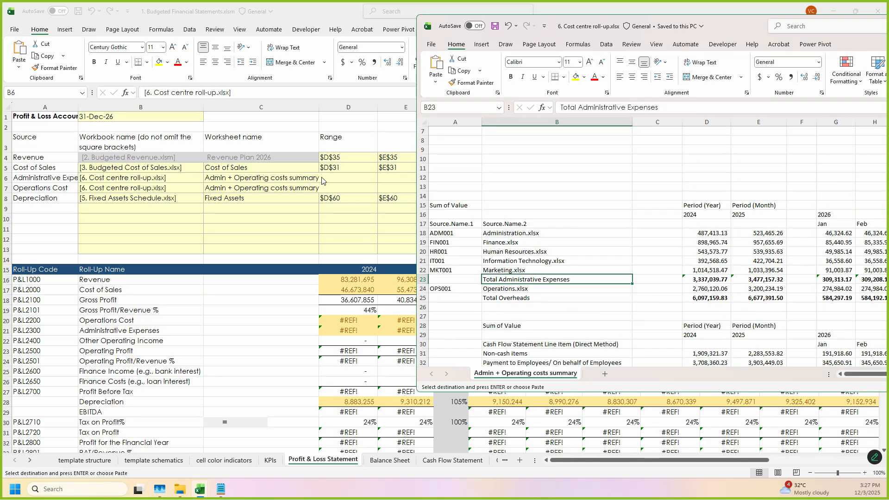
{"action": "left_click", "coordinate": [707, 281]}
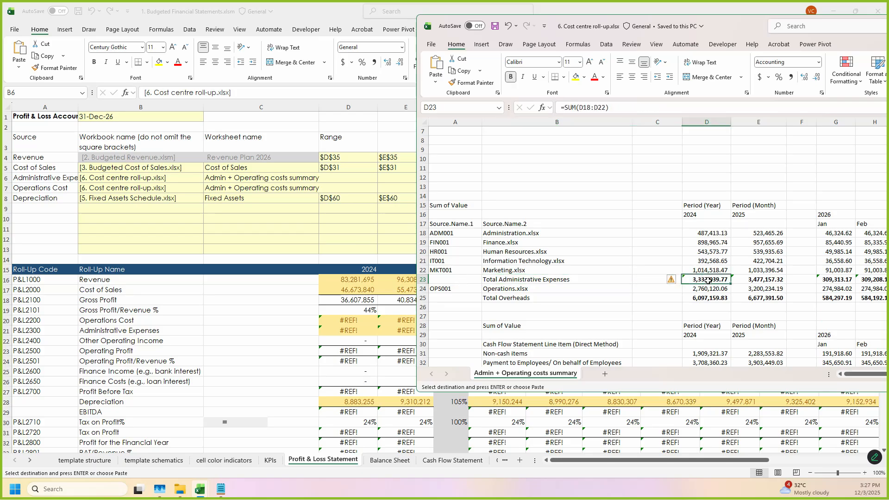
{"action": "left_click", "coordinate": [754, 282]}
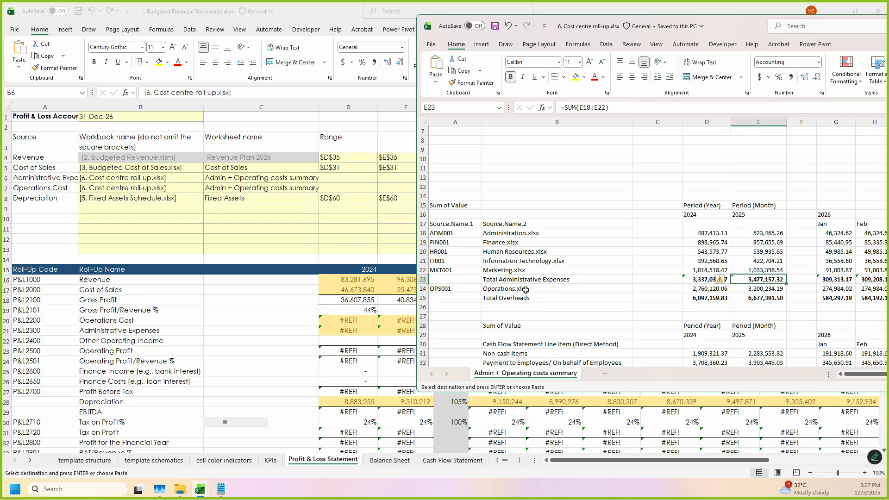
{"action": "left_click", "coordinate": [526, 290]}
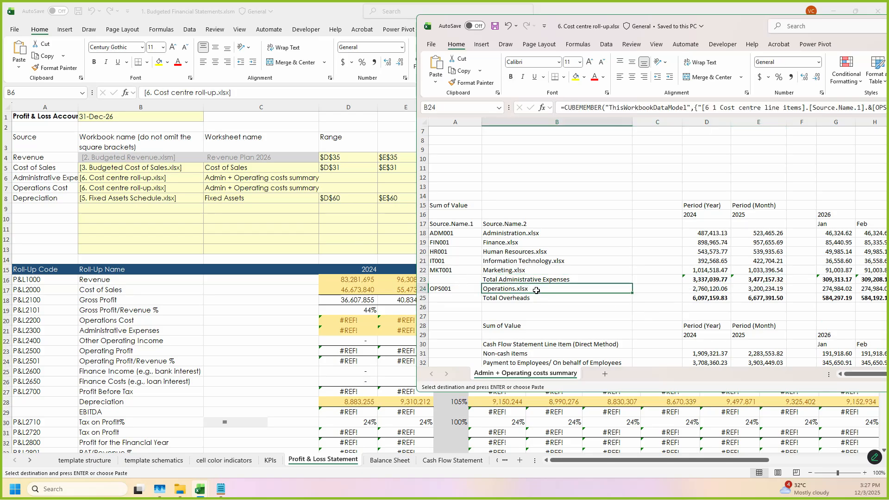
Step: Copy the Cost of Sales range references into the Administrative Expenses row of the Profit & Loss Statement's source table
{"action": "left_click", "coordinate": [353, 181]}
{"action": "left_click", "coordinate": [345, 179]}
{"action": "left_click", "coordinate": [347, 187]}
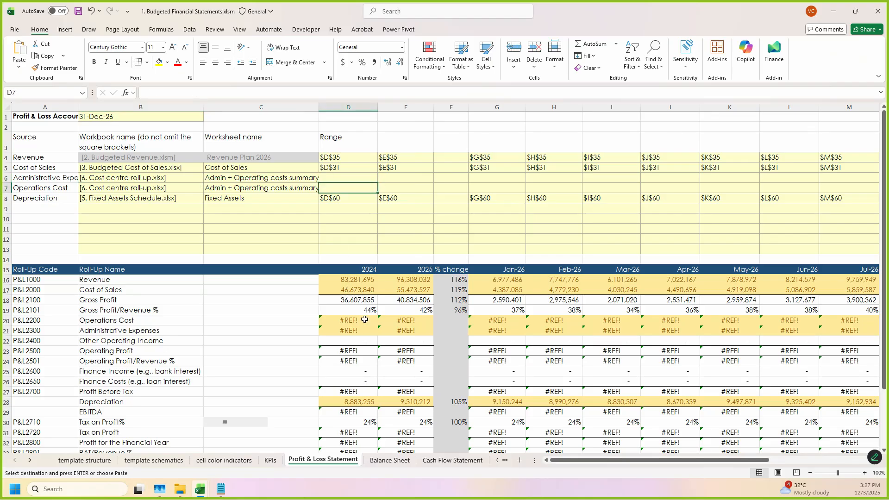
{"action": "left_click", "coordinate": [364, 330]}
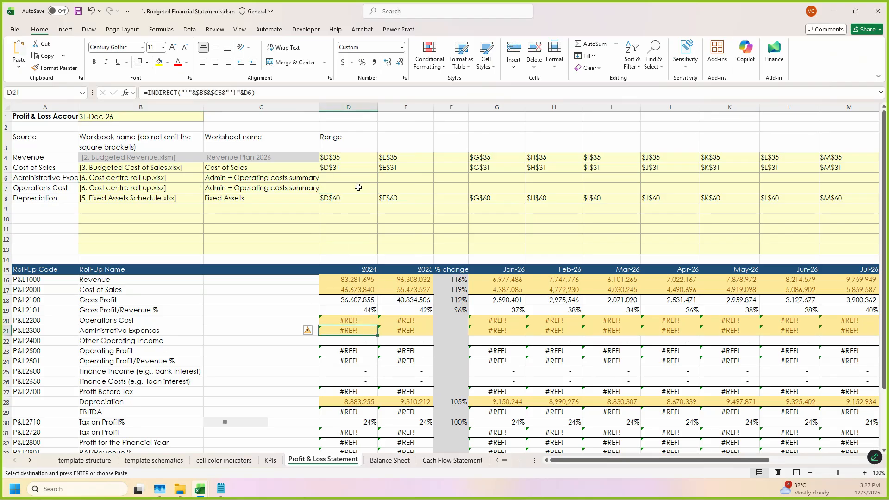
{"action": "left_click_drag", "start_coordinate": [353, 170], "coordinate": [795, 170]}
{"action": "key", "text": "ctrl+c"}
{"action": "left_click", "coordinate": [590, 460]}
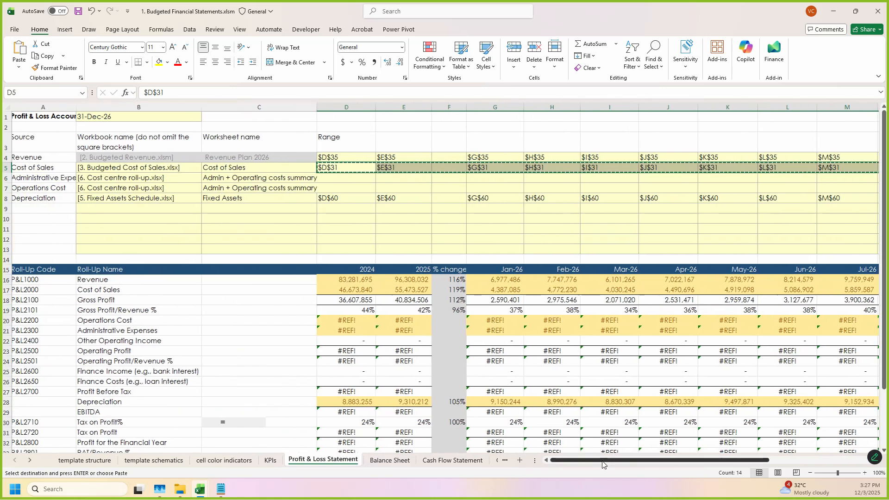
{"action": "left_click", "coordinate": [336, 175]}
{"action": "key", "text": "ctrl+v"}
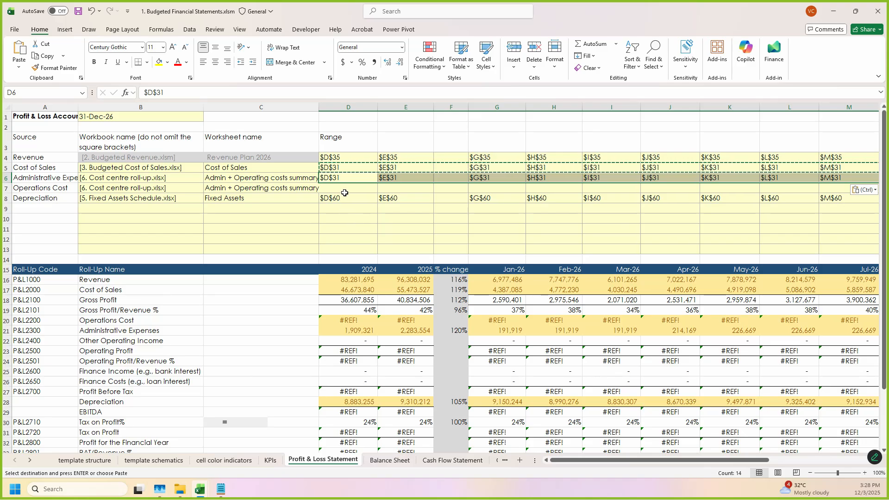
Step: Replace row 31 with row 23 in the Administrative Expenses range references of the Profit & Loss Statement's source table
{"action": "left_click", "coordinate": [200, 488]}
{"action": "left_click", "coordinate": [568, 447]}
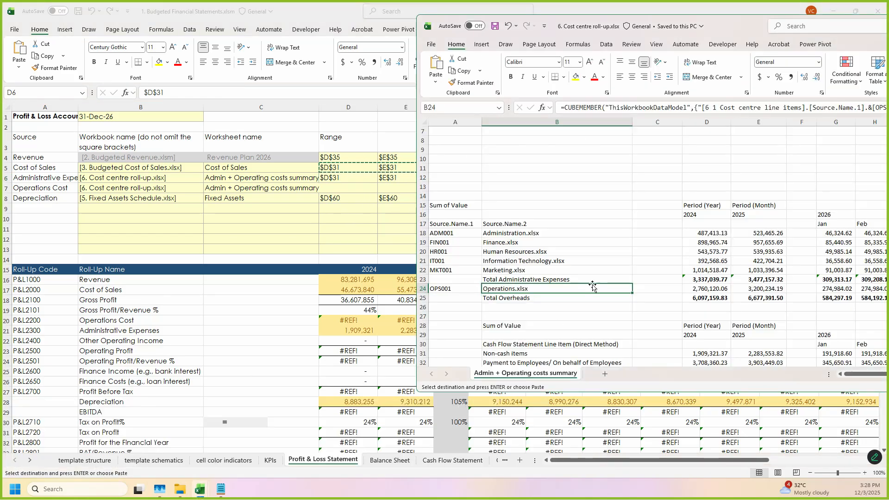
{"action": "left_click", "coordinate": [350, 168]}
{"action": "key", "text": "ctrl+f"}
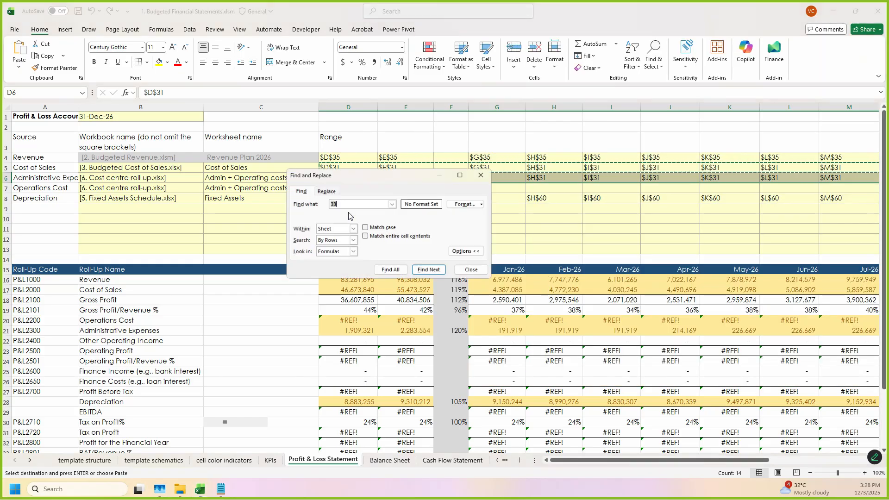
{"action": "left_click", "coordinate": [327, 190]}
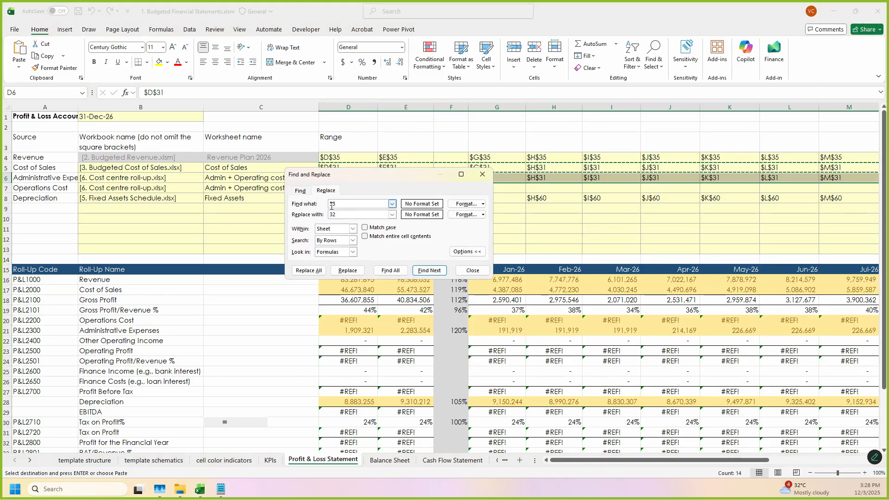
{"action": "type", "text": "31"}
{"action": "left_click", "coordinate": [350, 215]}
{"action": "type", "text": "23"}
{"action": "left_click", "coordinate": [309, 270]}
{"action": "left_click", "coordinate": [449, 272]}
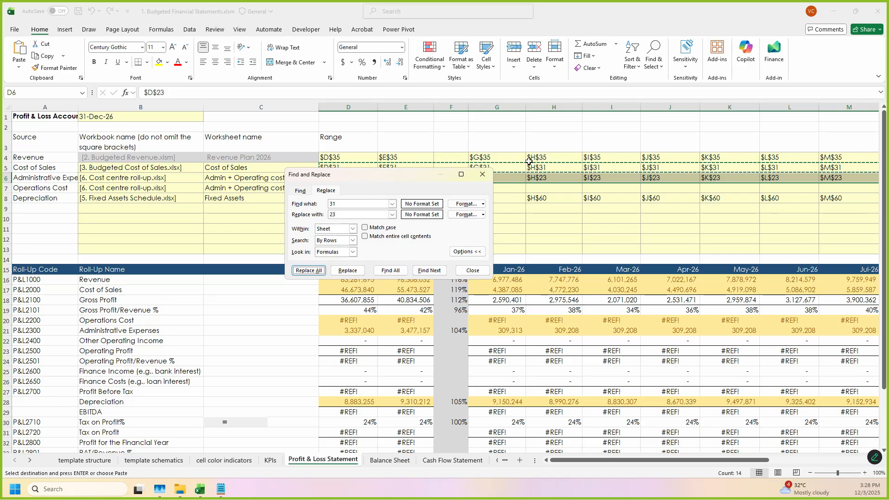
{"action": "left_click", "coordinate": [489, 180]}
Step: Check the 2024 and 2025 Administrative Expenses and Operations Cost cells in the Profit & Loss Statement
{"action": "scroll", "coordinate": [368, 316], "scroll_direction": "down", "scroll_amount": 2}
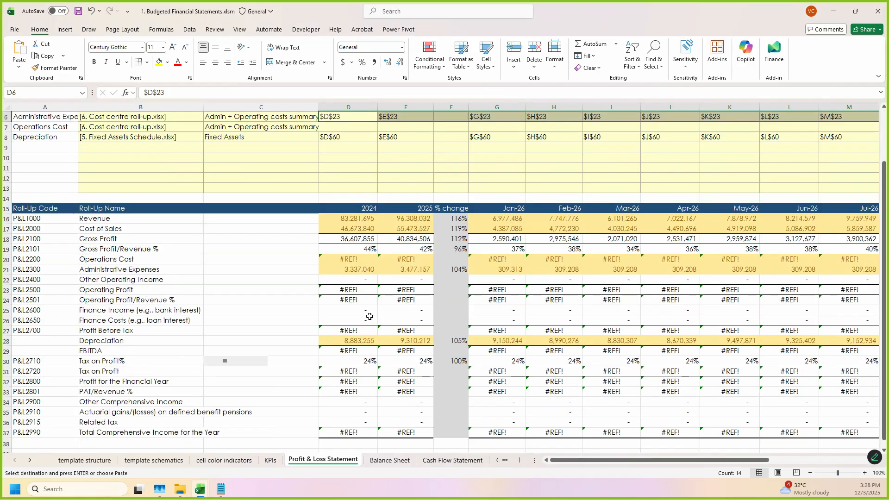
{"action": "left_click_drag", "start_coordinate": [360, 262], "coordinate": [390, 278]}
{"action": "left_click", "coordinate": [394, 267]}
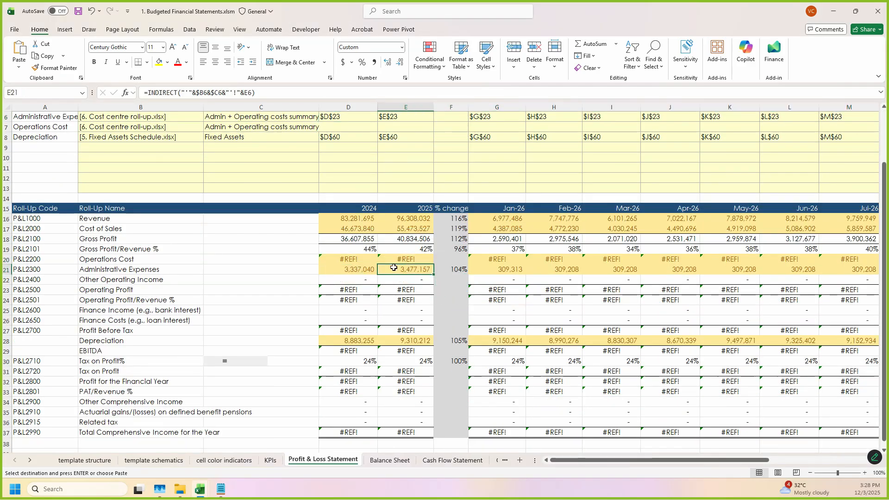
{"action": "left_click", "coordinate": [359, 263]}
Step: Copy the Depreciation range references into the Operations Cost row of the Profit & Loss Statement's source table
{"action": "scroll", "coordinate": [408, 204], "scroll_direction": "up", "scroll_amount": 2}
{"action": "left_click_drag", "start_coordinate": [349, 200], "coordinate": [787, 198]}
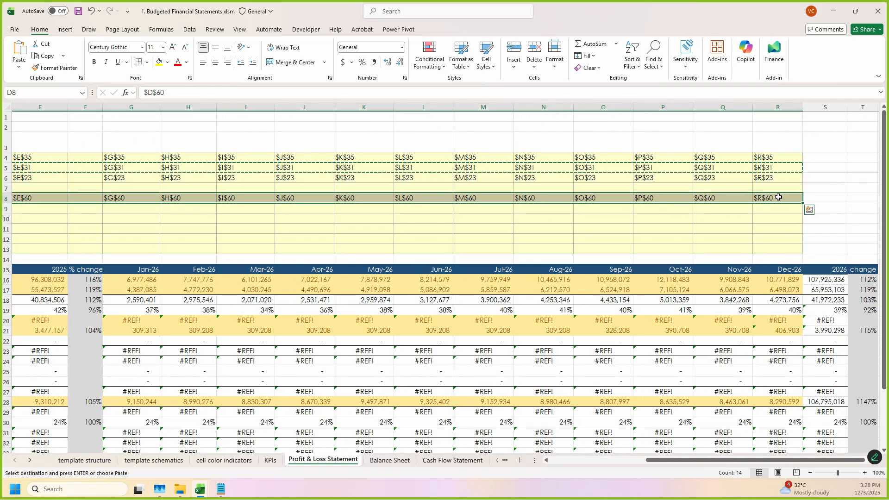
{"action": "key", "text": "ctrl+c"}
{"action": "scroll", "coordinate": [370, 188], "scroll_direction": "left", "scroll_amount": 3}
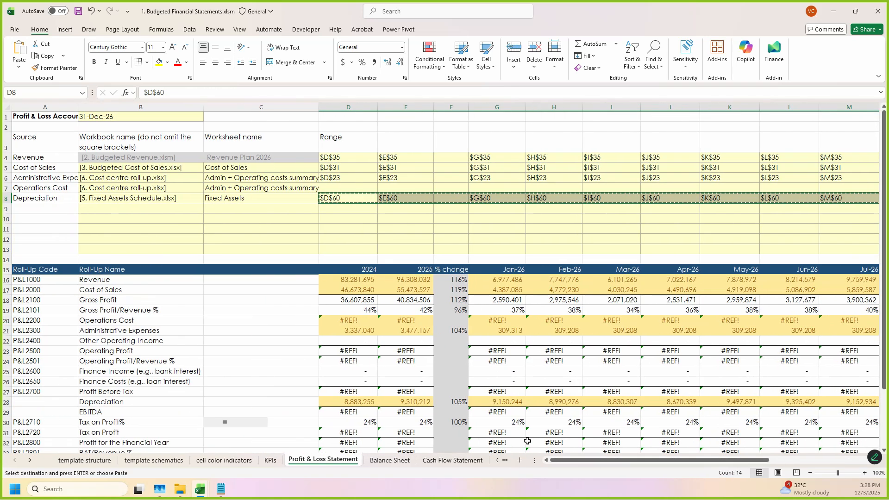
{"action": "left_click", "coordinate": [370, 189]}
{"action": "key", "text": "ctrl+v"}
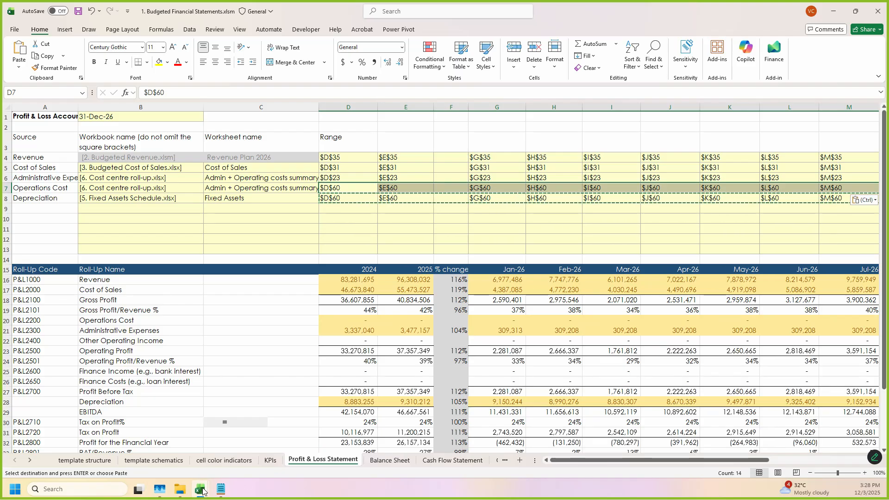
Step: Locate the Operations.xlsx row in the cost centre roll-up workbook's Admin + Operating costs summary, then return to the Profit & Loss Statement
{"action": "mouse_move", "coordinate": [203, 490]}
{"action": "left_click", "coordinate": [527, 445]}
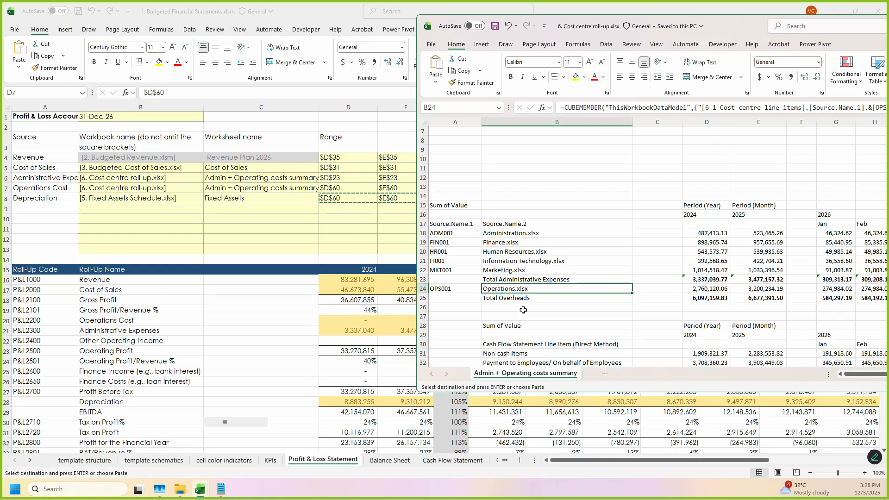
{"action": "left_click", "coordinate": [422, 288]}
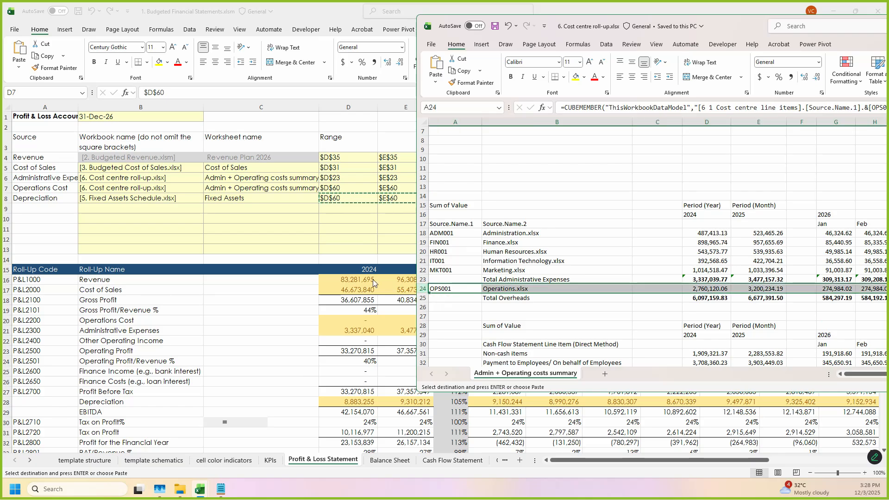
{"action": "left_click", "coordinate": [341, 239]}
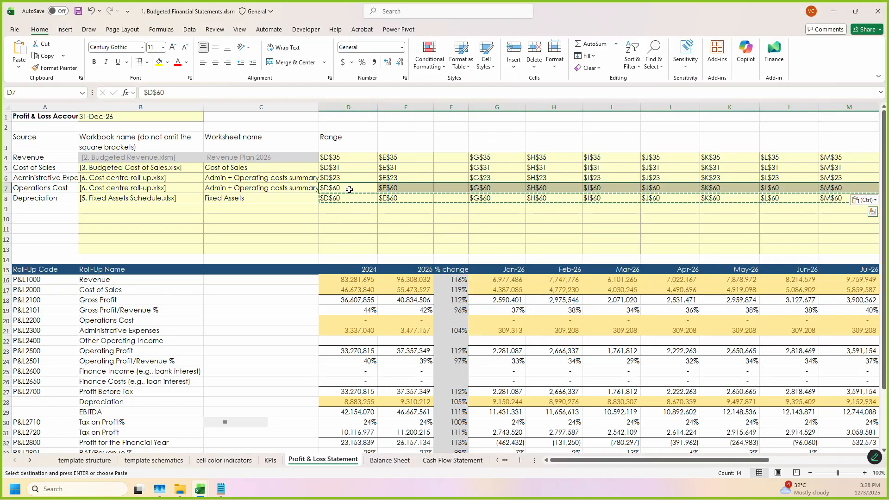
Step: Replace row 60 with row 24 in the Operations Cost range references of the Profit & Loss Statement's source table
{"action": "left_click_drag", "start_coordinate": [354, 190], "coordinate": [782, 189]}
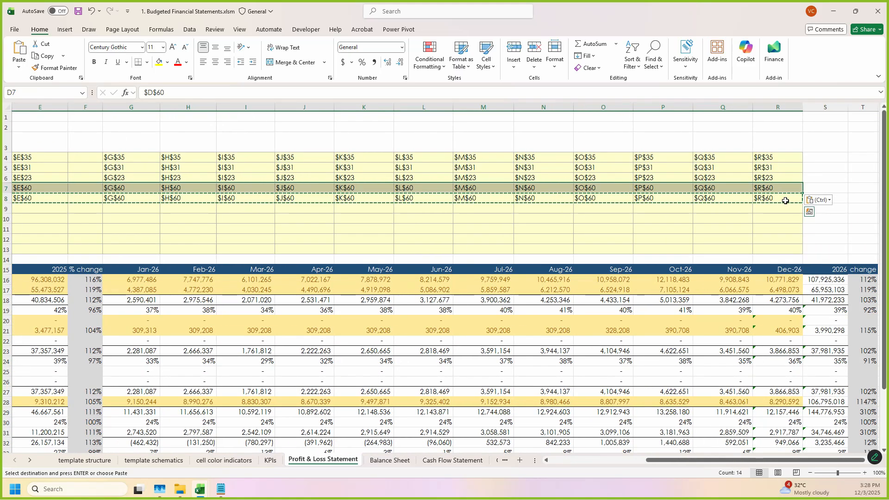
{"action": "key", "text": "ctrl+f"}
{"action": "left_click", "coordinate": [326, 202]}
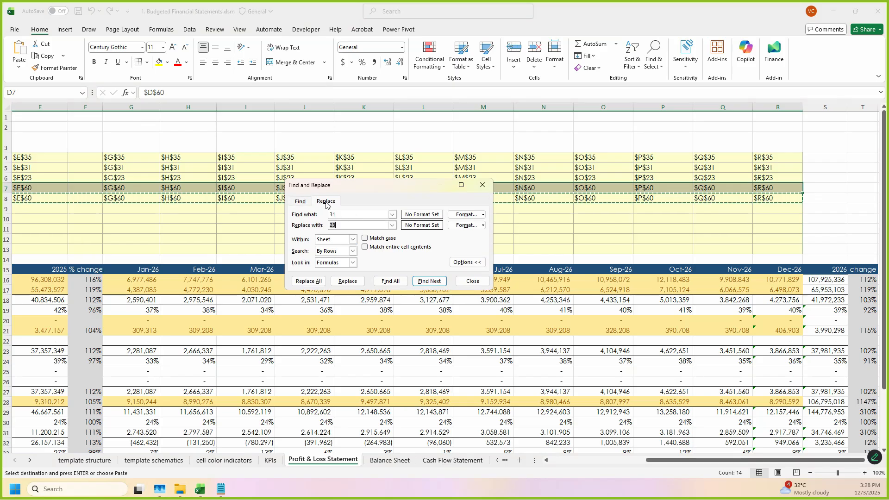
{"action": "double_click", "coordinate": [347, 213]}
{"action": "type", "text": "60"}
{"action": "double_click", "coordinate": [342, 225]}
{"action": "type", "text": "24"}
{"action": "left_click", "coordinate": [318, 282]}
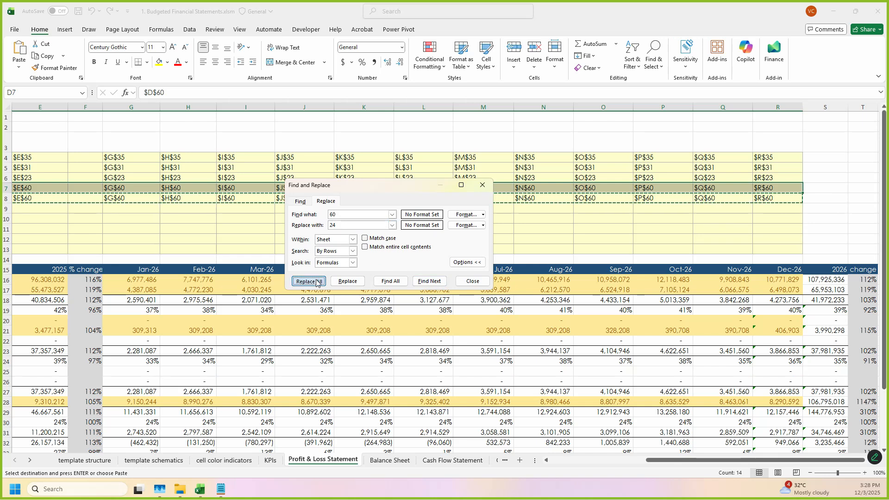
{"action": "left_click", "coordinate": [446, 270]}
{"action": "left_click", "coordinate": [470, 282]}
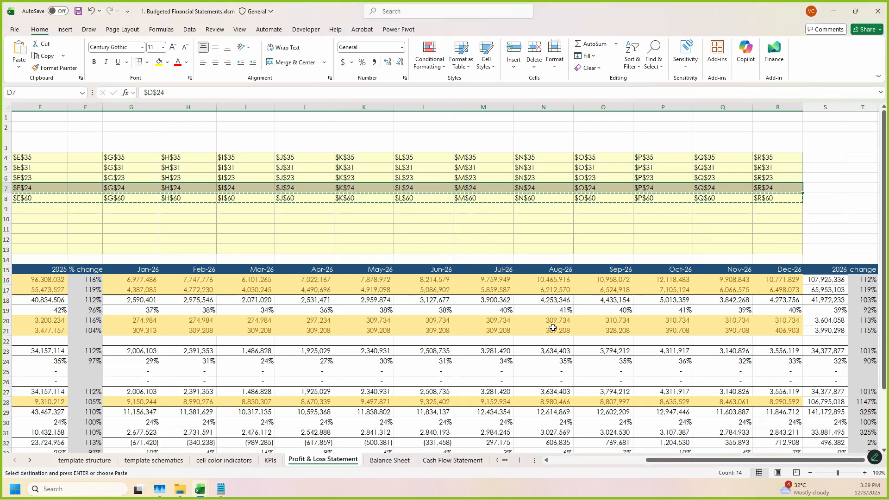
{"action": "left_click", "coordinate": [619, 460]}
{"action": "key", "text": "Escape"}
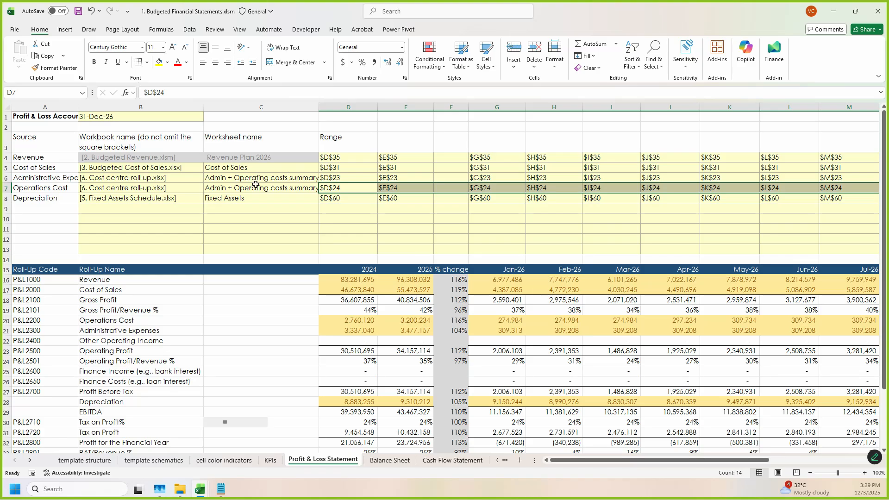
{"action": "key", "text": "ctrl+2"}
{"action": "left_click_drag", "start_coordinate": [318, 140], "coordinate": [621, 244]}
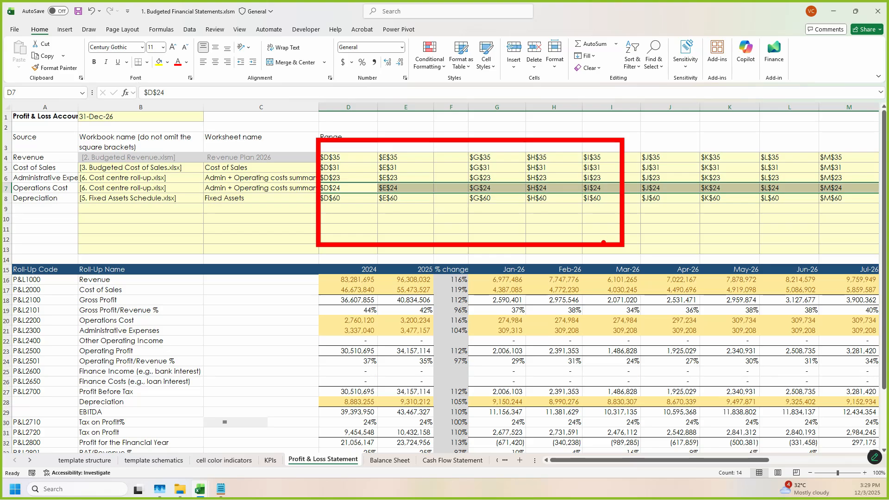
{"action": "key", "text": "Escape"}
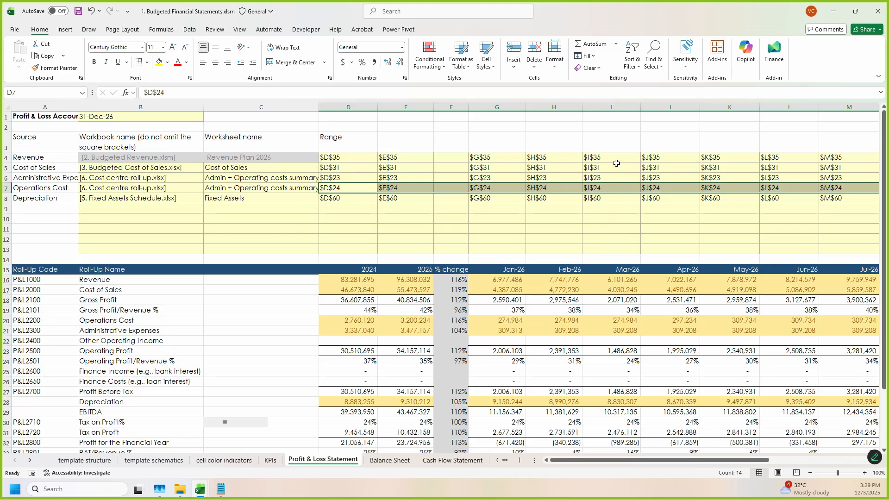
Step: Save the budgeted financial statements workbook
{"action": "left_click", "coordinate": [315, 257]}
{"action": "key", "text": "ctrl+s"}
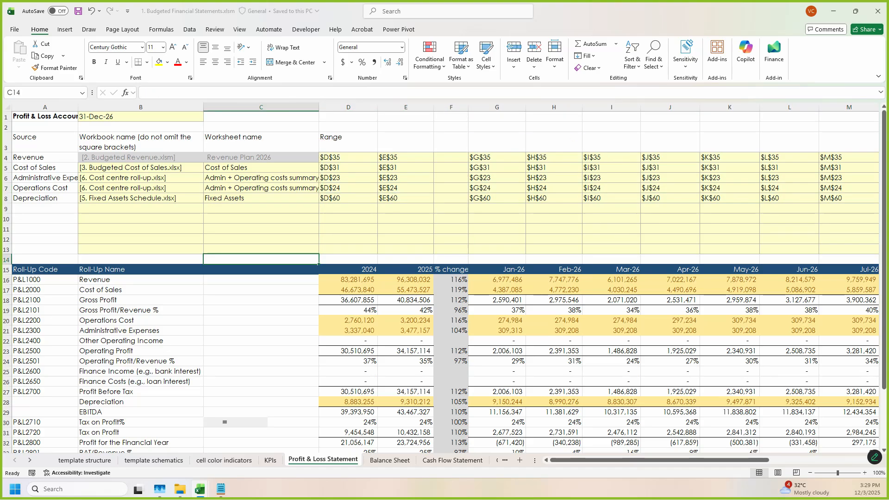
{"action": "left_click", "coordinate": [326, 219]}
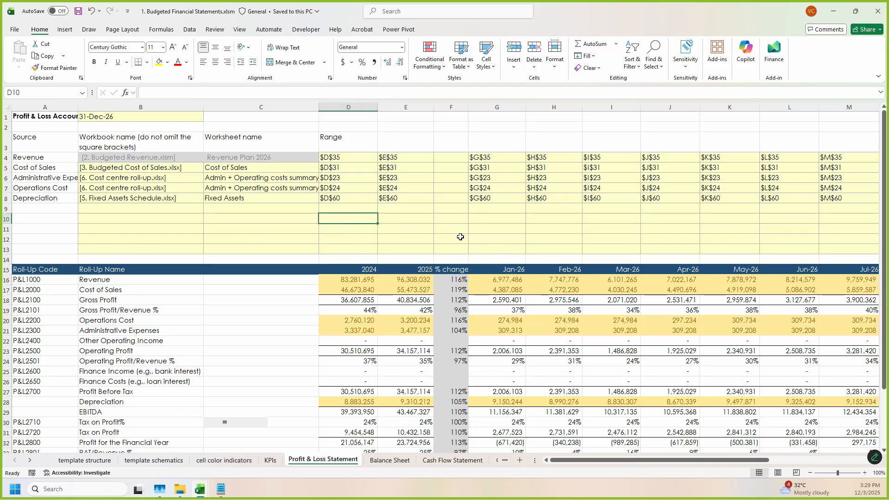
Step: Review the Profit & Loss Statement's monthly figures and the 2024 Operations Cost and Administrative Expenses cells
{"action": "scroll", "coordinate": [460, 237], "scroll_direction": "down", "scroll_amount": 2}
{"action": "scroll", "coordinate": [369, 329], "scroll_direction": "up", "scroll_amount": 2}
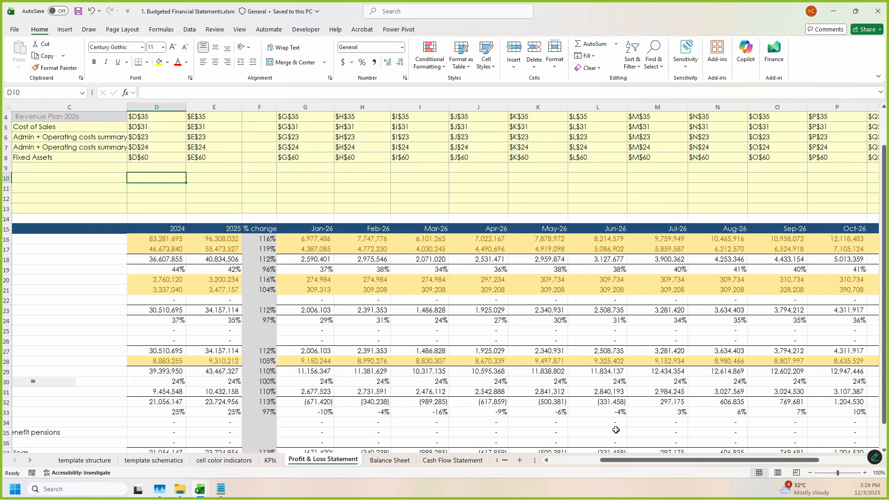
{"action": "left_click", "coordinate": [567, 466]}
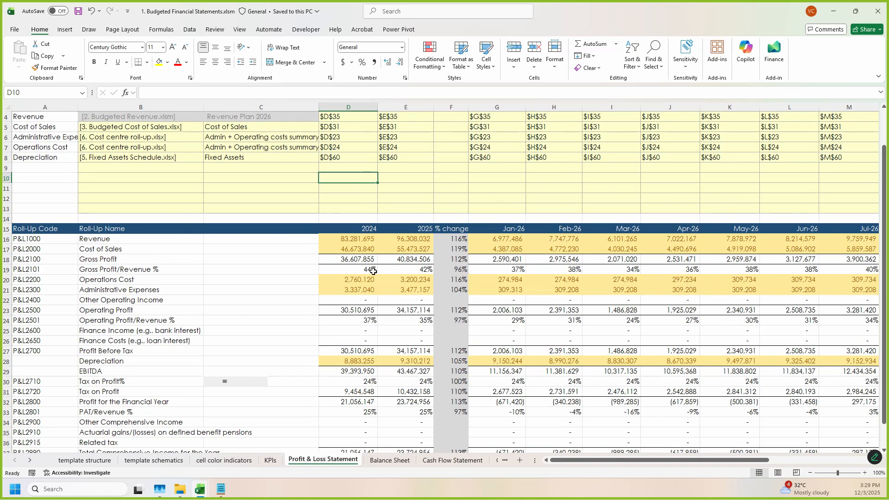
{"action": "left_click", "coordinate": [347, 283]}
{"action": "left_click", "coordinate": [371, 288]}
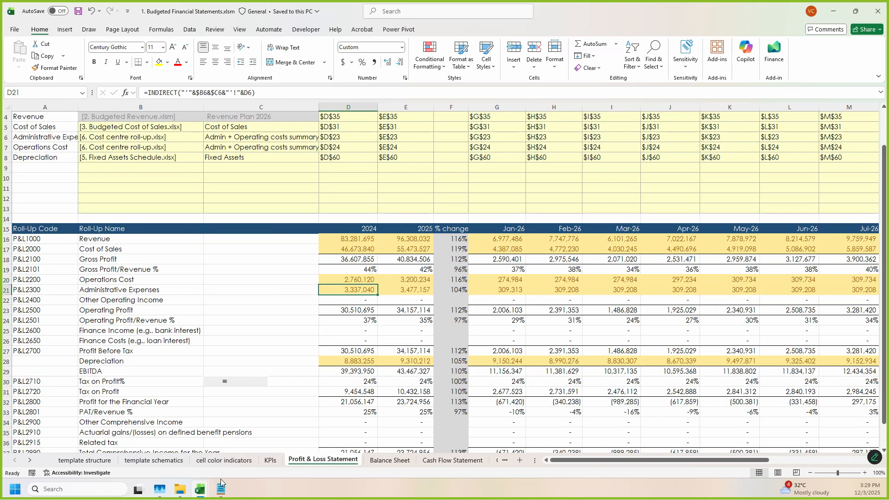
Step: Check the 2024 Other Production Expenses formula and its source references in the Cash Flow Statement
{"action": "left_click", "coordinate": [452, 460]}
{"action": "scroll", "coordinate": [424, 420], "scroll_direction": "down", "scroll_amount": 1}
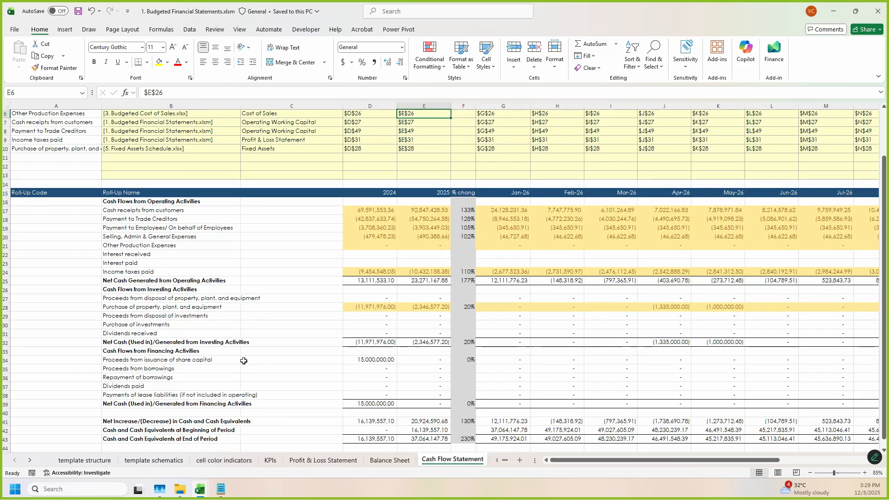
{"action": "left_click", "coordinate": [387, 245]}
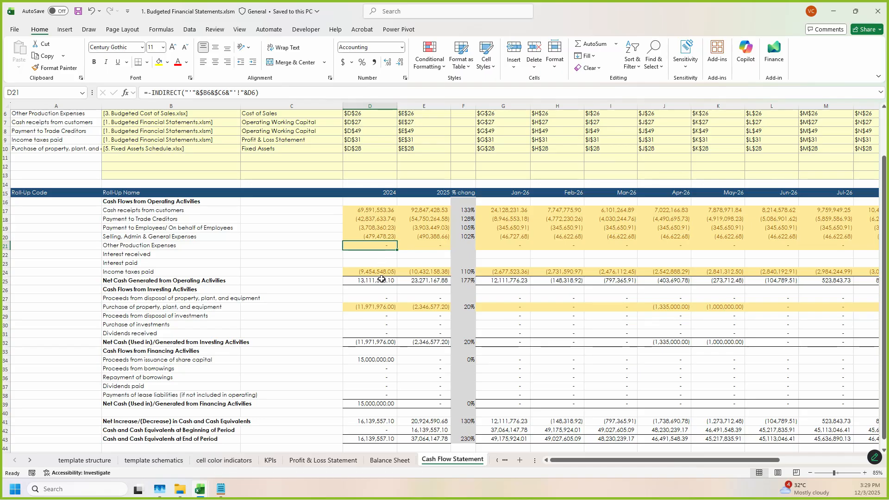
{"action": "scroll", "coordinate": [380, 286], "scroll_direction": "up", "scroll_amount": 2}
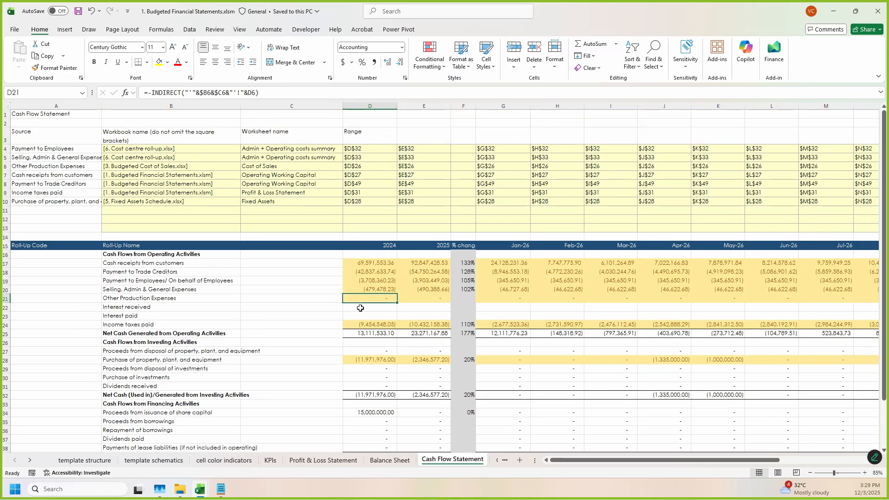